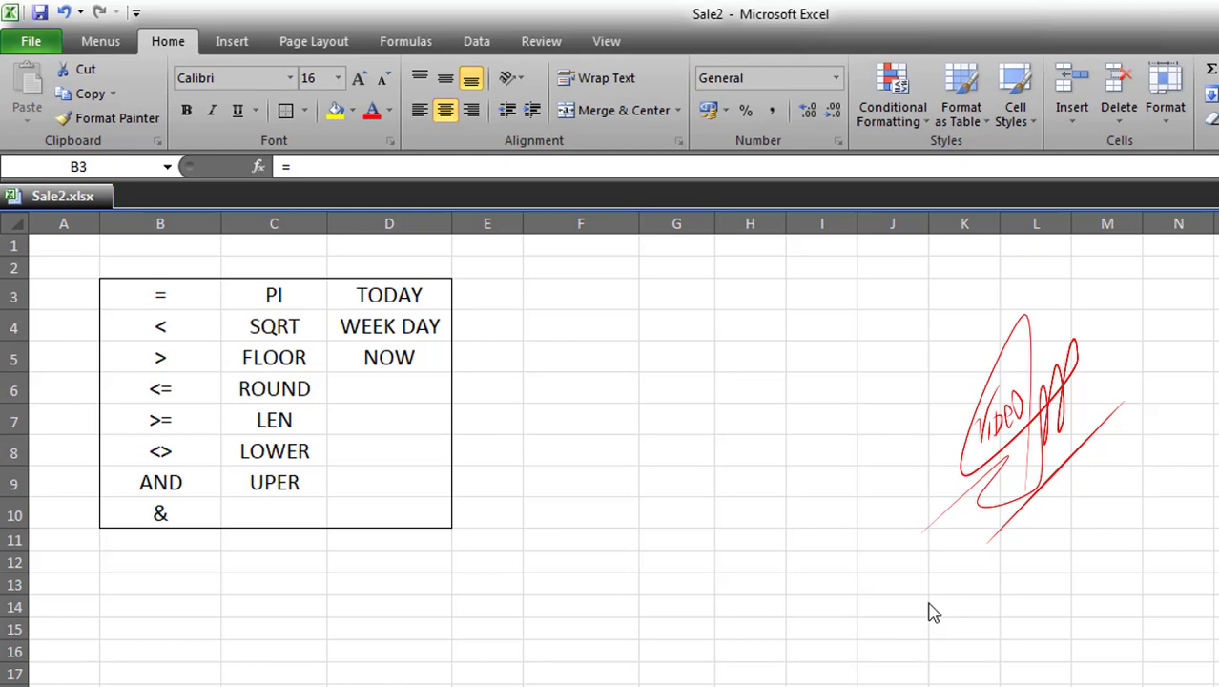
Look over the operator list in B3:B10 and the function names in column C
{"action": "left_click", "coordinate": [170, 304]}
{"action": "left_click_drag", "start_coordinate": [170, 297], "coordinate": [169, 477]}
{"action": "left_click", "coordinate": [272, 313]}
{"action": "left_click_drag", "start_coordinate": [276, 297], "coordinate": [286, 465]}
{"action": "left_click", "coordinate": [186, 307]}
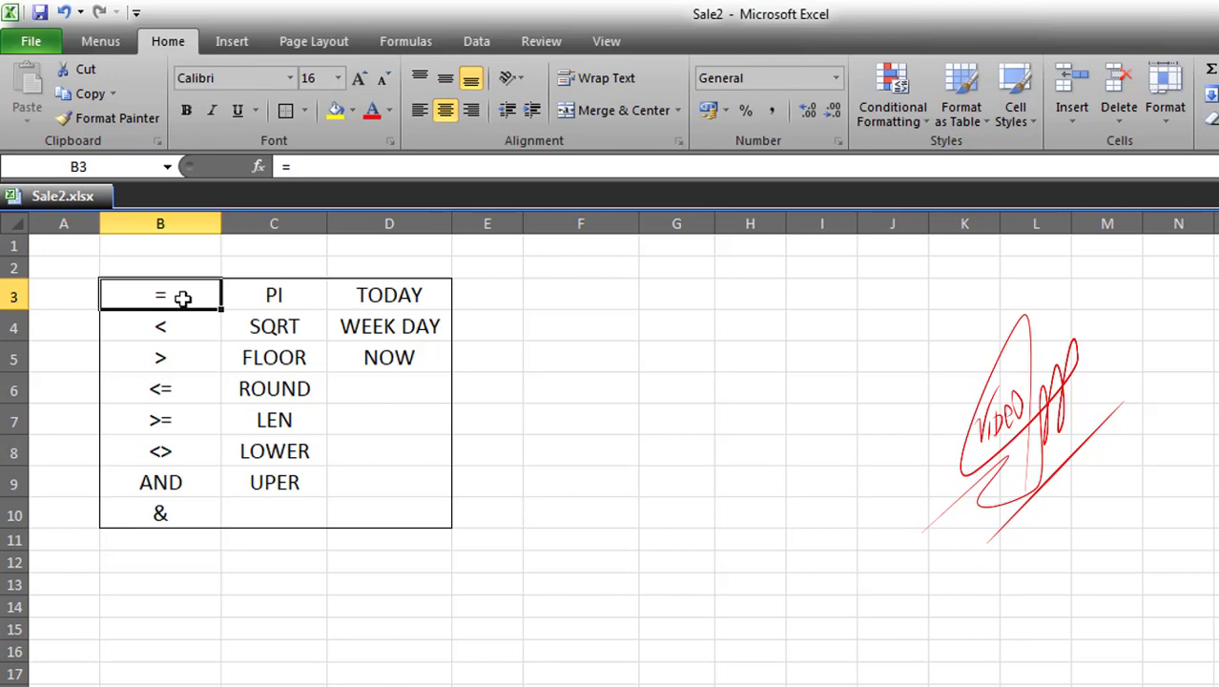
{"action": "left_click", "coordinate": [176, 328]}
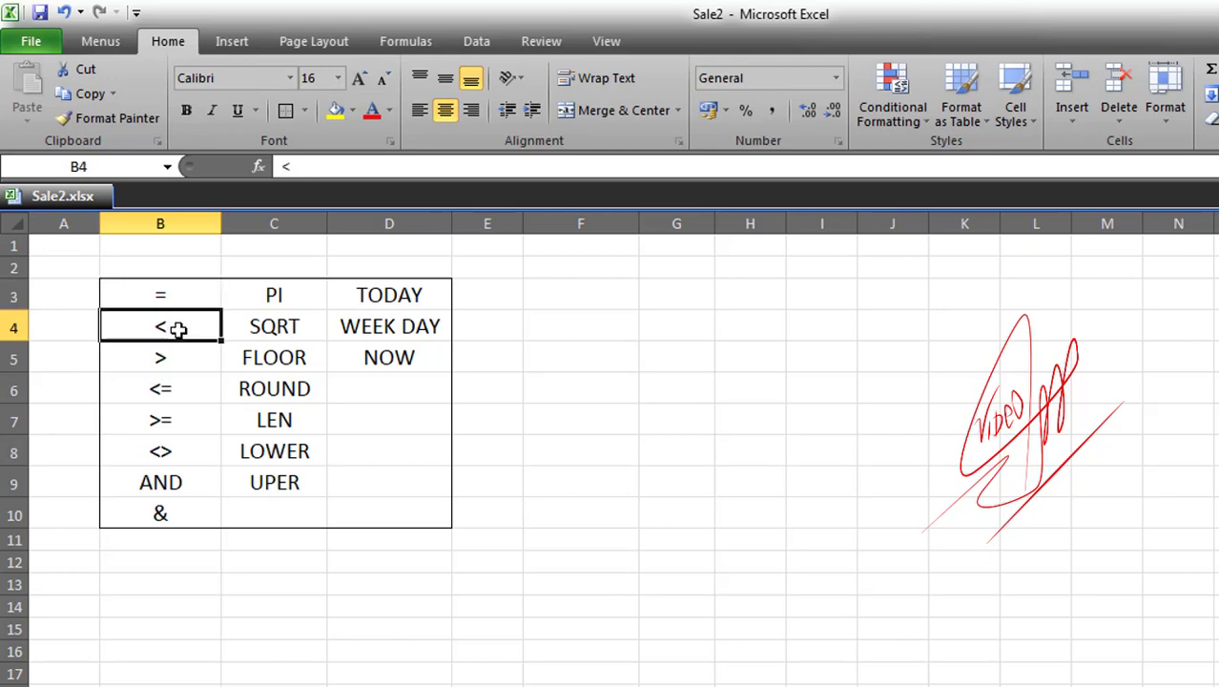
{"action": "left_click", "coordinate": [166, 357]}
{"action": "left_click", "coordinate": [166, 389]}
{"action": "left_click", "coordinate": [166, 420]}
{"action": "left_click", "coordinate": [170, 477]}
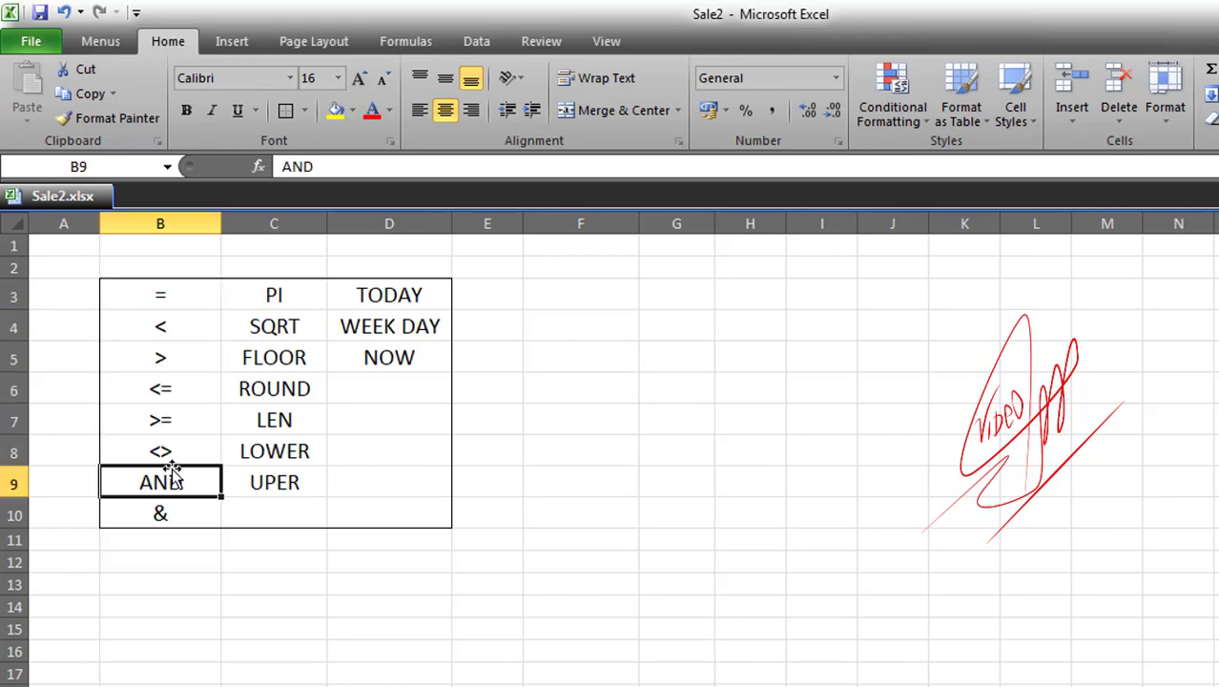
{"action": "left_click", "coordinate": [164, 507]}
{"action": "left_click_drag", "start_coordinate": [166, 300], "coordinate": [164, 520]}
{"action": "left_click_drag", "start_coordinate": [166, 294], "coordinate": [163, 509]}
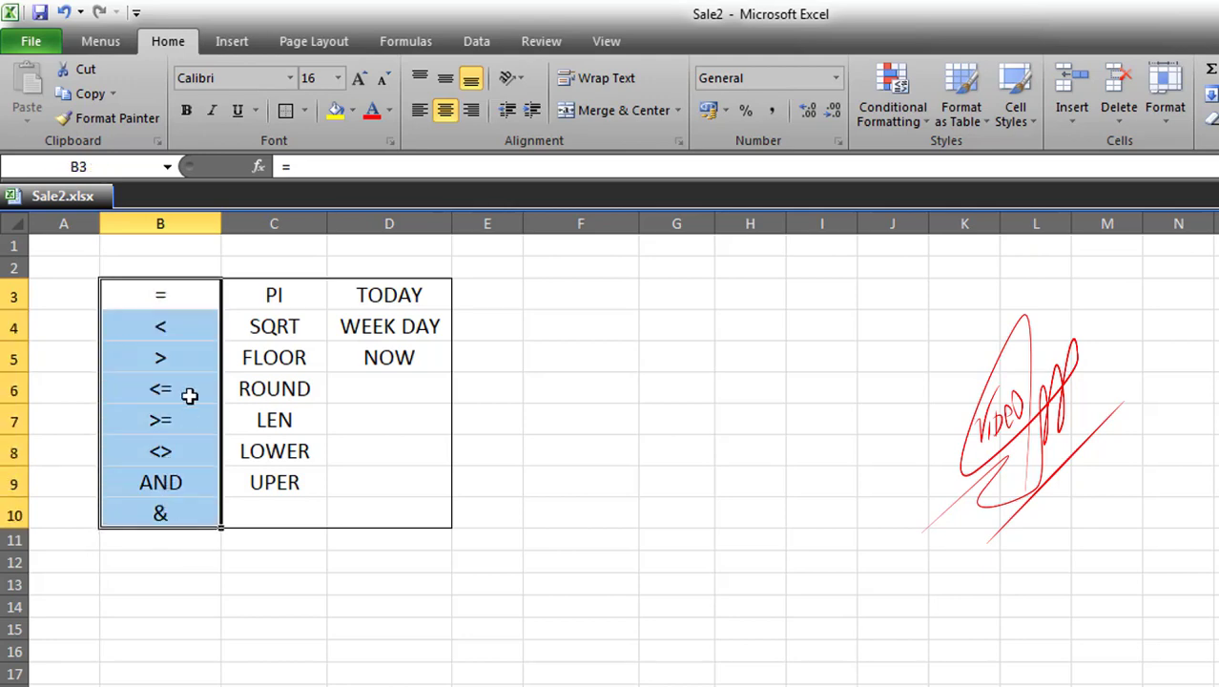
Go through the operators in B3:B10 one at a time, from the equals sign down to the ampersand
{"action": "left_click", "coordinate": [174, 297]}
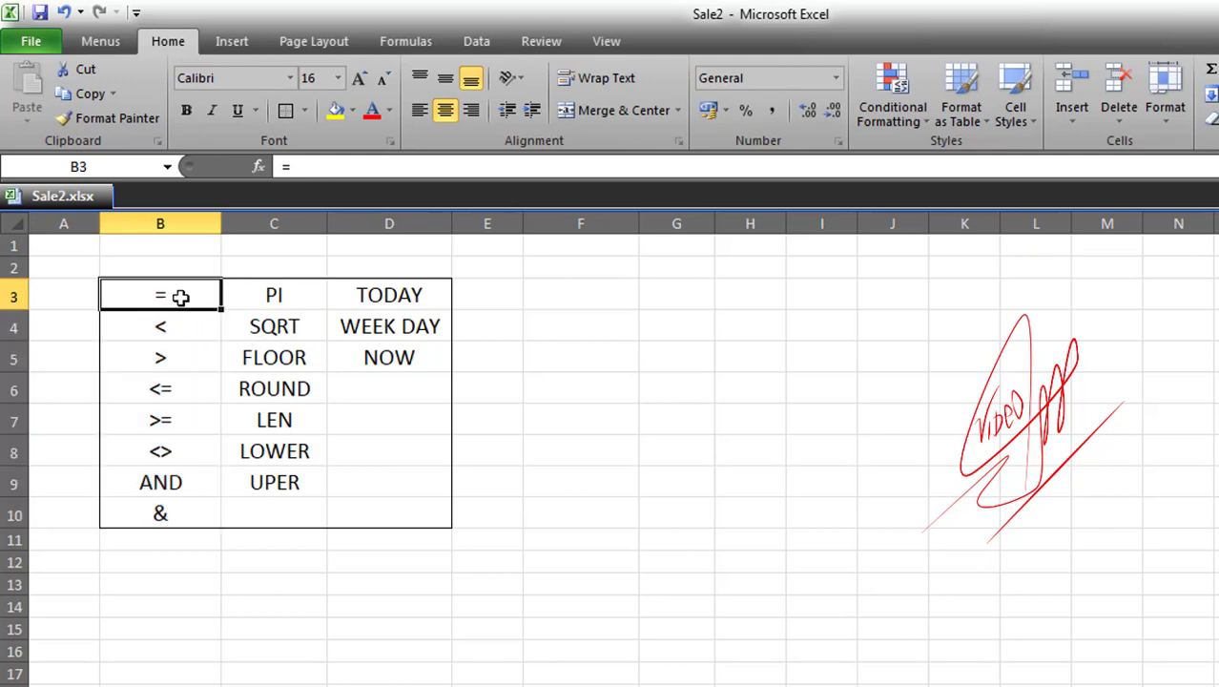
{"action": "left_click", "coordinate": [167, 329]}
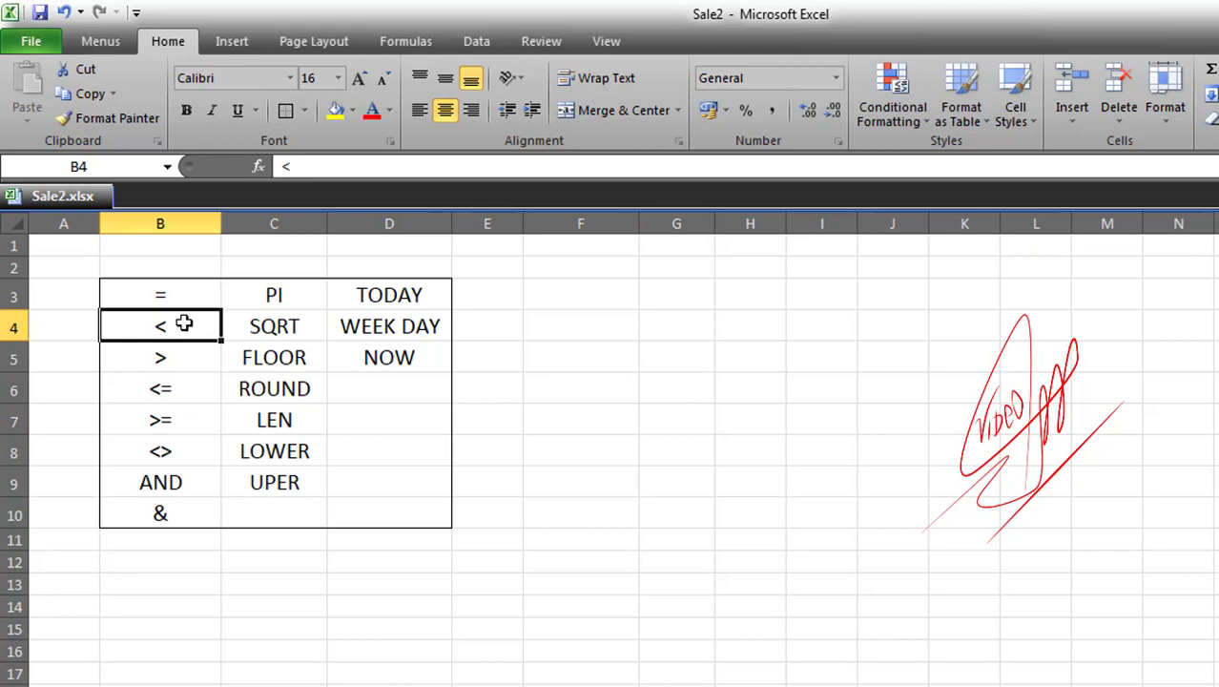
{"action": "left_click", "coordinate": [170, 355]}
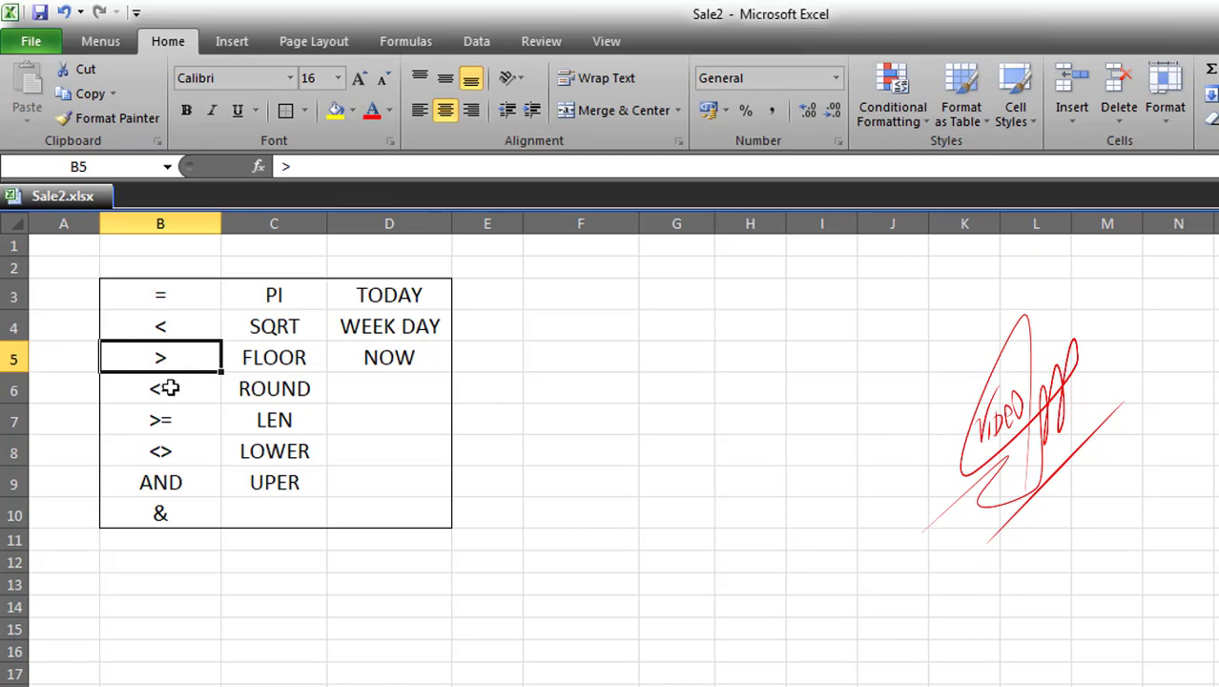
{"action": "left_click", "coordinate": [174, 389]}
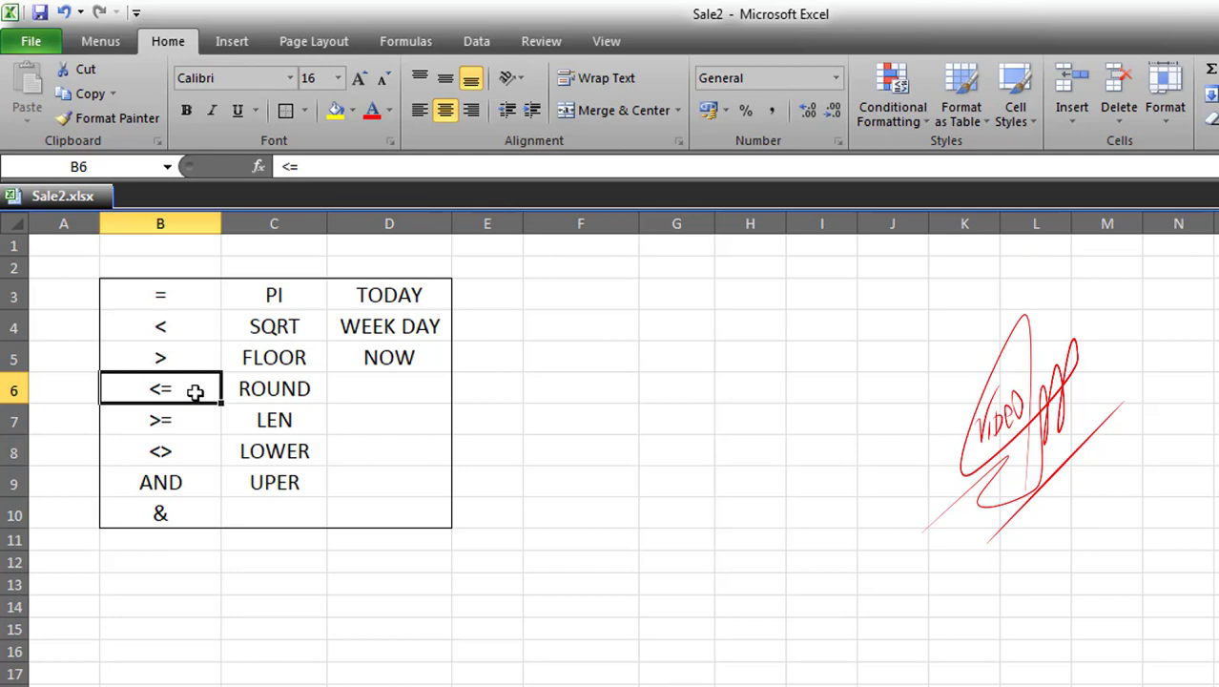
{"action": "left_click", "coordinate": [176, 414]}
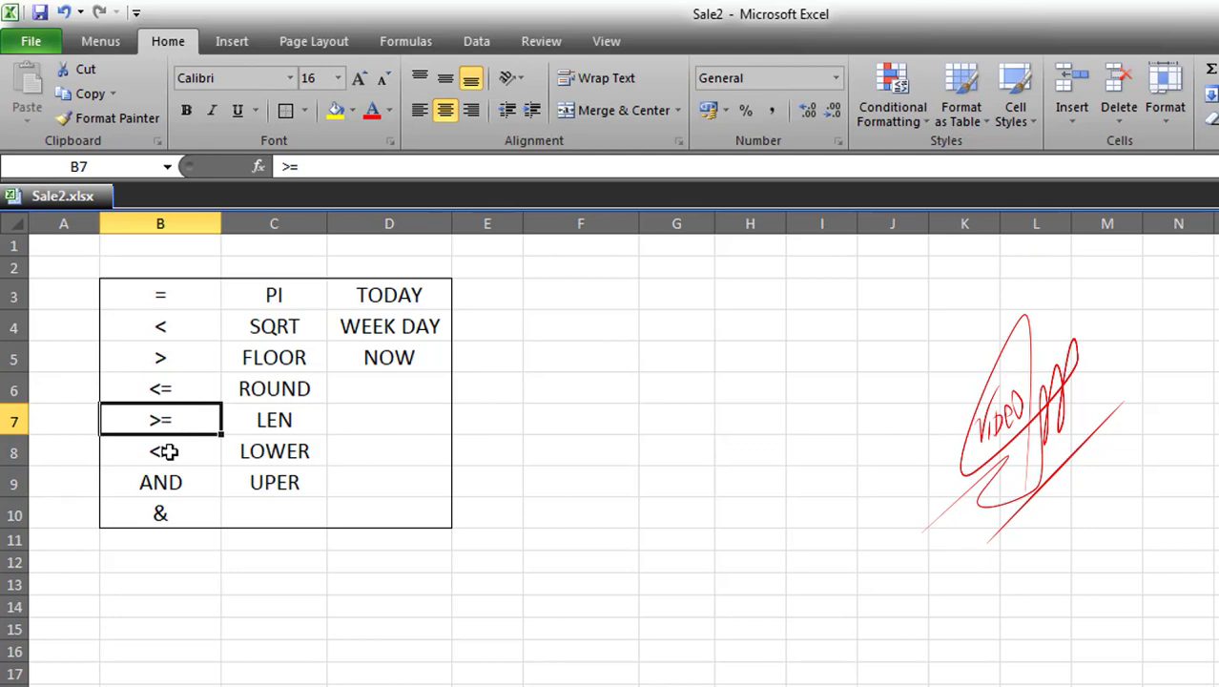
{"action": "left_click", "coordinate": [165, 451]}
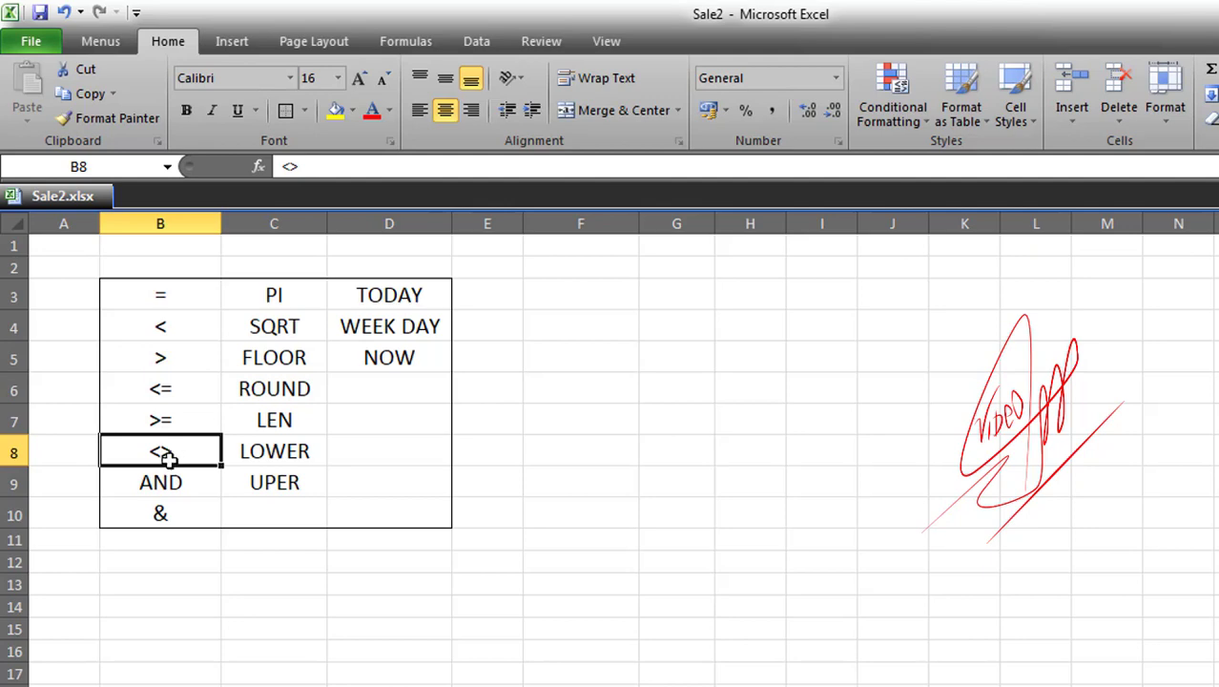
{"action": "left_click", "coordinate": [166, 484]}
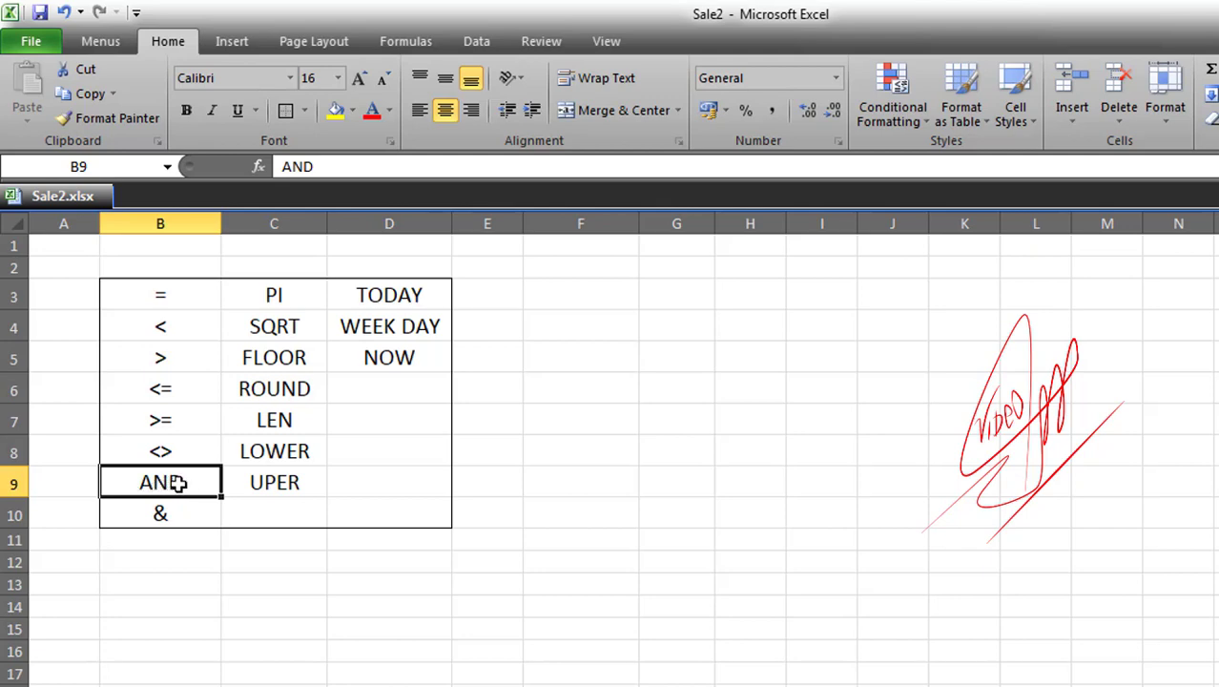
{"action": "left_click", "coordinate": [169, 512]}
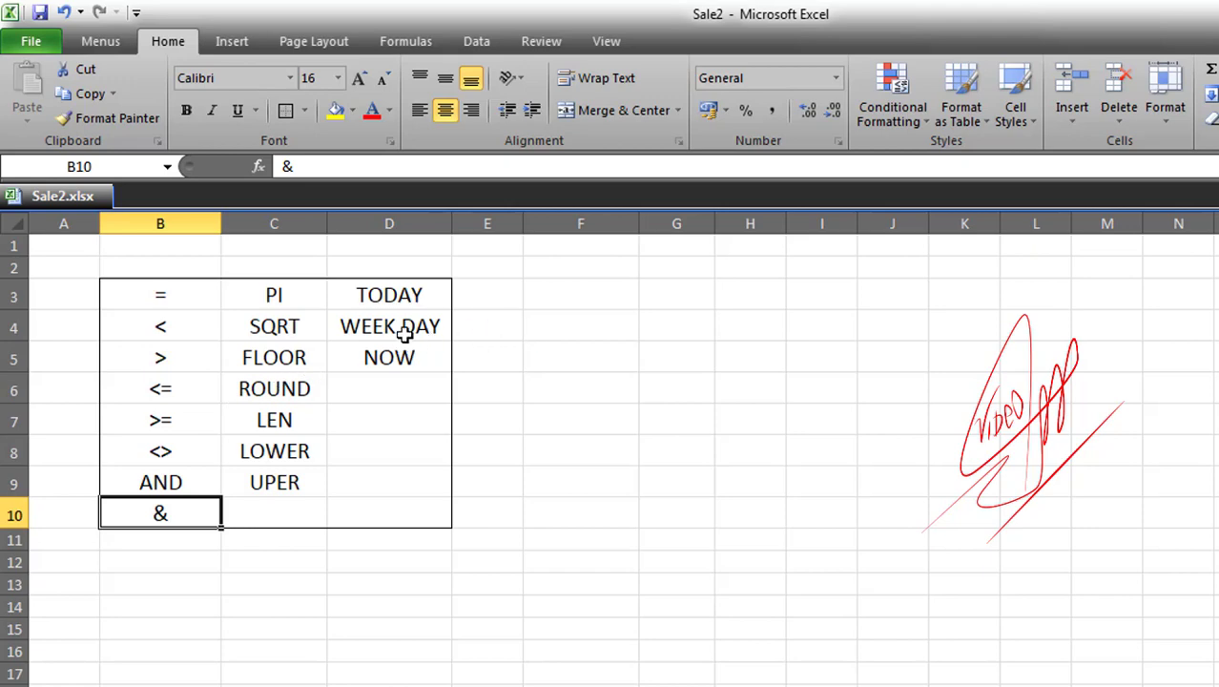
Review the function names in C3:D9, examining PI, SQRT, FLOOR and ROUND individually
{"action": "left_click_drag", "start_coordinate": [299, 299], "coordinate": [358, 482]}
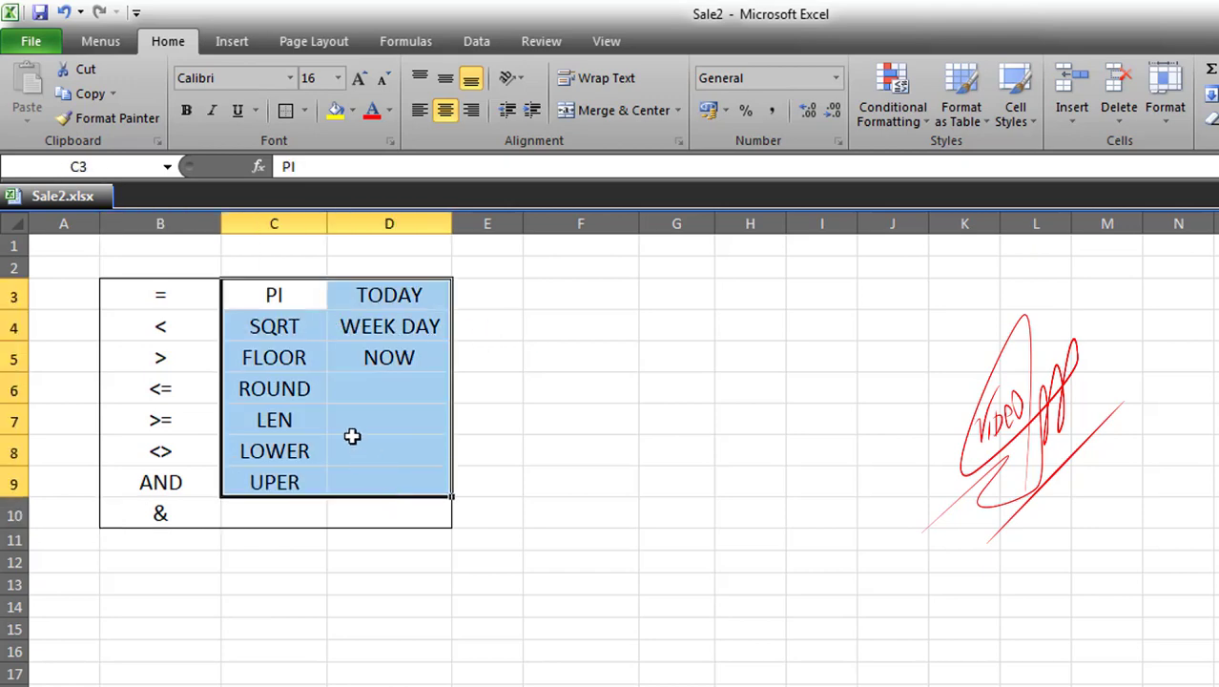
{"action": "left_click", "coordinate": [352, 438]}
{"action": "left_click", "coordinate": [235, 294]}
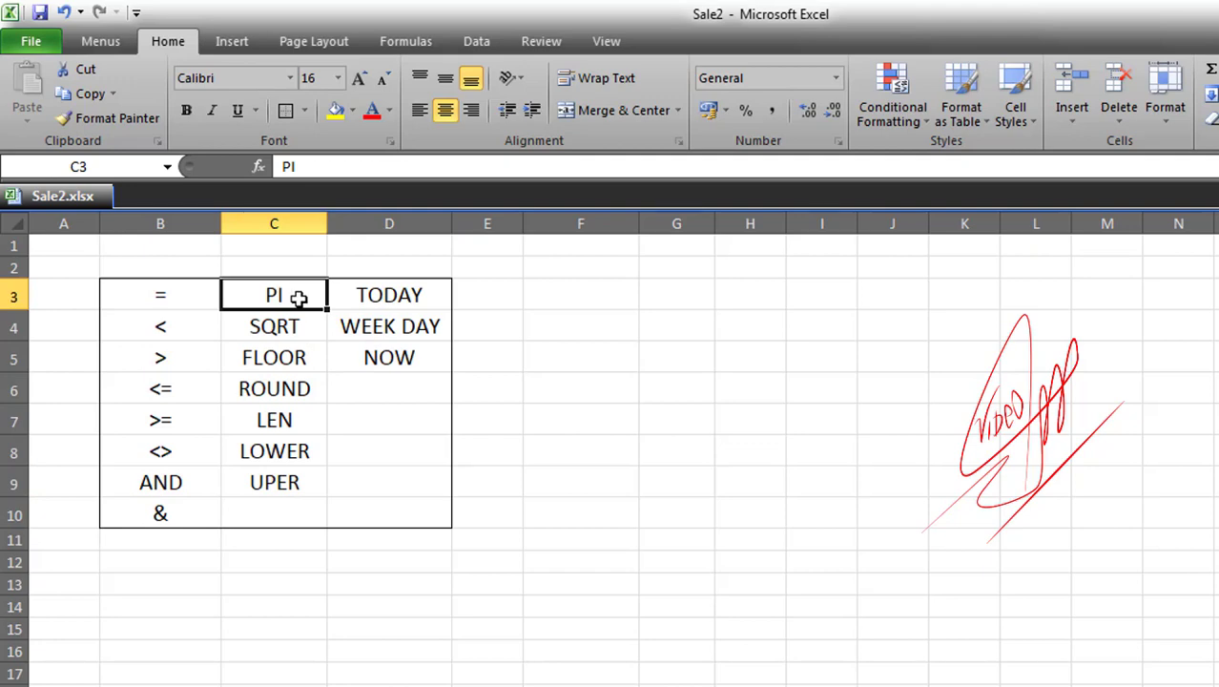
{"action": "mouse_move", "coordinate": [272, 297]}
{"action": "left_mouse_down"}
{"action": "mouse_move", "coordinate": [274, 318]}
{"action": "mouse_move", "coordinate": [283, 296]}
{"action": "left_mouse_up"}
{"action": "left_click", "coordinate": [284, 324]}
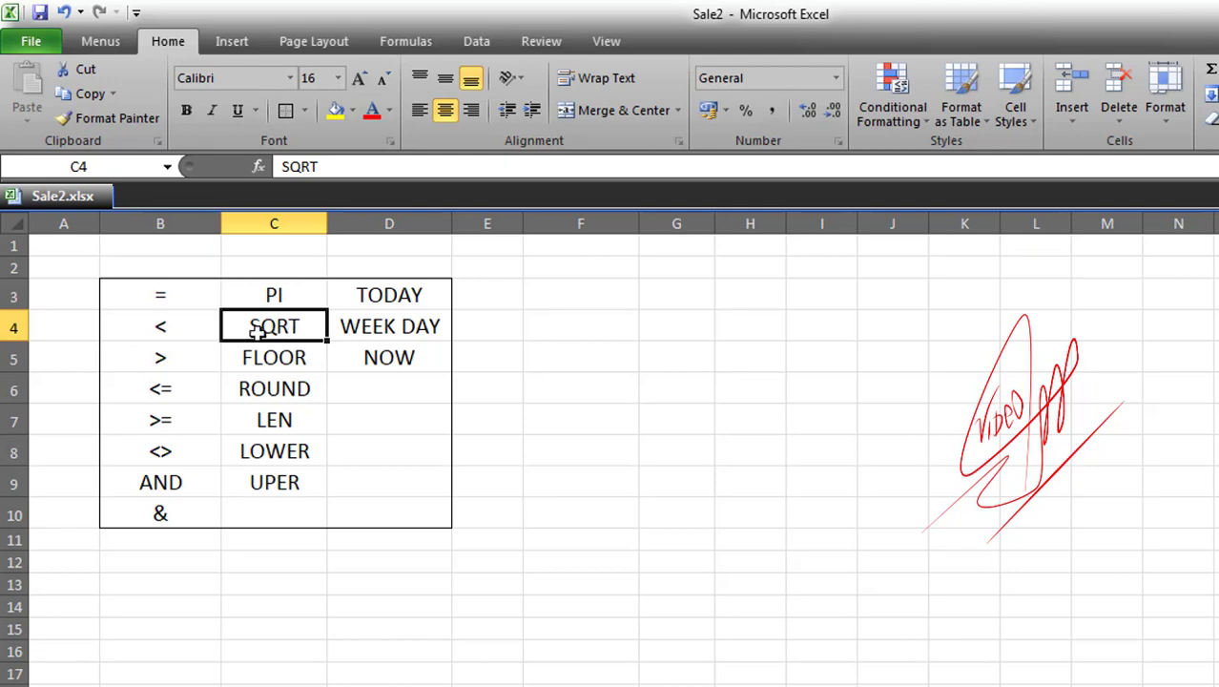
{"action": "left_click", "coordinate": [283, 358]}
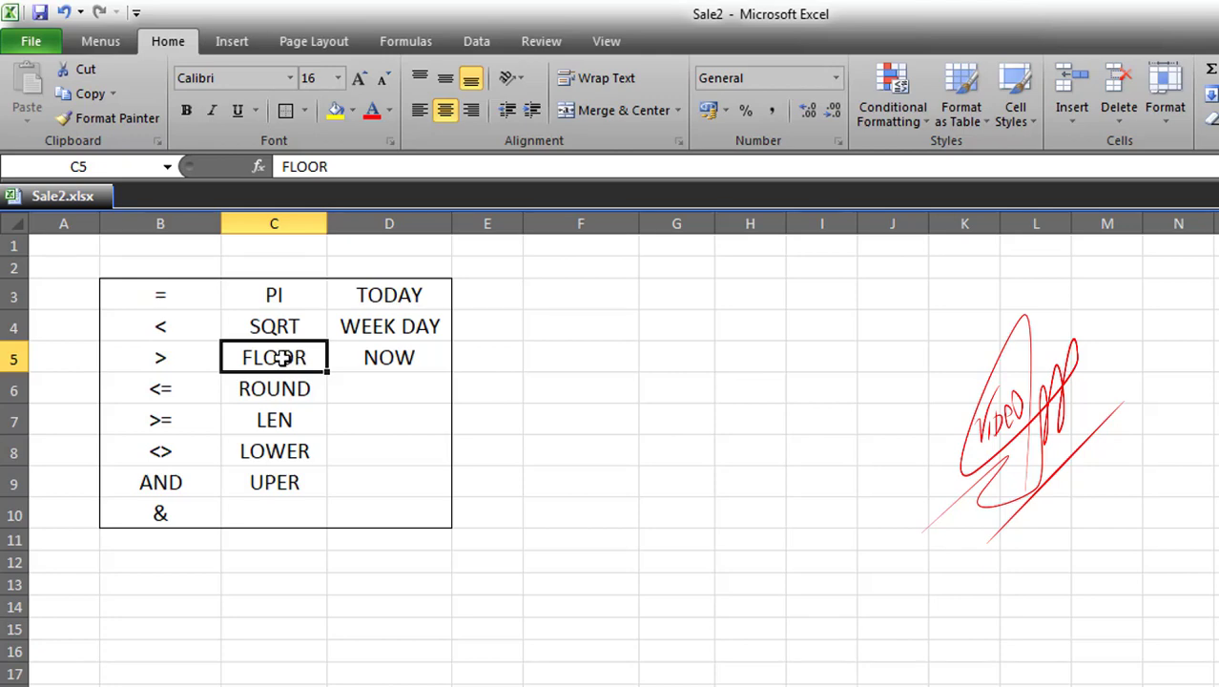
{"action": "left_click", "coordinate": [287, 391]}
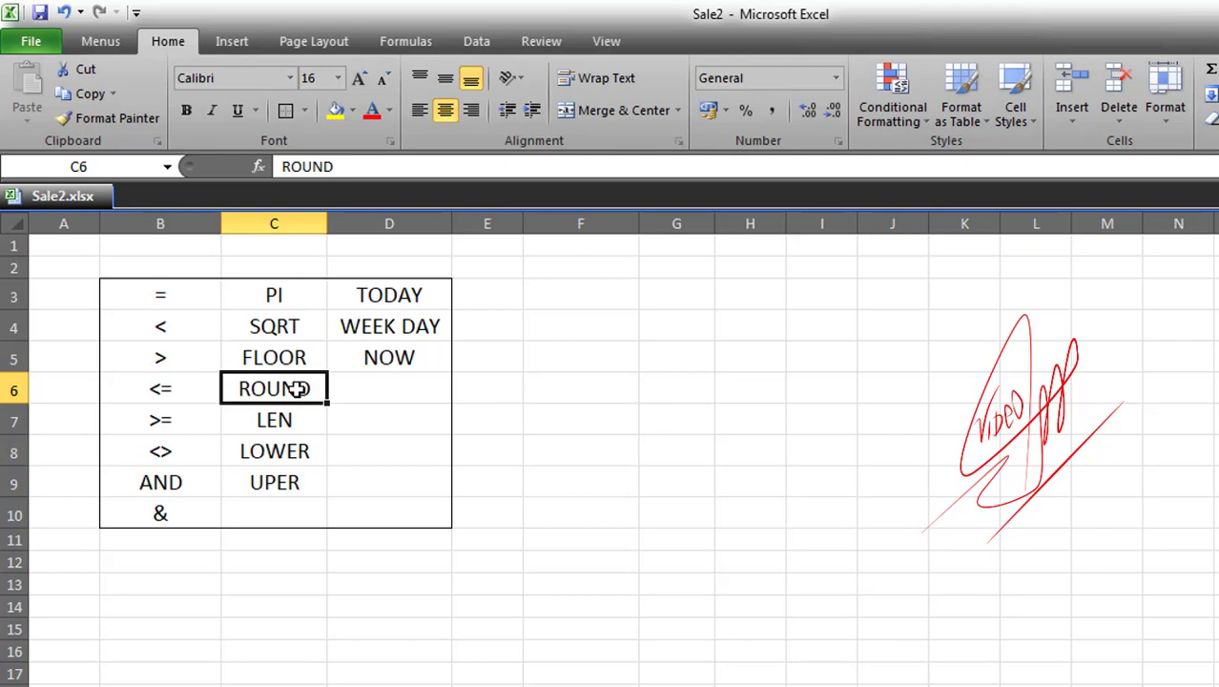
Enter 1,5 in cell F4 and set the cell's number format to General
{"action": "left_click", "coordinate": [553, 327]}
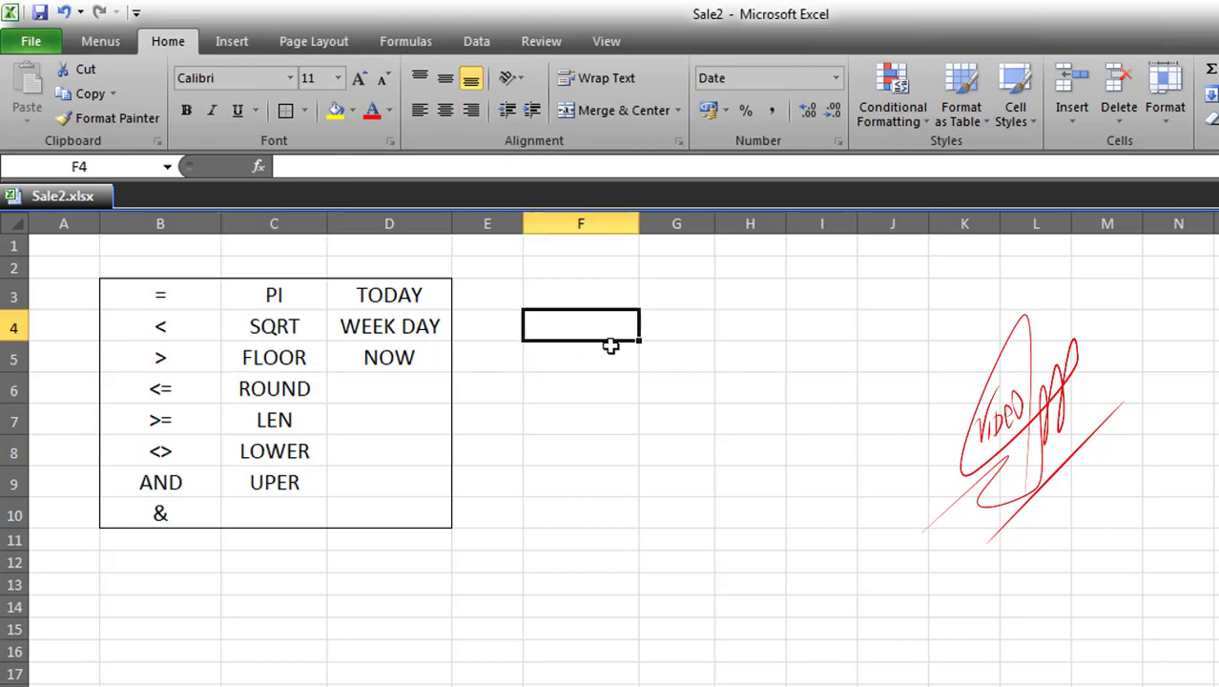
{"action": "type", "text": "1"}
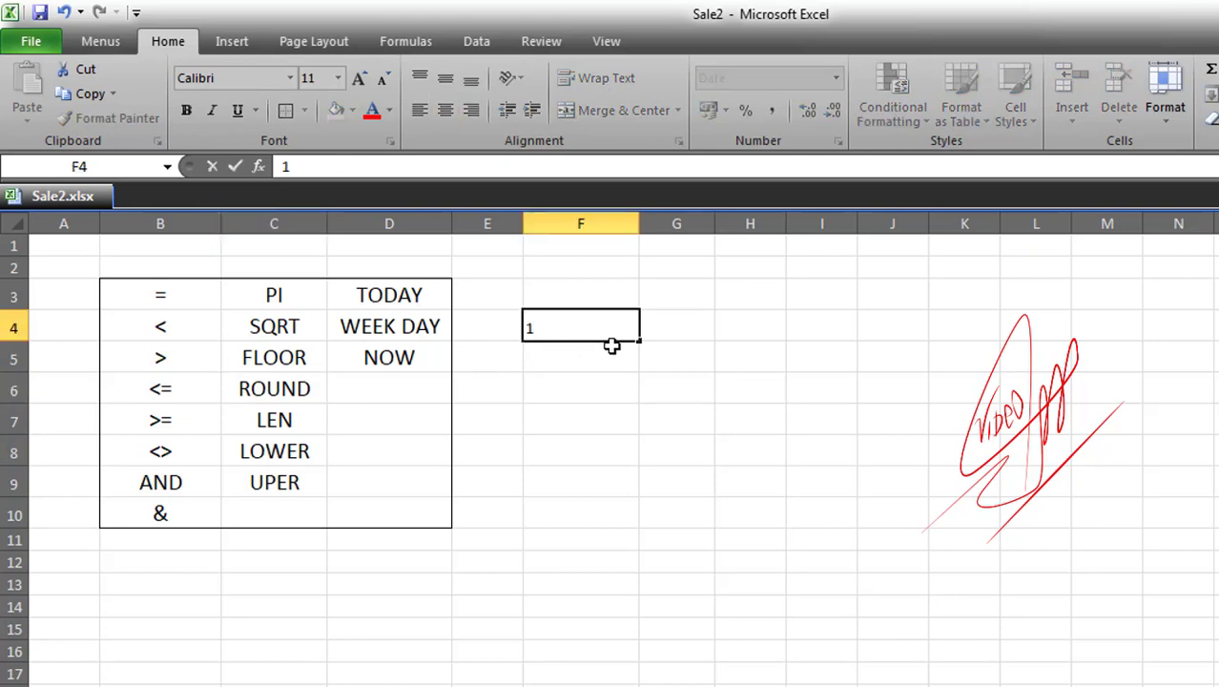
{"action": "type", "text": ",5"}
{"action": "left_click", "coordinate": [691, 328]}
{"action": "left_click", "coordinate": [593, 325]}
{"action": "right_click", "coordinate": [594, 327]}
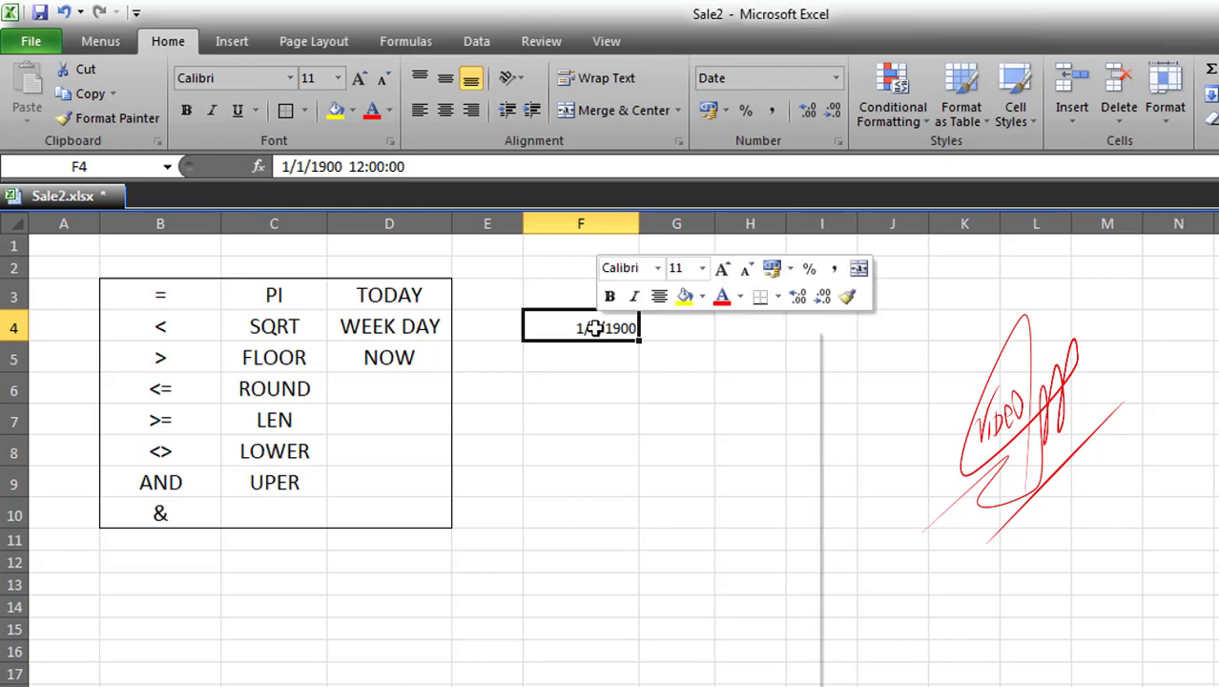
{"action": "left_click", "coordinate": [660, 629]}
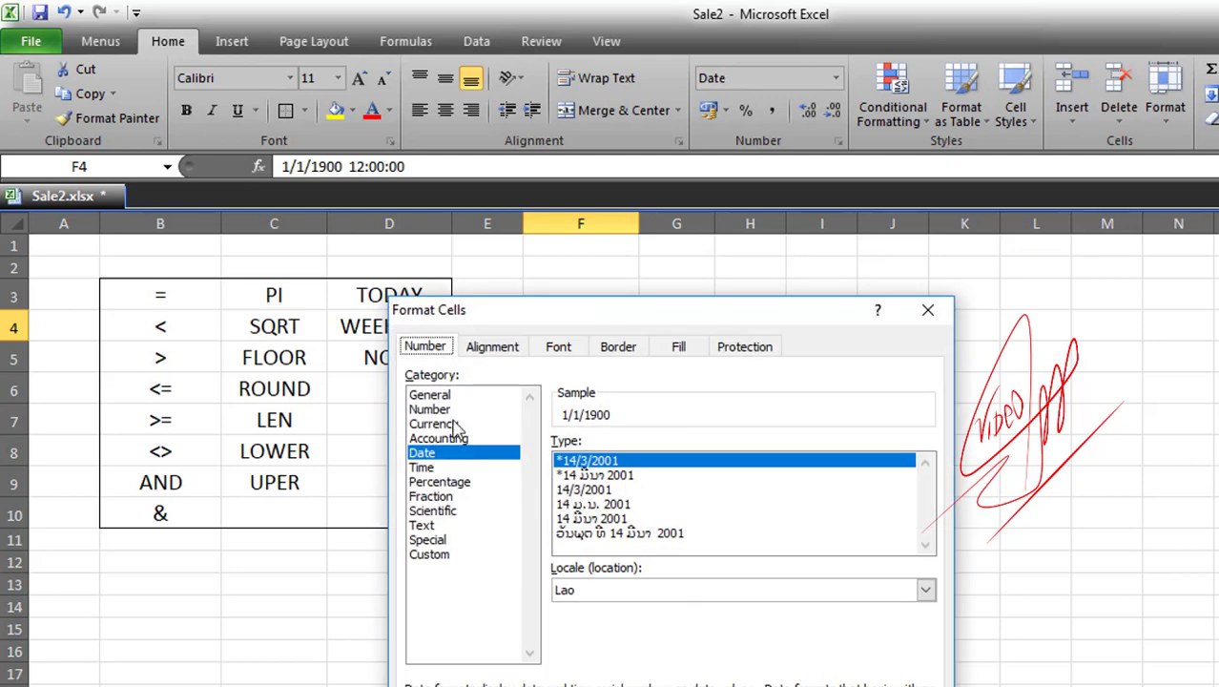
{"action": "left_click", "coordinate": [440, 394]}
{"action": "key", "text": "Return"}
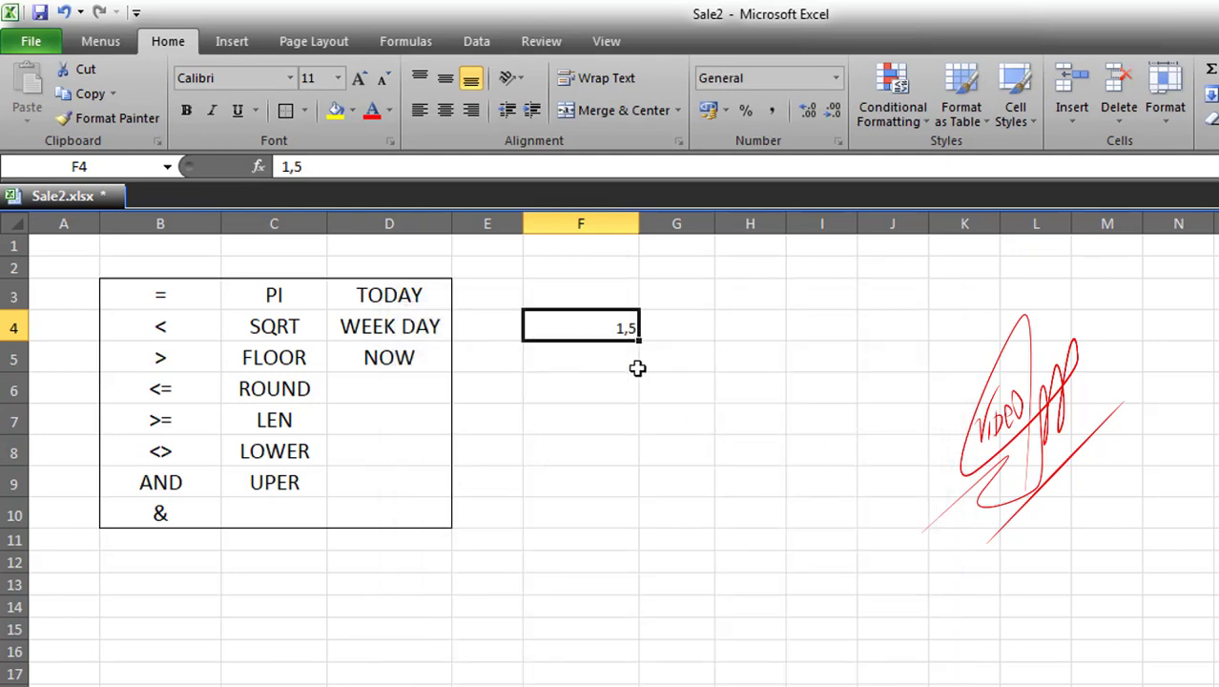
Enter 1,4 in cell G4
{"action": "left_click", "coordinate": [672, 320]}
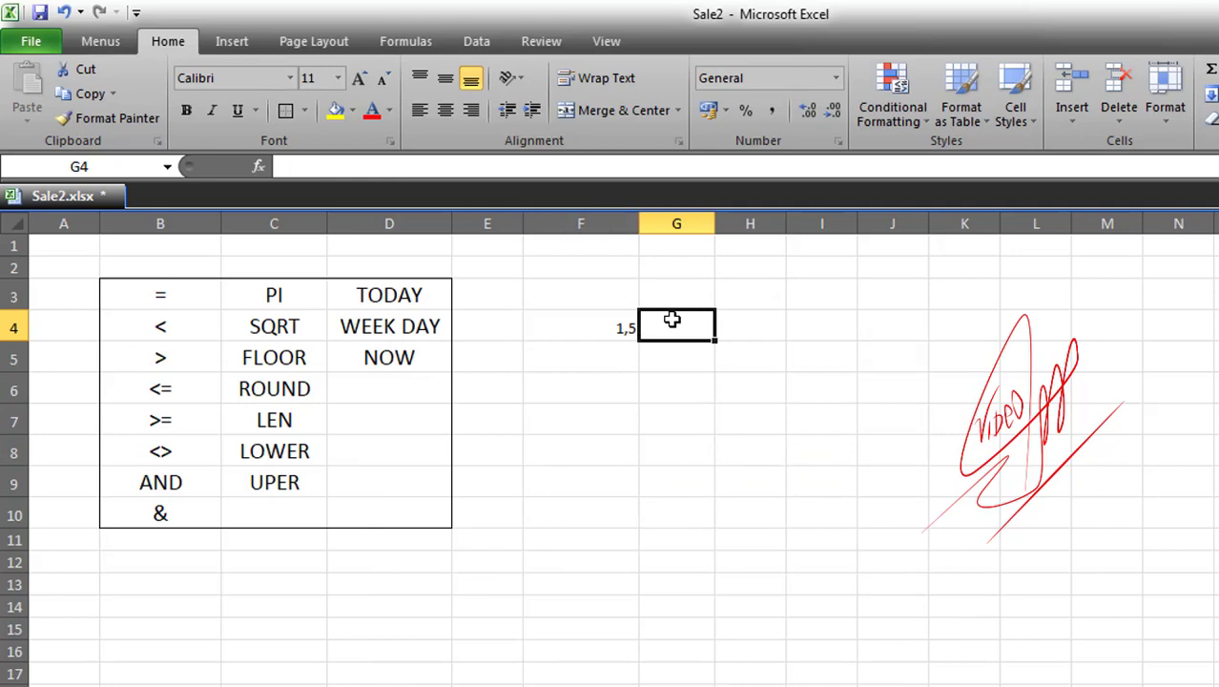
{"action": "type", "text": "14"}
{"action": "key", "text": "Return"}
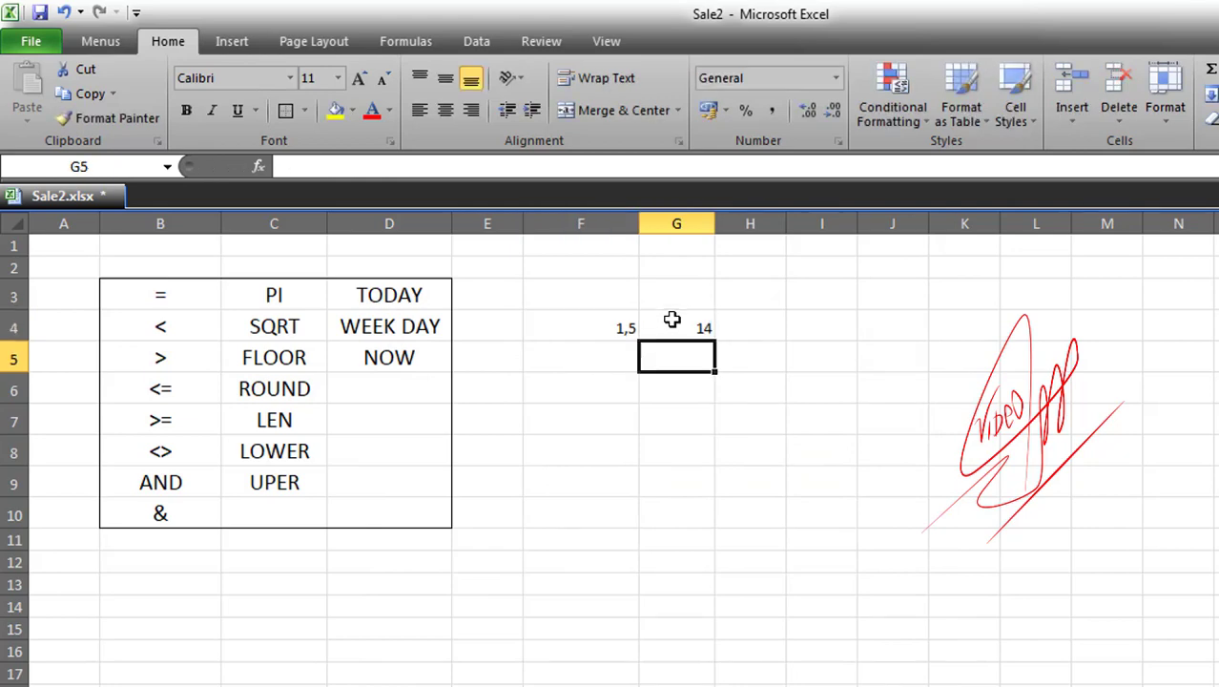
{"action": "left_click", "coordinate": [672, 319]}
{"action": "type", "text": "1"}
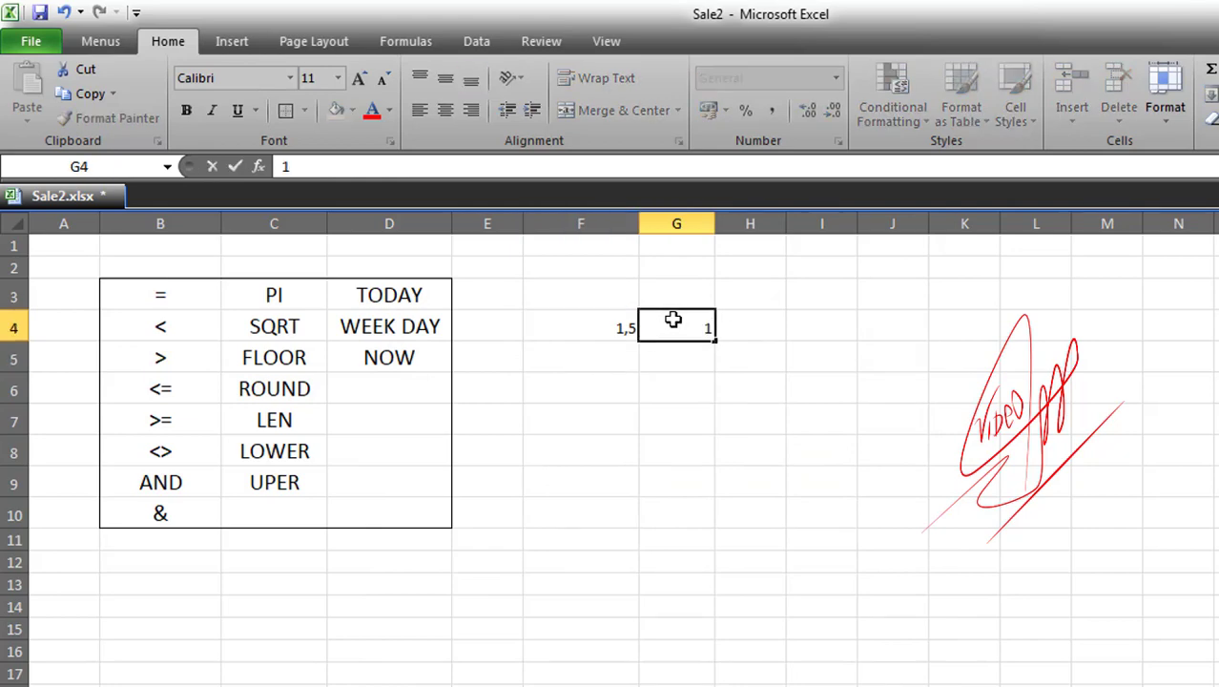
{"action": "type", "text": ",4"}
{"action": "key", "text": "Return"}
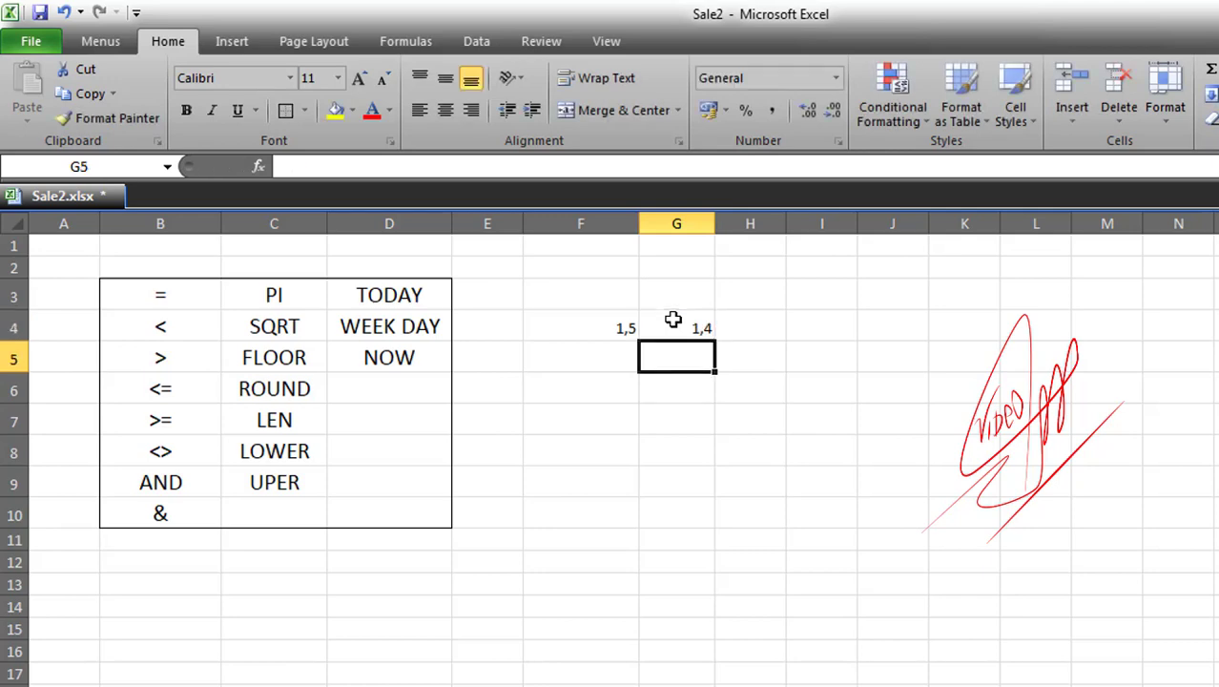
Center cells F4:H4 horizontally, align them to the middle vertically, and narrow column F
{"action": "left_click_drag", "start_coordinate": [615, 321], "coordinate": [754, 327]}
{"action": "left_click", "coordinate": [445, 110]}
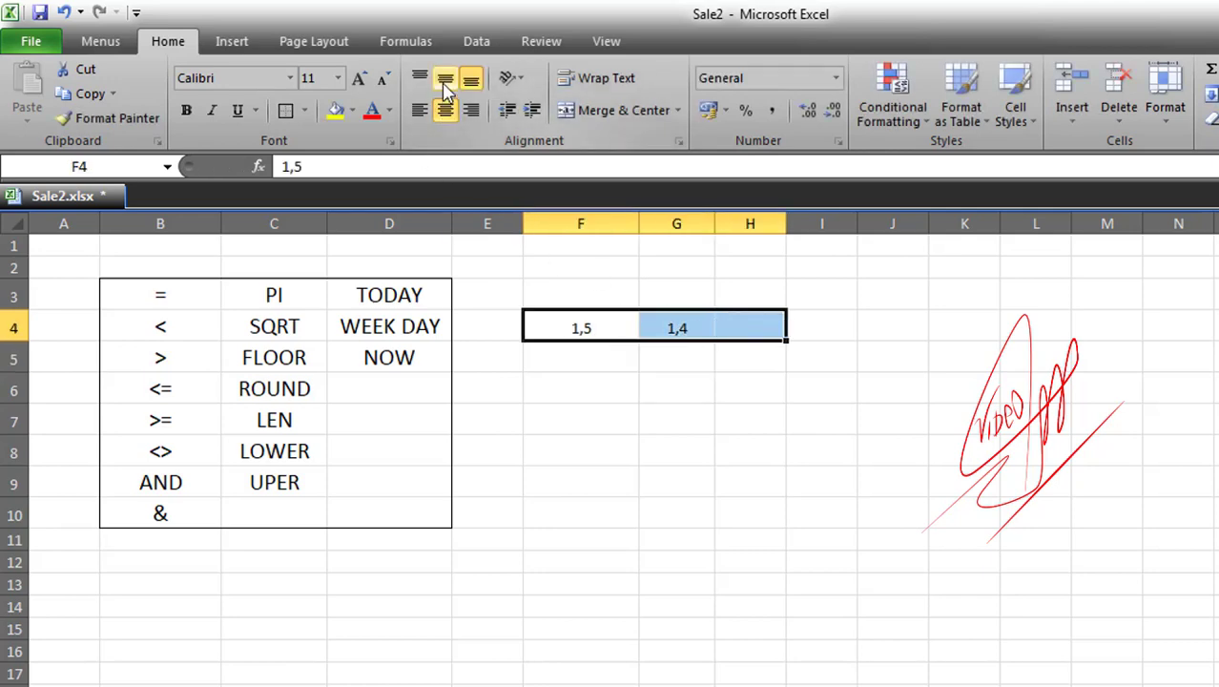
{"action": "left_click", "coordinate": [445, 78]}
{"action": "left_click_drag", "start_coordinate": [636, 218], "coordinate": [615, 217]}
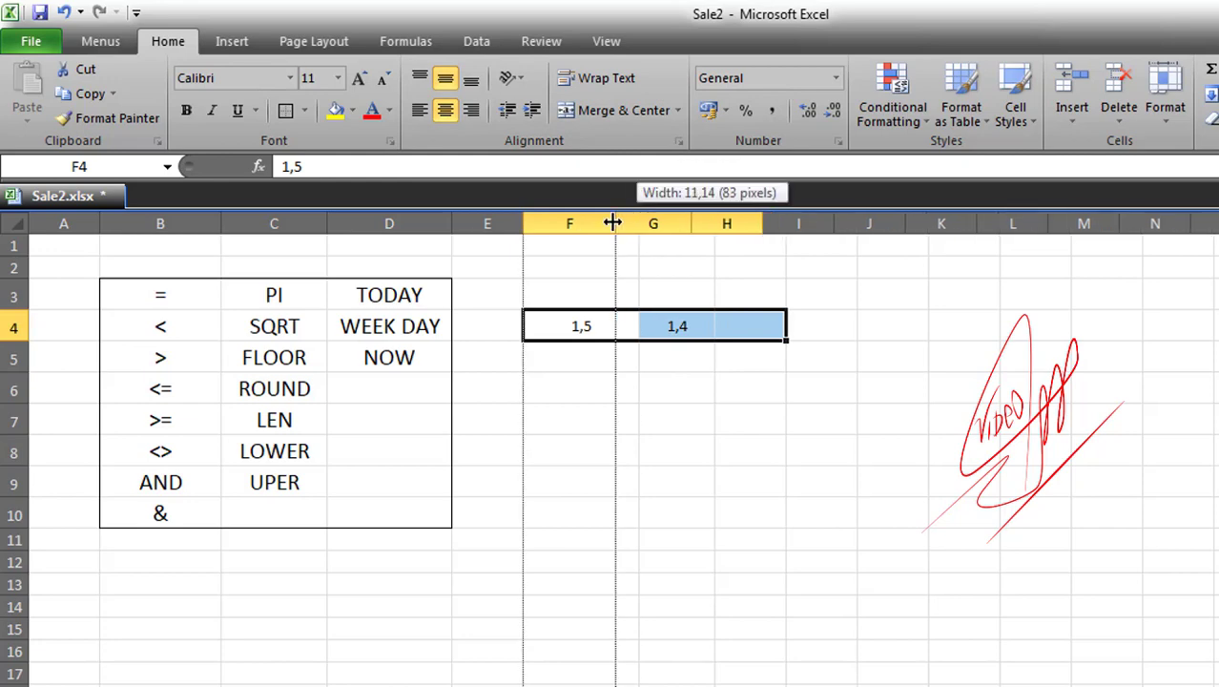
{"action": "left_click", "coordinate": [669, 386]}
{"action": "left_click", "coordinate": [652, 330]}
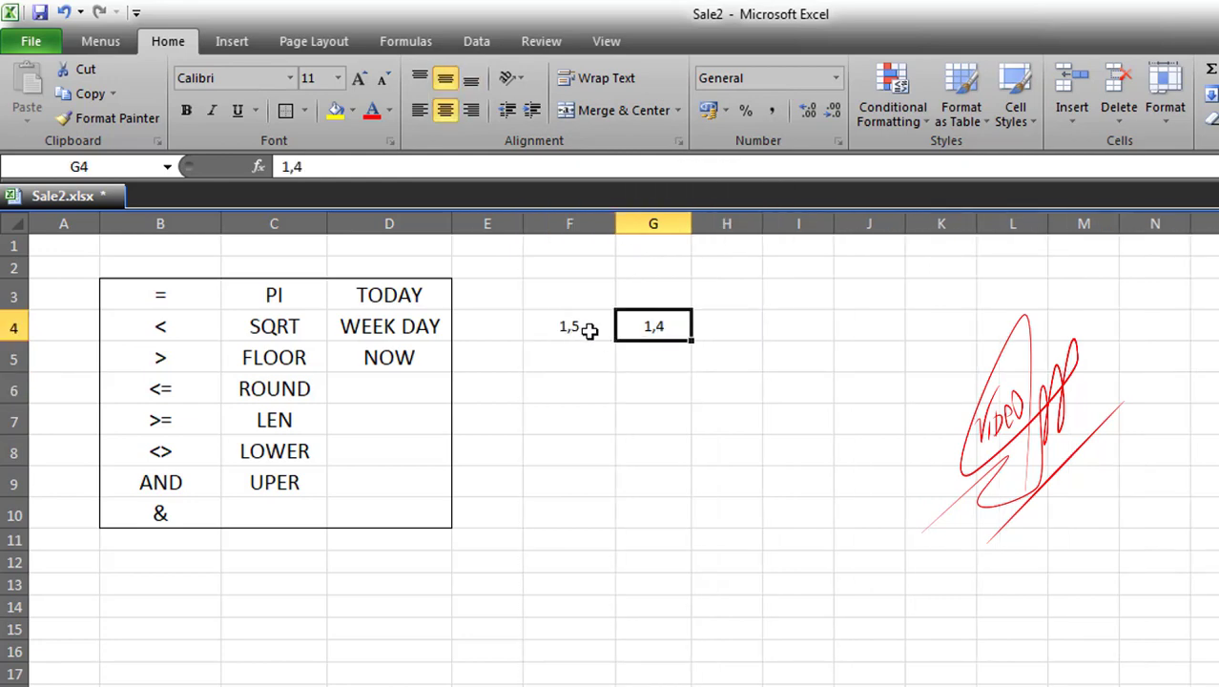
{"action": "left_click_drag", "start_coordinate": [561, 325], "coordinate": [654, 324]}
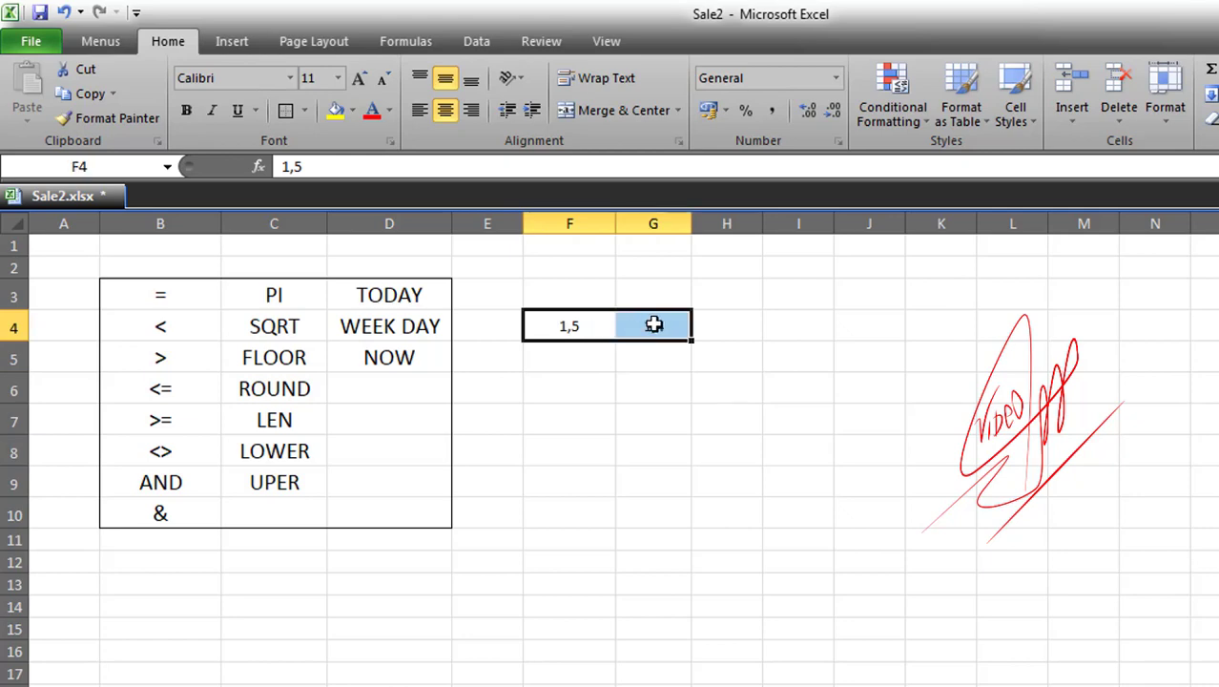
{"action": "left_click_drag", "start_coordinate": [616, 223], "coordinate": [605, 223]}
{"action": "left_click", "coordinate": [623, 381]}
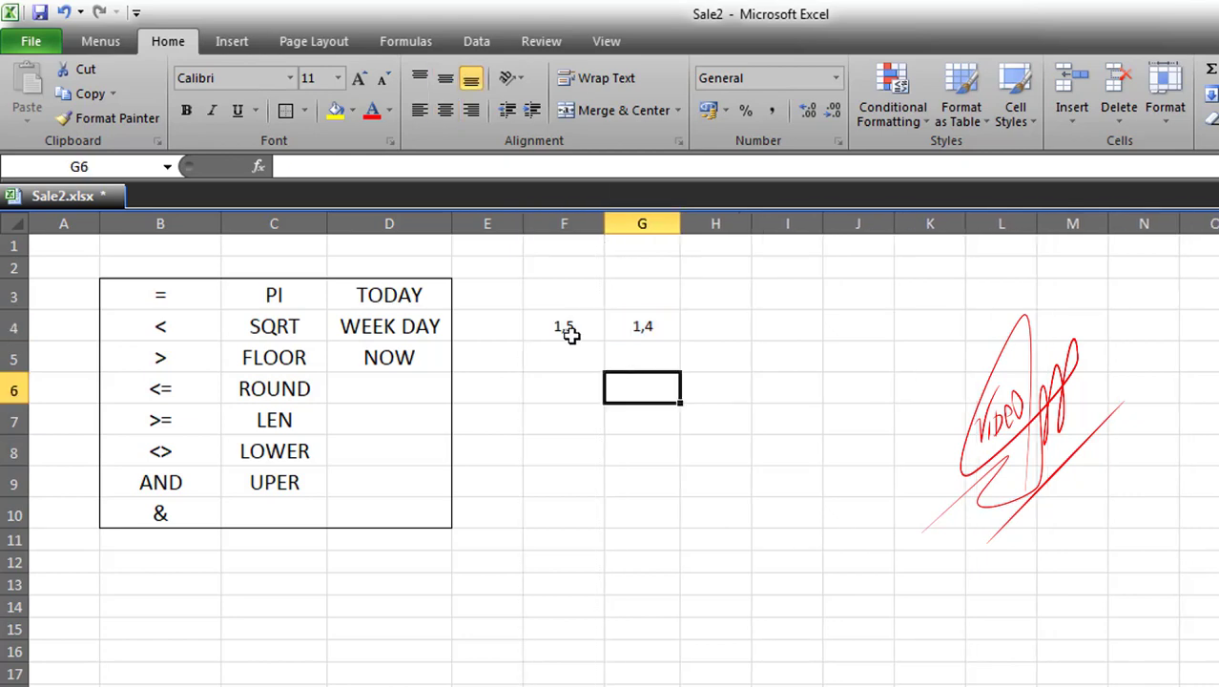
Enter 2 in cell F5 and 1 in cell G5 as the rounded counterparts of the decimals above
{"action": "left_click", "coordinate": [563, 325]}
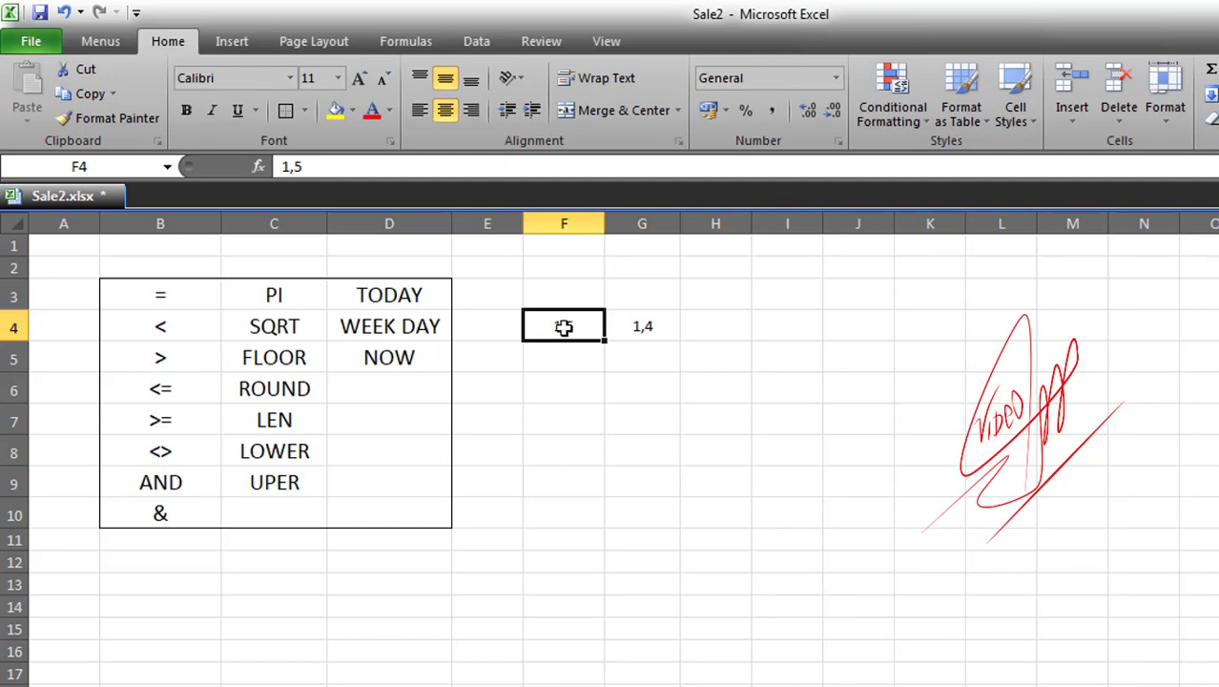
{"action": "left_click_drag", "start_coordinate": [549, 325], "coordinate": [639, 321]}
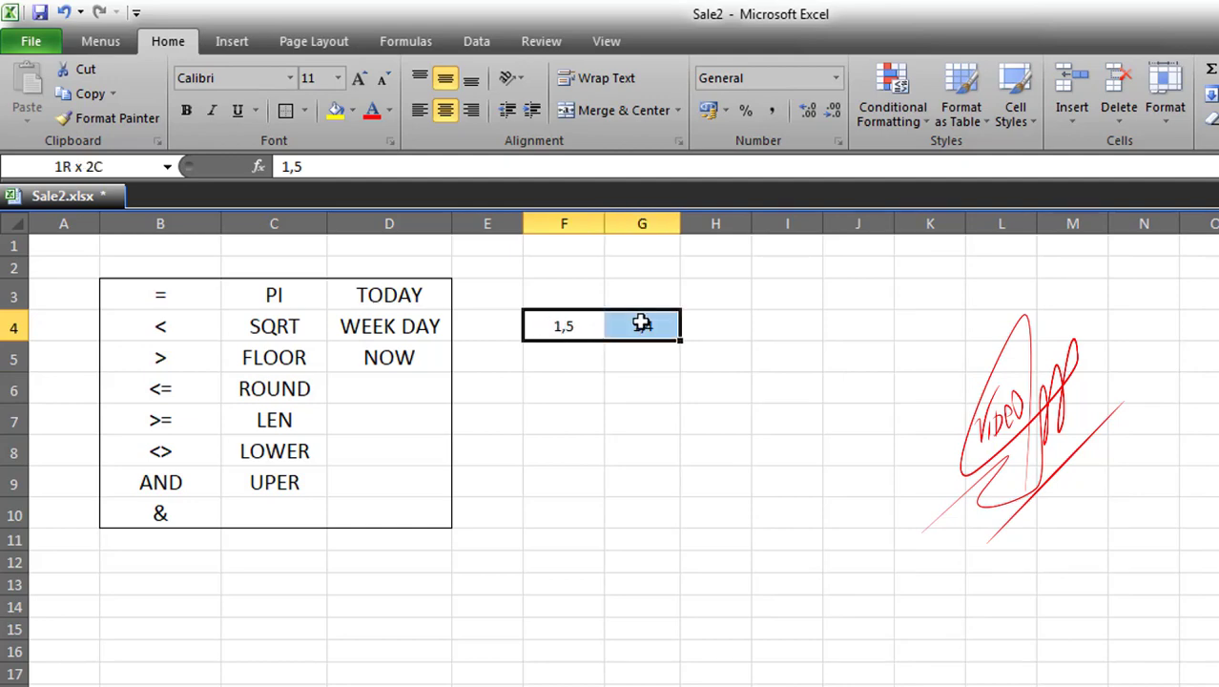
{"action": "left_click", "coordinate": [572, 324]}
{"action": "left_click", "coordinate": [558, 361]}
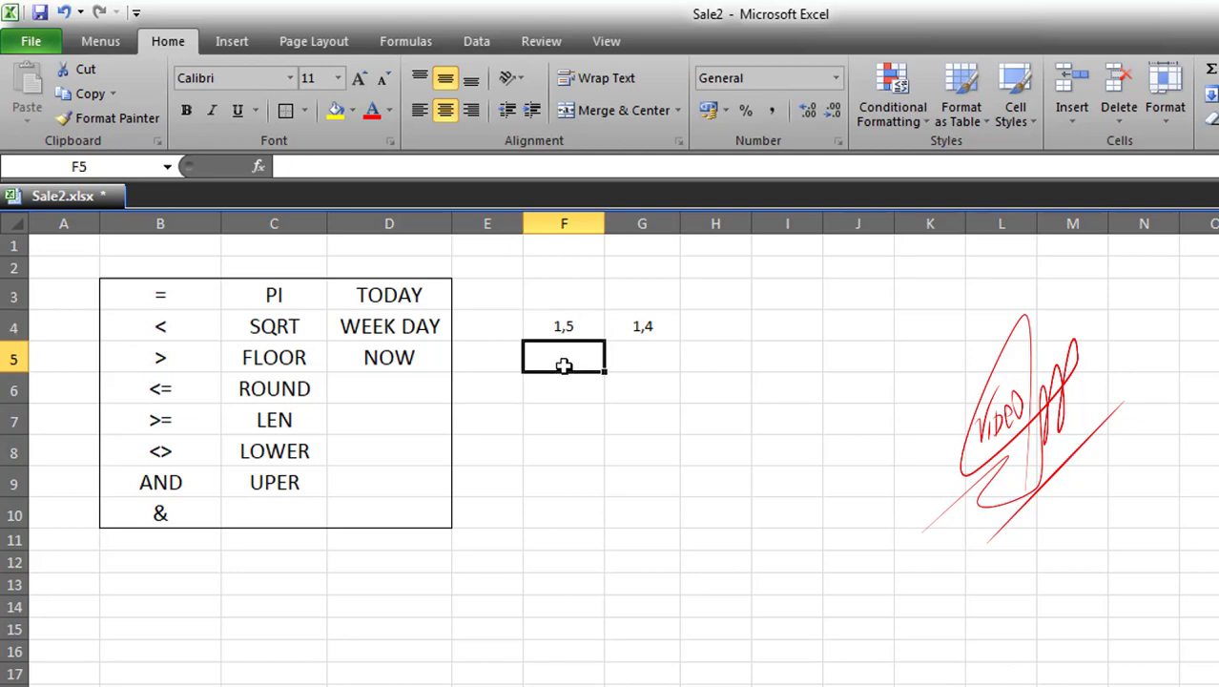
{"action": "type", "text": "2"}
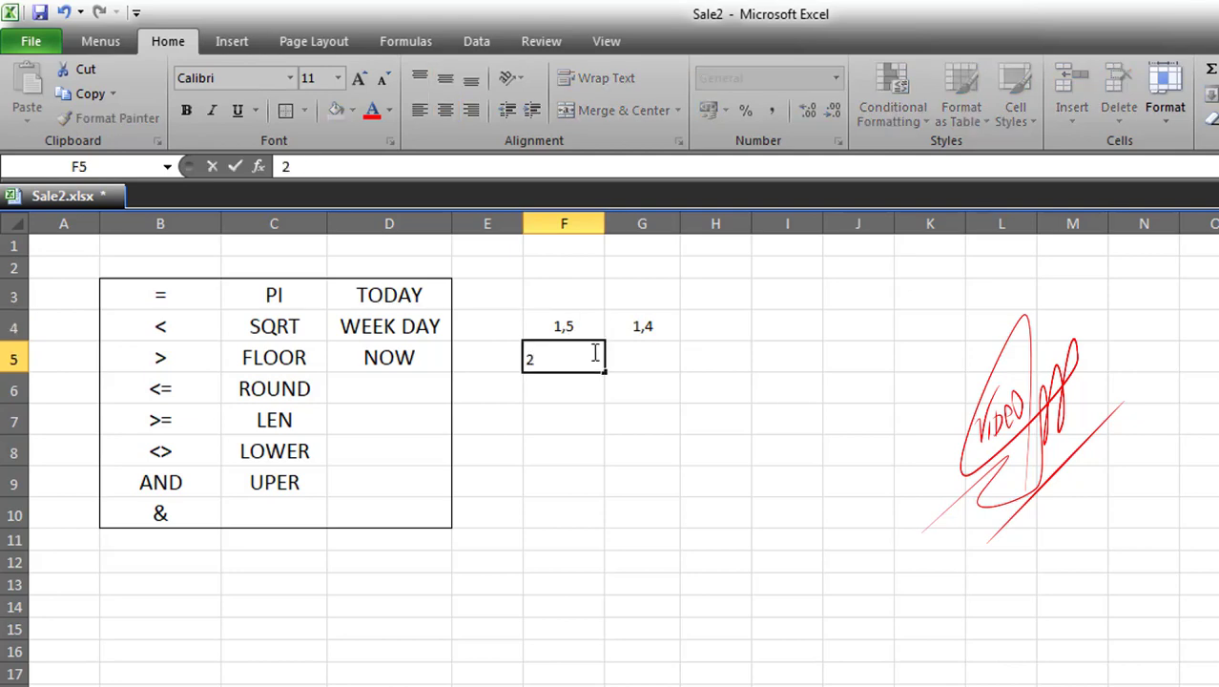
{"action": "left_click", "coordinate": [652, 336]}
{"action": "left_click", "coordinate": [647, 355]}
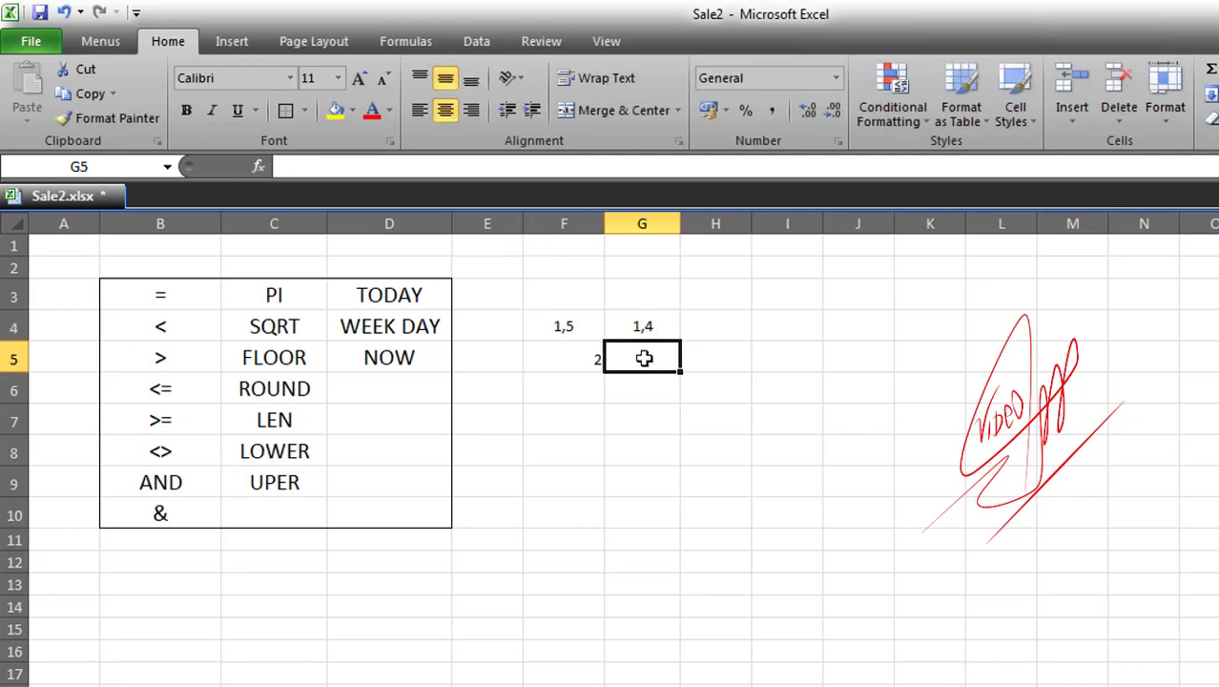
{"action": "type", "text": "1"}
{"action": "key", "text": "Return"}
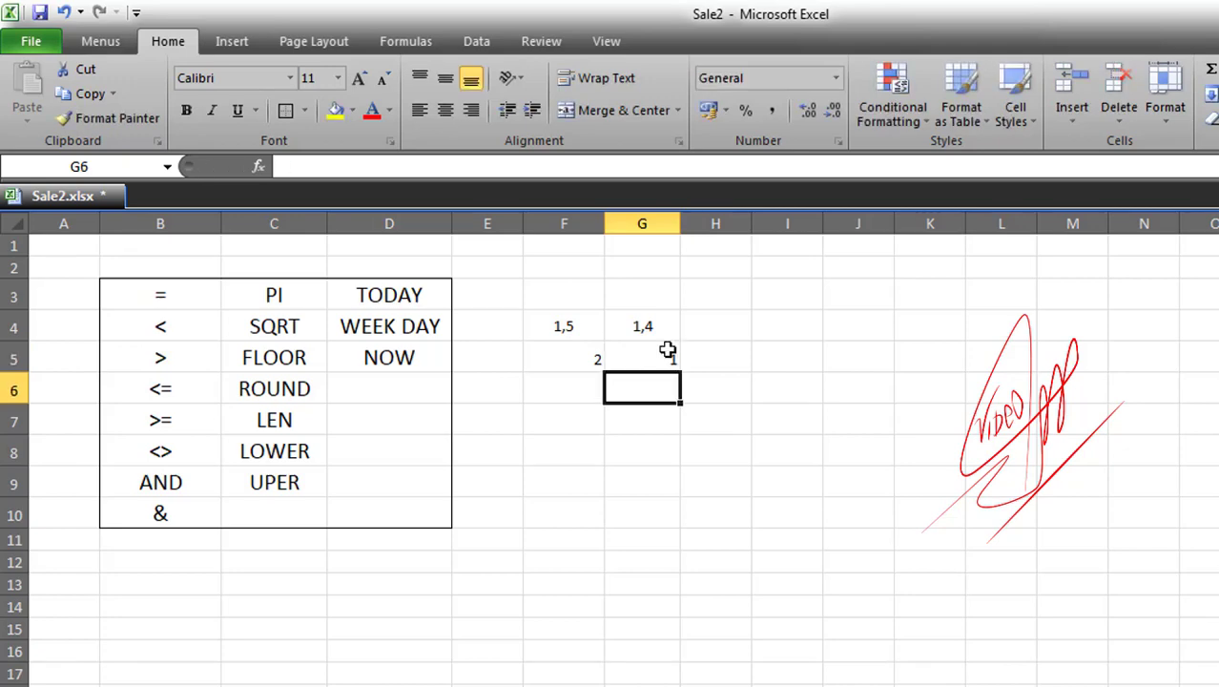
Center the rounded values in cells F5:G5 horizontally
{"action": "left_click_drag", "start_coordinate": [580, 357], "coordinate": [648, 355]}
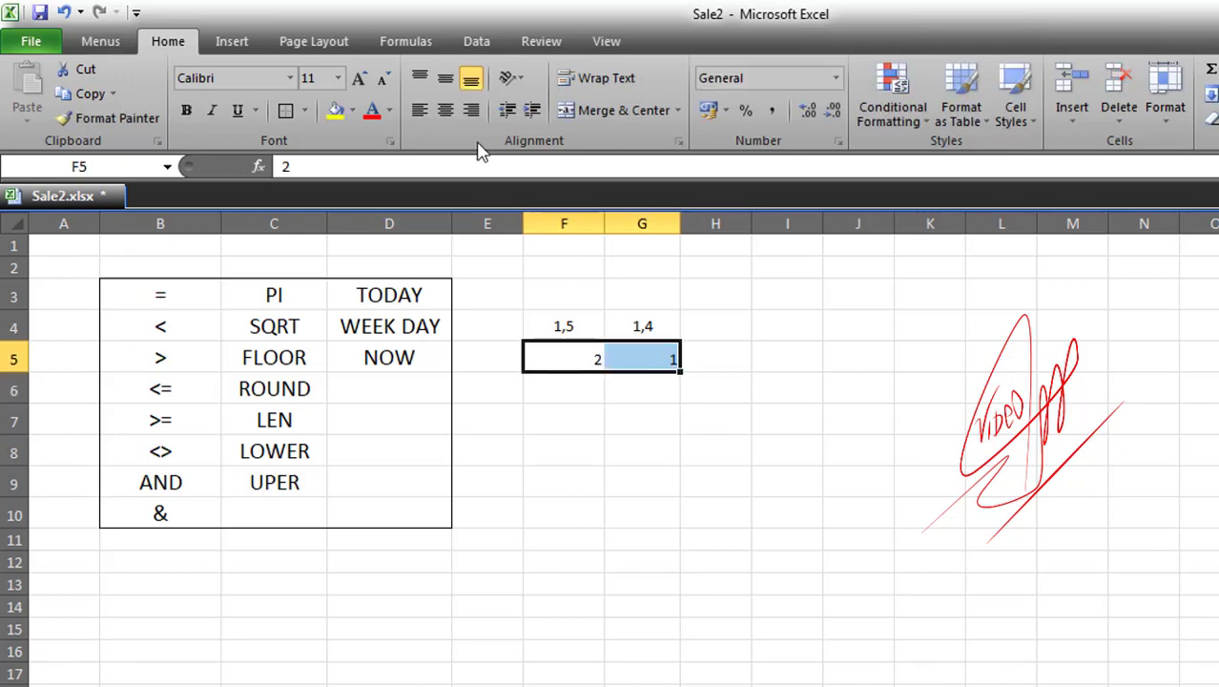
{"action": "left_click", "coordinate": [445, 110]}
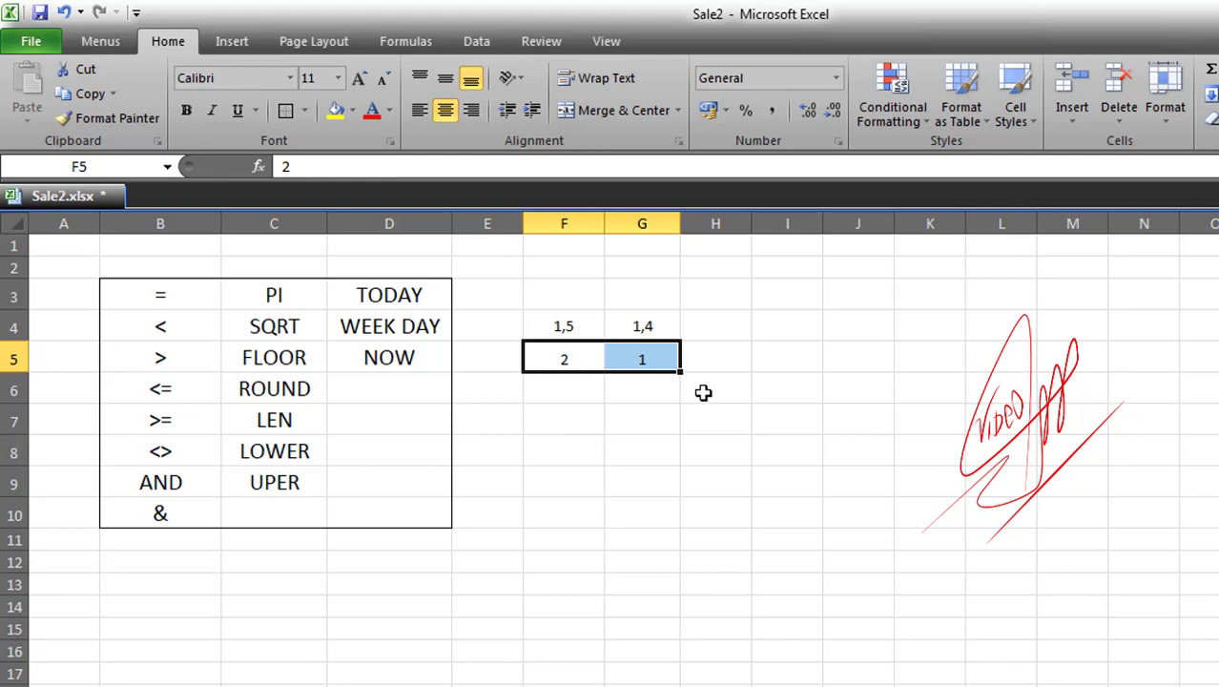
{"action": "left_click", "coordinate": [645, 359]}
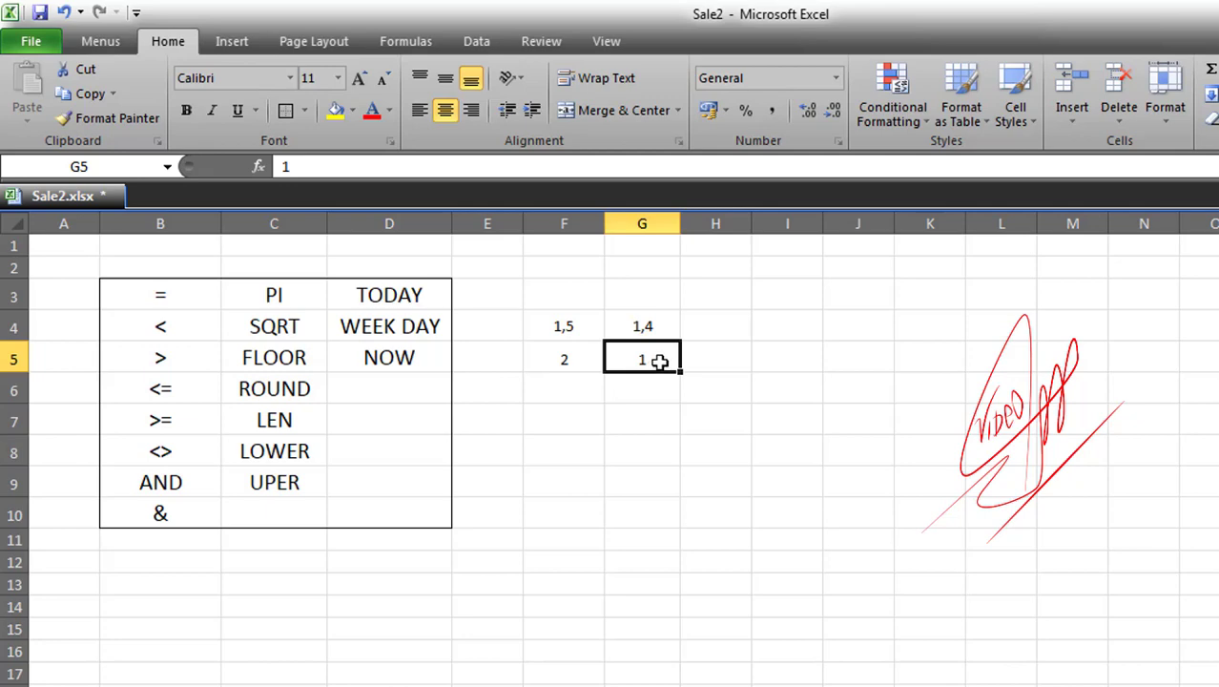
{"action": "left_click", "coordinate": [636, 390]}
{"action": "left_click", "coordinate": [559, 356]}
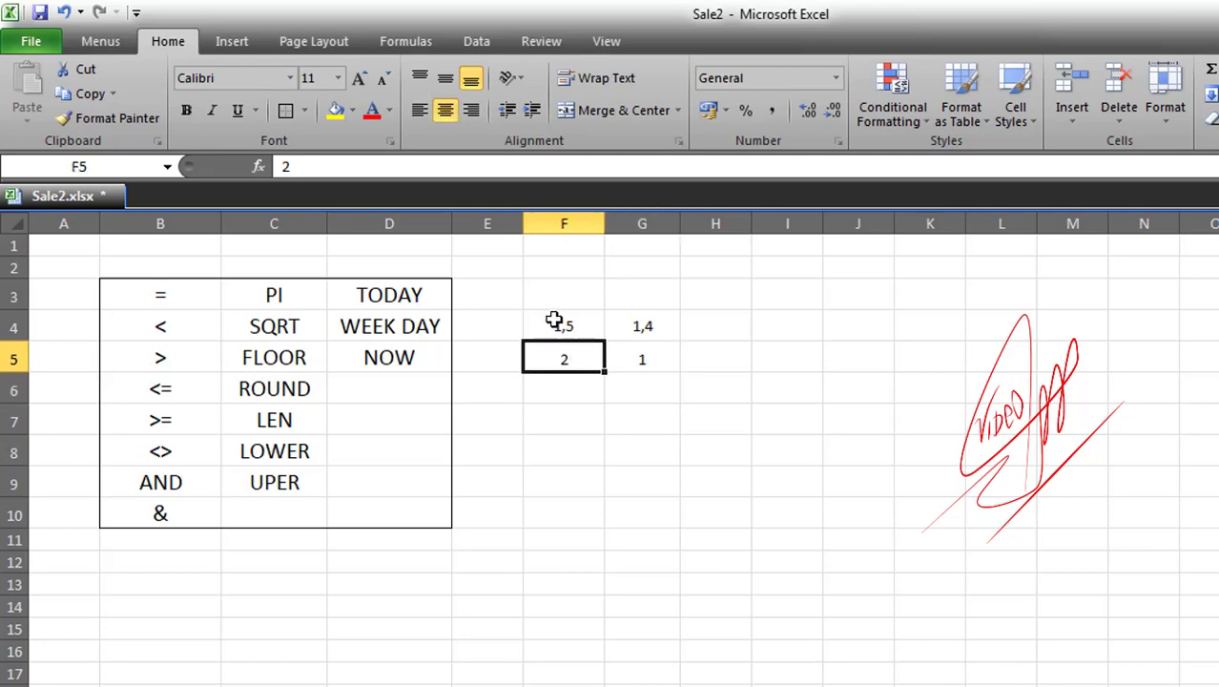
Clear the sample rounding values from cells F4:G5
{"action": "left_click_drag", "start_coordinate": [554, 321], "coordinate": [672, 382]}
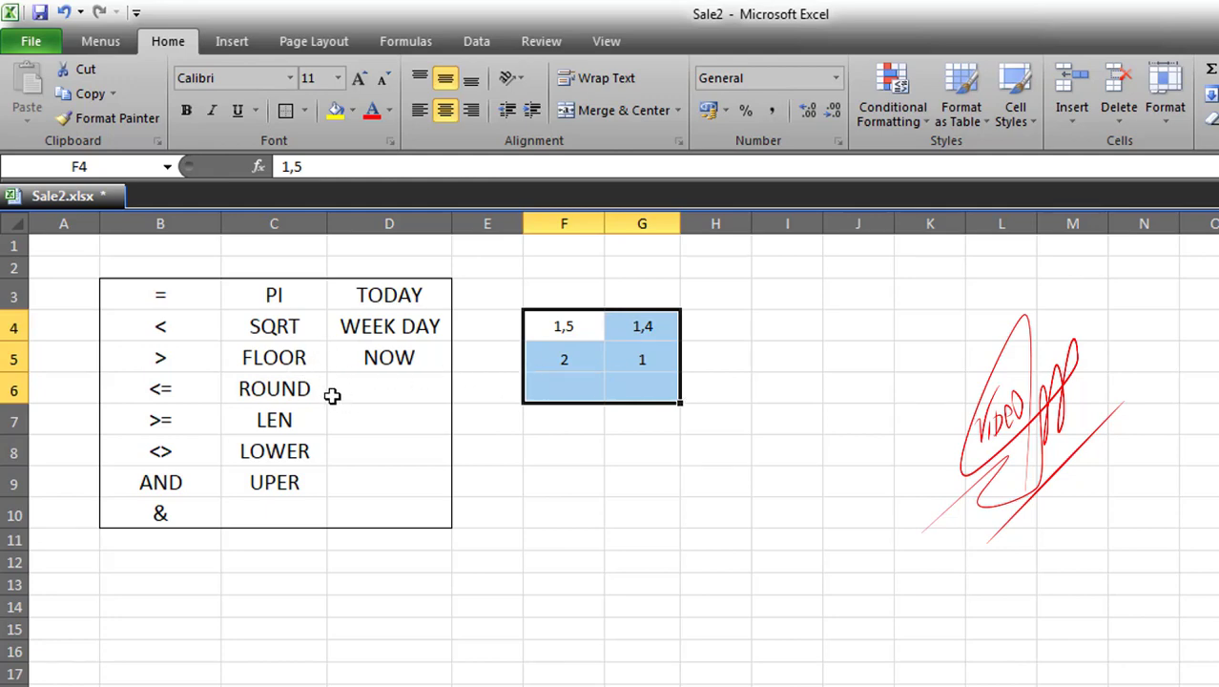
{"action": "left_click", "coordinate": [573, 334]}
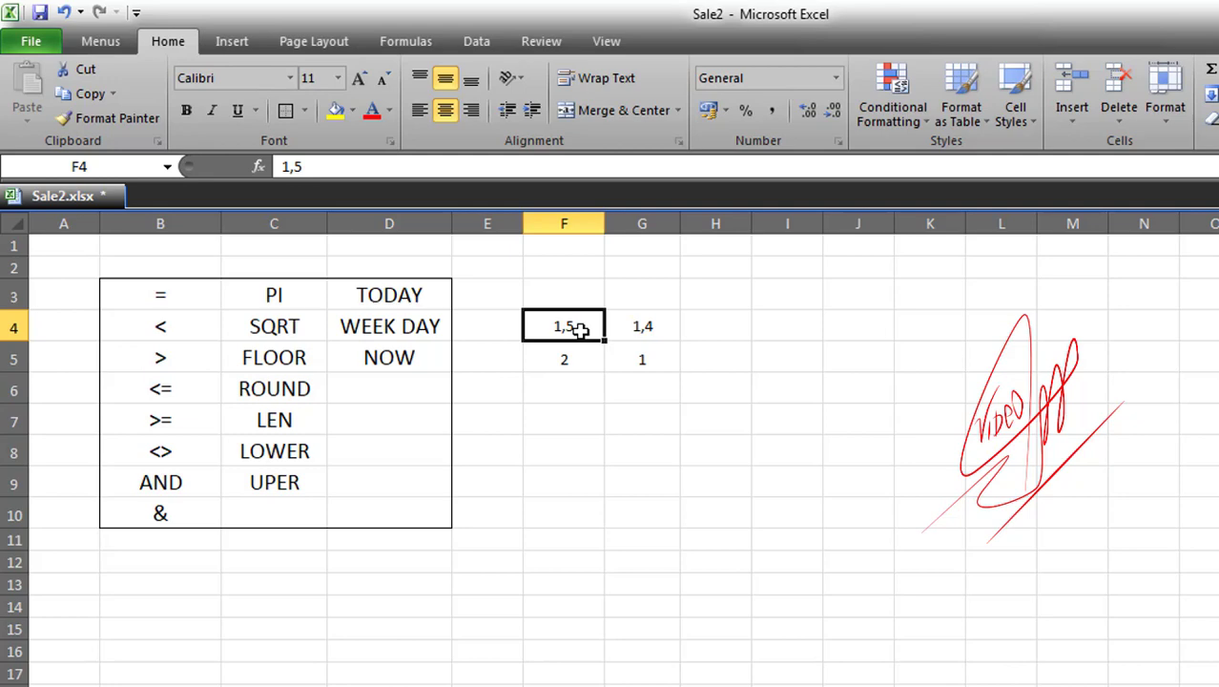
{"action": "left_click", "coordinate": [639, 329]}
{"action": "left_click_drag", "start_coordinate": [557, 330], "coordinate": [653, 360]}
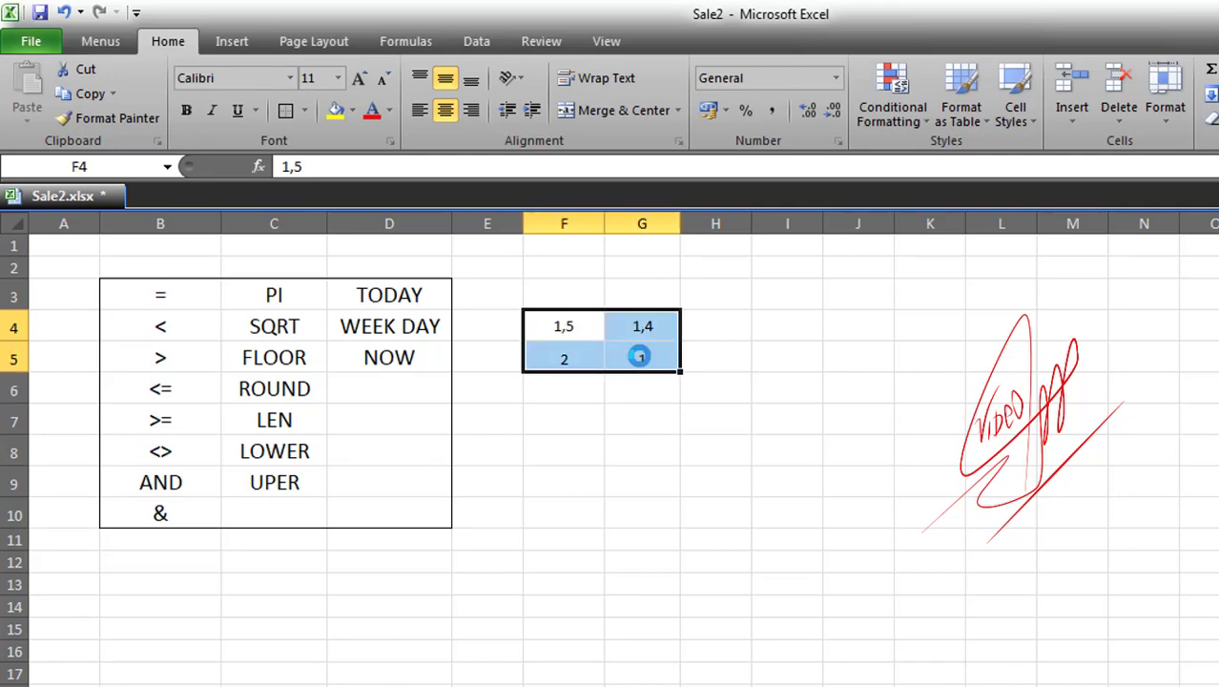
{"action": "key", "text": "Delete"}
{"action": "left_click", "coordinate": [563, 417]}
Examine the function names LEN, FLOOR, LOWER, ROUND and UPER in column C, and TODAY, WEEK DAY and NOW in column D
{"action": "left_click", "coordinate": [315, 420]}
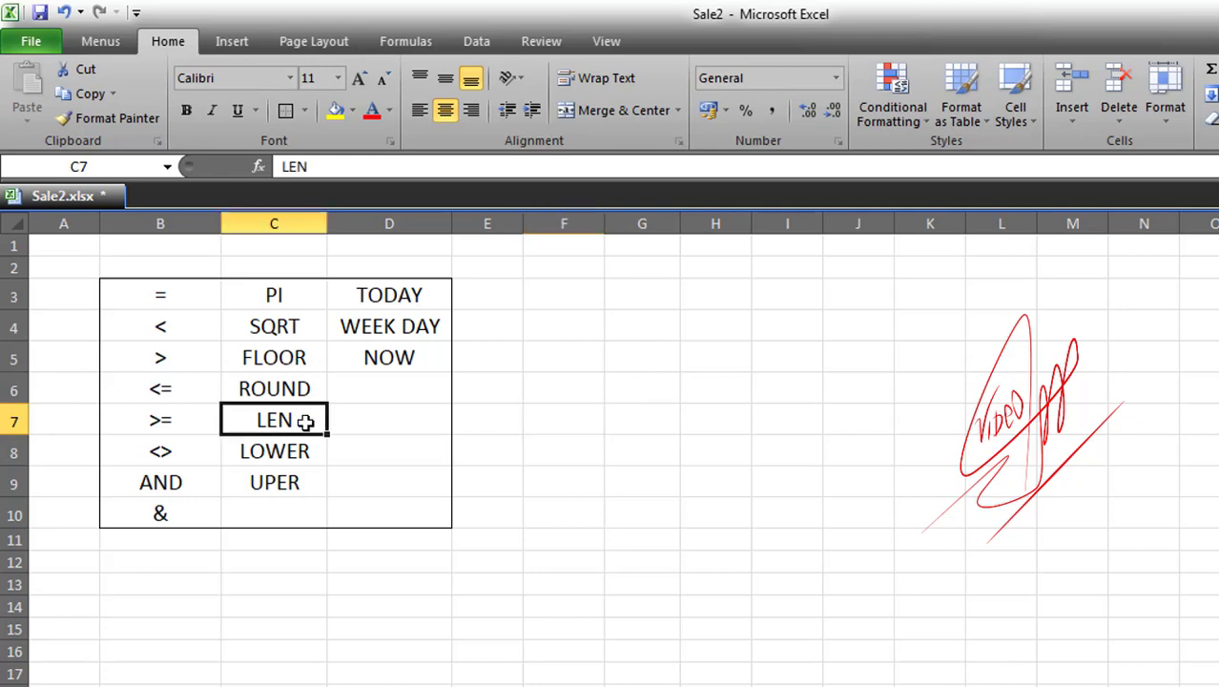
{"action": "left_click", "coordinate": [549, 412]}
{"action": "left_click", "coordinate": [299, 416]}
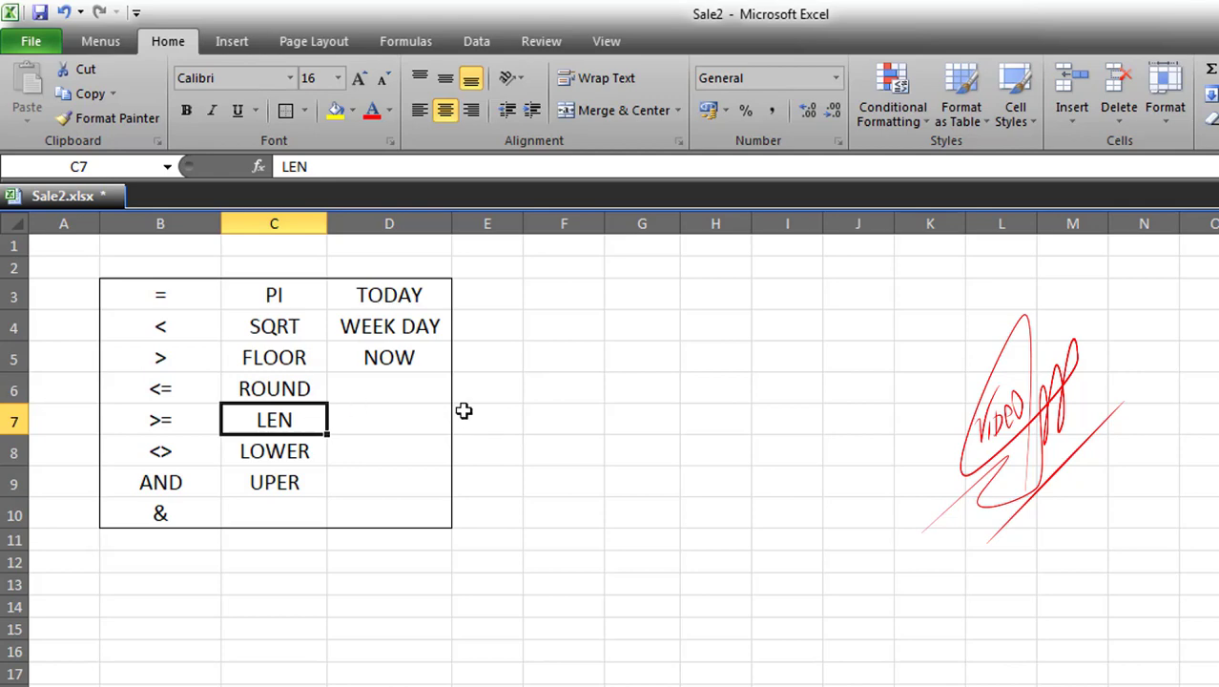
{"action": "left_click", "coordinate": [543, 412]}
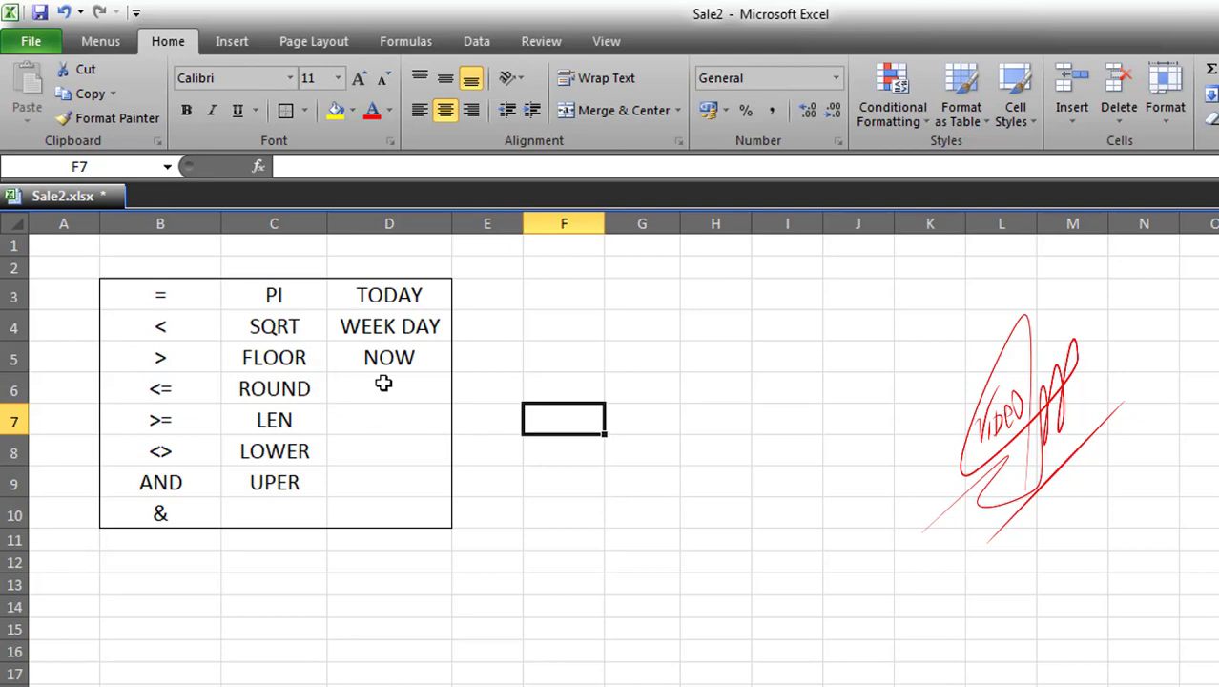
{"action": "left_click", "coordinate": [301, 358]}
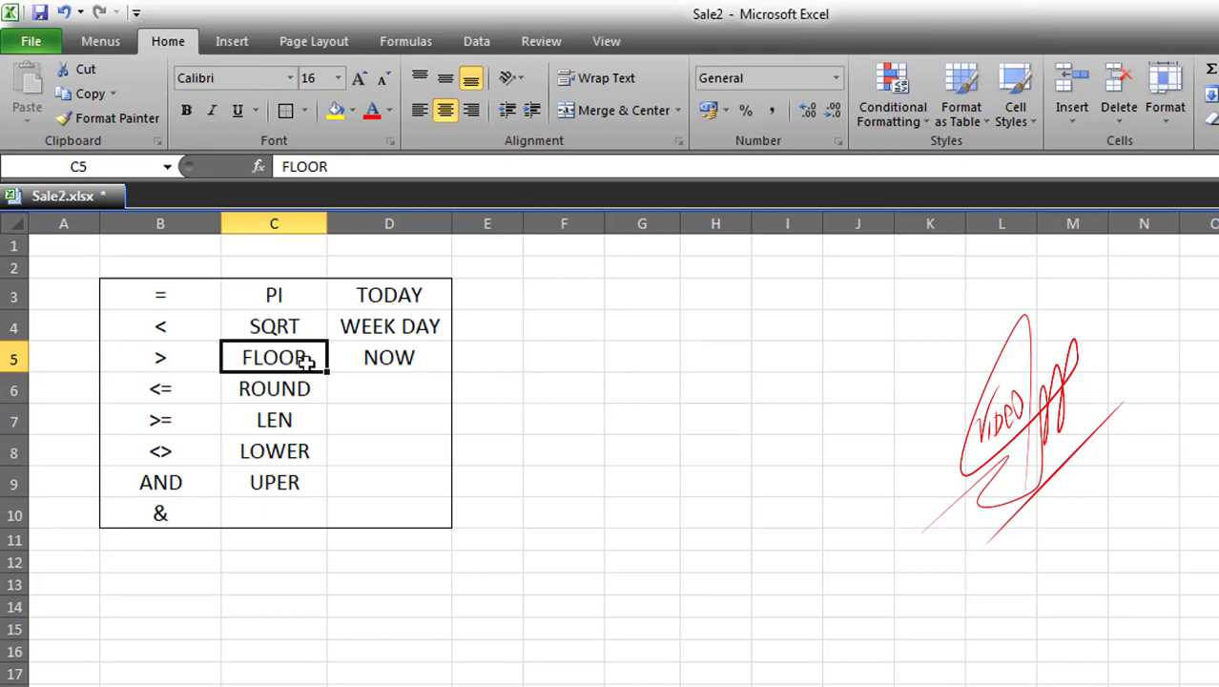
{"action": "left_click", "coordinate": [289, 419]}
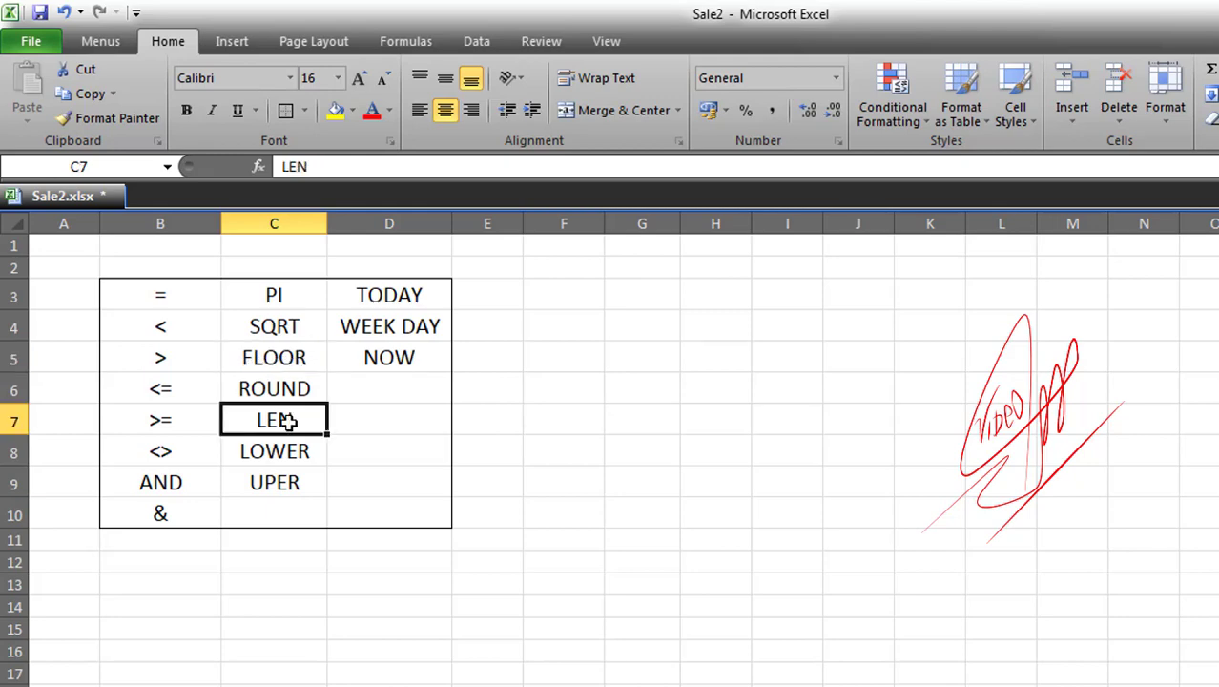
{"action": "left_click", "coordinate": [247, 360]}
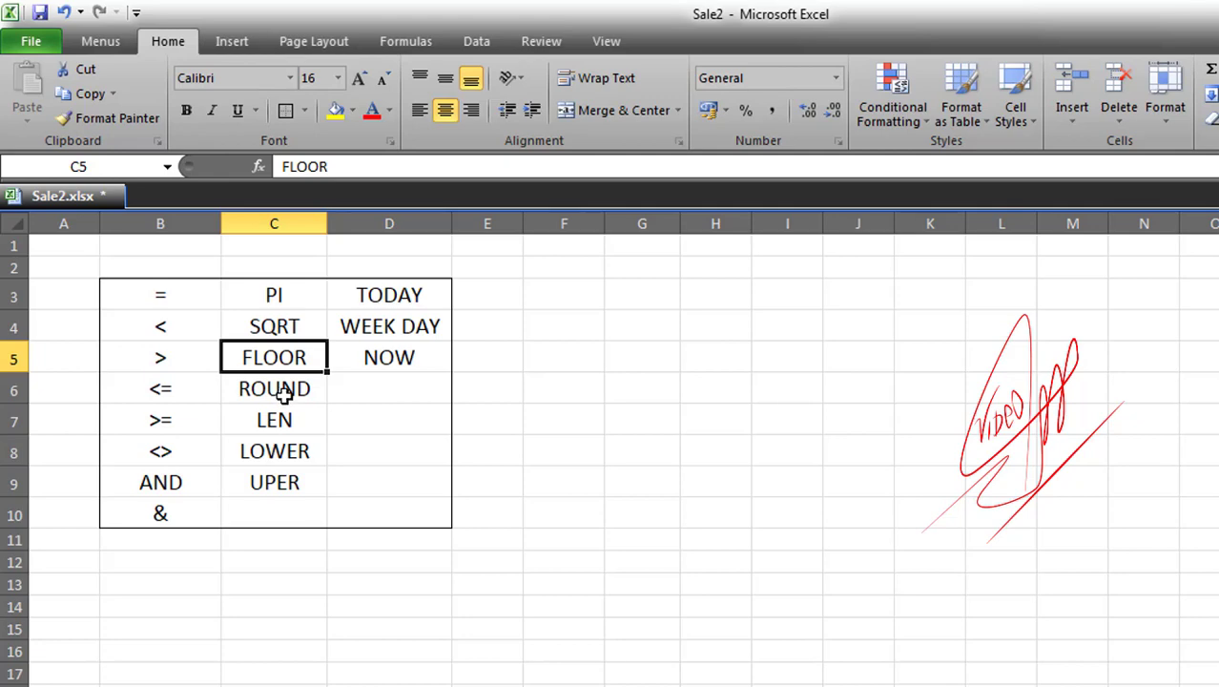
{"action": "left_click", "coordinate": [252, 454]}
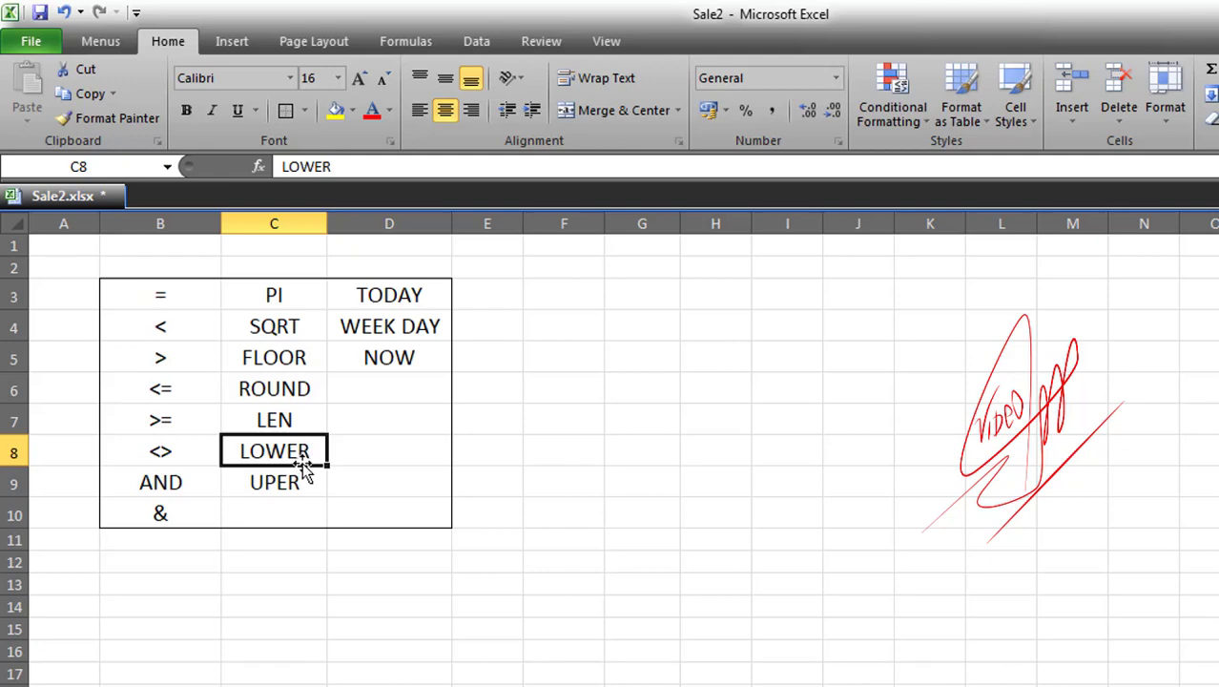
{"action": "left_click", "coordinate": [239, 388]}
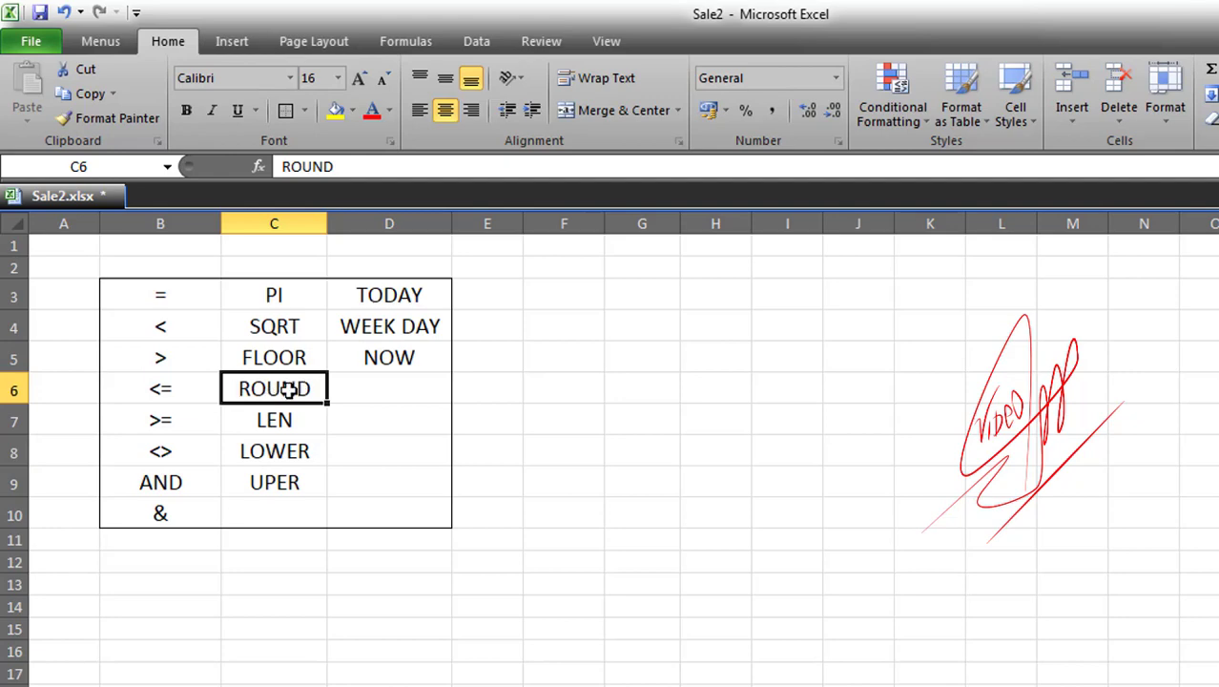
{"action": "left_click", "coordinate": [256, 454]}
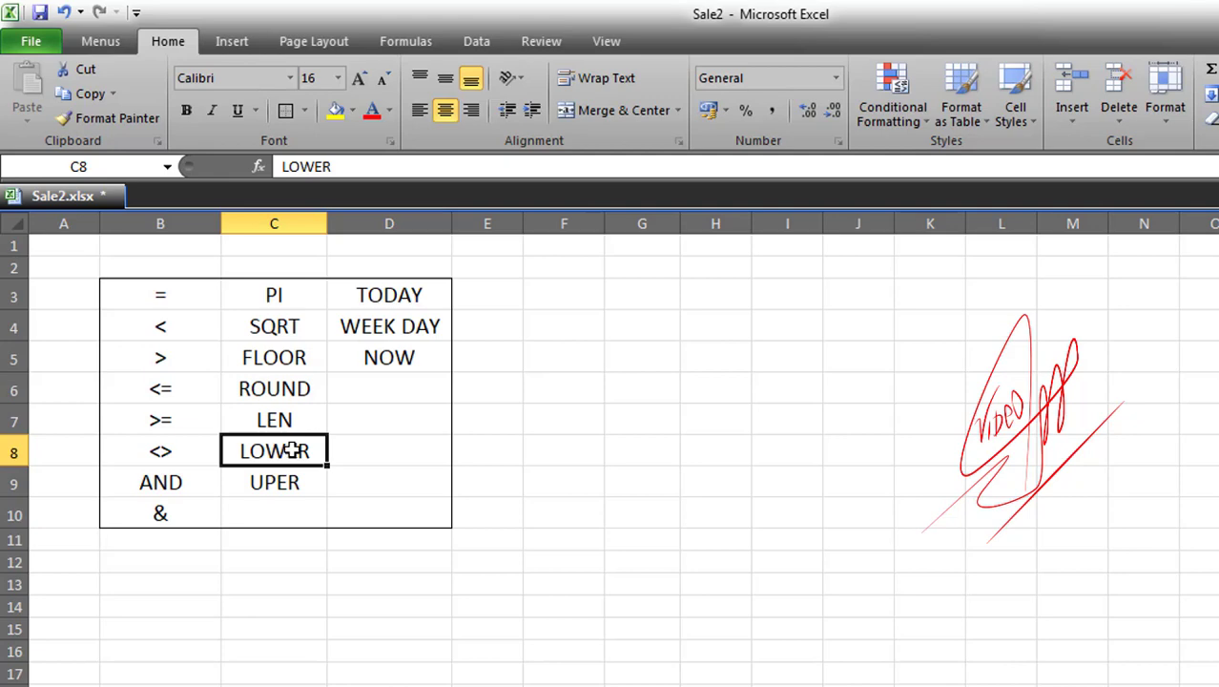
{"action": "left_click", "coordinate": [250, 481]}
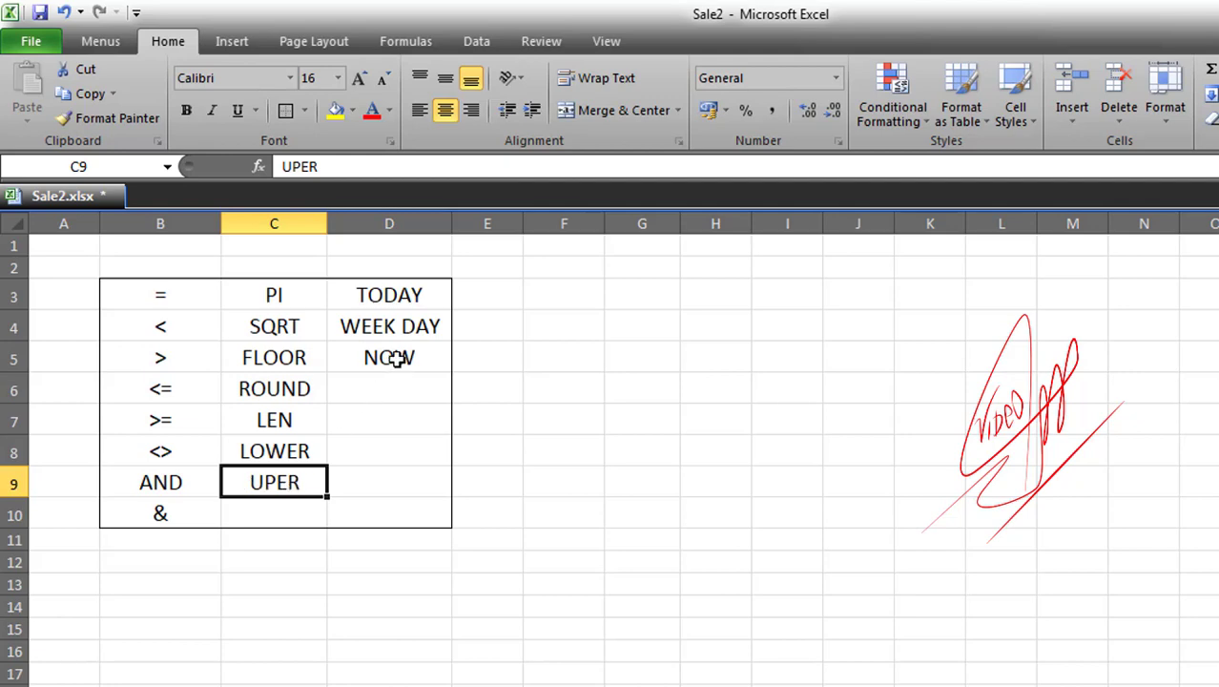
{"action": "left_click", "coordinate": [414, 296]}
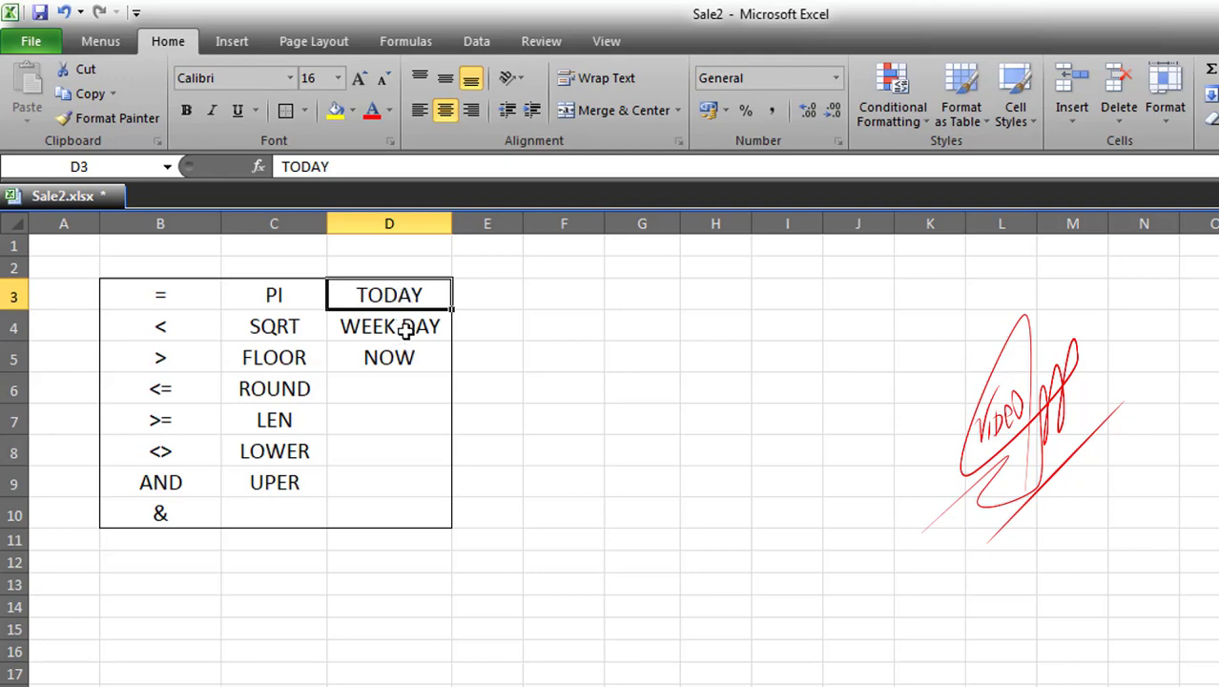
{"action": "left_click", "coordinate": [405, 326]}
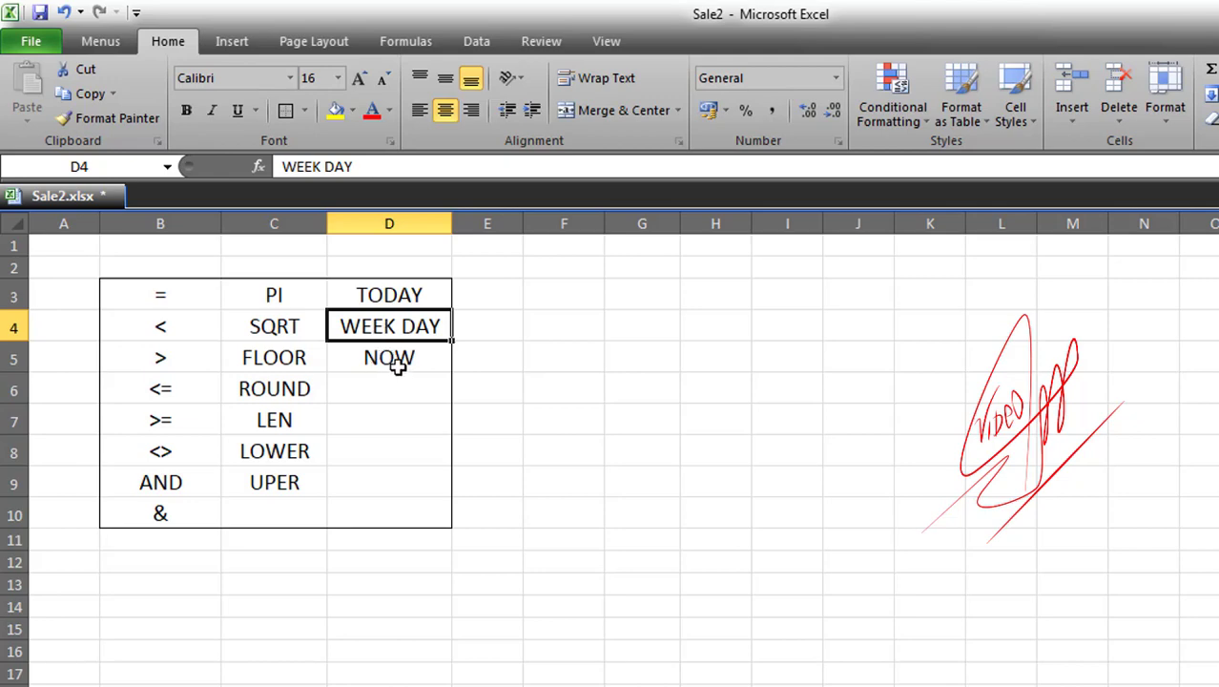
{"action": "left_click", "coordinate": [412, 358]}
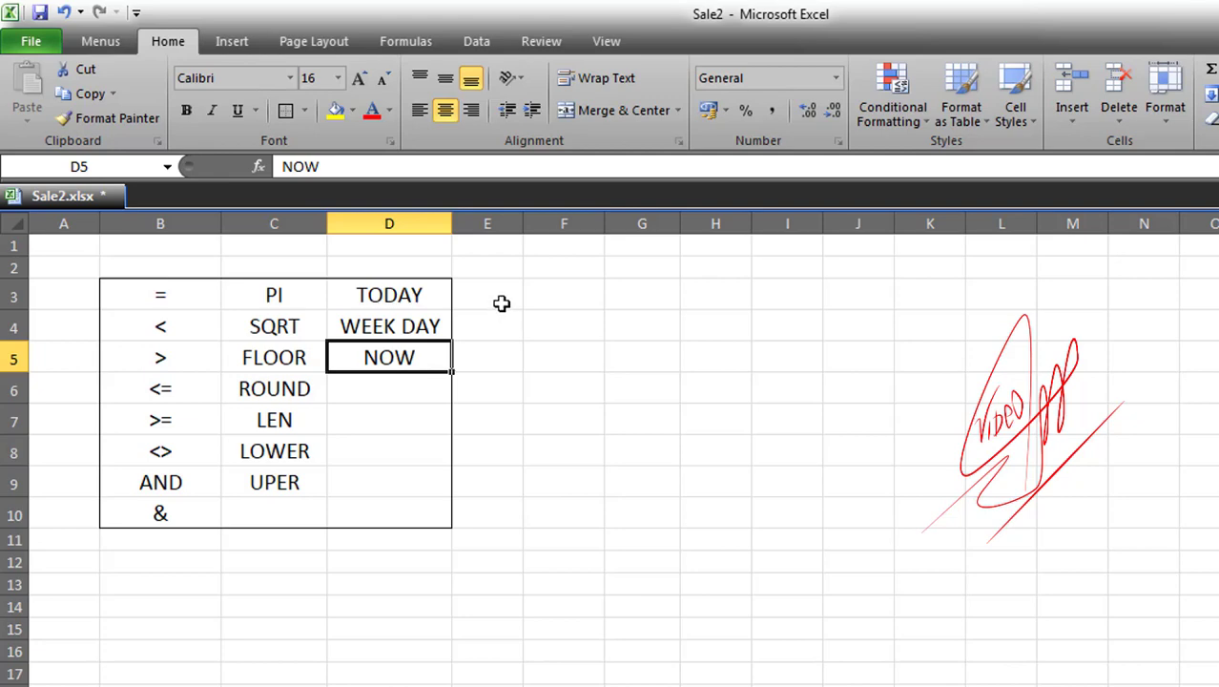
Widen column F and review the comparison and logical operators in cells B3:B9
{"action": "left_click", "coordinate": [568, 294]}
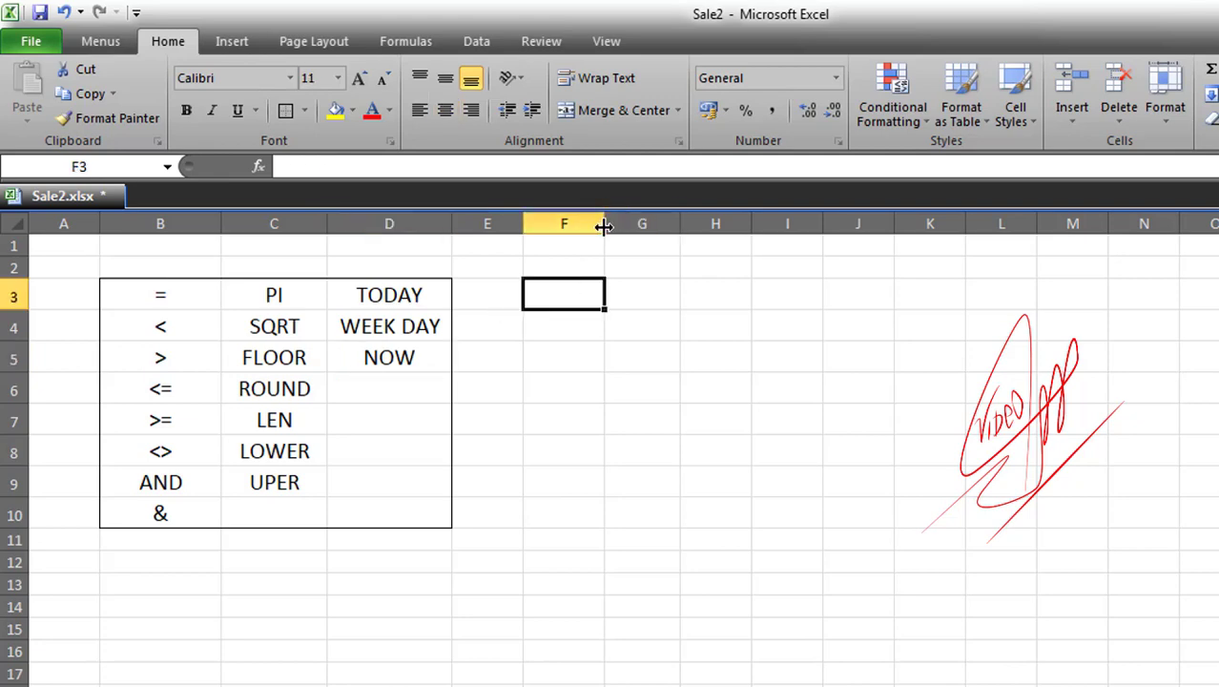
{"action": "left_click_drag", "start_coordinate": [604, 223], "coordinate": [667, 223]}
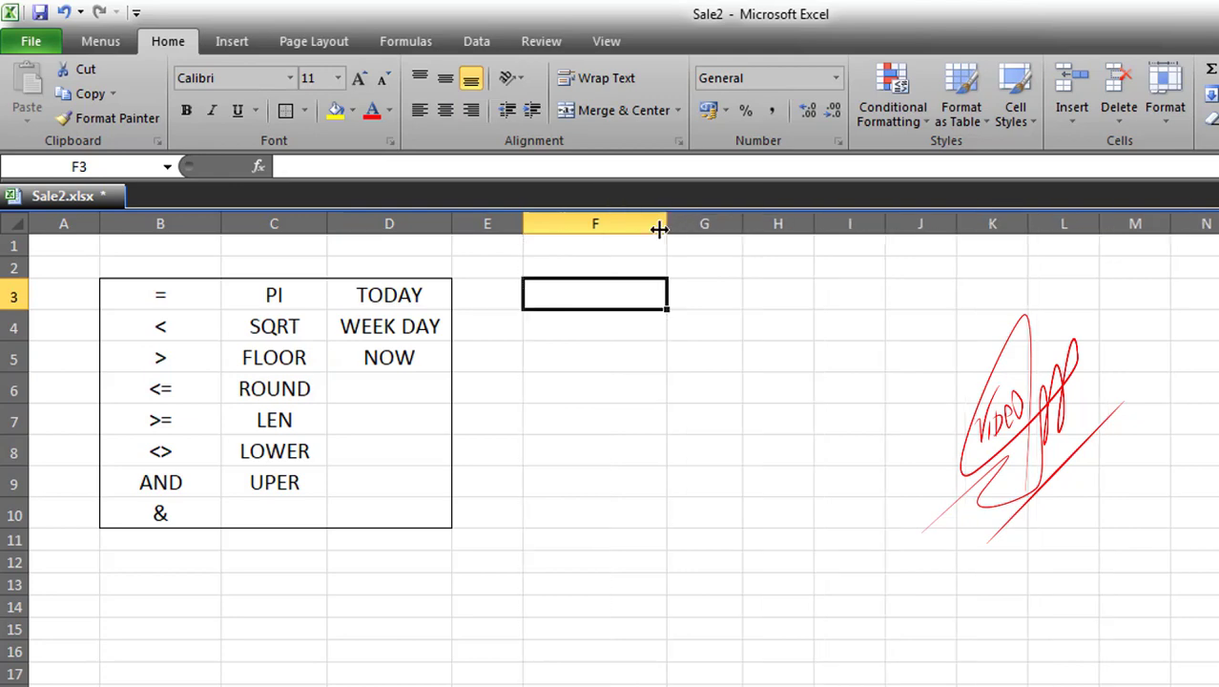
{"action": "left_click_drag", "start_coordinate": [169, 300], "coordinate": [160, 482]}
{"action": "left_click", "coordinate": [170, 305]}
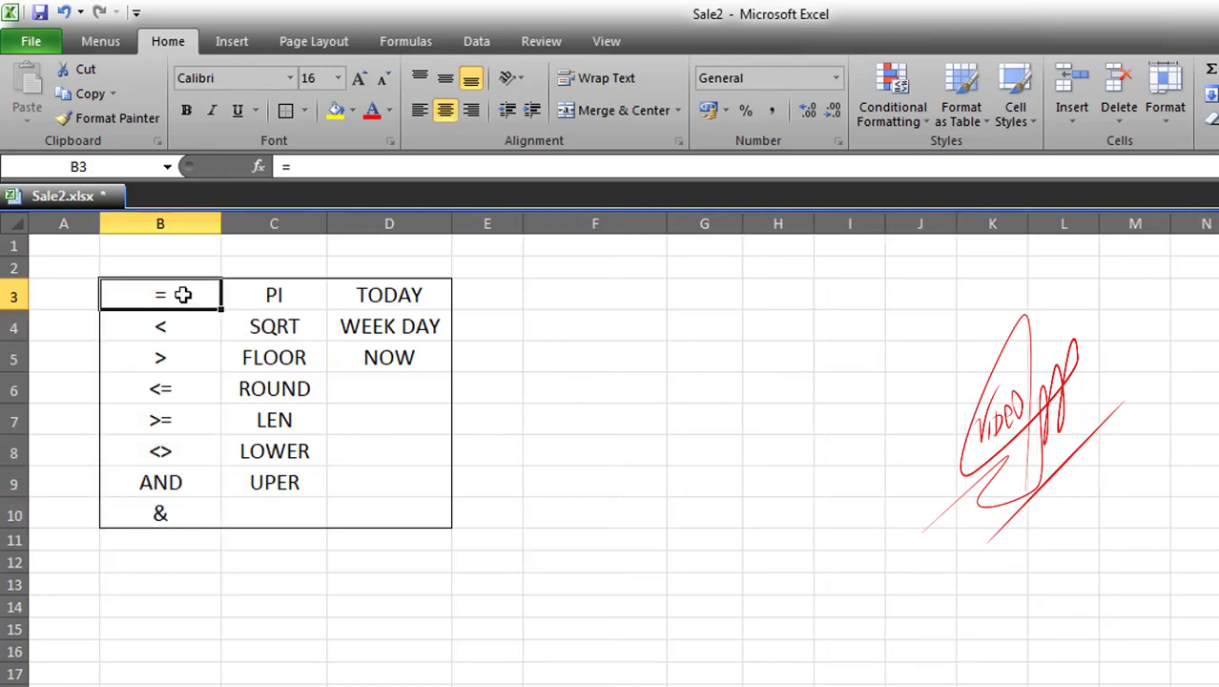
{"action": "left_click_drag", "start_coordinate": [174, 296], "coordinate": [168, 479]}
{"action": "left_click", "coordinate": [584, 297]}
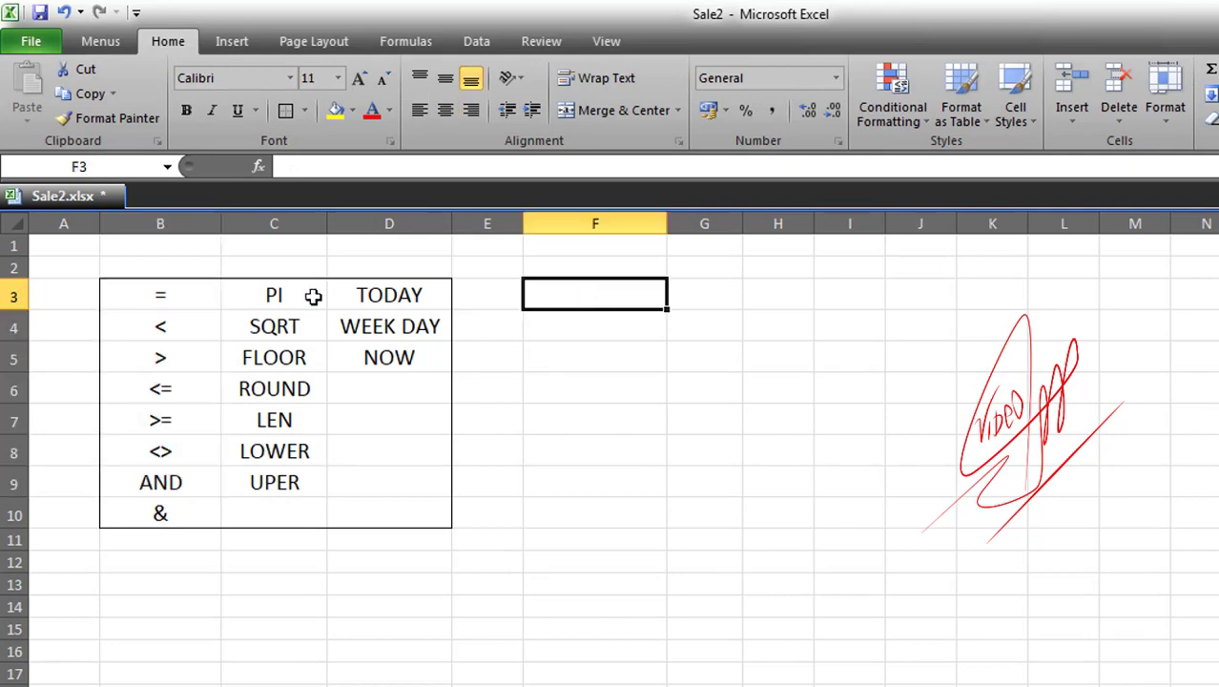
{"action": "left_click", "coordinate": [163, 298]}
{"action": "left_click", "coordinate": [551, 293]}
{"action": "type", "text": "==="}
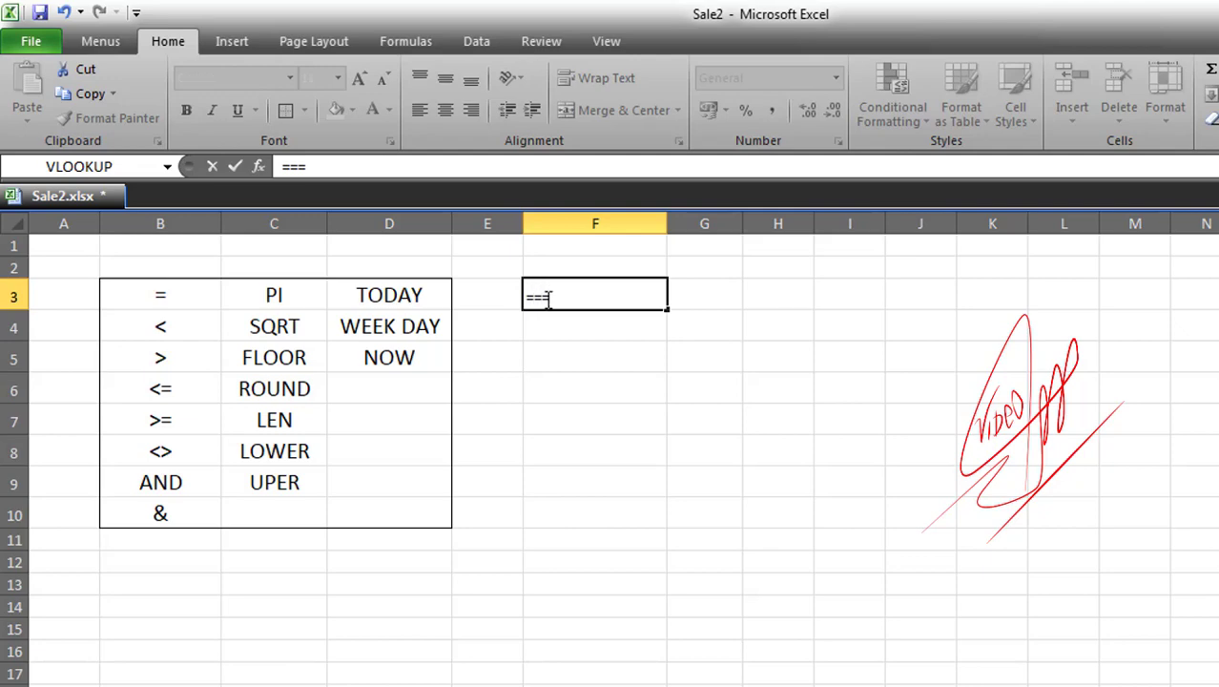
{"action": "key", "text": "BackSpace"}
{"action": "key", "text": "BackSpace"}
{"action": "key", "text": "BackSpace"}
{"action": "left_click", "coordinate": [581, 349]}
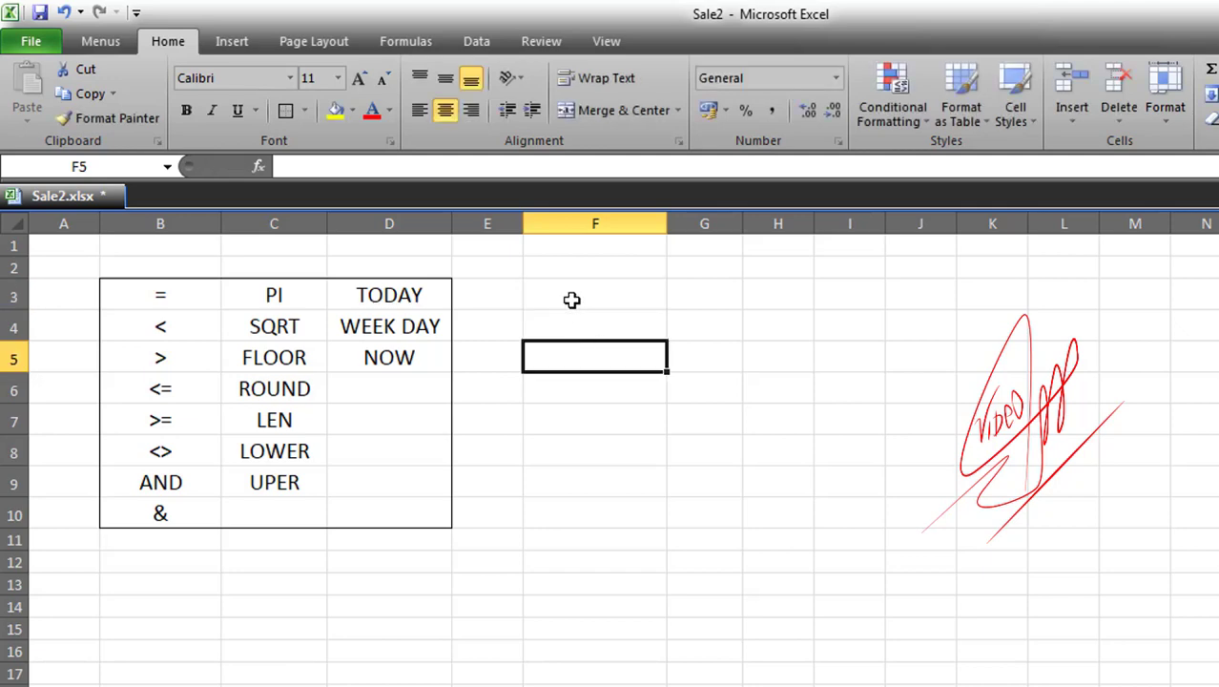
Start a formula in cell F3 with an equals sign and the SUM function name, and erase the entry
{"action": "left_click", "coordinate": [572, 299]}
{"action": "type", "text": "="}
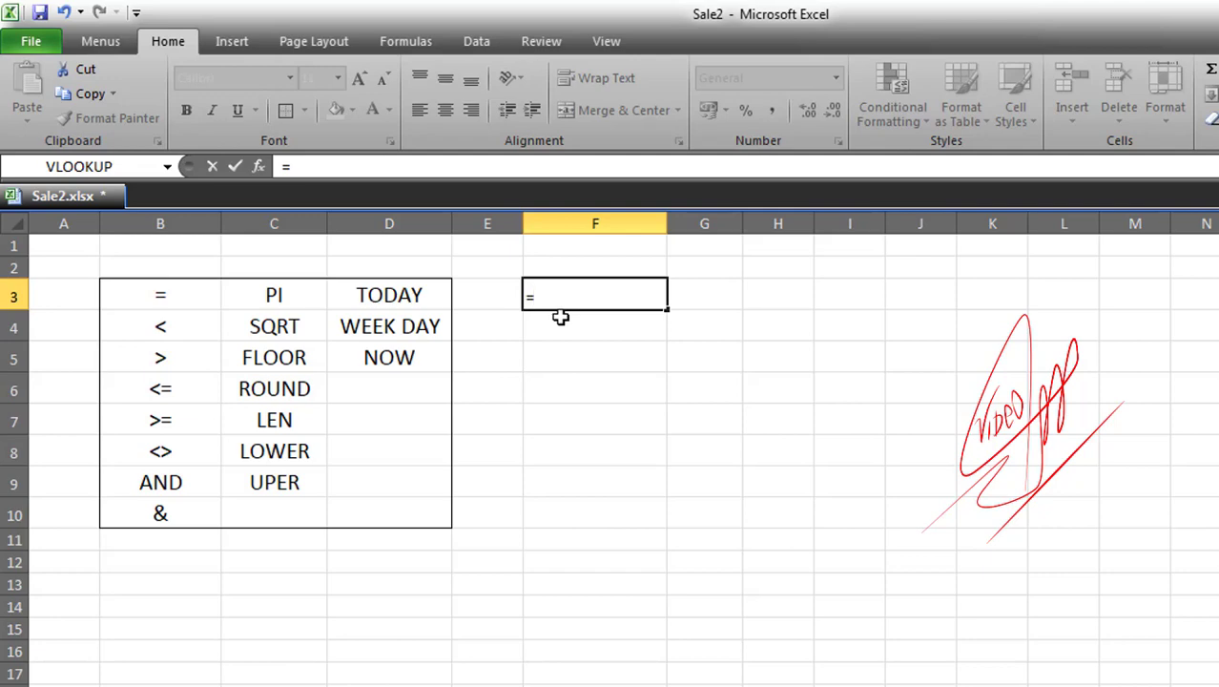
{"action": "type", "text": "S"}
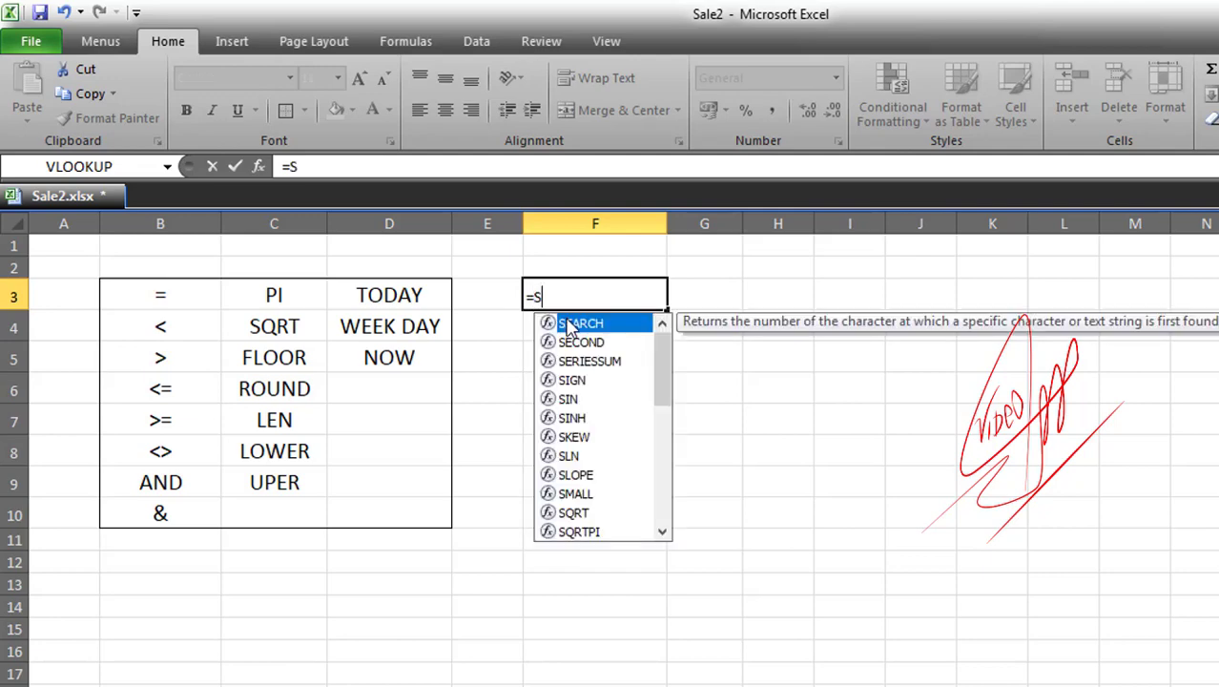
{"action": "type", "text": "UM"}
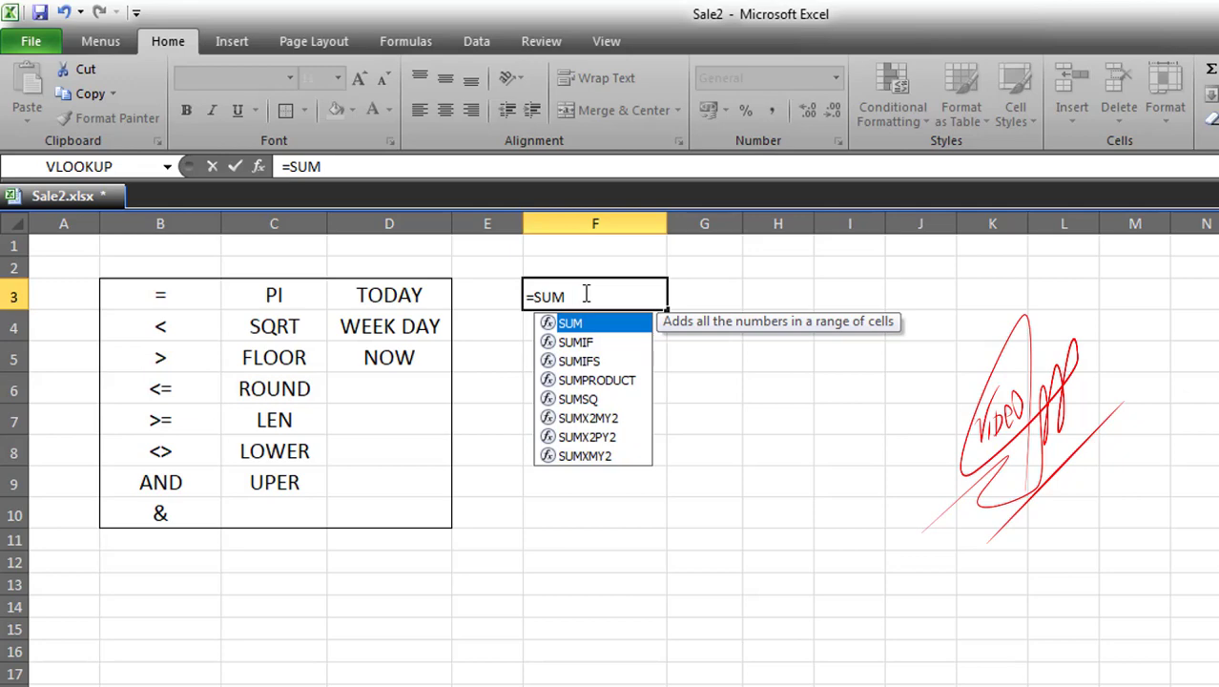
{"action": "key", "text": "BackSpace"}
{"action": "key", "text": "BackSpace"}
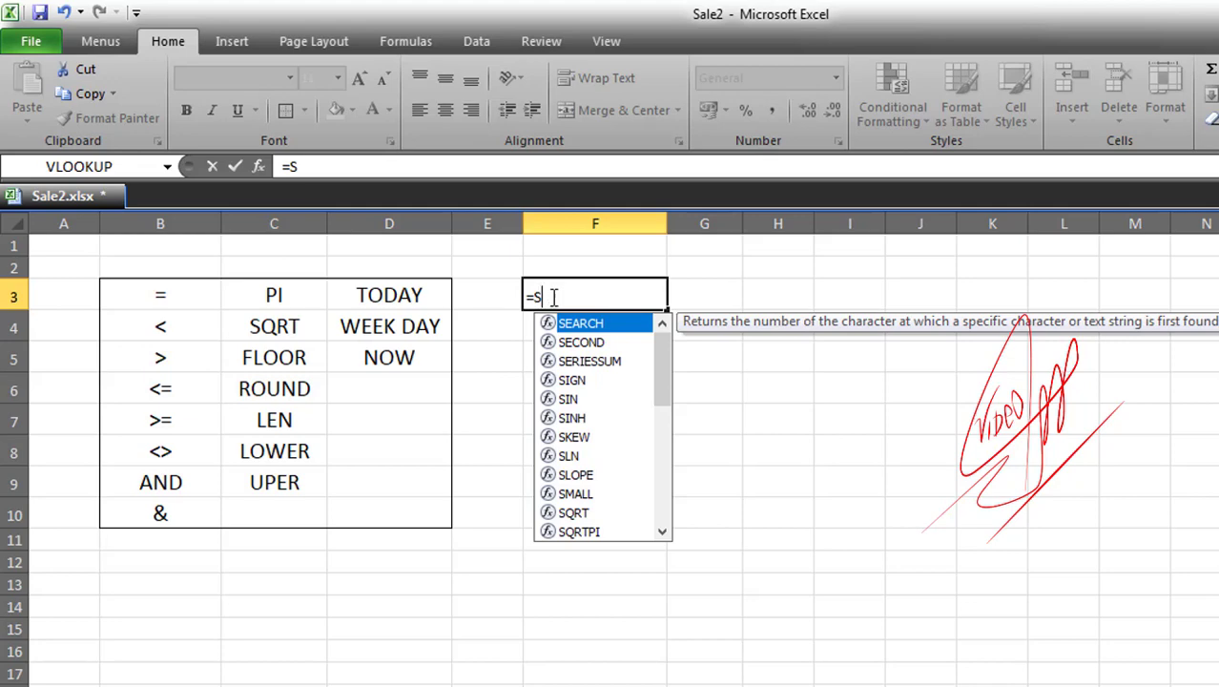
{"action": "key", "text": "BackSpace"}
{"action": "key", "text": "BackSpace"}
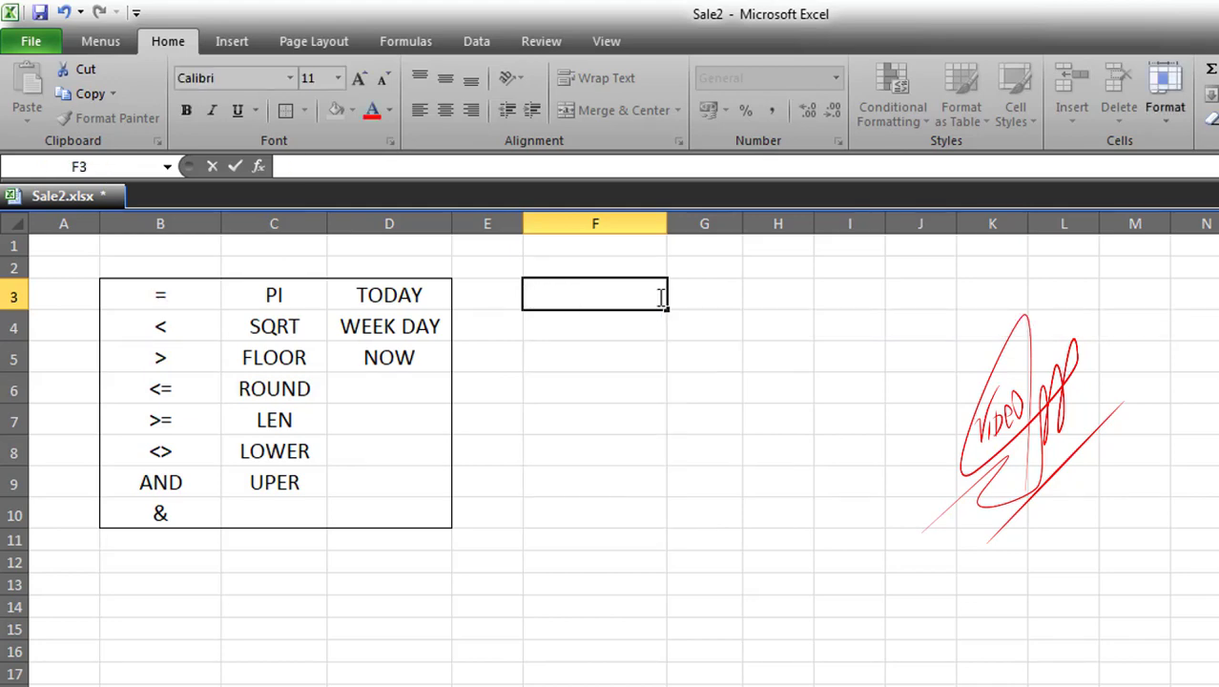
Enter the sample numbers 1 in cell G3 and 3 in cell H3
{"action": "left_click", "coordinate": [696, 296]}
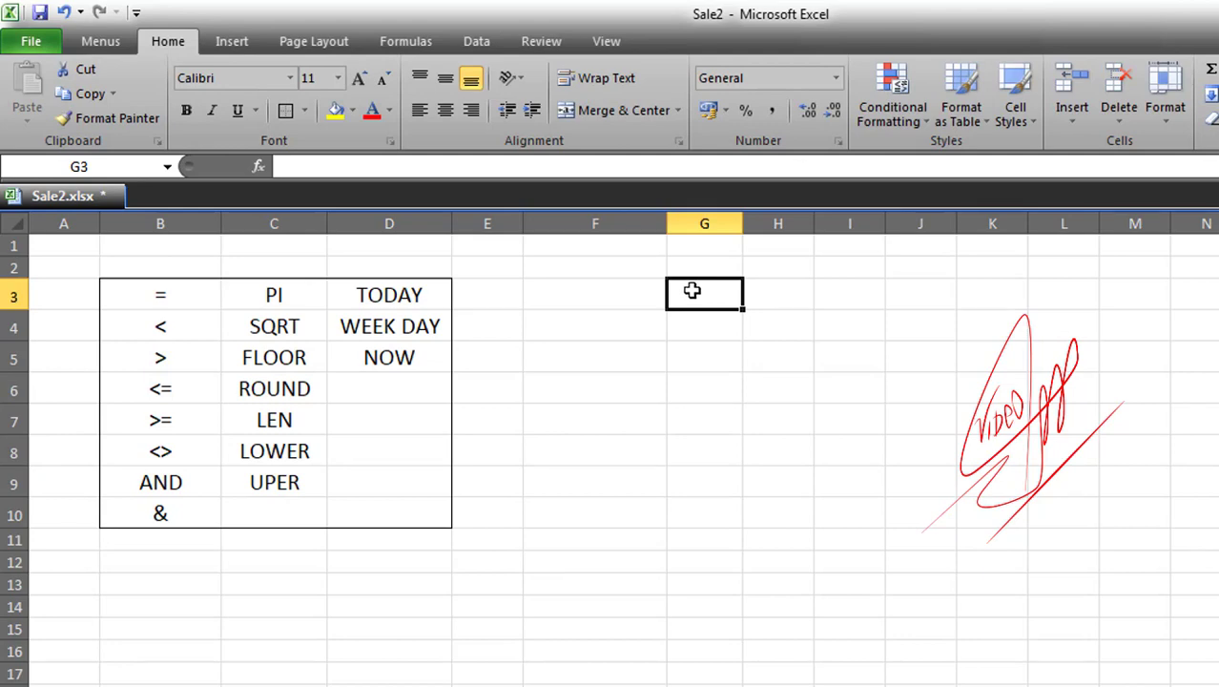
{"action": "type", "text": "1"}
{"action": "key", "text": "Tab"}
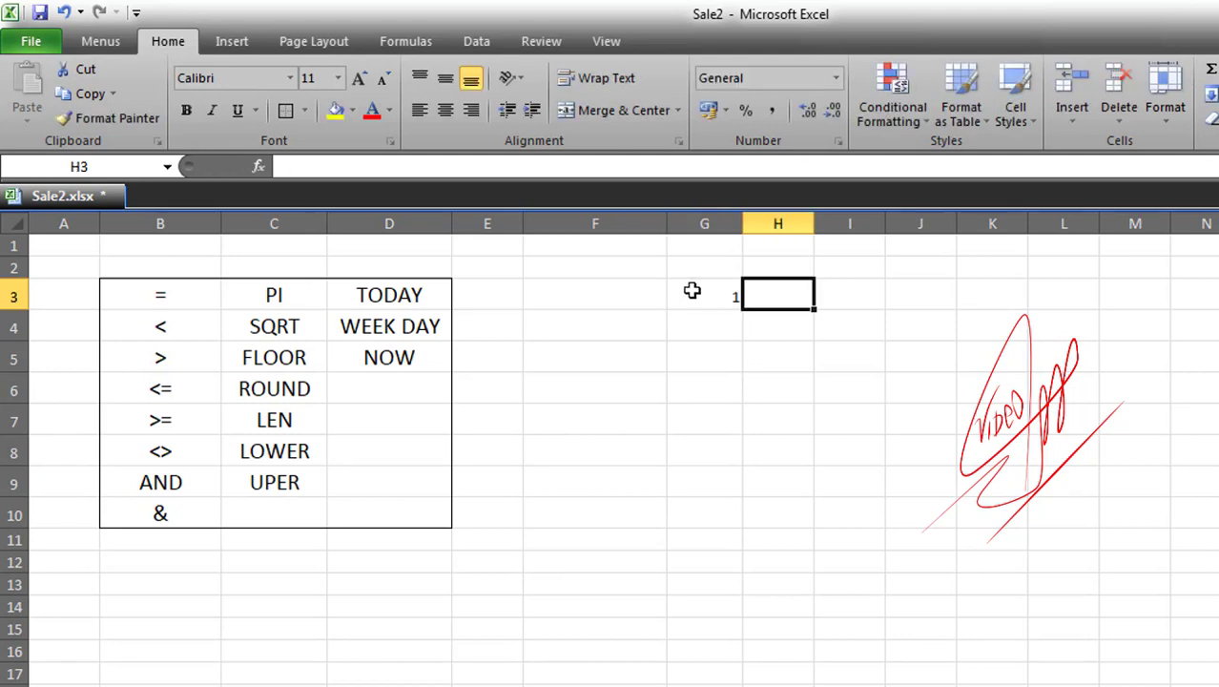
{"action": "type", "text": "3"}
{"action": "key", "text": "Tab"}
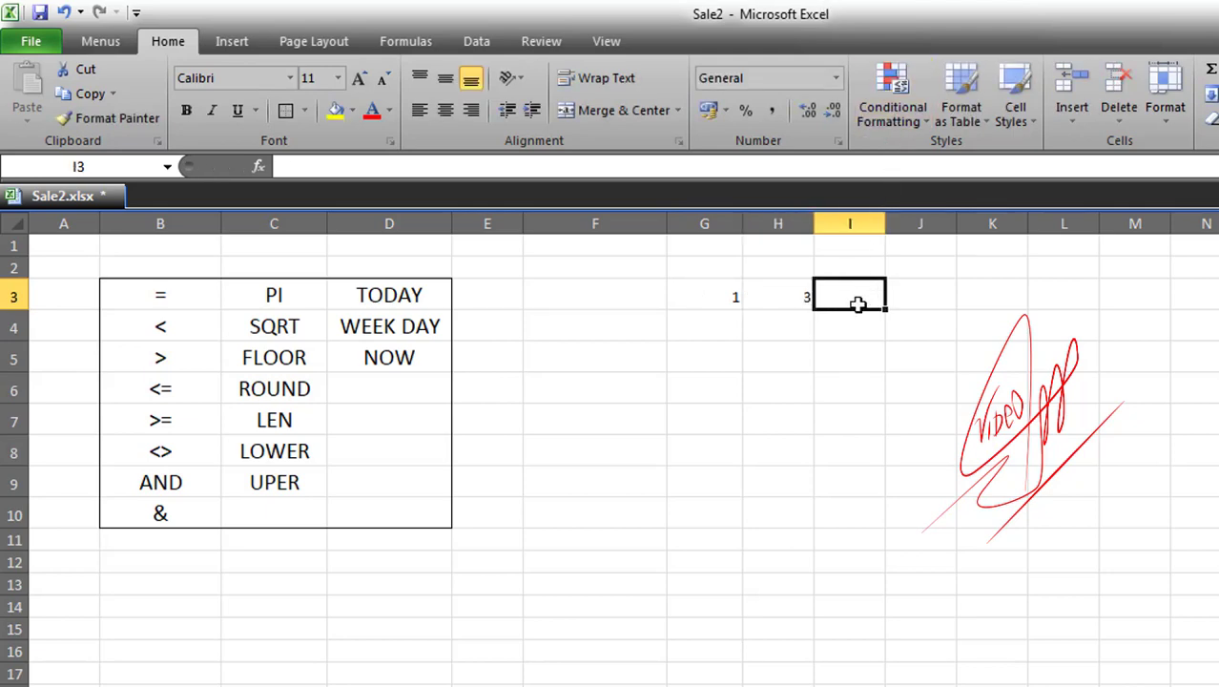
Enter the formula =AND(G3>H3) in cell I3 to test whether G3 is greater than H3
{"action": "type", "text": "="}
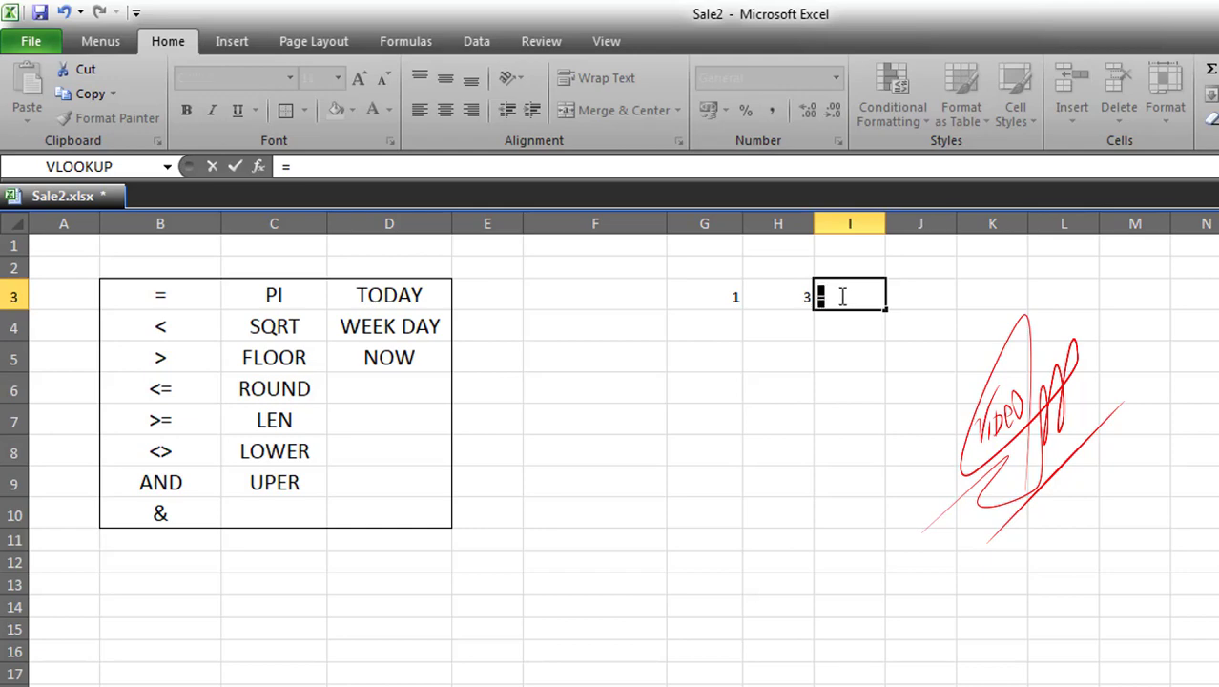
{"action": "left_click_drag", "start_coordinate": [826, 297], "coordinate": [821, 297]}
{"action": "type", "text": "AND"}
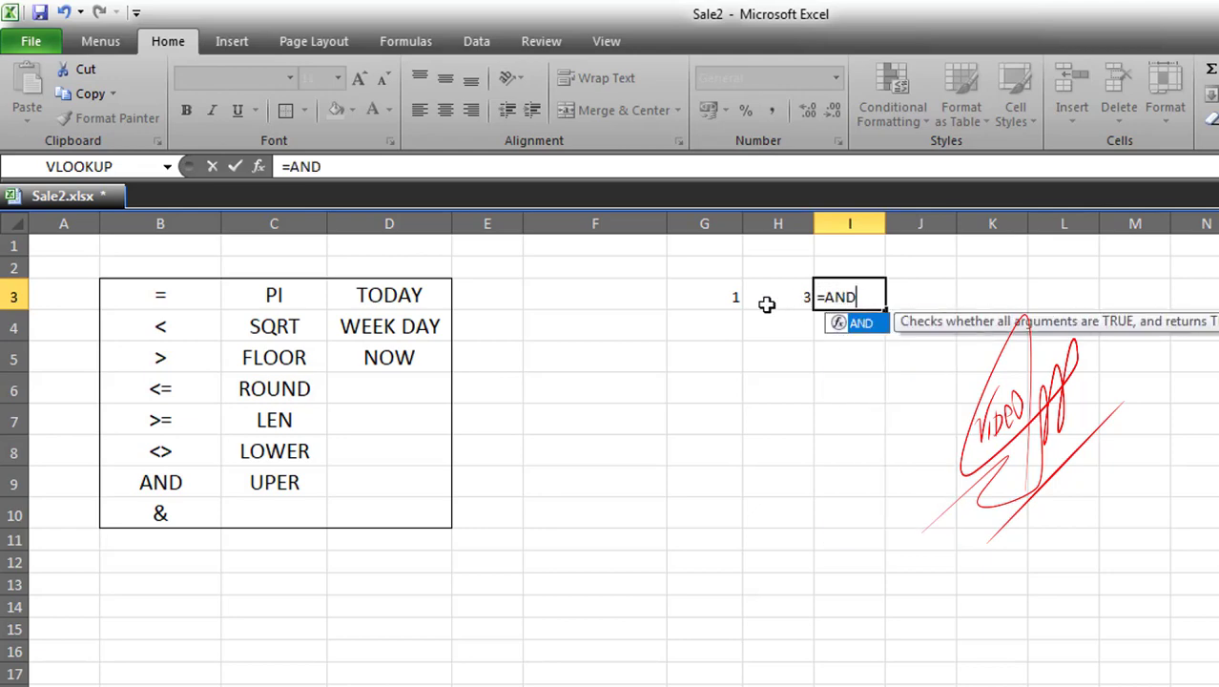
{"action": "left_click", "coordinate": [735, 297]}
{"action": "left_click", "coordinate": [851, 297]}
{"action": "double_click", "coordinate": [855, 296]}
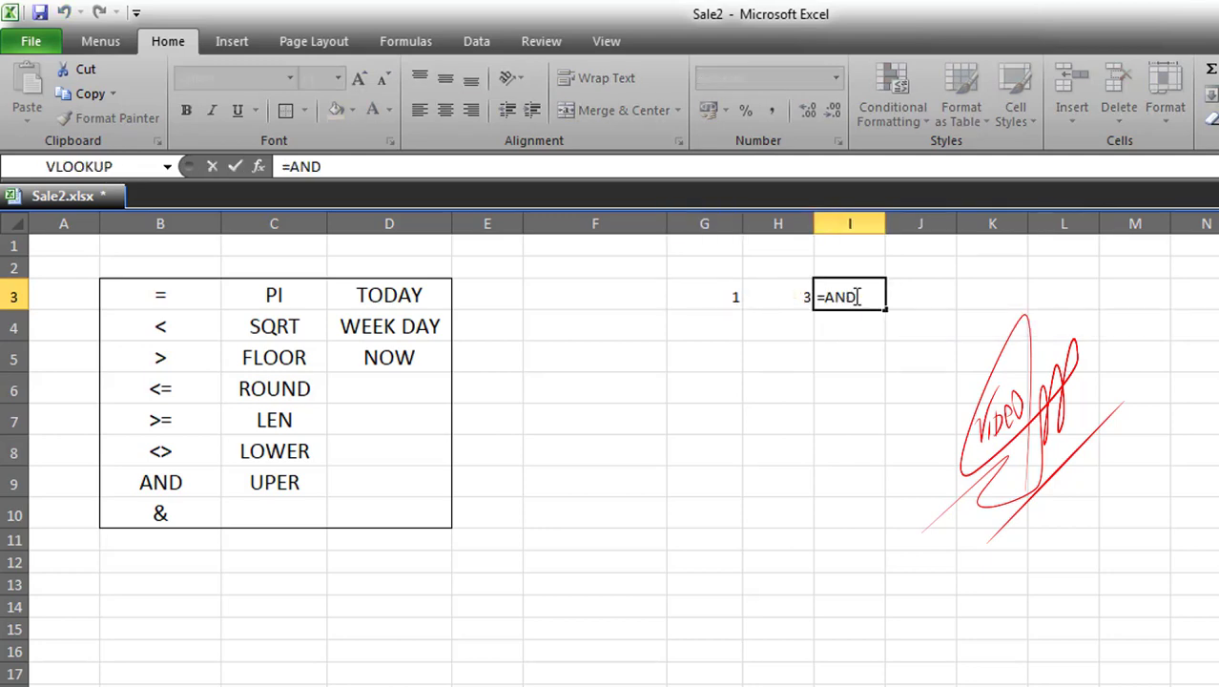
{"action": "type", "text": "("}
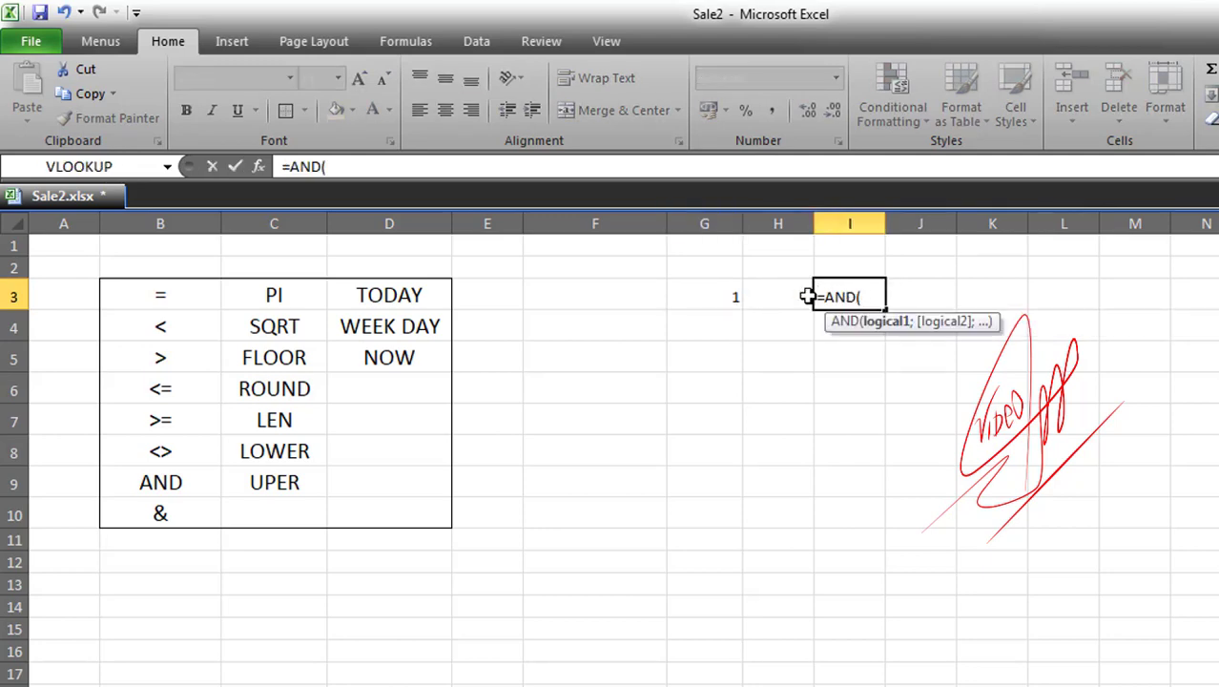
{"action": "left_click", "coordinate": [730, 300]}
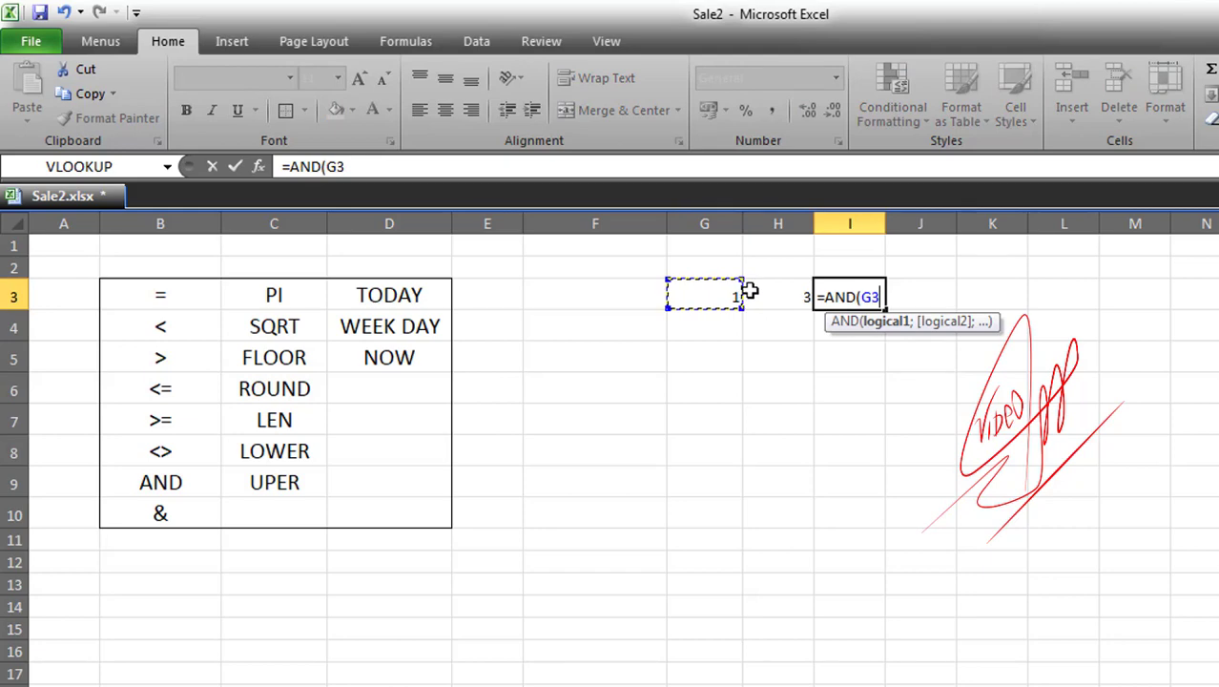
{"action": "type", "text": ">"}
{"action": "left_click", "coordinate": [784, 297]}
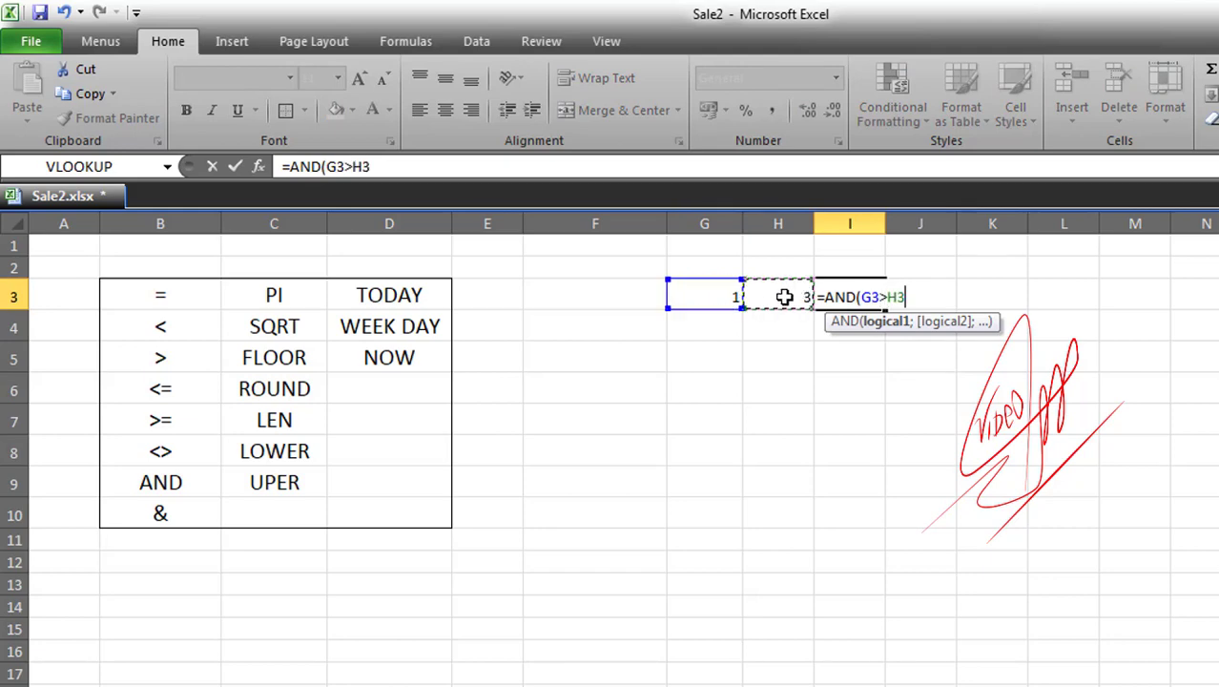
{"action": "key", "text": "Return"}
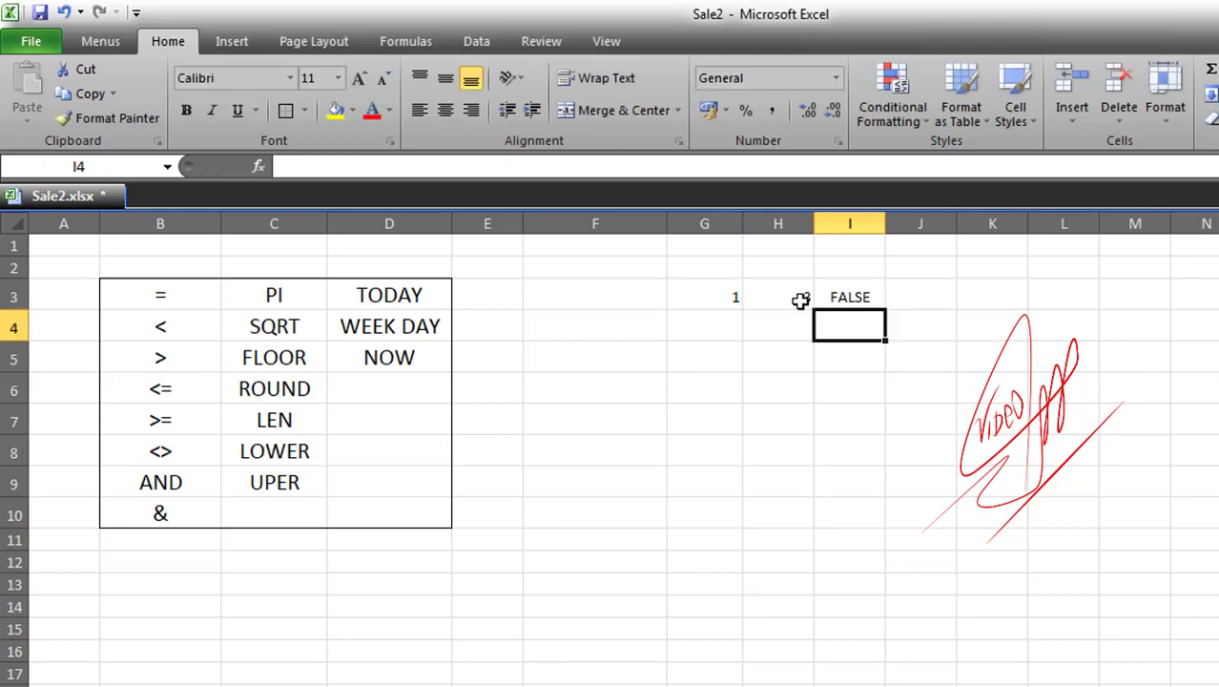
Change the comparison in cell I3 to an equality test, =AND(G3=H3), and review the formula
{"action": "double_click", "coordinate": [849, 297]}
{"action": "left_click", "coordinate": [881, 297]}
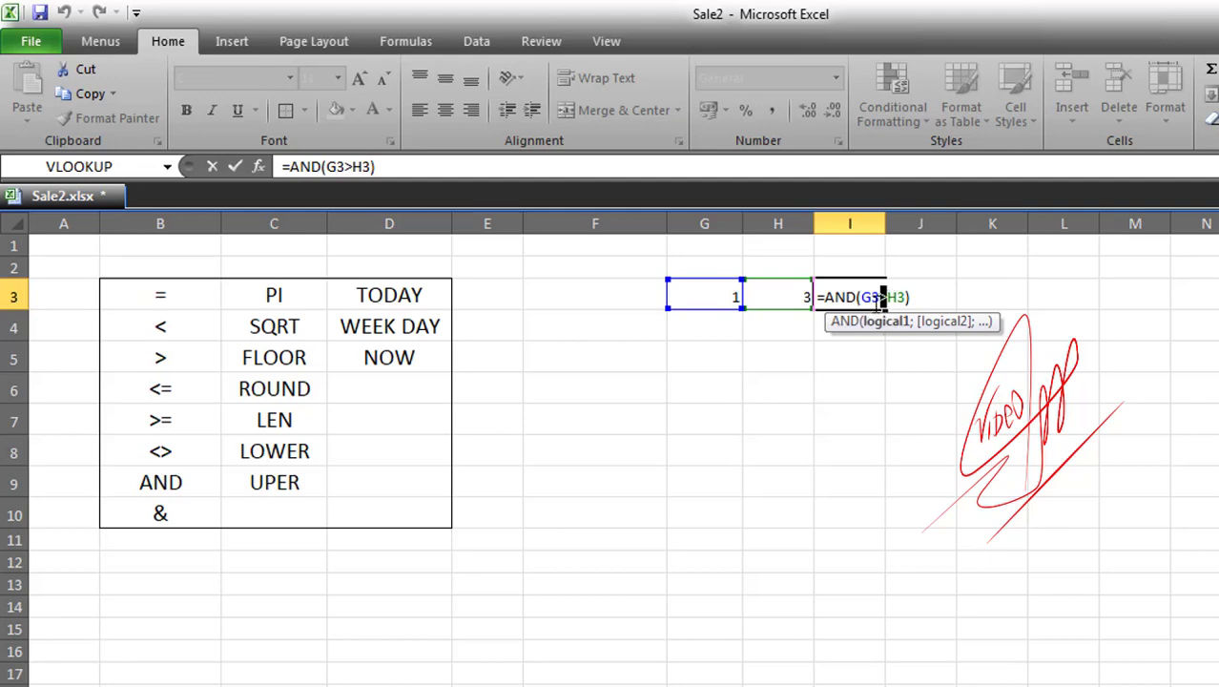
{"action": "key", "text": "BackSpace"}
{"action": "type", "text": "="}
{"action": "key", "text": "Return"}
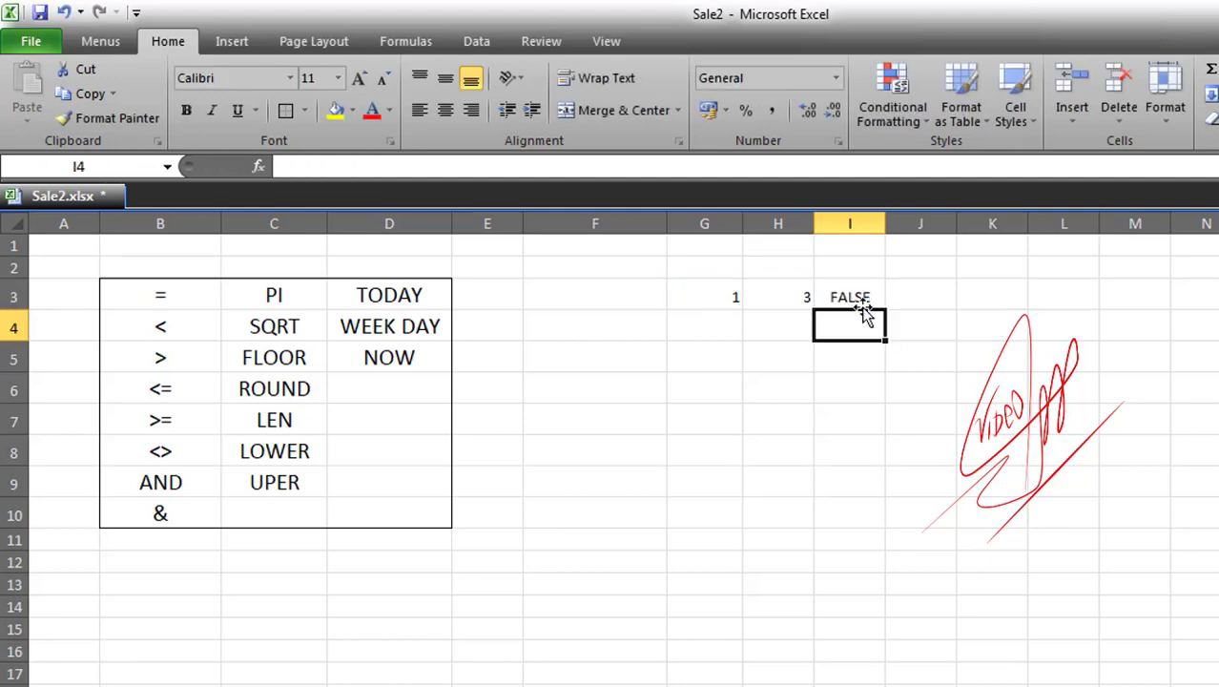
{"action": "left_click", "coordinate": [866, 297]}
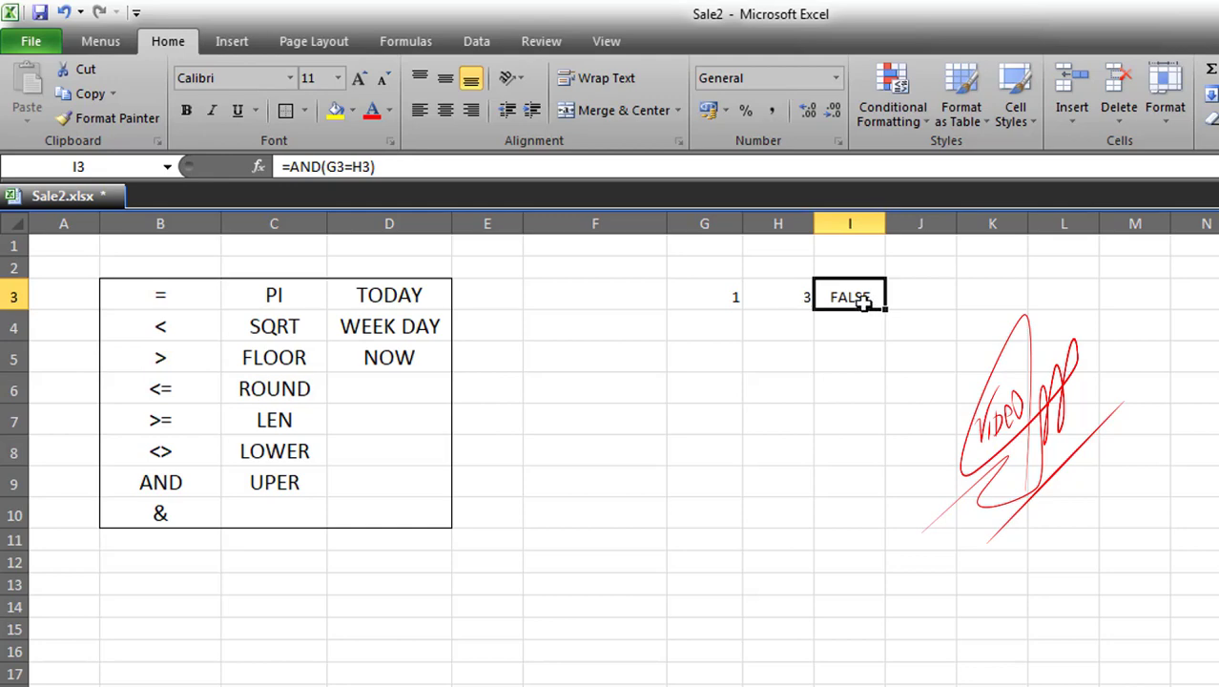
{"action": "double_click", "coordinate": [856, 300]}
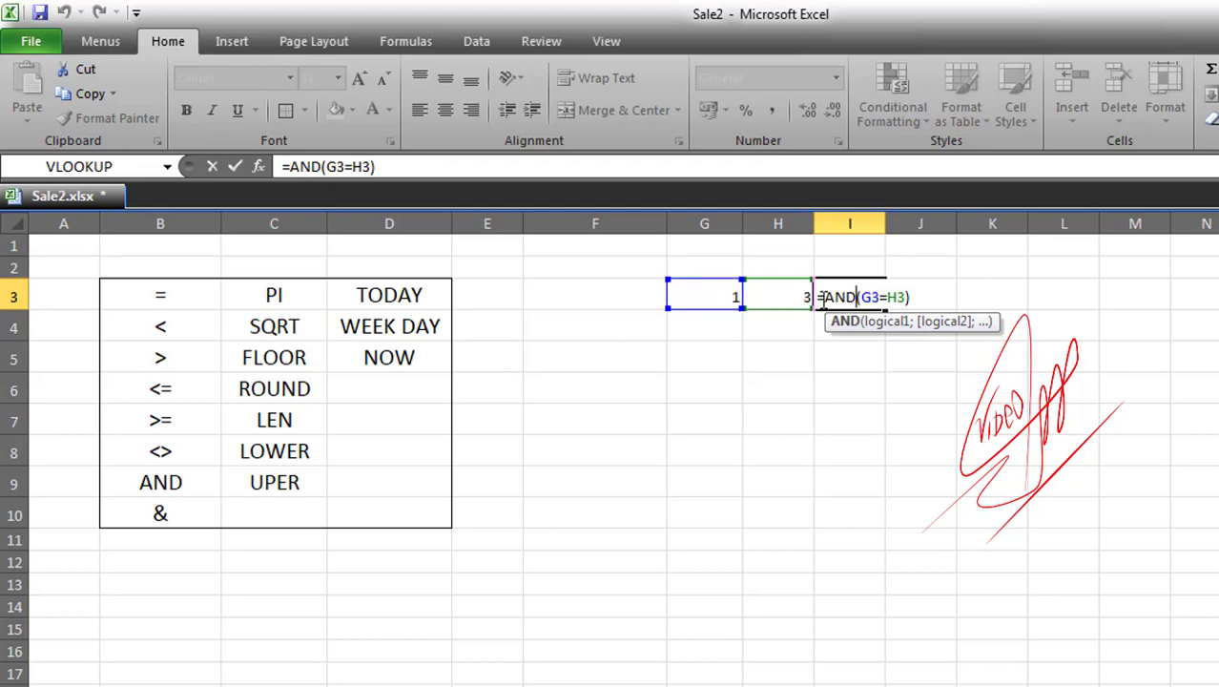
{"action": "key", "text": "Escape"}
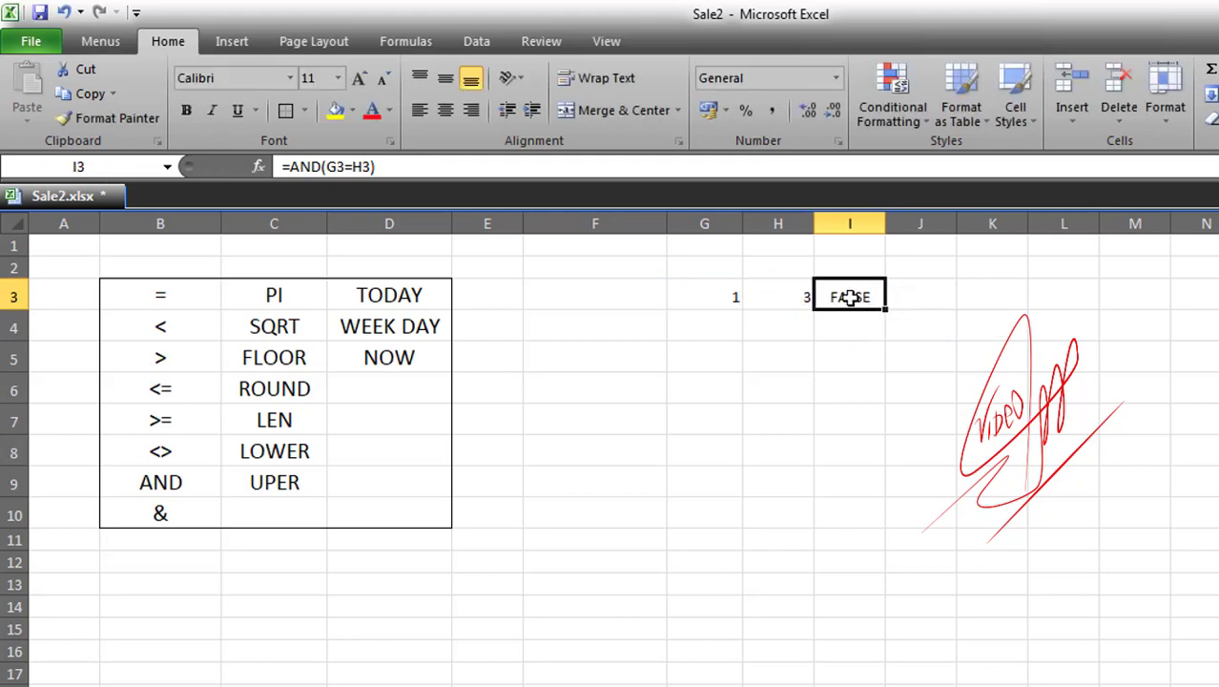
Set cell G3 to 3 and check the result of the equality test in I3
{"action": "left_click", "coordinate": [721, 297]}
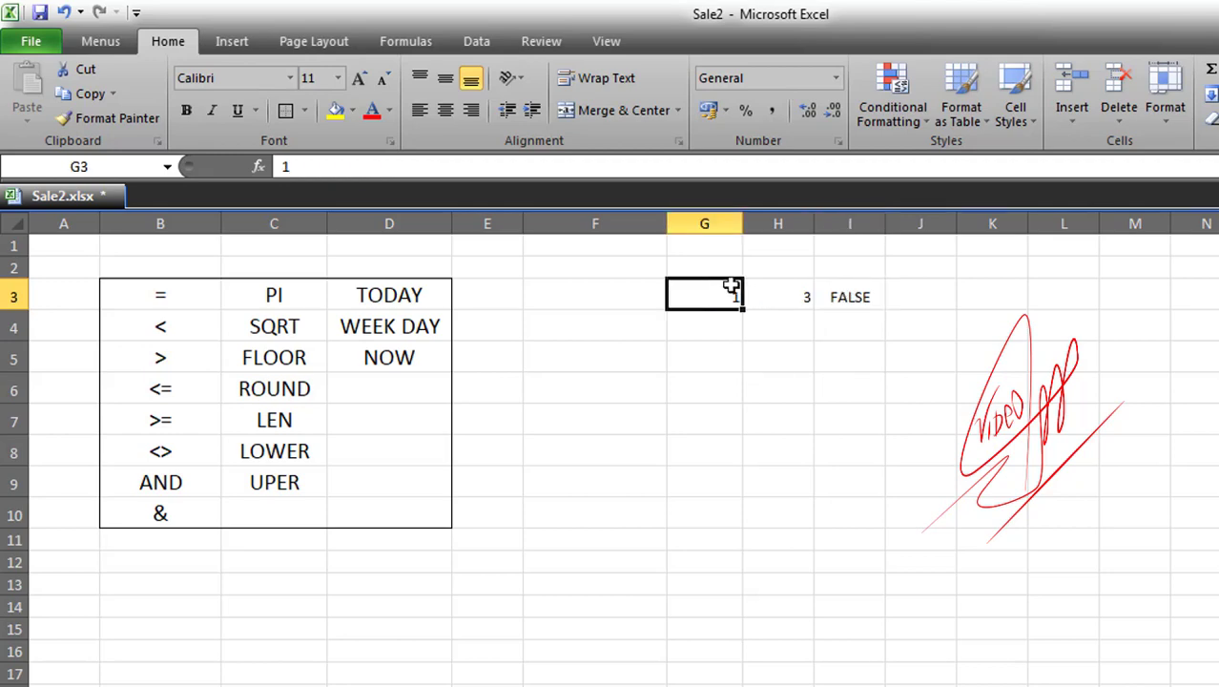
{"action": "type", "text": "3"}
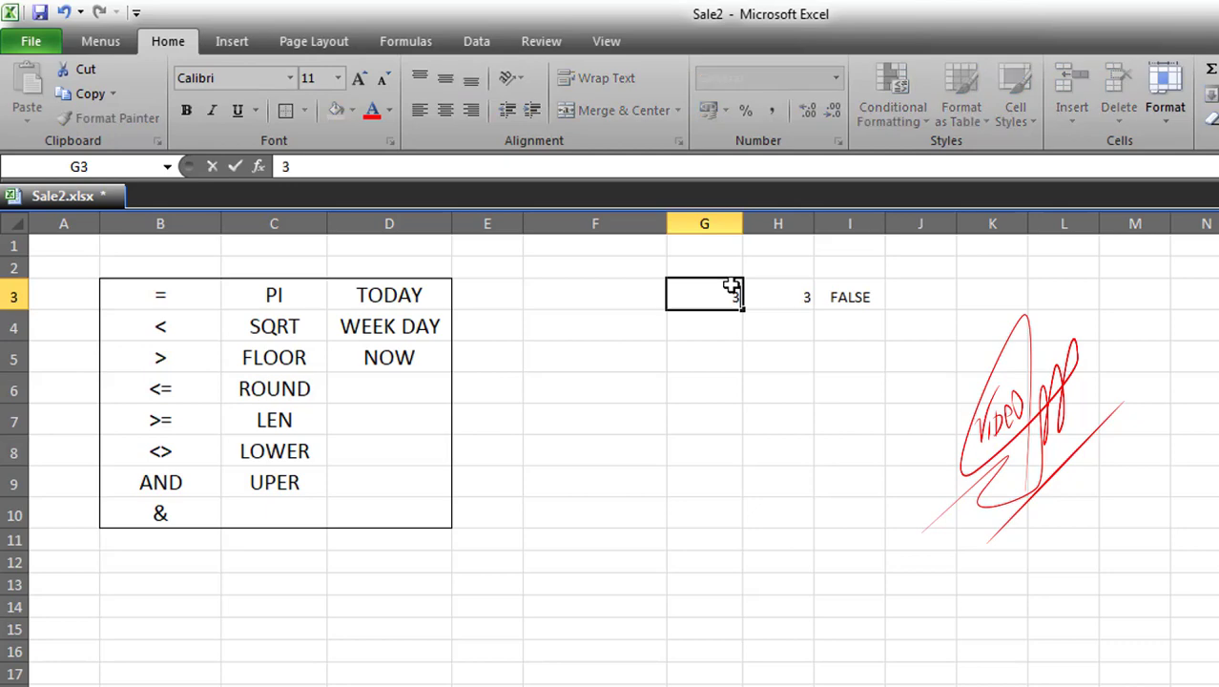
{"action": "key", "text": "Return"}
{"action": "left_click", "coordinate": [852, 297]}
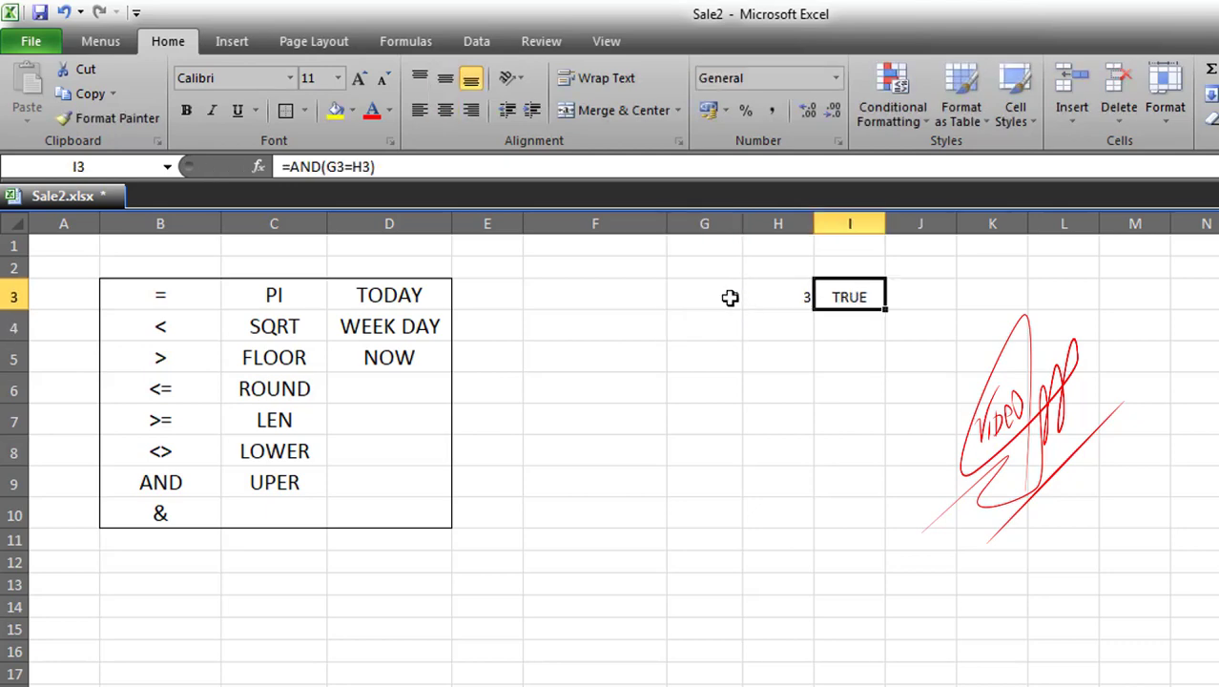
Clear the sample numbers and the AND formula from cells G3:I3
{"action": "left_click_drag", "start_coordinate": [730, 297], "coordinate": [873, 297]}
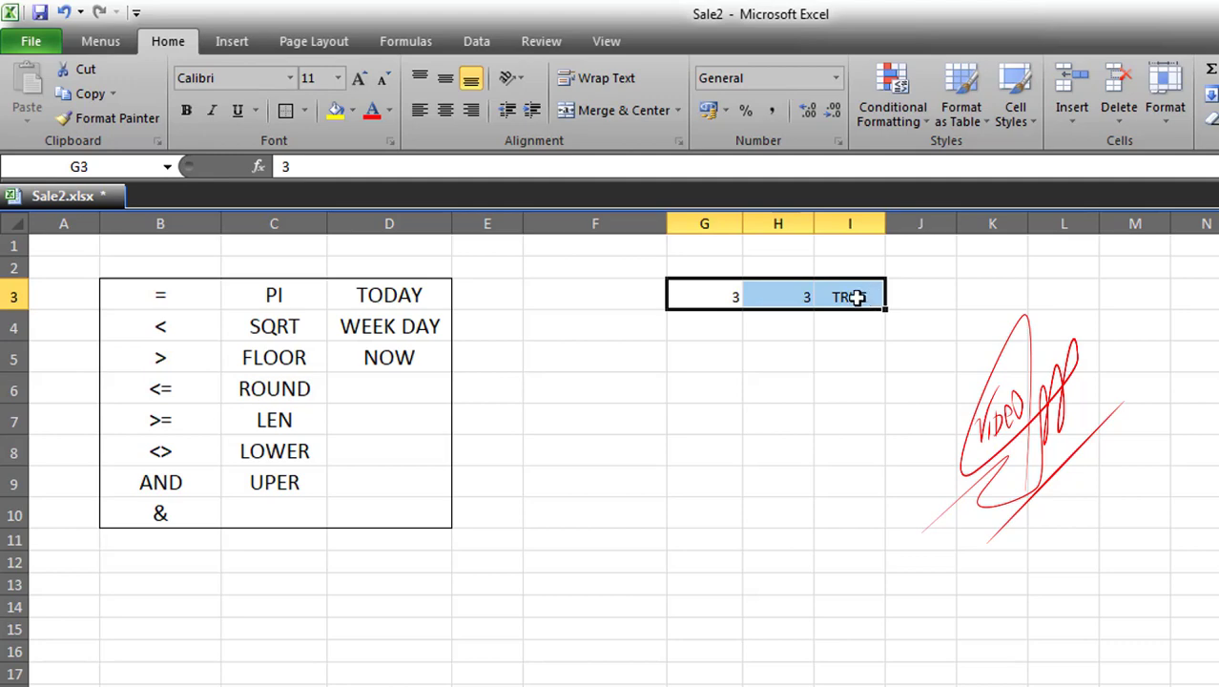
{"action": "key", "text": "BackSpace"}
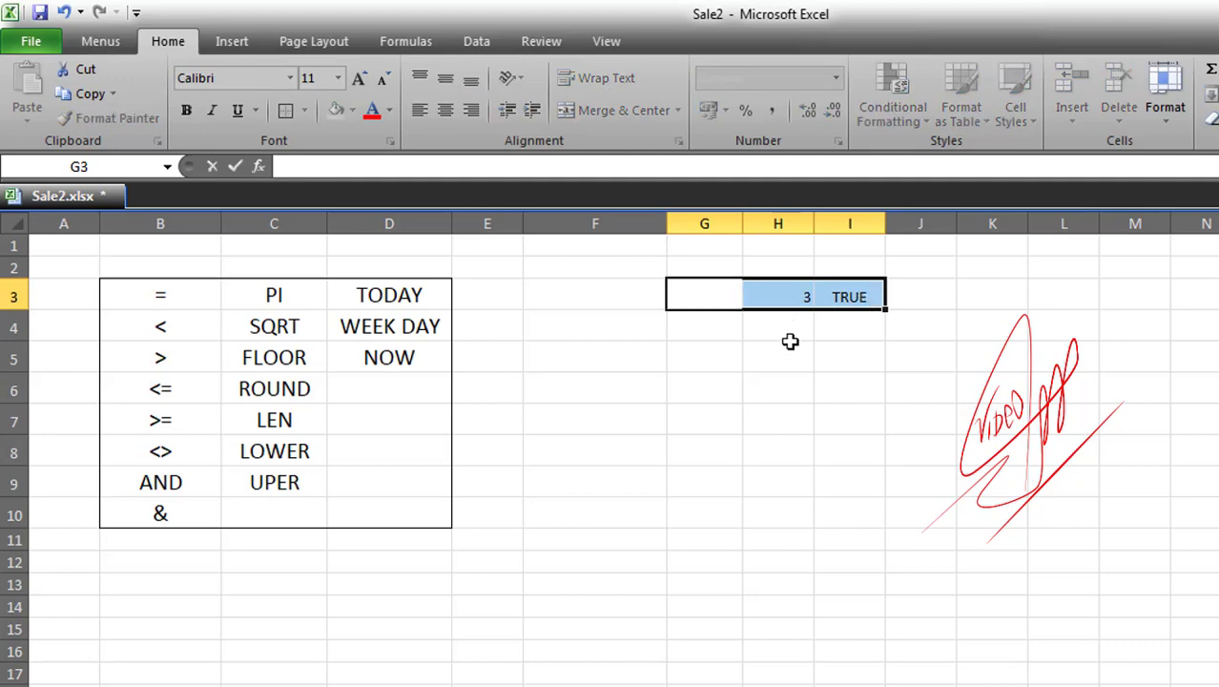
{"action": "left_click", "coordinate": [844, 337]}
{"action": "left_click_drag", "start_coordinate": [773, 300], "coordinate": [864, 300]}
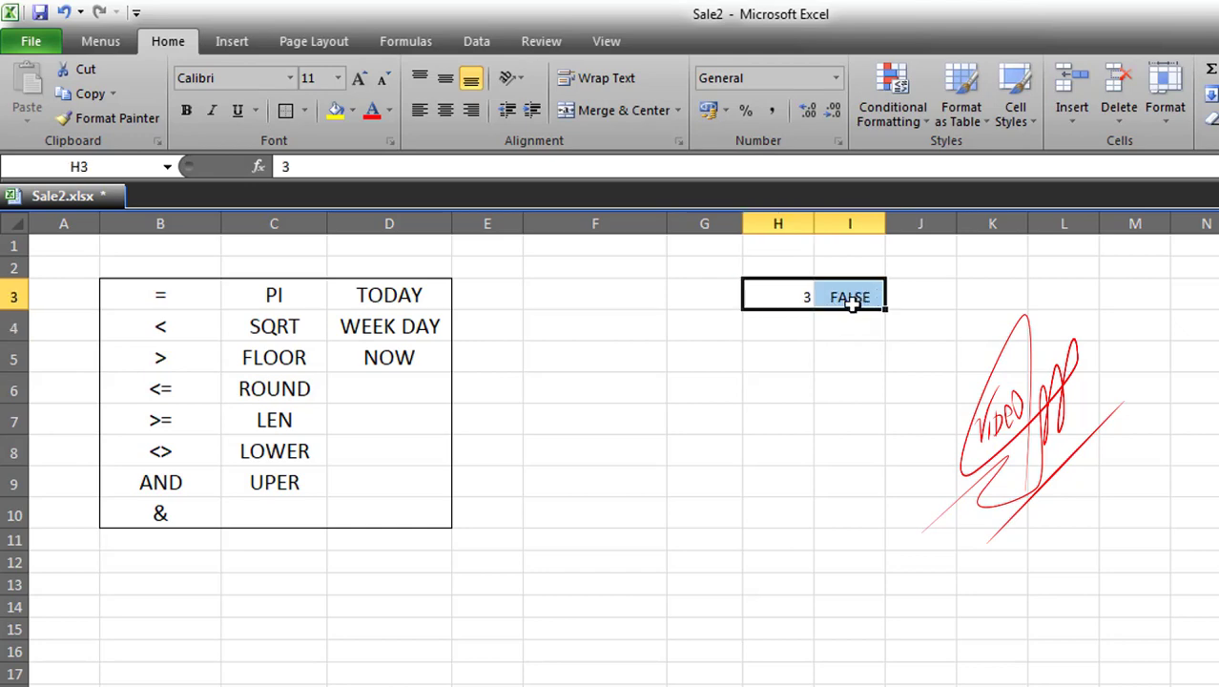
{"action": "key", "text": "Delete"}
{"action": "left_click", "coordinate": [820, 336]}
{"action": "left_click", "coordinate": [769, 297]}
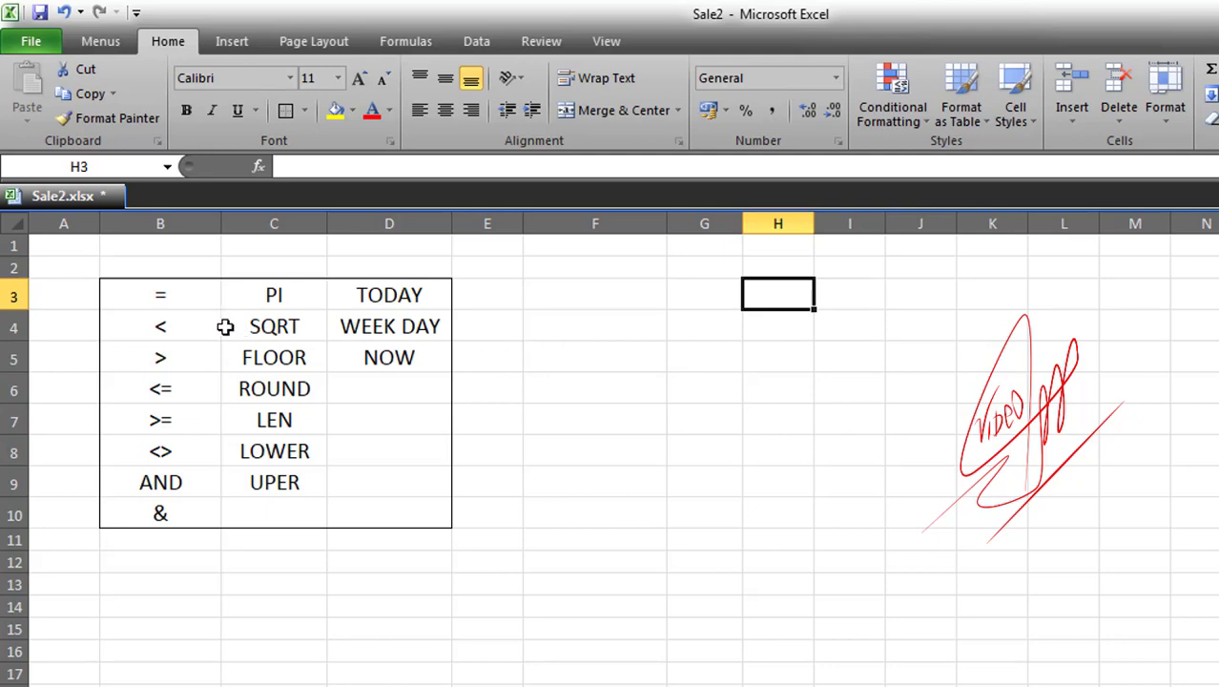
Narrow column F and enter the sample number 10 in cell F4
{"action": "left_click", "coordinate": [171, 326]}
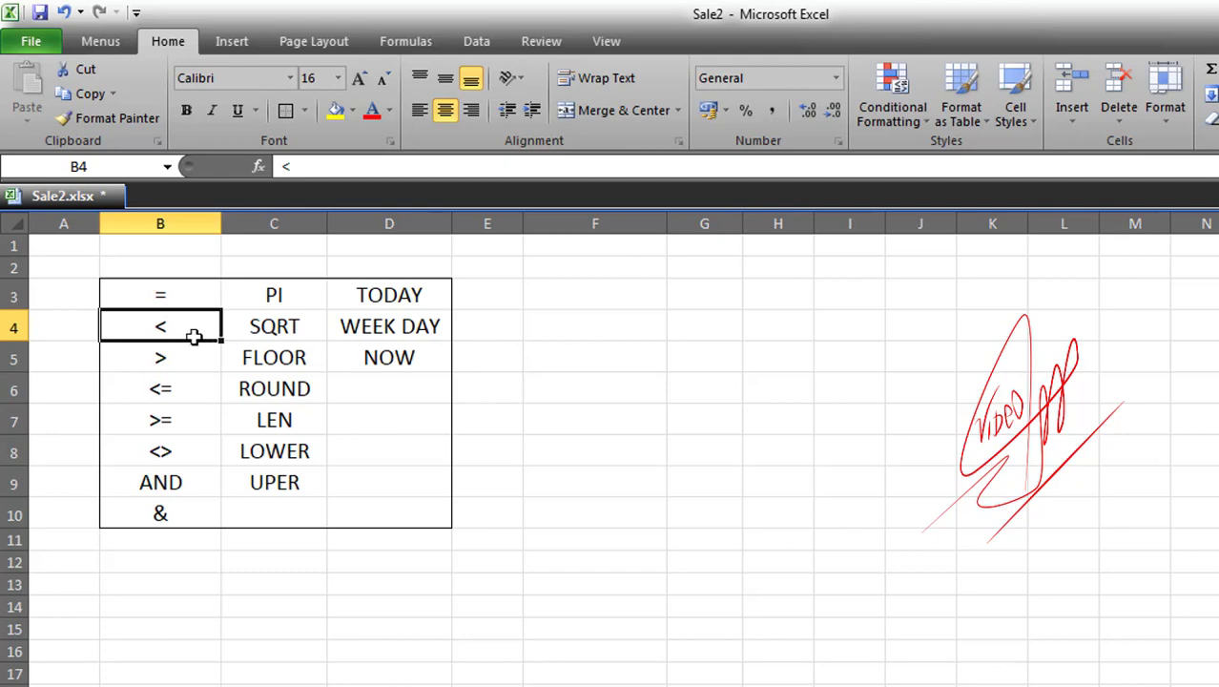
{"action": "left_click", "coordinate": [586, 320]}
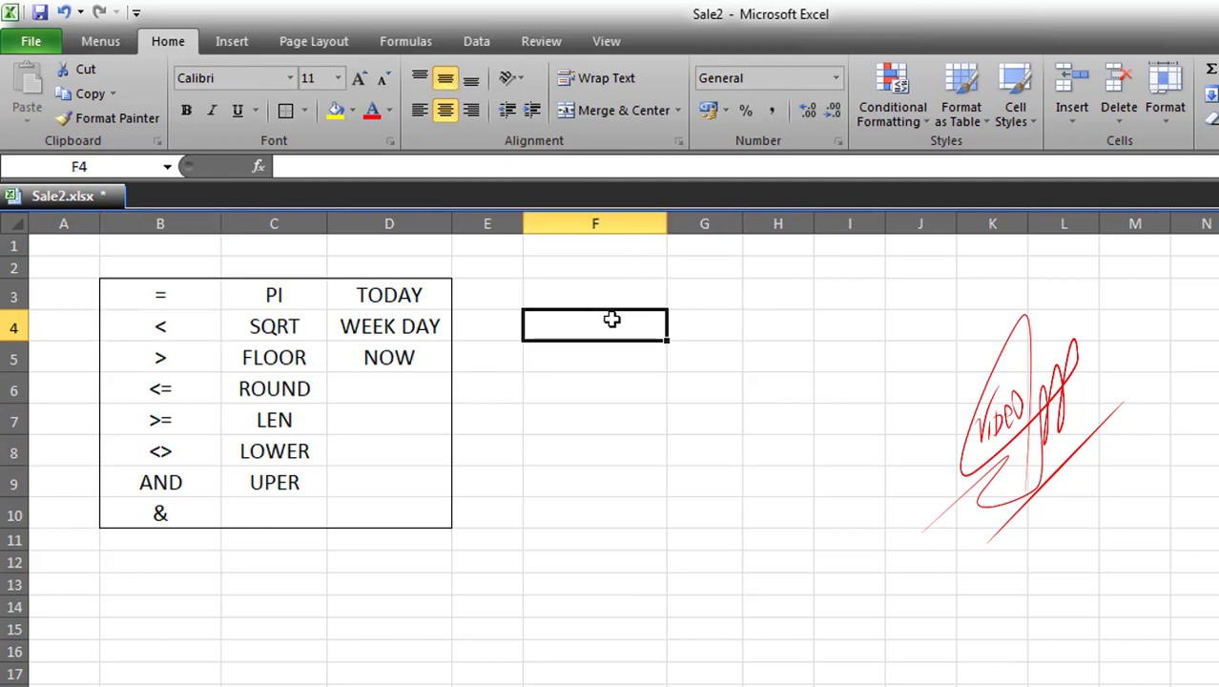
{"action": "left_click_drag", "start_coordinate": [666, 227], "coordinate": [604, 227]}
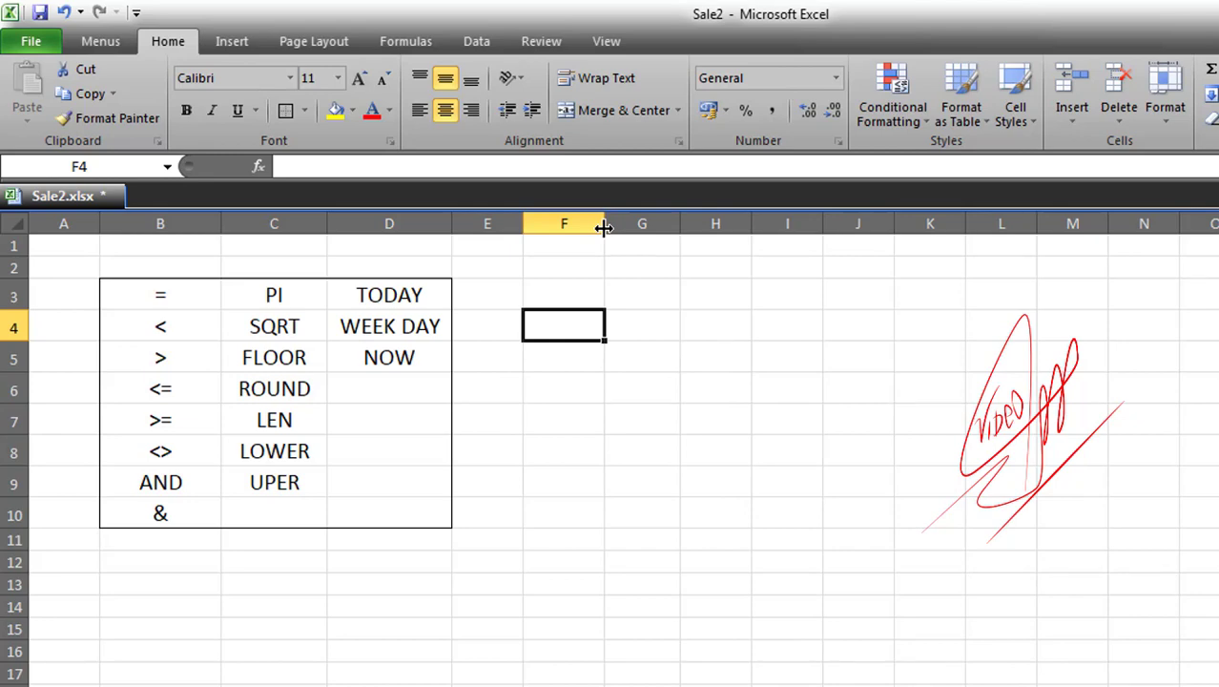
{"action": "type", "text": "10"}
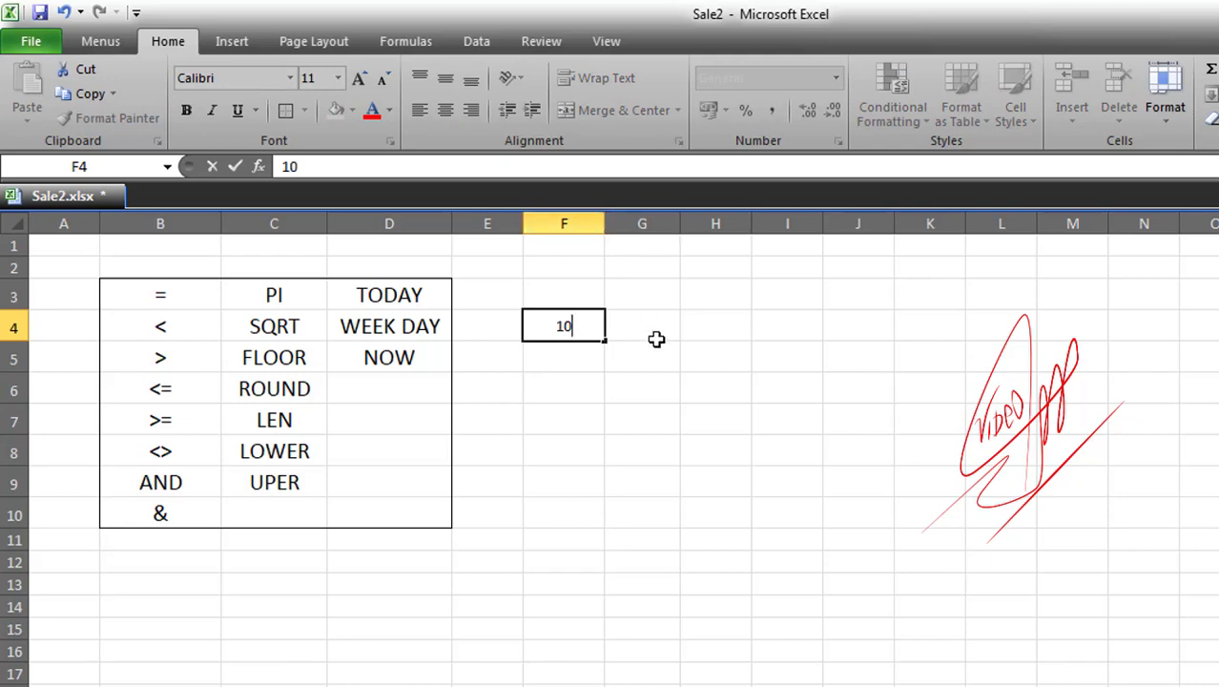
Enter the formula =IF(F4<5;"A") in cell G4 to test the number in F4
{"action": "left_click", "coordinate": [663, 328]}
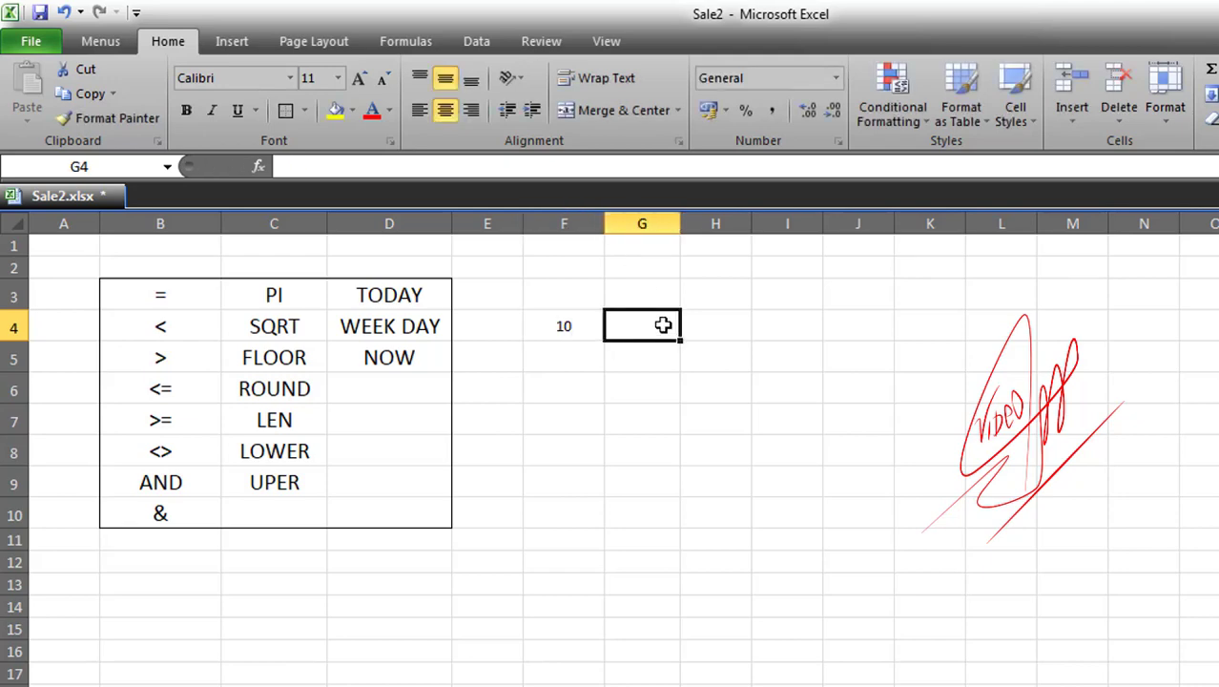
{"action": "type", "text": "=I"}
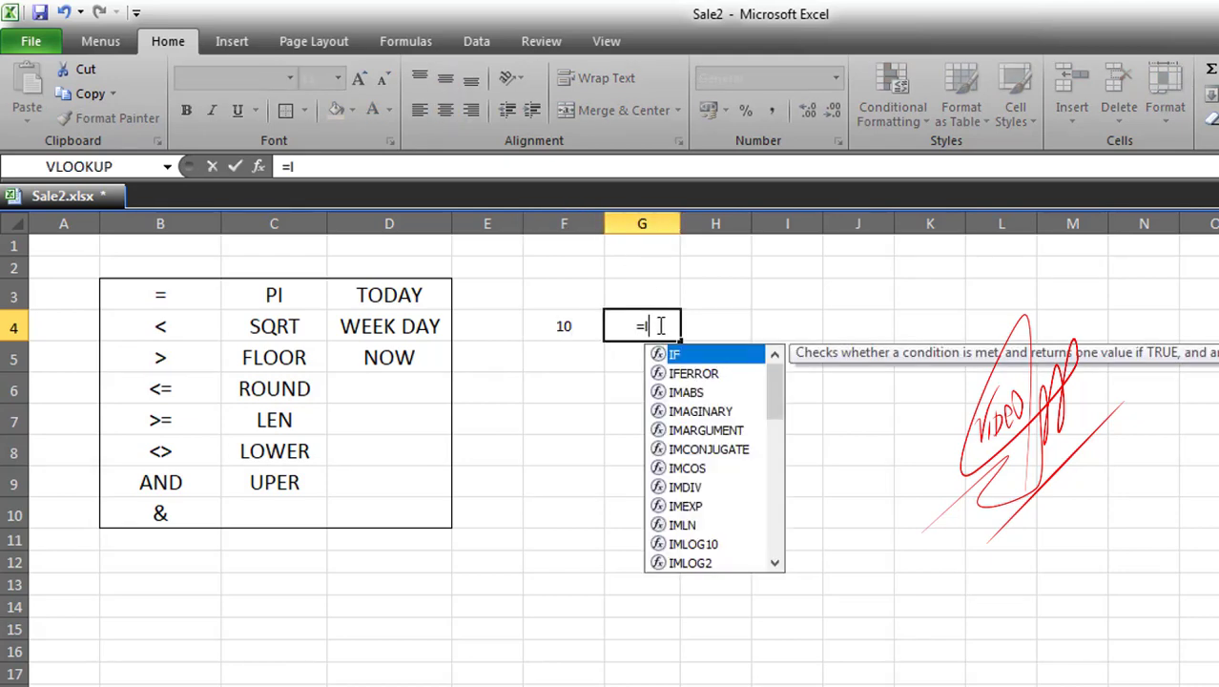
{"action": "type", "text": "F("}
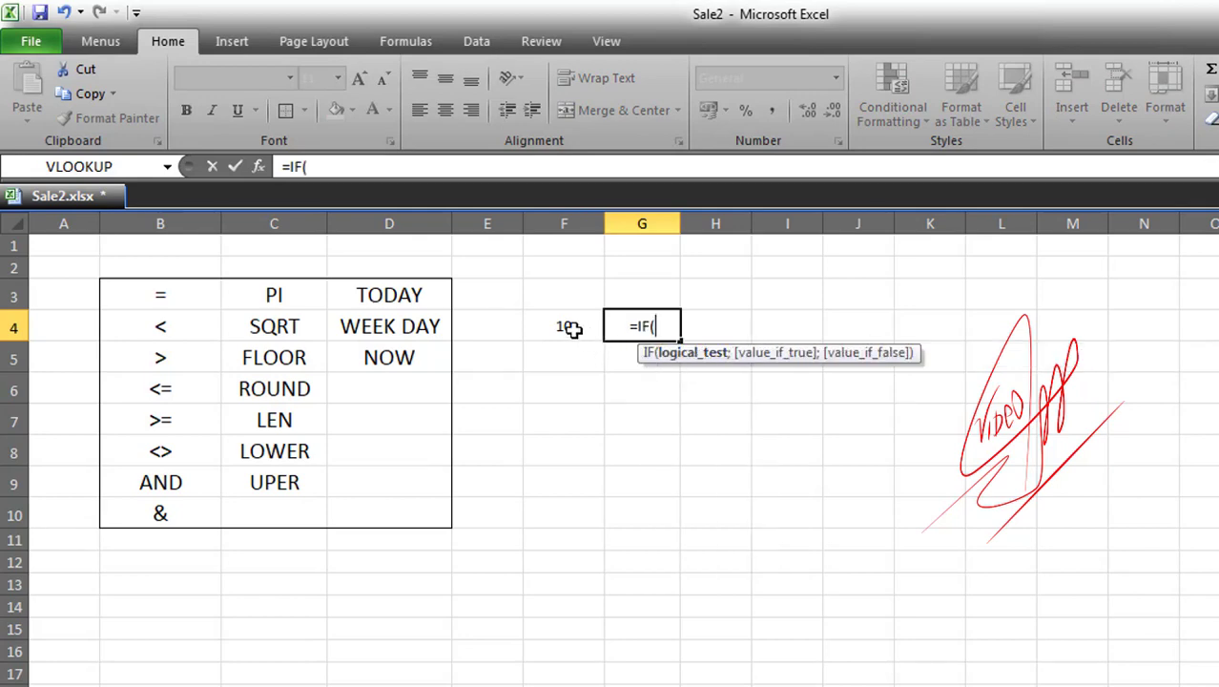
{"action": "left_click", "coordinate": [585, 327]}
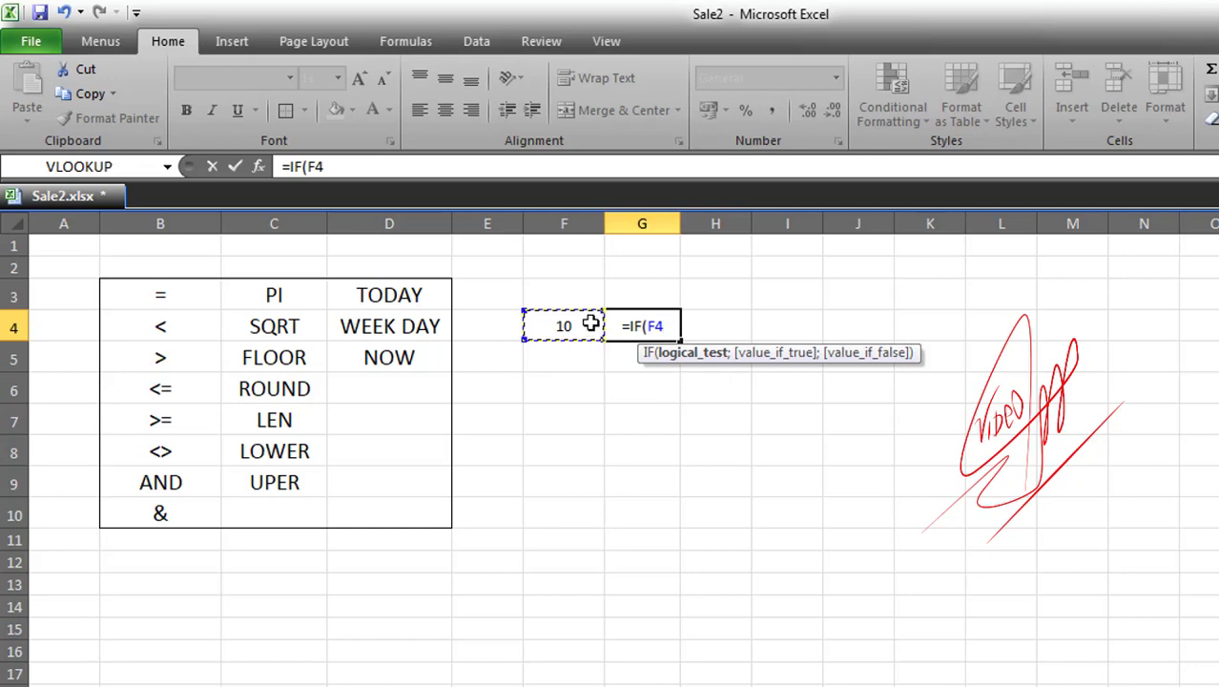
{"action": "type", "text": "<"}
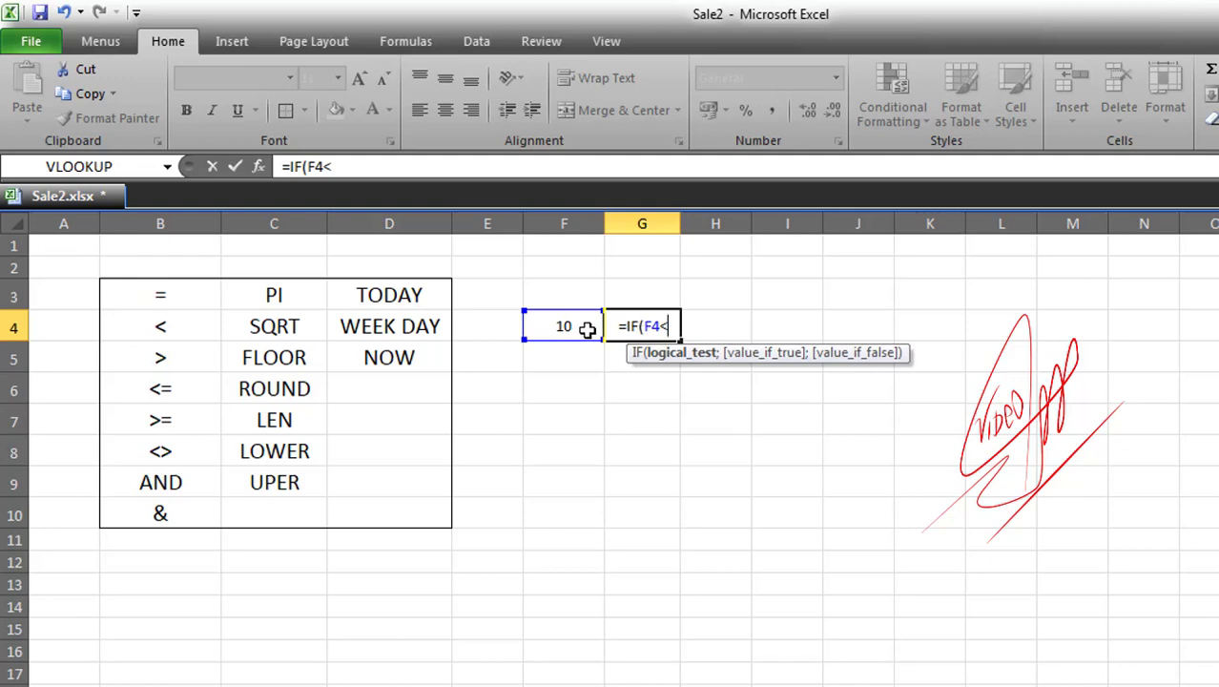
{"action": "type", "text": "5"}
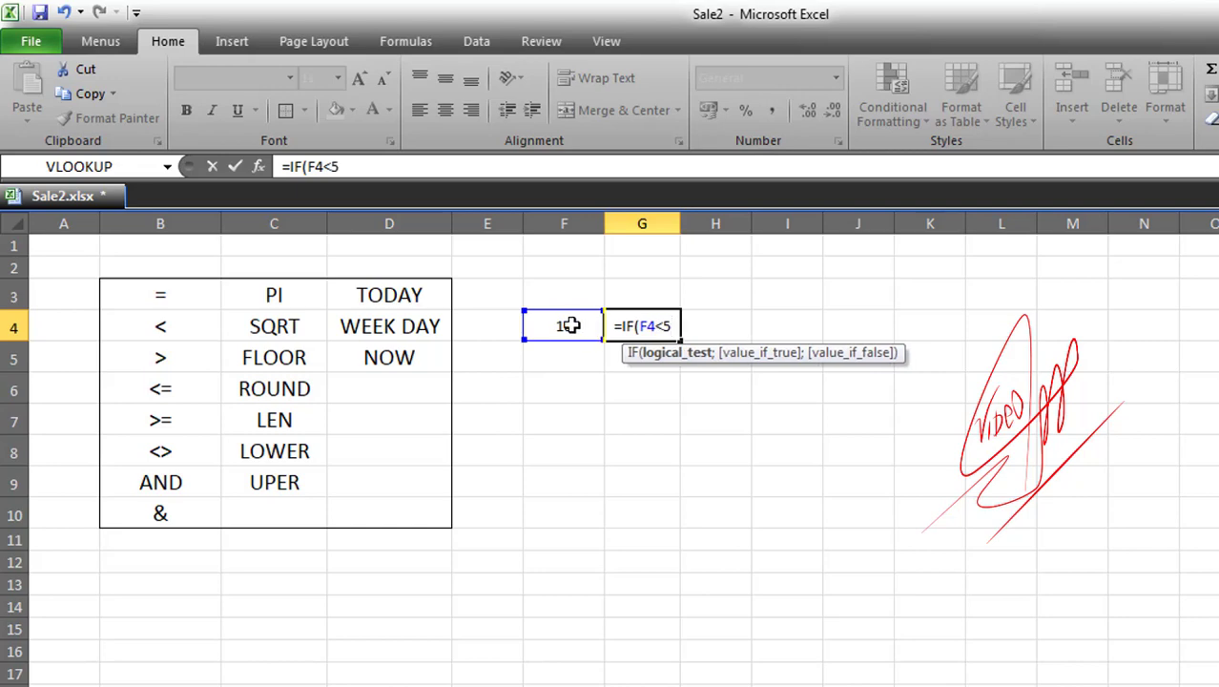
{"action": "type", "text": ";"}
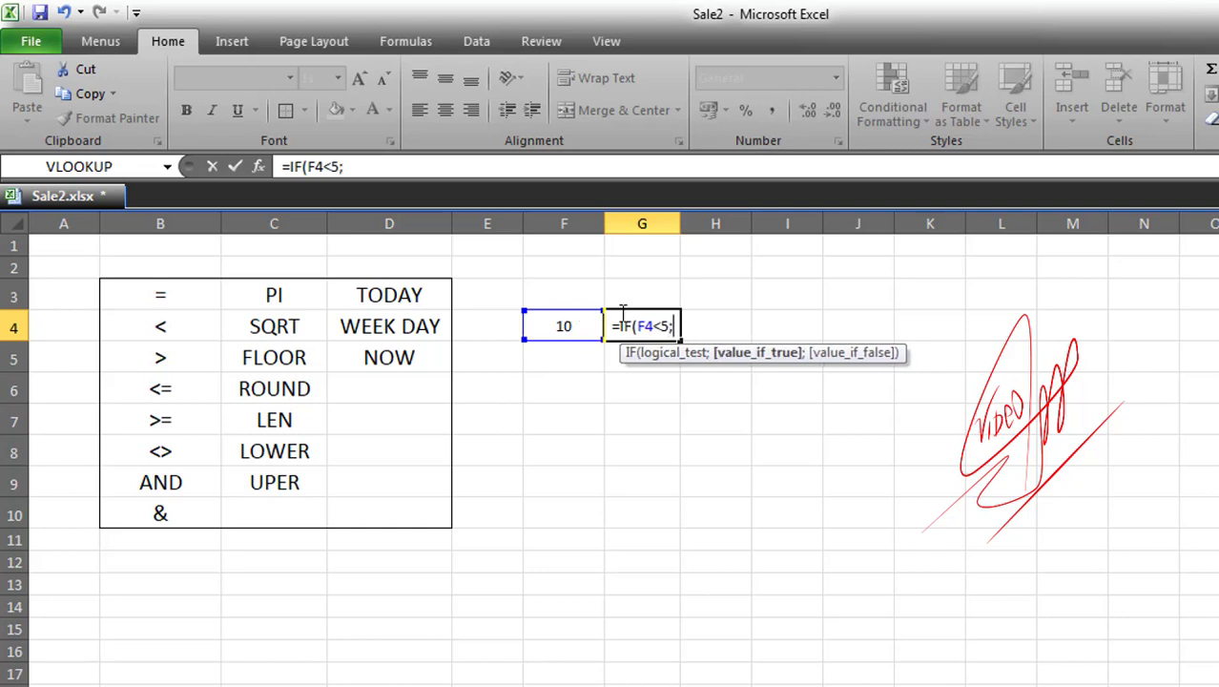
{"action": "type", "text": "\"a"}
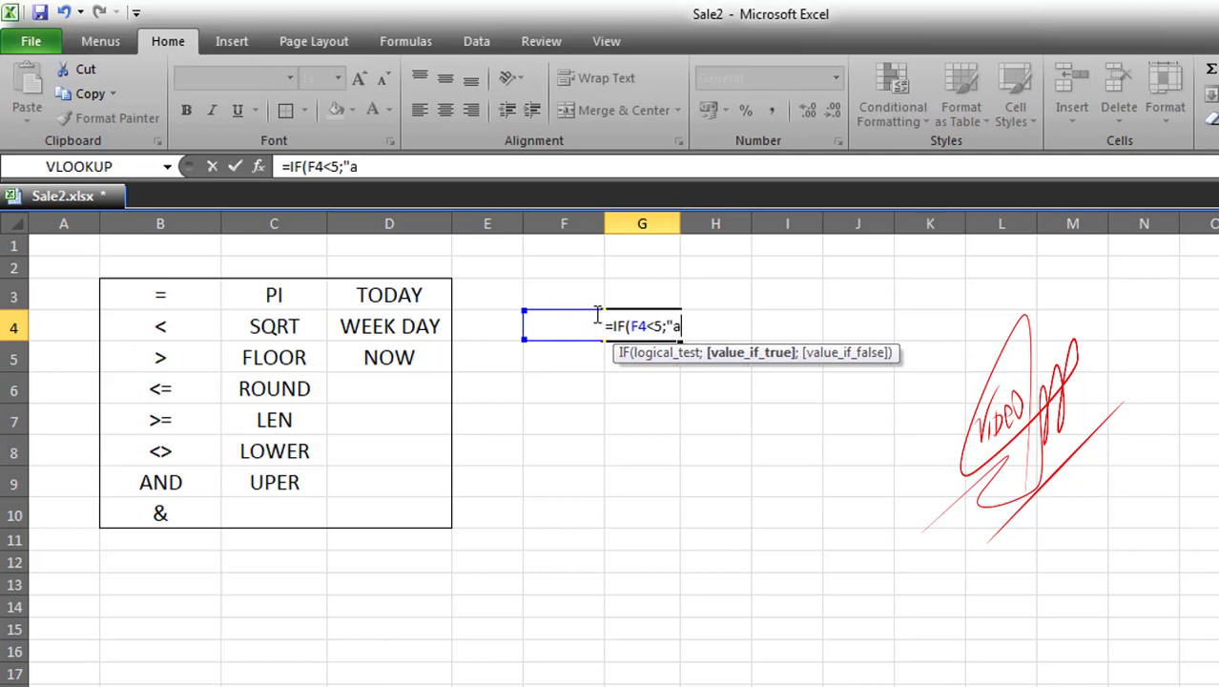
{"action": "key", "text": "BackSpace"}
{"action": "type", "text": "A\""}
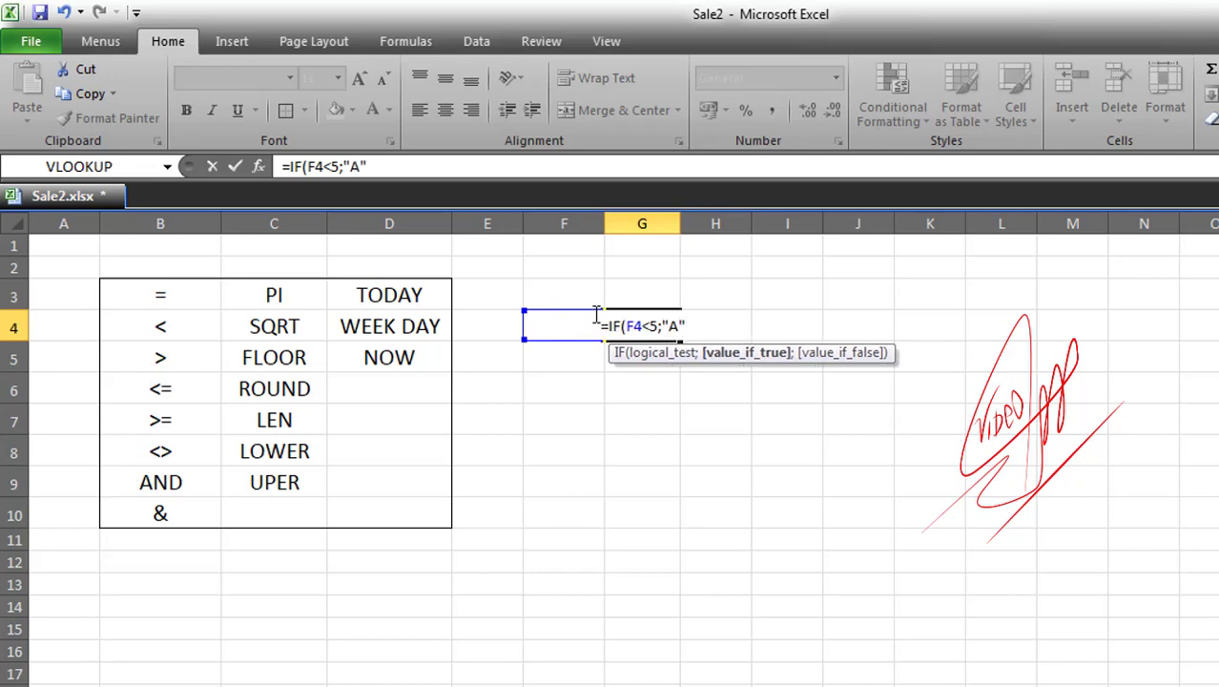
{"action": "key", "text": "Return"}
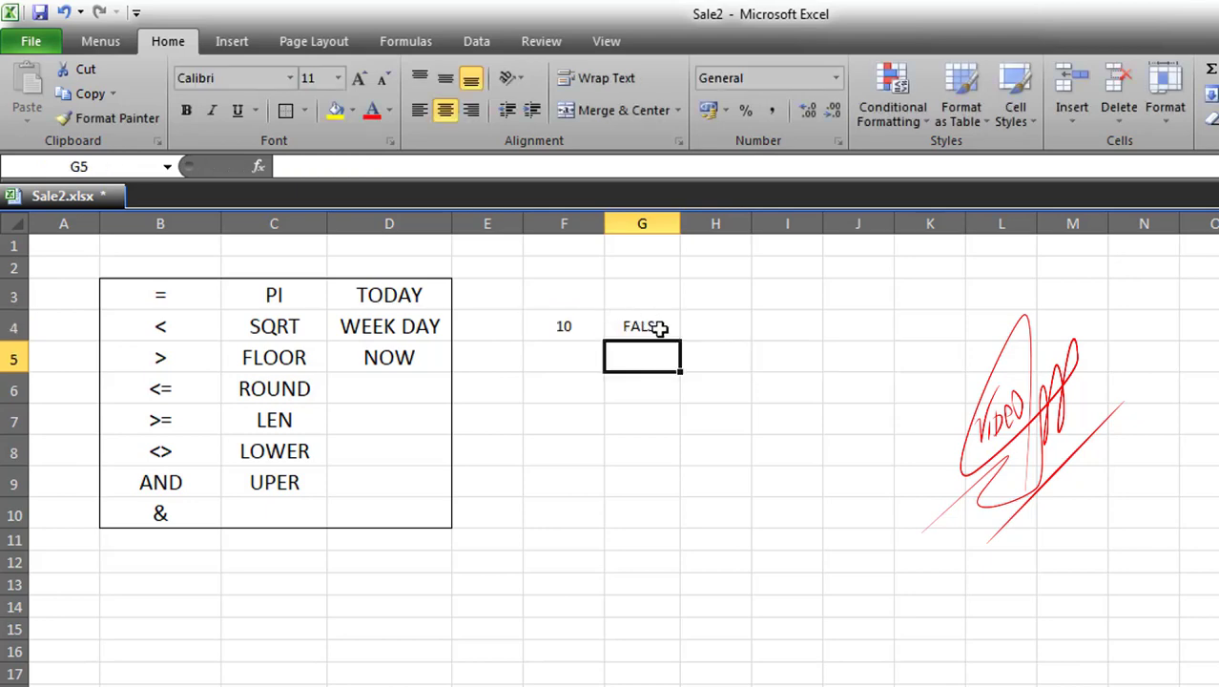
Review the IF formula in cell G4 and the number it tests in F4
{"action": "left_click", "coordinate": [658, 329]}
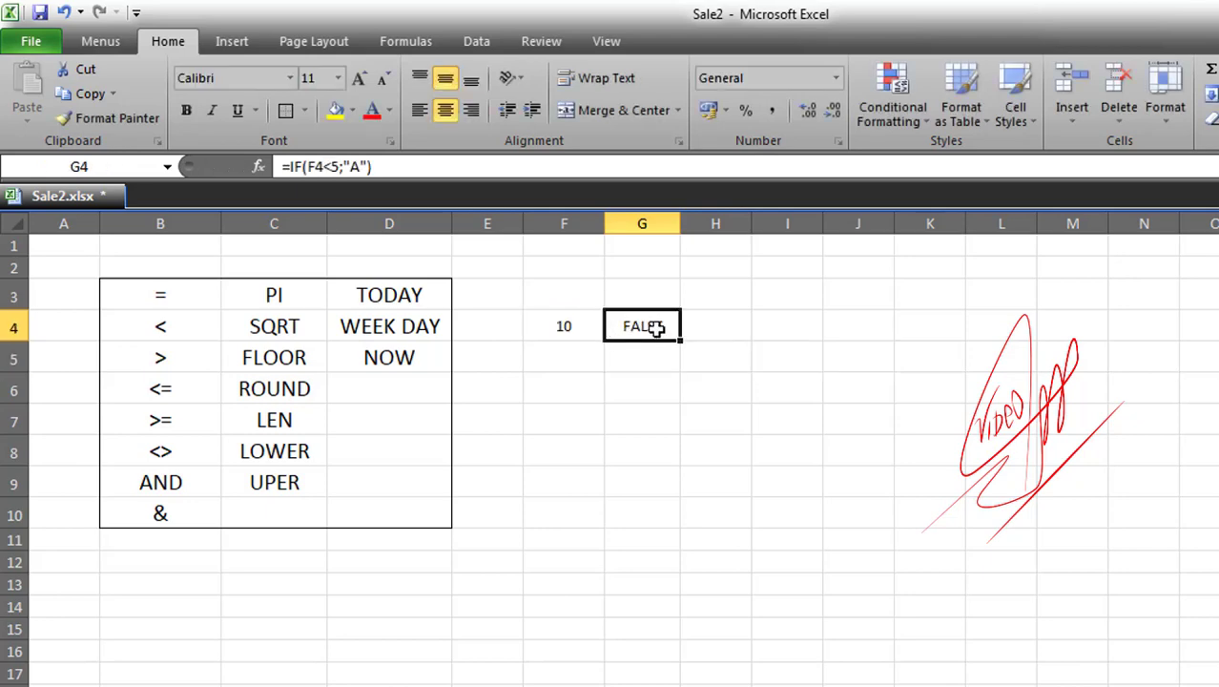
{"action": "double_click", "coordinate": [658, 328]}
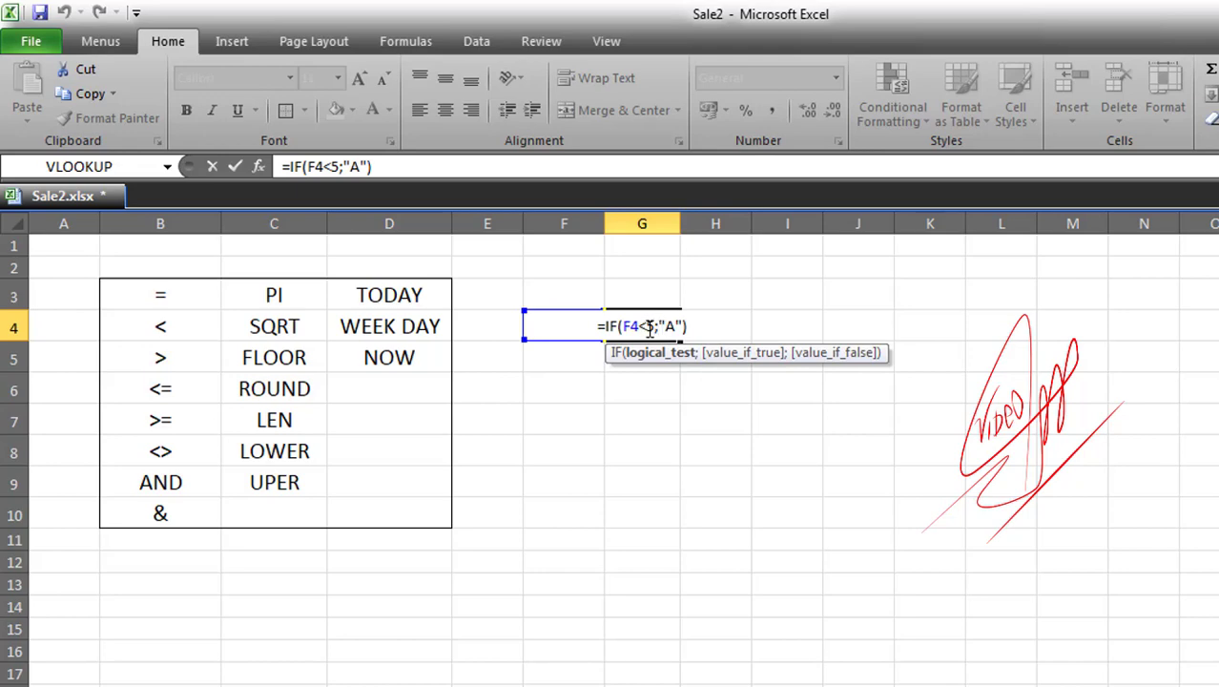
{"action": "key", "text": "ctrl+Return"}
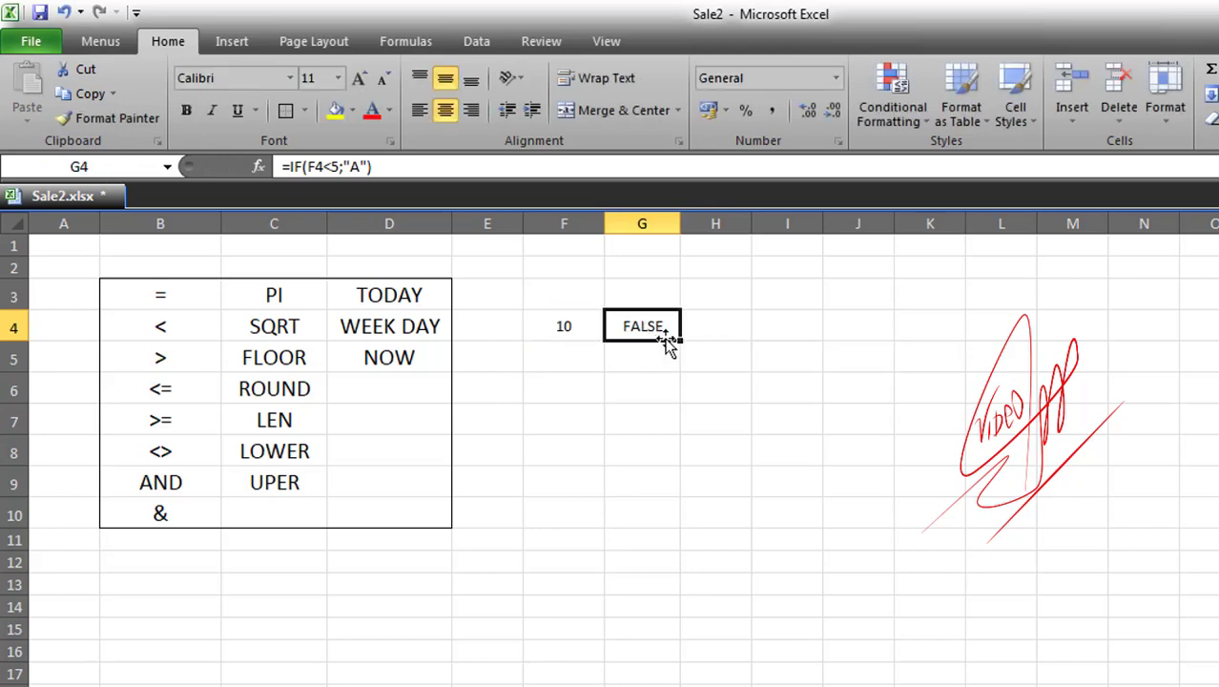
{"action": "left_click", "coordinate": [585, 354]}
{"action": "left_click", "coordinate": [569, 329]}
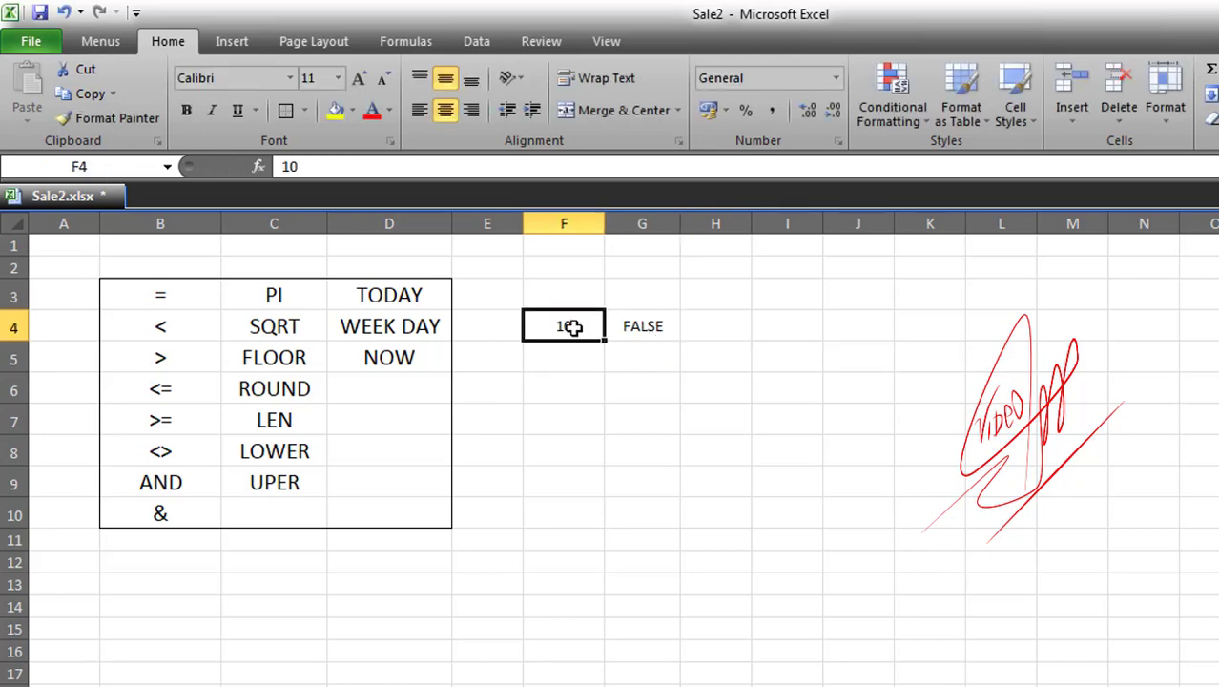
Change the comparison in G4 to greater than, =IF(F4>5;"A"), and review the formula
{"action": "left_click", "coordinate": [632, 326]}
{"action": "double_click", "coordinate": [633, 326]}
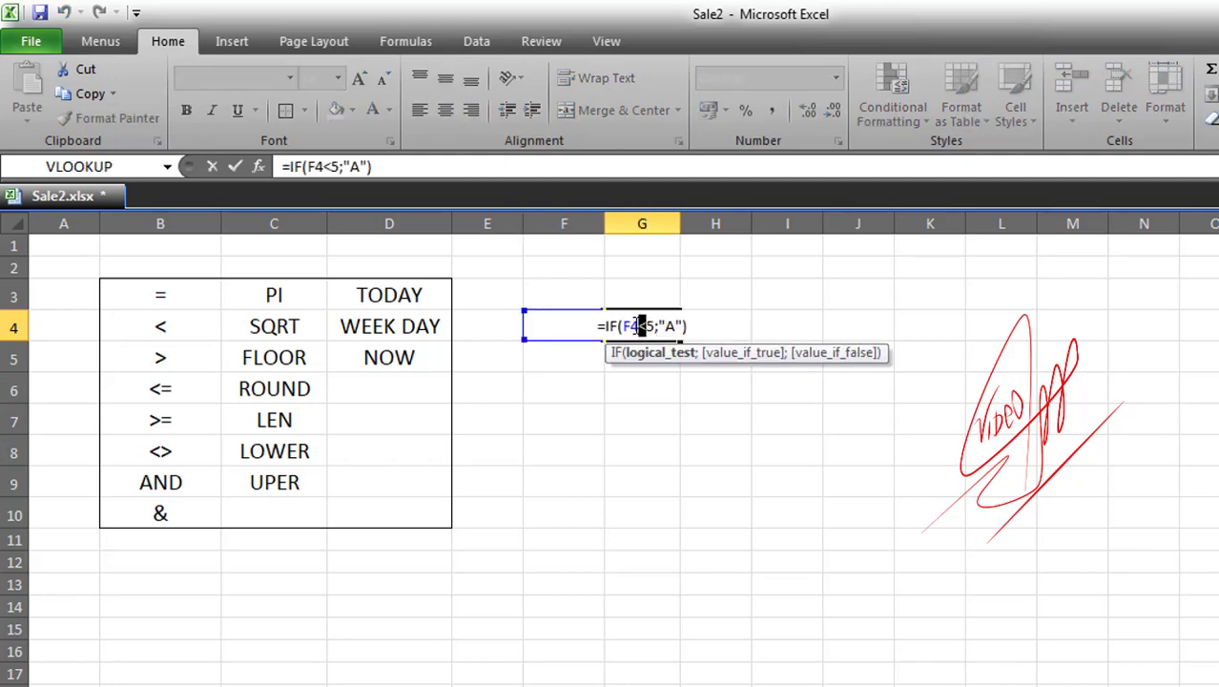
{"action": "type", "text": ">"}
{"action": "key", "text": "Return"}
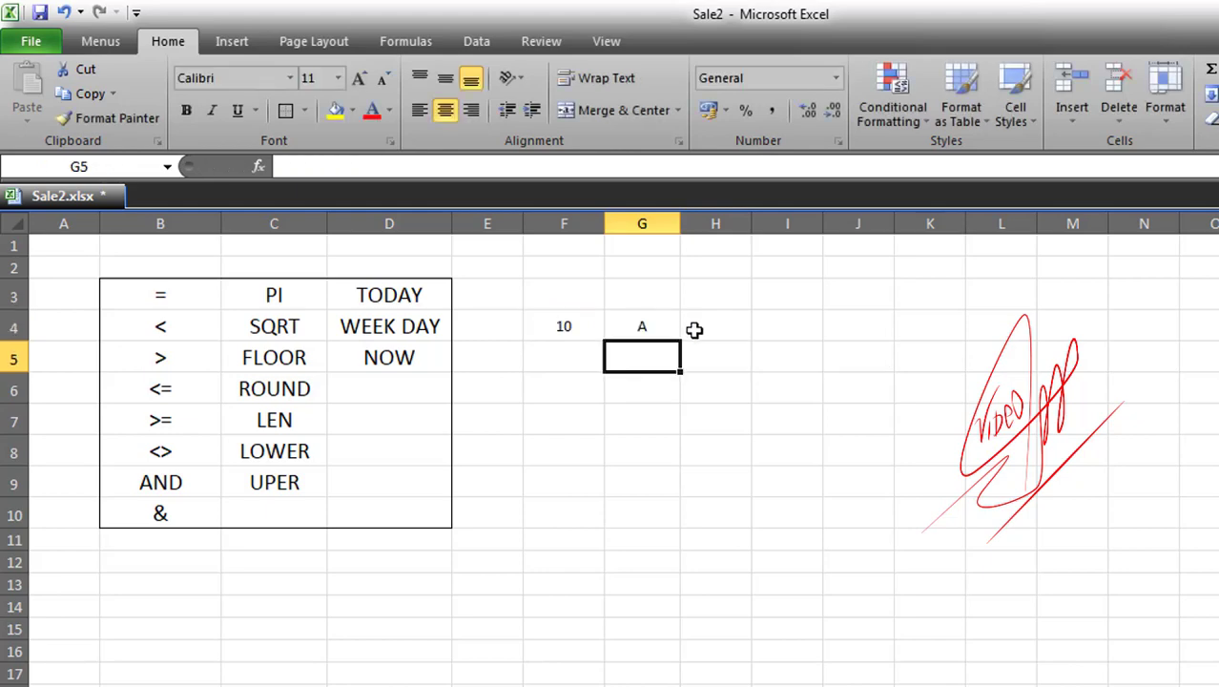
{"action": "left_click", "coordinate": [659, 329]}
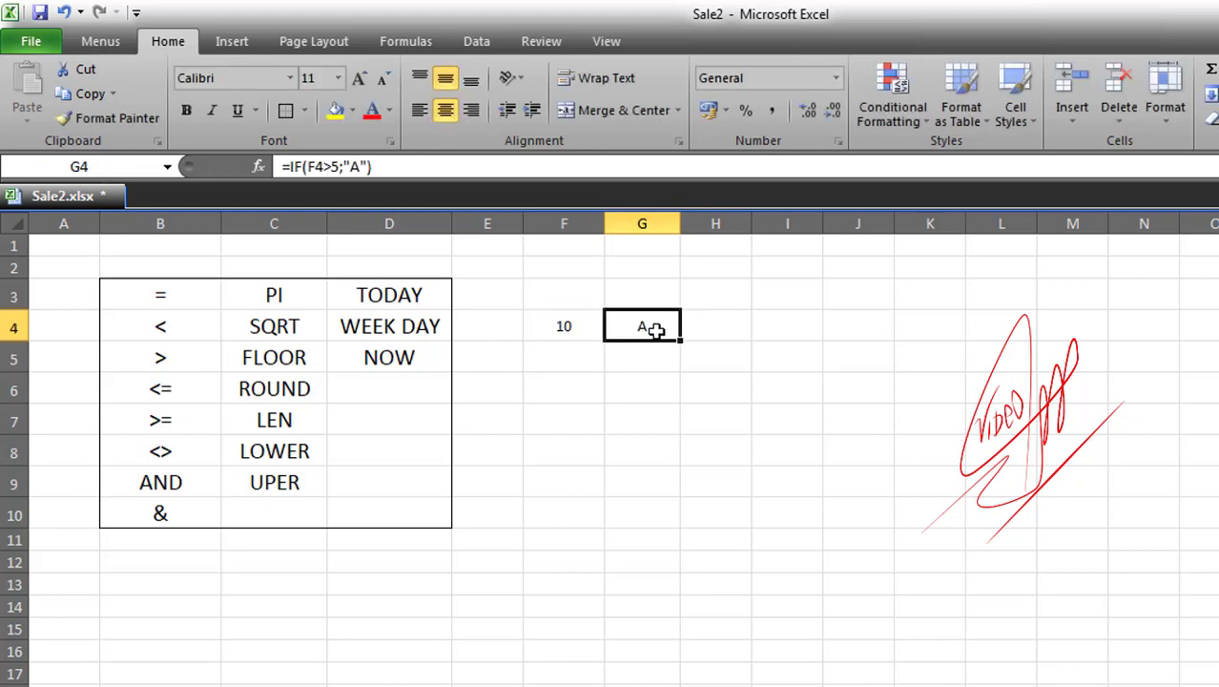
{"action": "double_click", "coordinate": [656, 329]}
{"action": "key", "text": "Escape"}
Clear the sample number and the IF formula from cells F4:G4
{"action": "left_click_drag", "start_coordinate": [558, 327], "coordinate": [668, 325]}
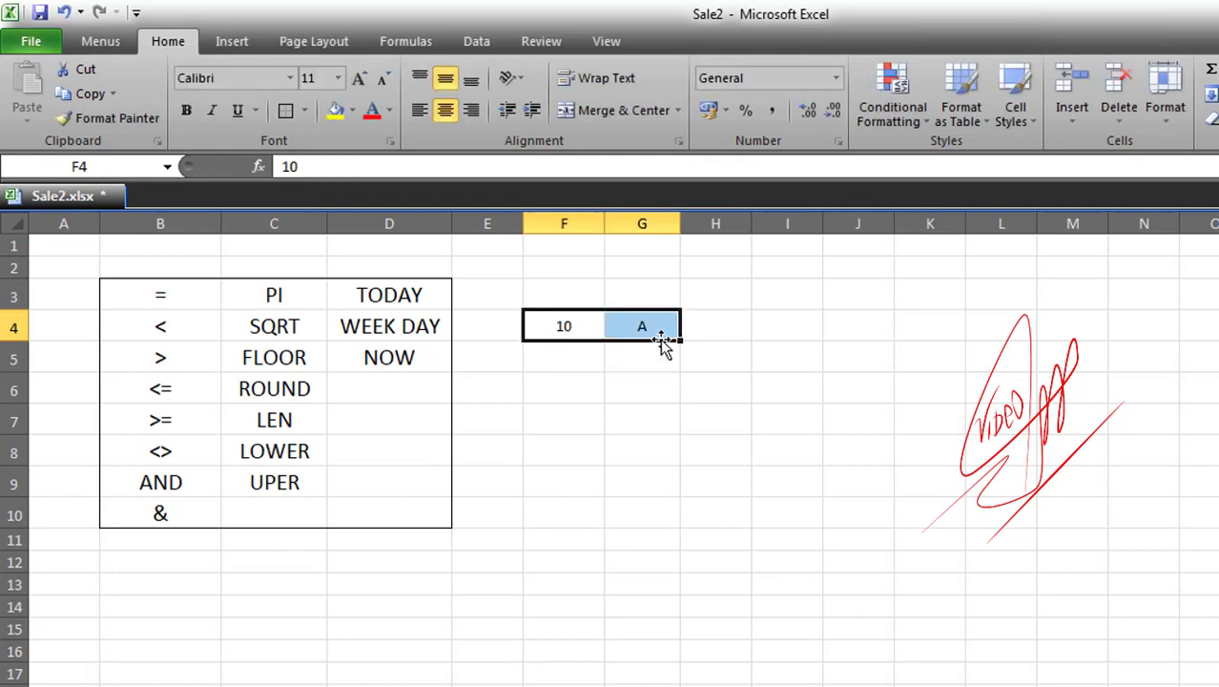
{"action": "key", "text": "Tab"}
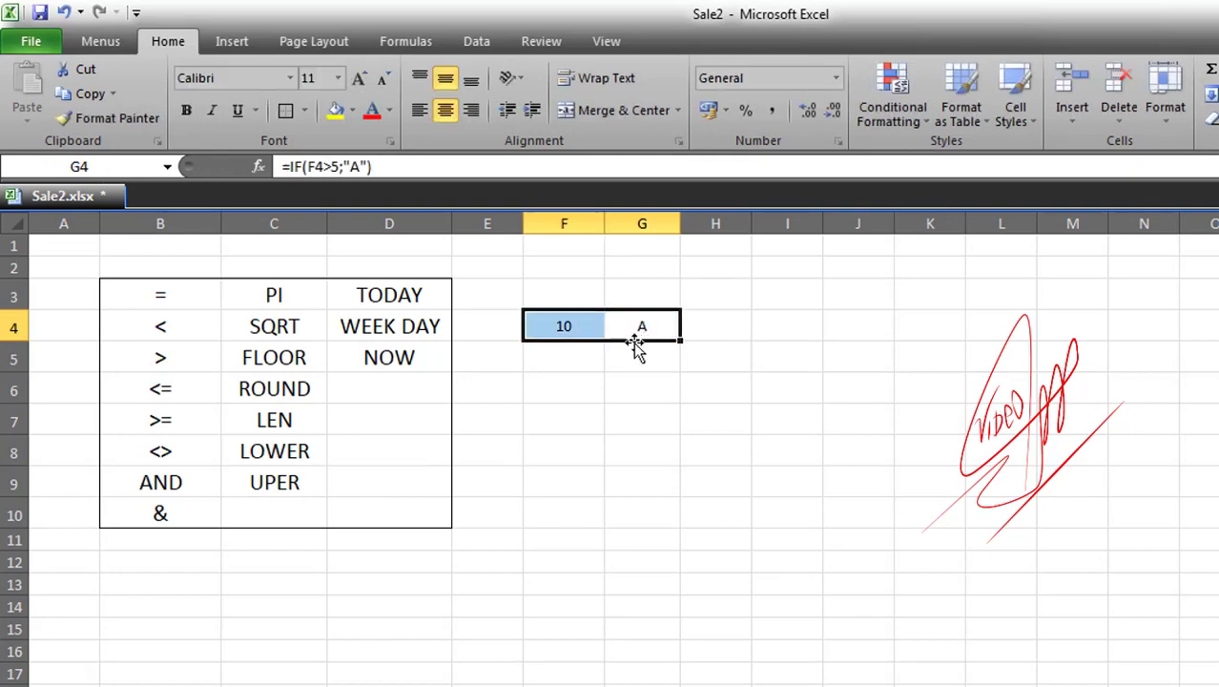
{"action": "key", "text": "Delete"}
{"action": "left_click", "coordinate": [637, 354]}
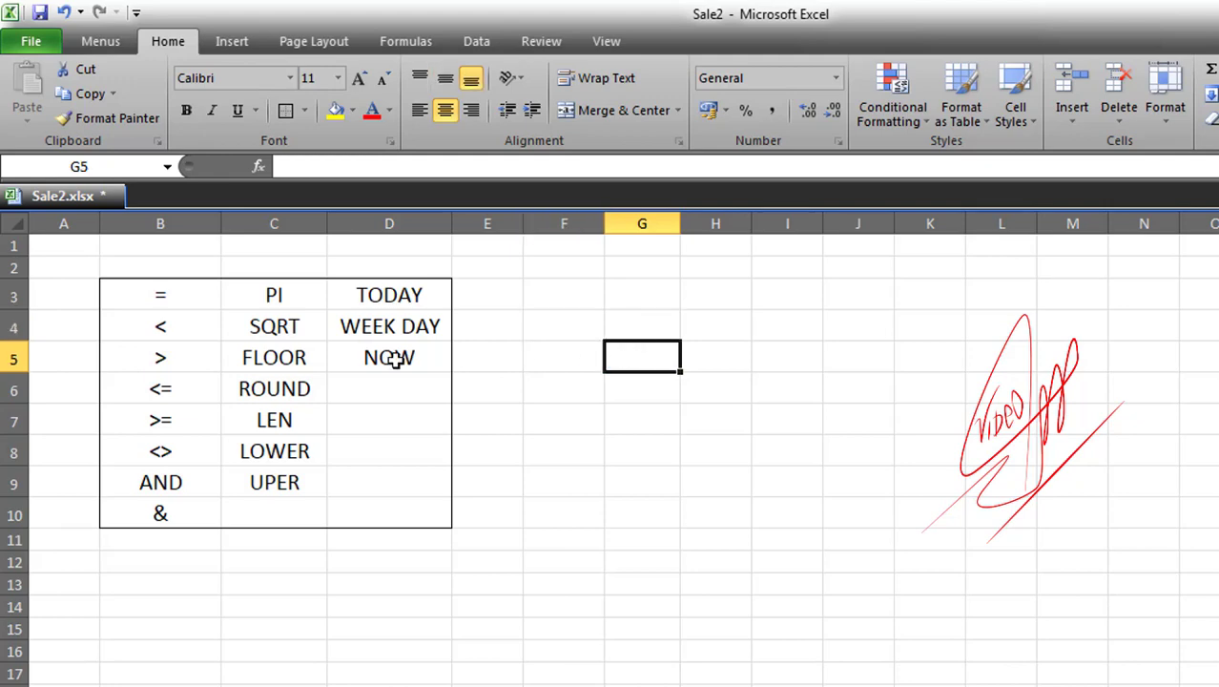
Examine the comparison operators <, >, <=, >= and <> listed in cells B4:B8
{"action": "left_click", "coordinate": [165, 362]}
{"action": "left_click_drag", "start_coordinate": [164, 329], "coordinate": [190, 355]}
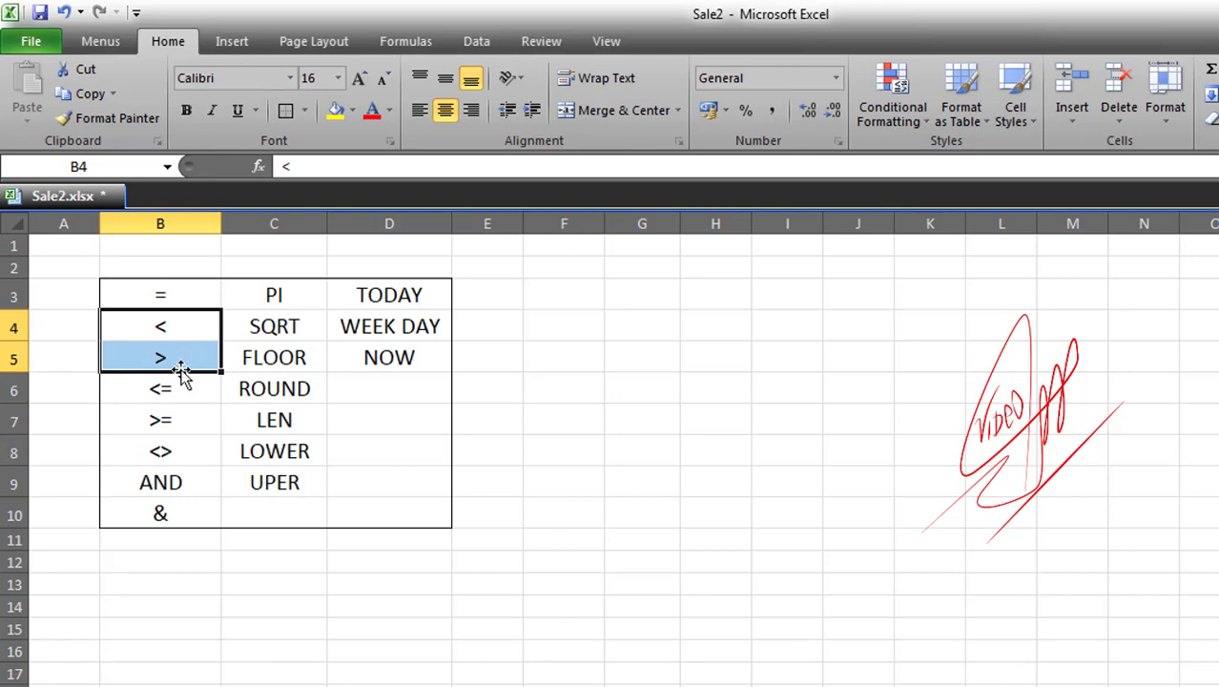
{"action": "left_click", "coordinate": [174, 355]}
{"action": "left_click", "coordinate": [179, 326]}
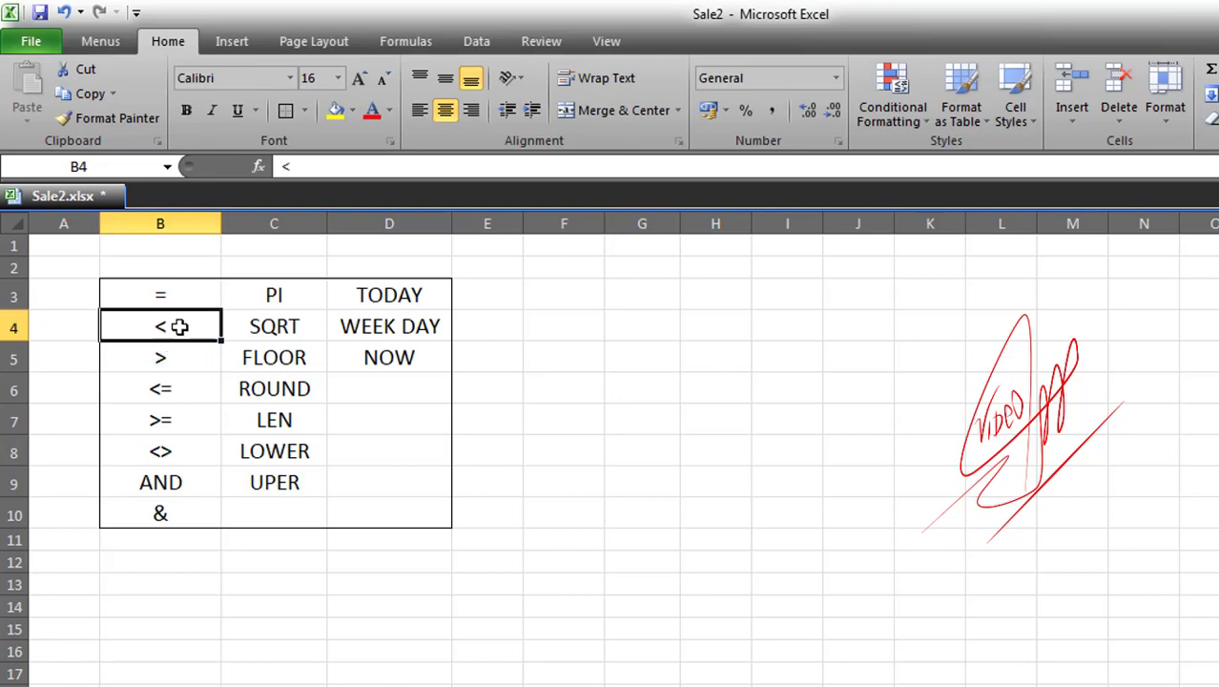
{"action": "left_click", "coordinate": [166, 357]}
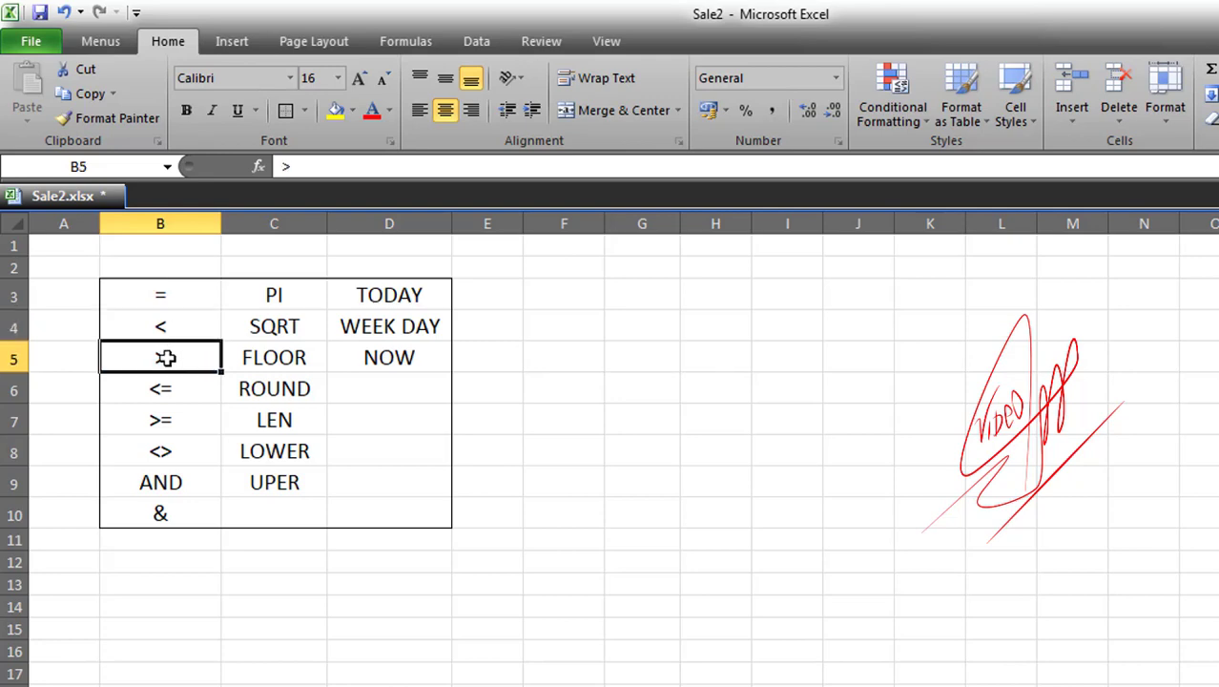
{"action": "mouse_move", "coordinate": [158, 326]}
{"action": "left_mouse_down"}
{"action": "mouse_move", "coordinate": [159, 351]}
{"action": "mouse_move", "coordinate": [163, 340]}
{"action": "left_mouse_up"}
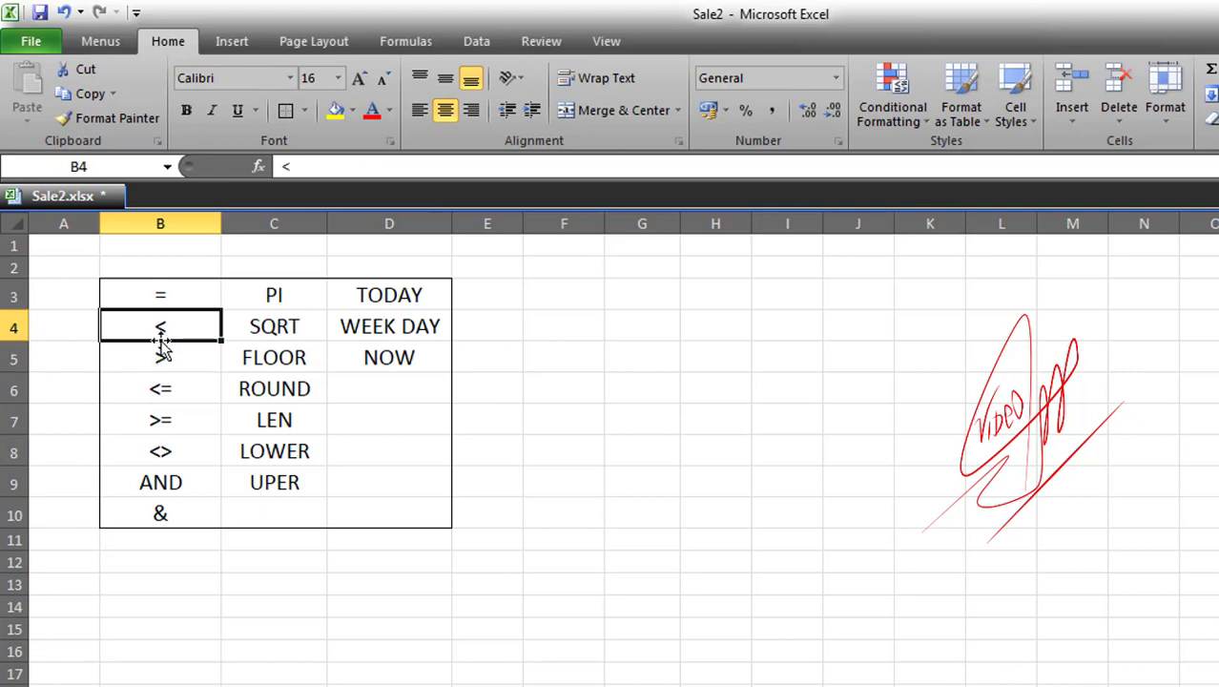
{"action": "left_click", "coordinate": [168, 356]}
{"action": "left_click", "coordinate": [164, 389]}
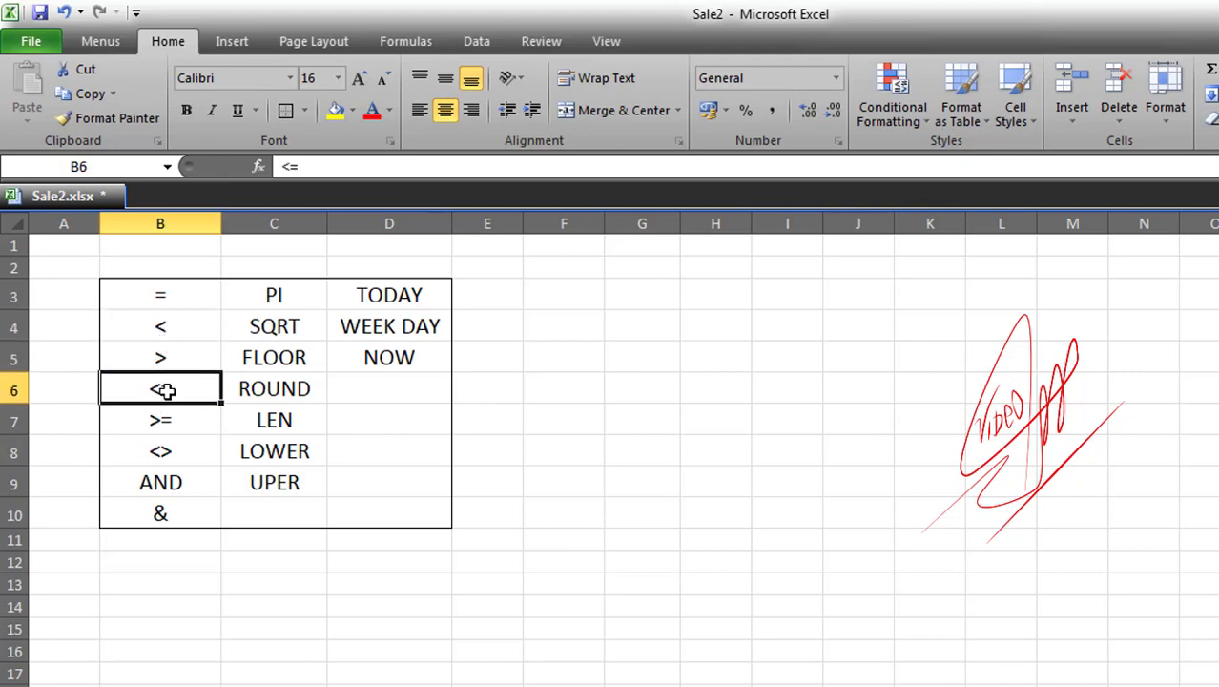
{"action": "left_click", "coordinate": [163, 419]}
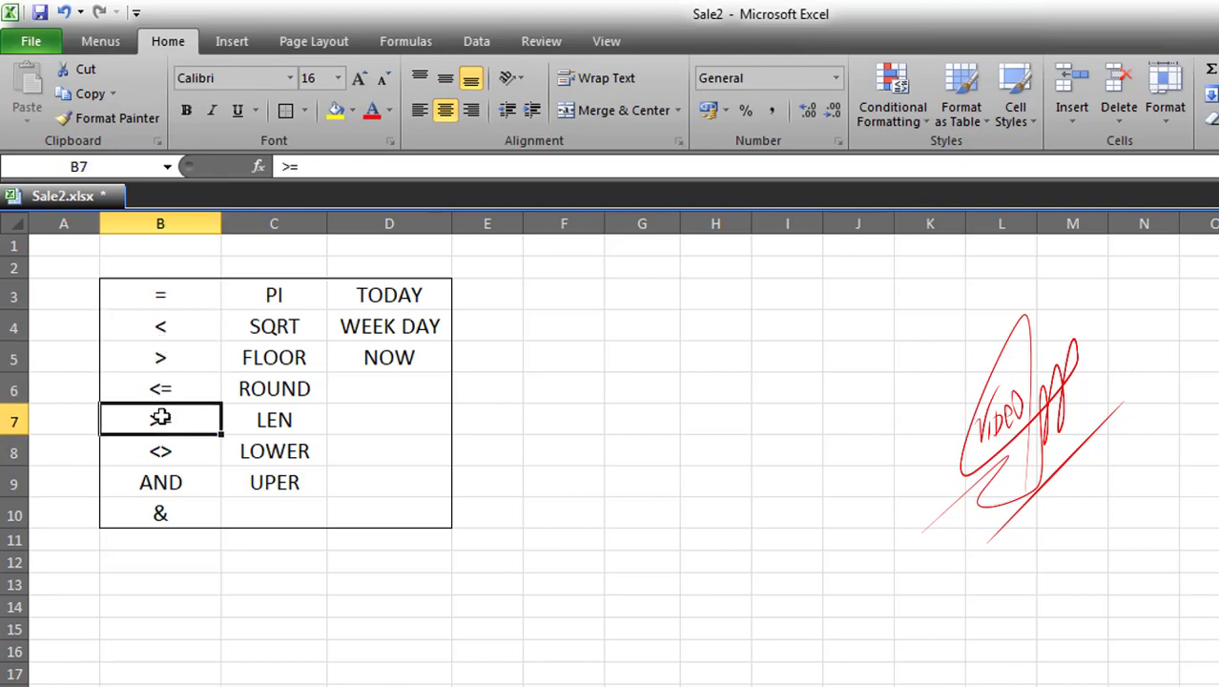
{"action": "left_click", "coordinate": [162, 390]}
{"action": "mouse_move", "coordinate": [162, 389]}
{"action": "left_mouse_down"}
{"action": "mouse_move", "coordinate": [160, 418]}
{"action": "mouse_move", "coordinate": [170, 389]}
{"action": "left_mouse_up"}
{"action": "left_click", "coordinate": [163, 330]}
{"action": "left_click", "coordinate": [170, 389]}
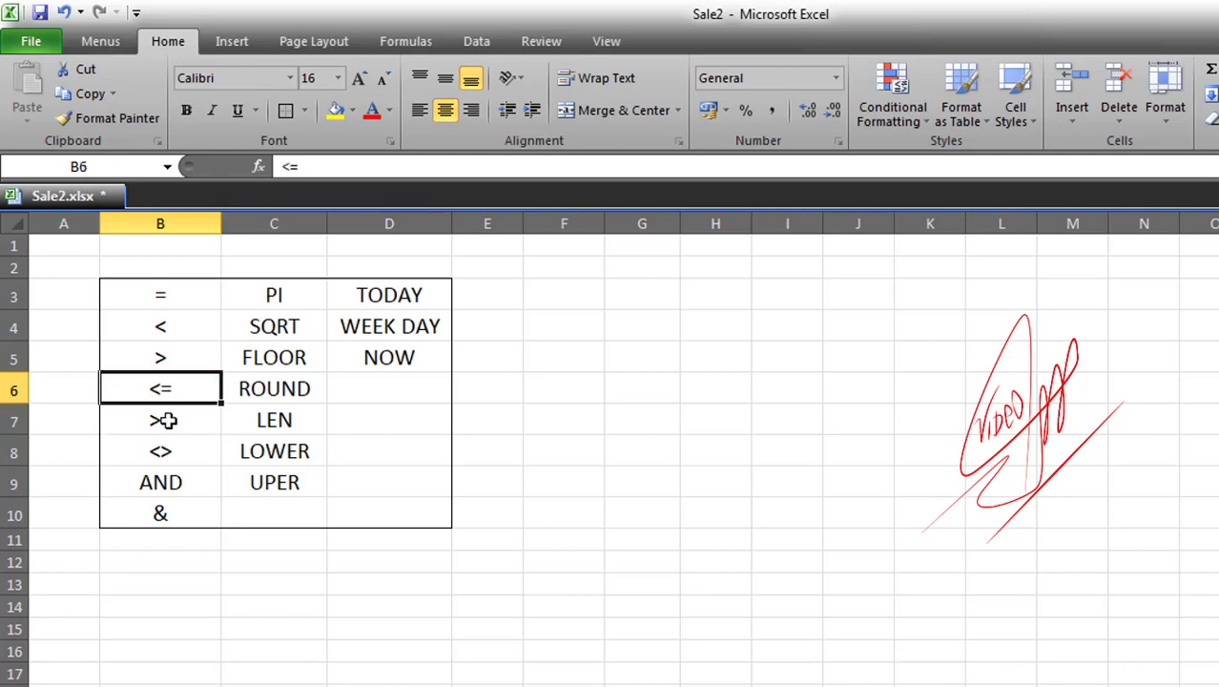
{"action": "left_click", "coordinate": [168, 421]}
{"action": "left_click", "coordinate": [174, 453]}
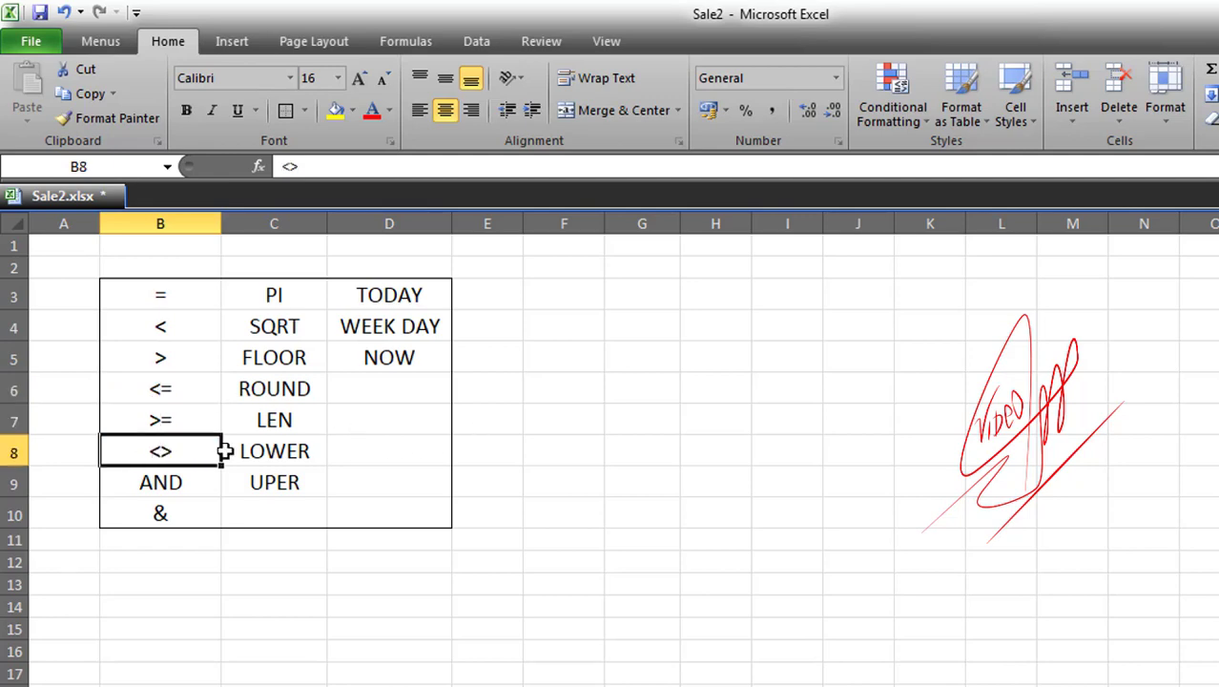
Enter the sample number 10 in cell F5
{"action": "left_click", "coordinate": [550, 360]}
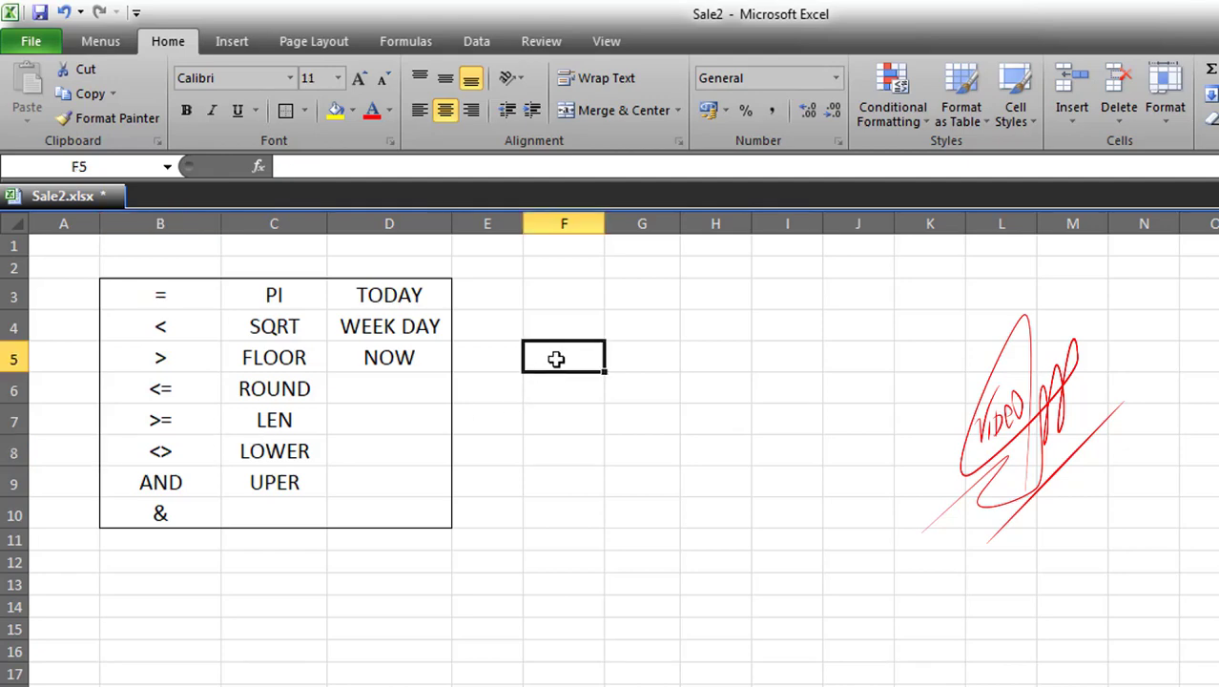
{"action": "type", "text": "10"}
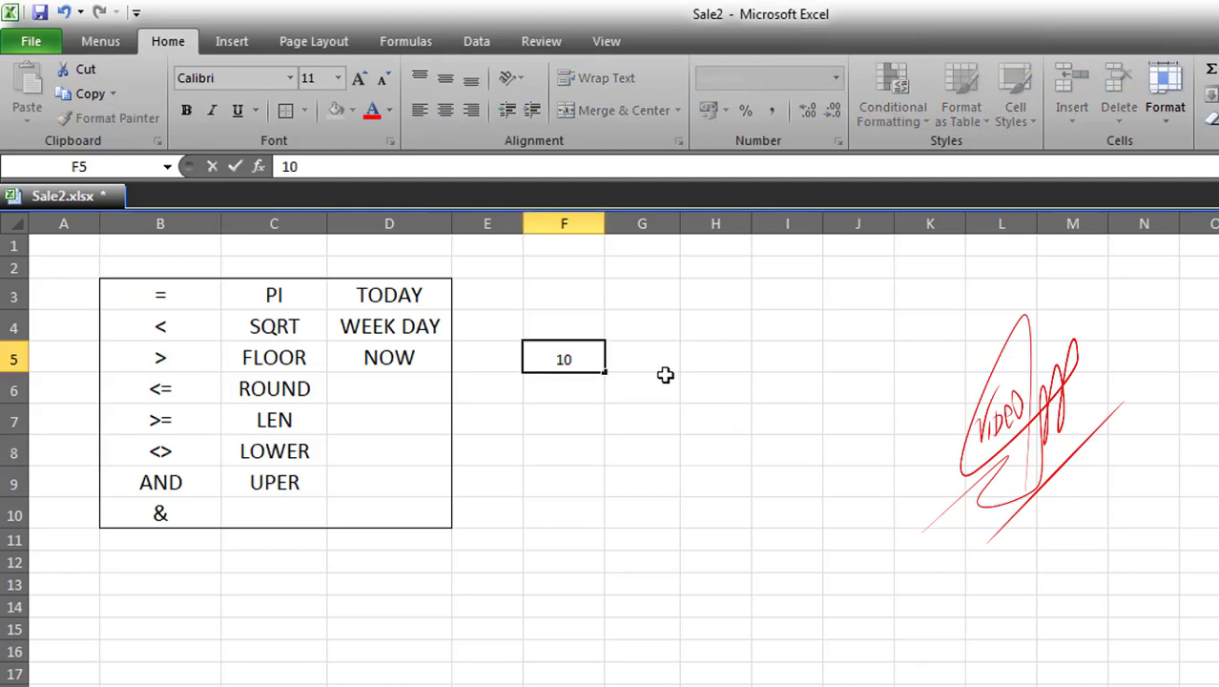
{"action": "left_click", "coordinate": [661, 358]}
{"action": "type", "text": "="}
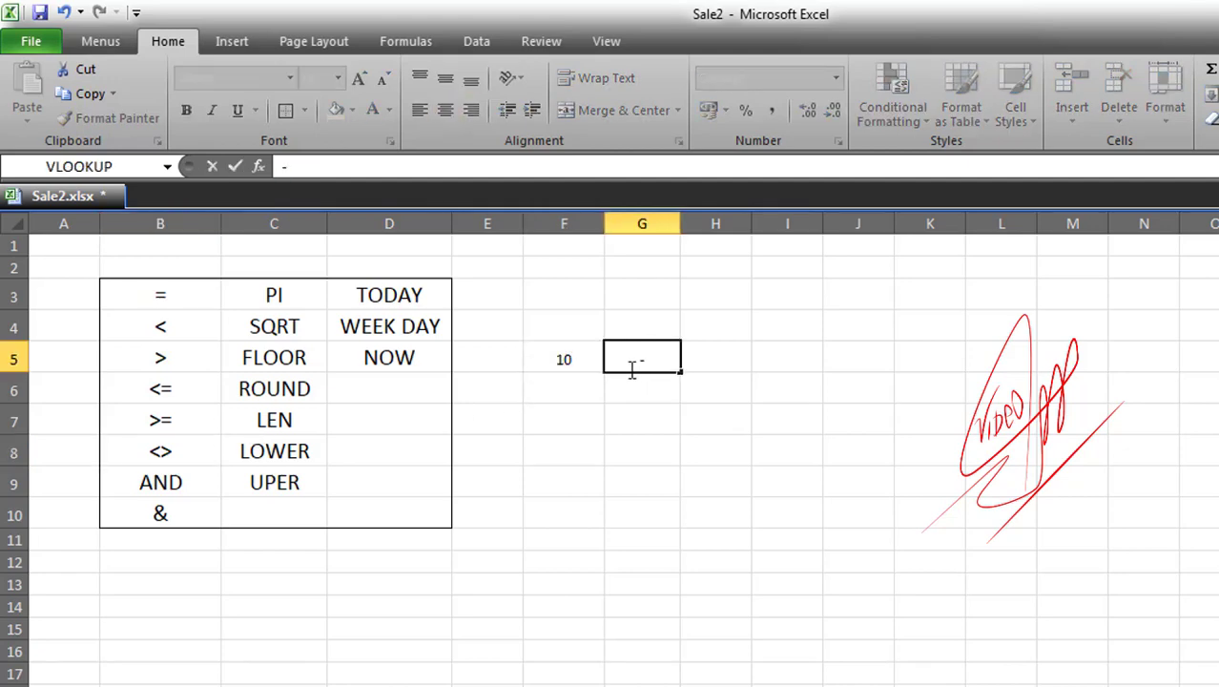
{"action": "key", "text": "BackSpace"}
{"action": "type", "text": "="}
{"action": "left_click", "coordinate": [560, 357]}
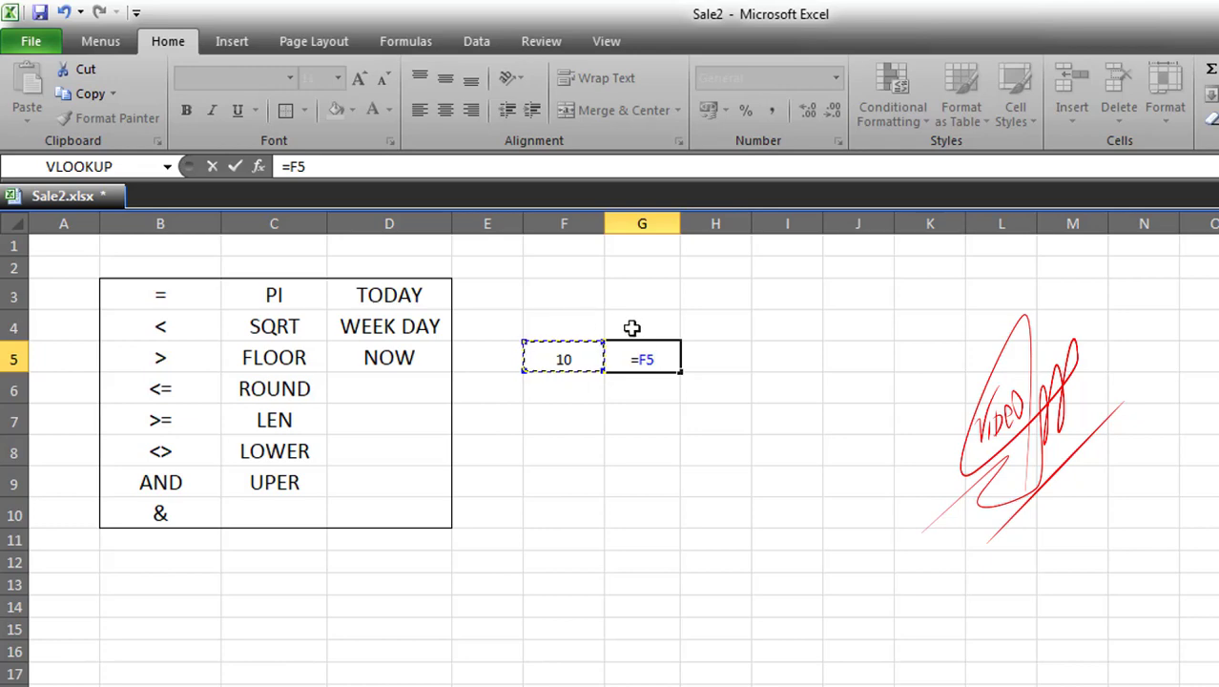
{"action": "type", "text": "<?"}
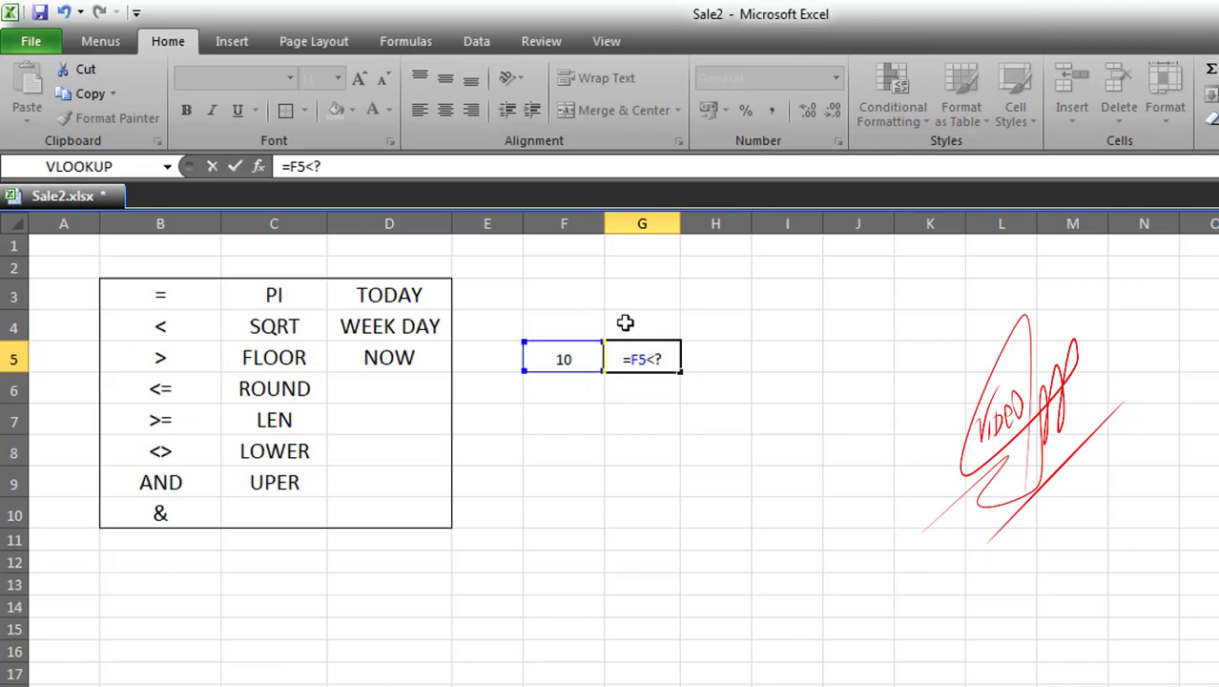
{"action": "key", "text": "BackSpace"}
{"action": "type", "text": ">"}
{"action": "key", "text": "Escape"}
Enter the not-equal comparison formula =F5<>G5 in cell H5
{"action": "left_click", "coordinate": [710, 356]}
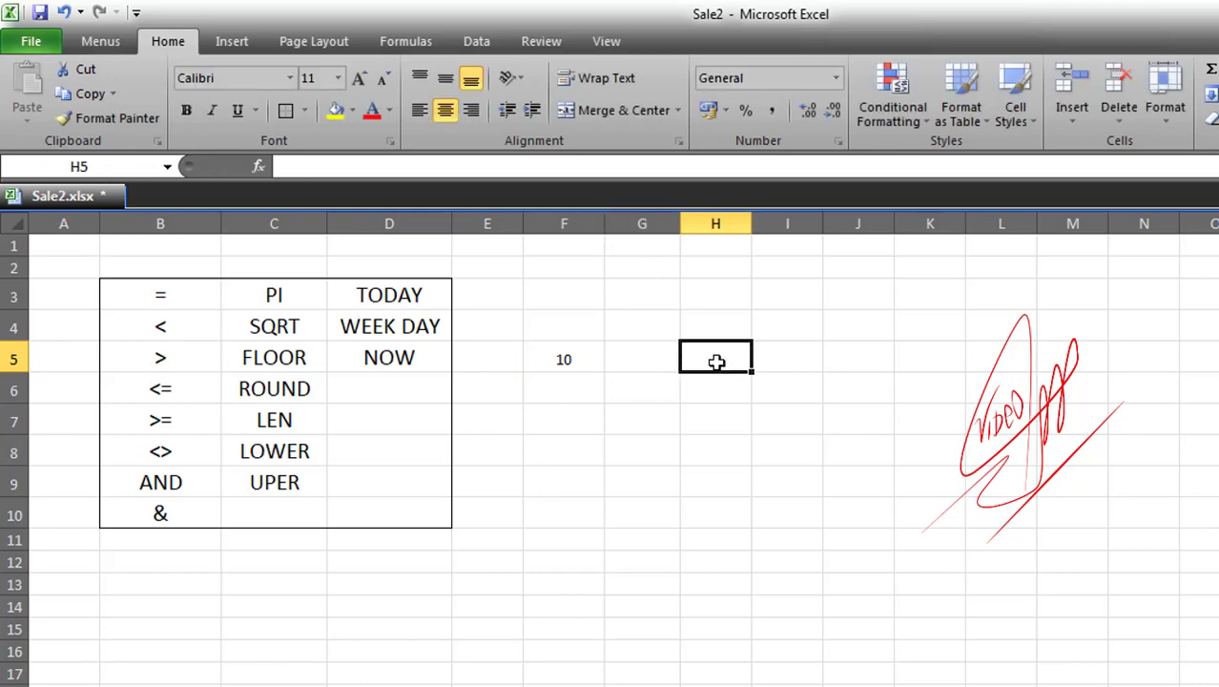
{"action": "type", "text": "="}
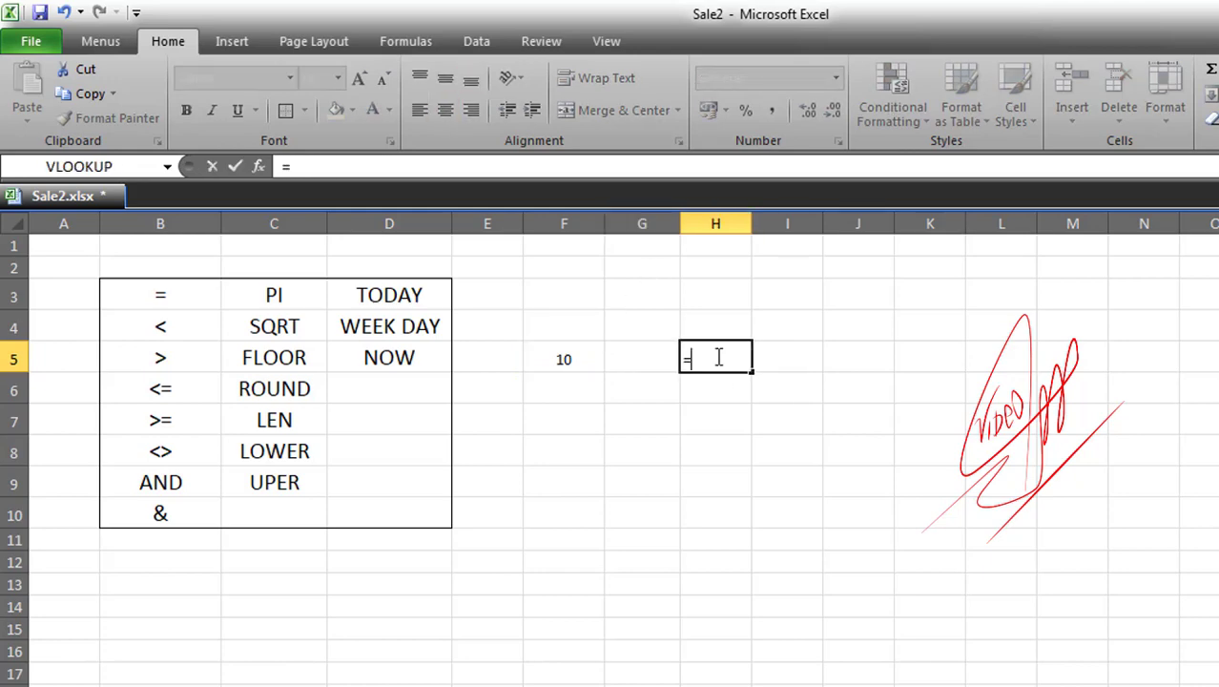
{"action": "left_click", "coordinate": [566, 358]}
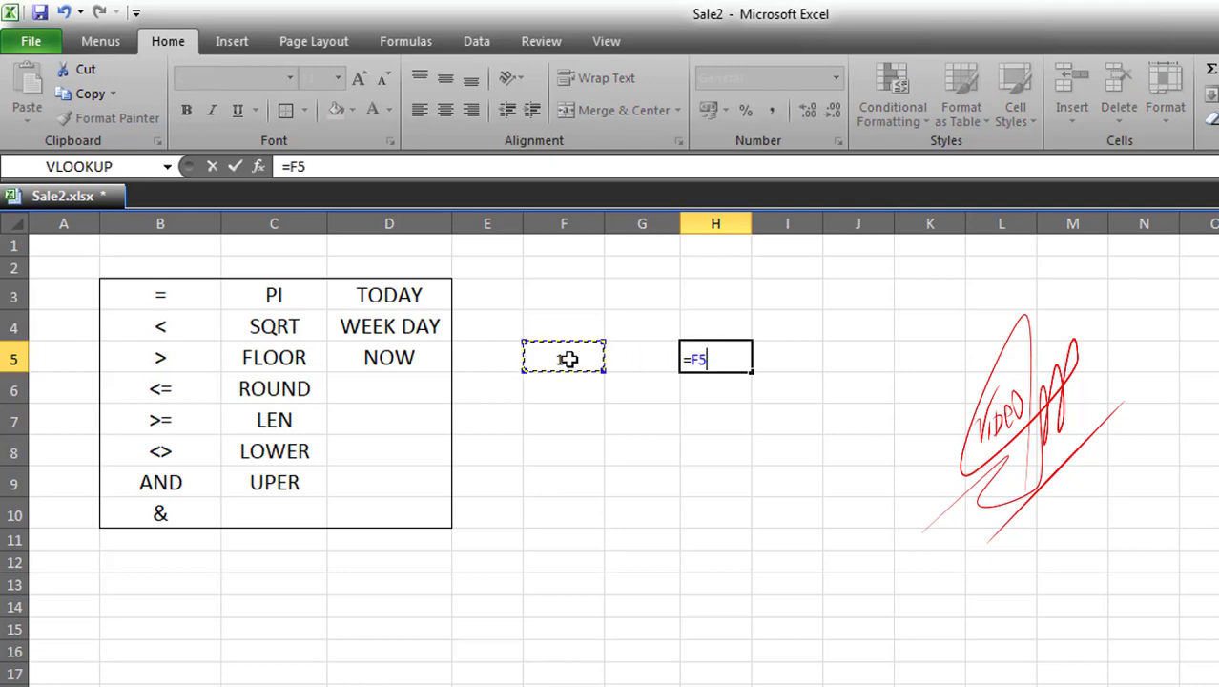
{"action": "type", "text": "<>"}
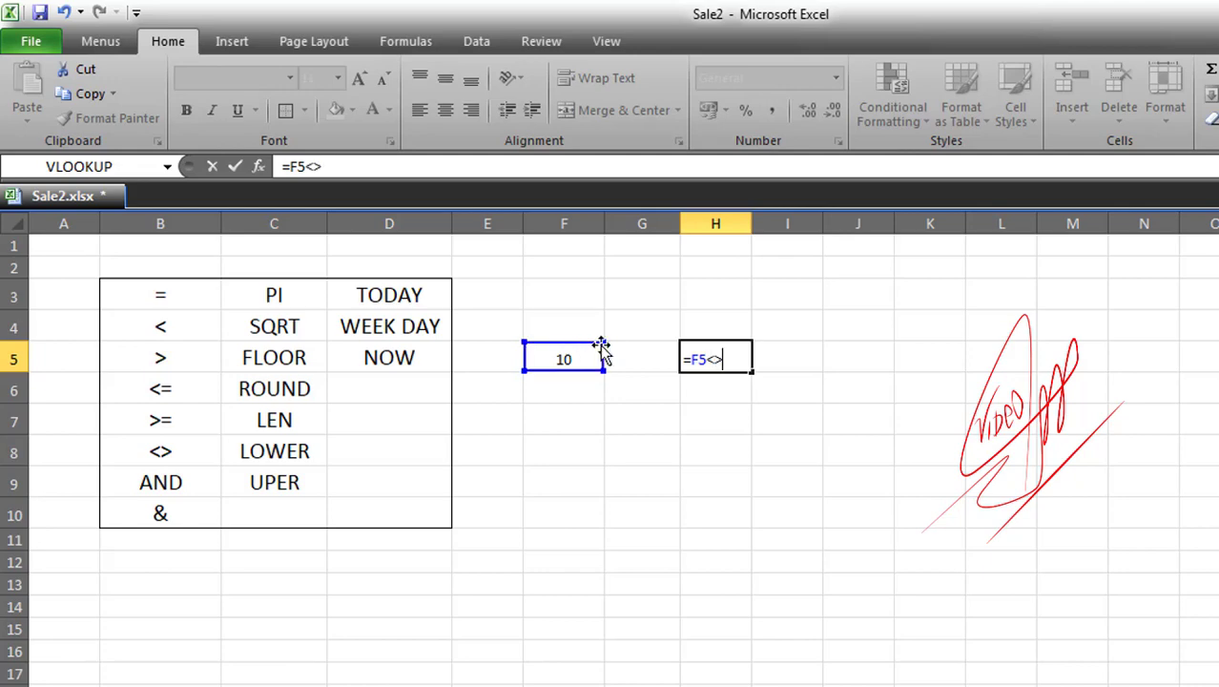
{"action": "left_click", "coordinate": [641, 360]}
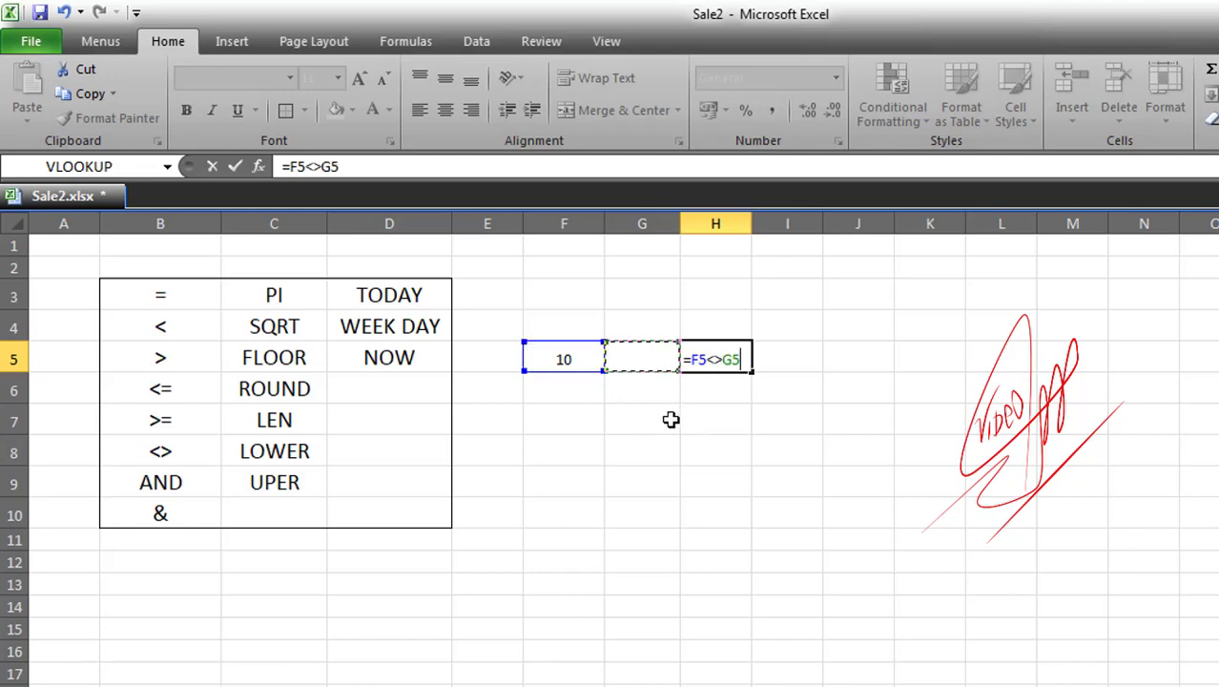
{"action": "key", "text": "Return"}
Enter 2 in cell G5 and review the not-equal formula in H5 against the two numbers
{"action": "left_click", "coordinate": [637, 358]}
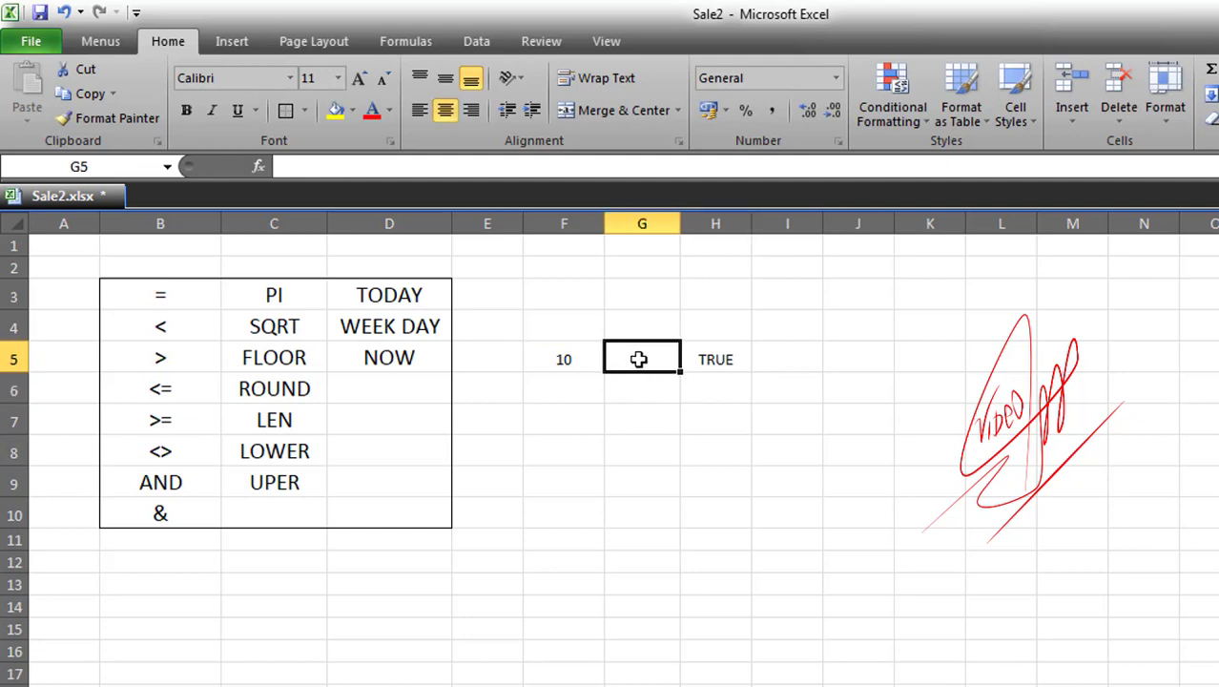
{"action": "type", "text": "2"}
{"action": "key", "text": "Return"}
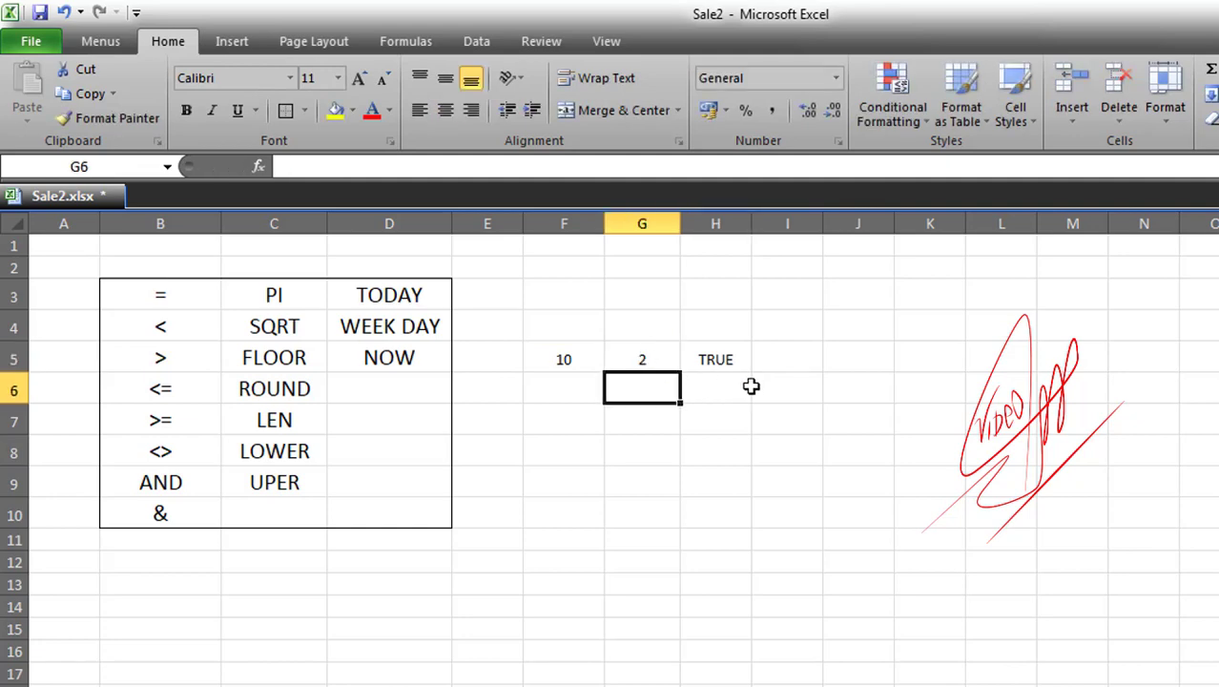
{"action": "left_click", "coordinate": [719, 361]}
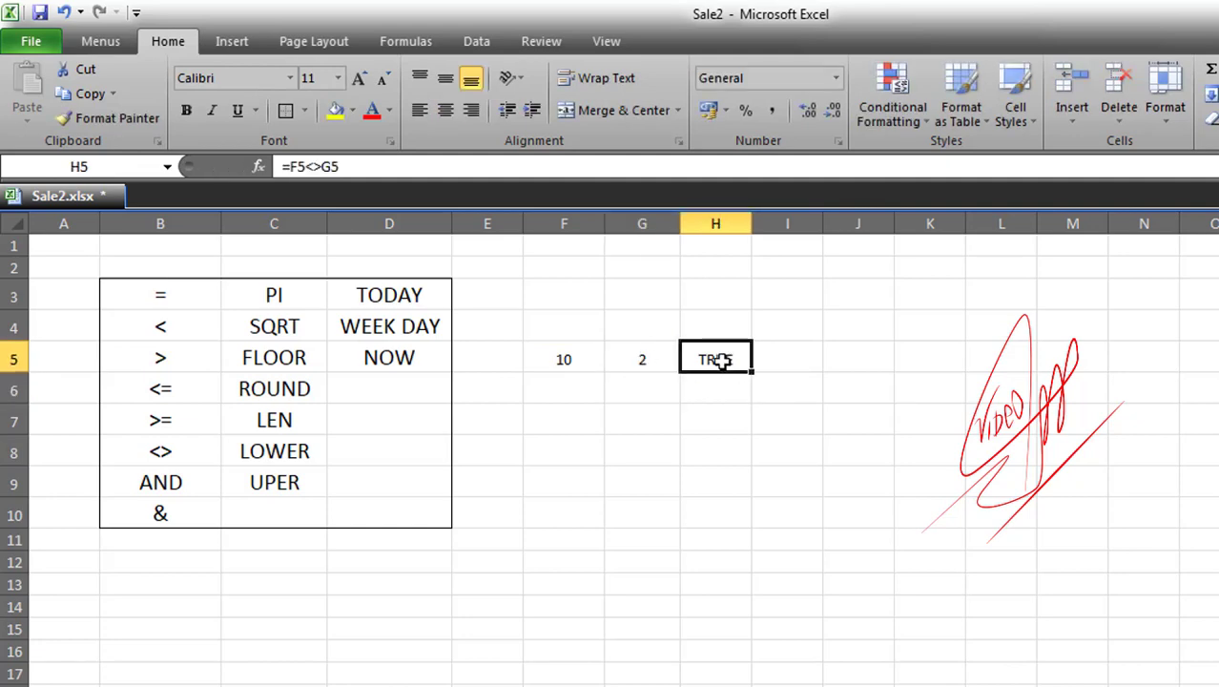
{"action": "double_click", "coordinate": [719, 361]}
{"action": "key", "text": "Escape"}
{"action": "left_click", "coordinate": [561, 361]}
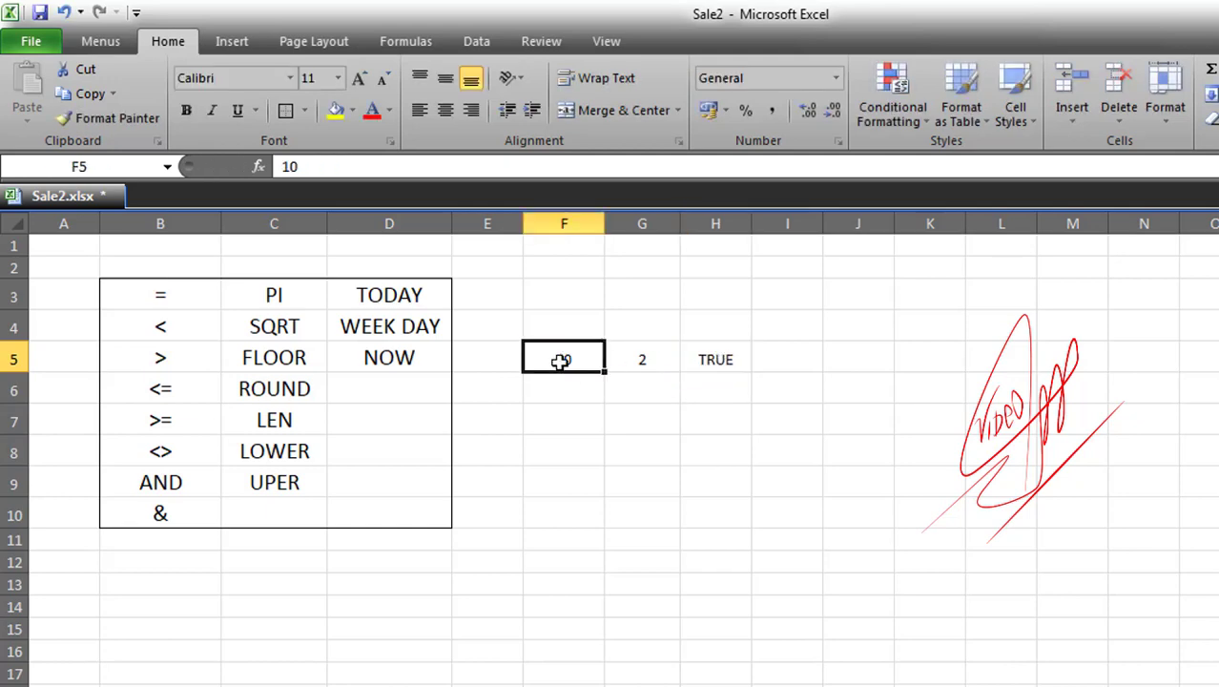
{"action": "left_click", "coordinate": [647, 362]}
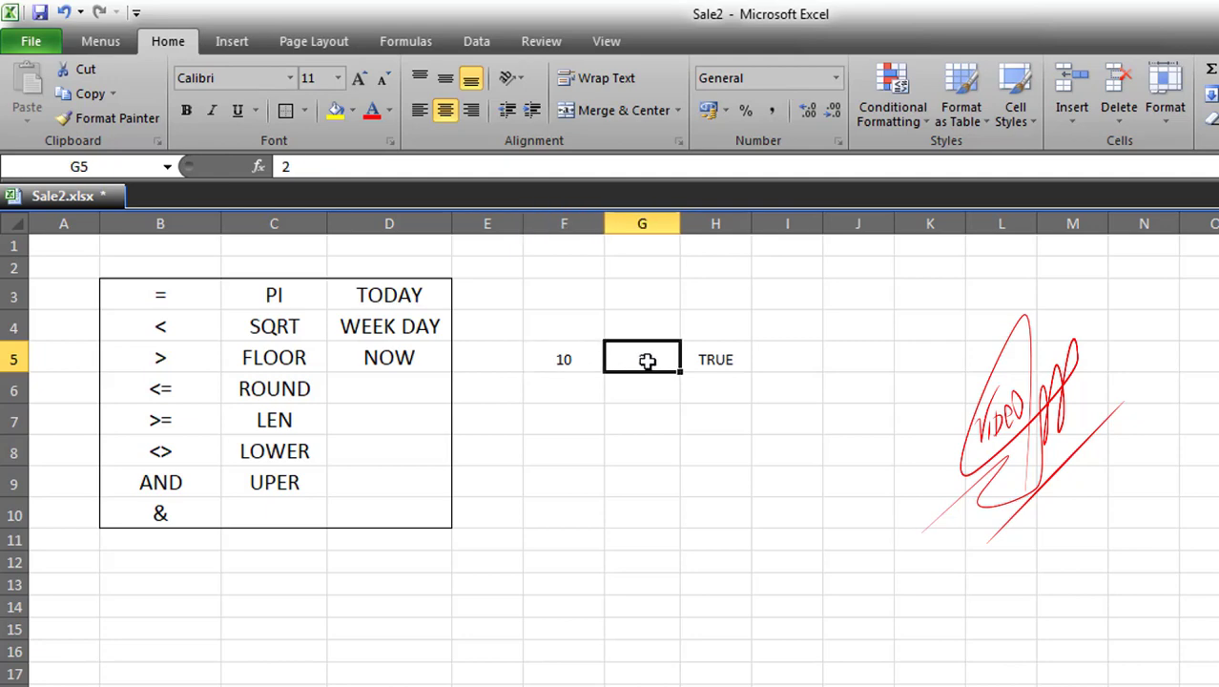
{"action": "left_click", "coordinate": [715, 359]}
Change the number in F5 to 2 and check the comparison result in H5
{"action": "left_click", "coordinate": [577, 360]}
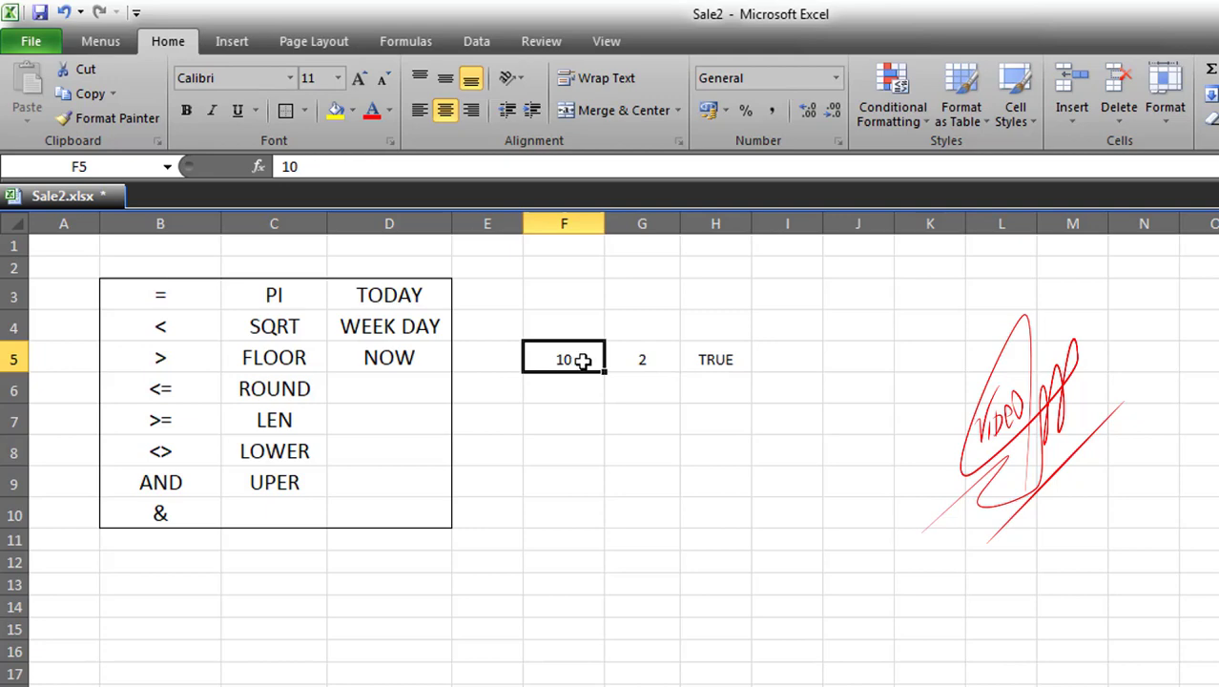
{"action": "type", "text": "2"}
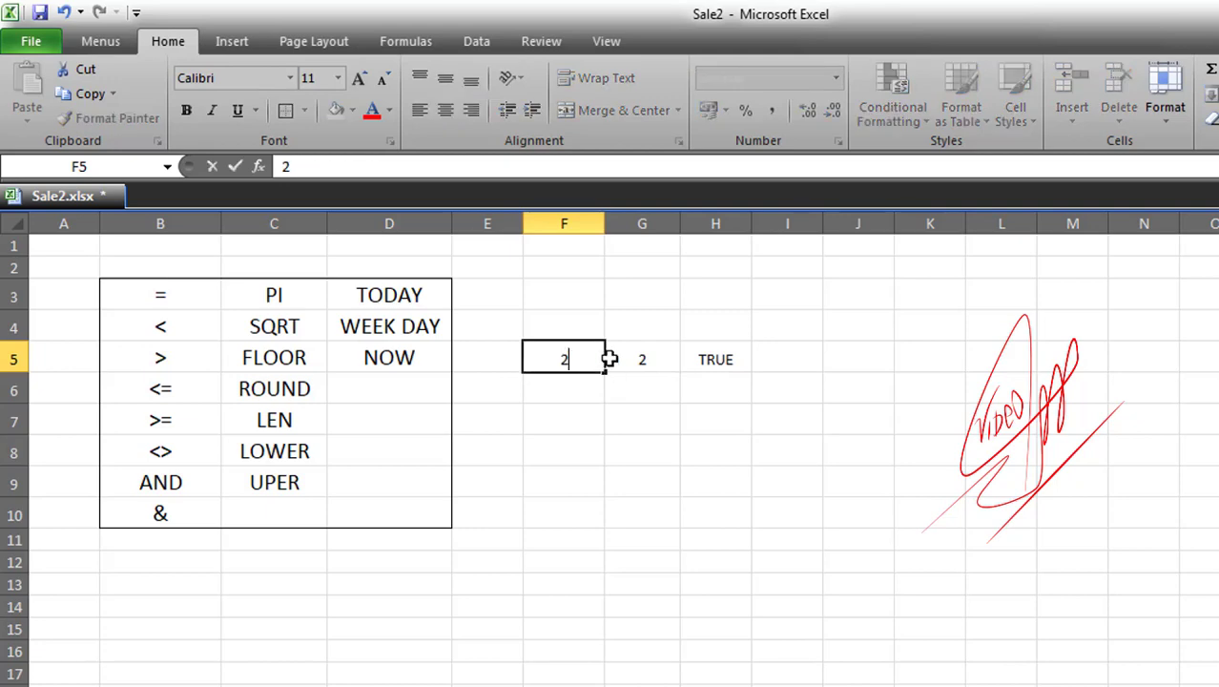
{"action": "key", "text": "Return"}
{"action": "left_click", "coordinate": [718, 356]}
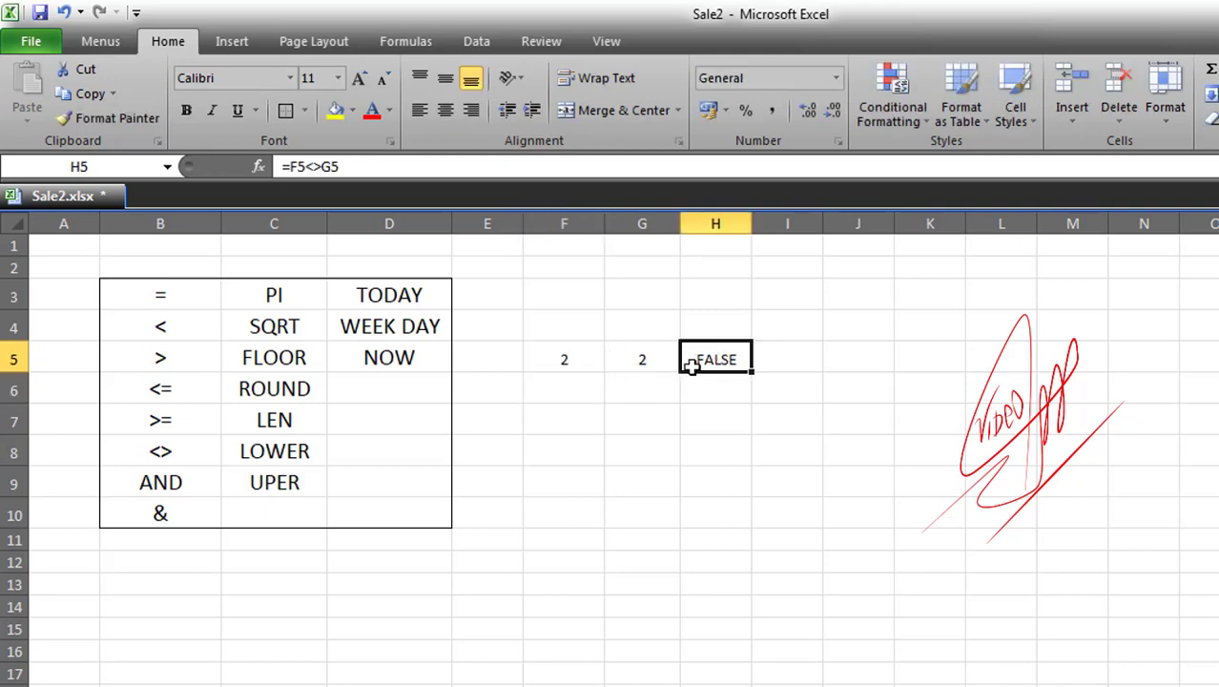
Examine the equal numbers in F5 and G5 and the <> operator in the H5 formula
{"action": "left_click", "coordinate": [558, 360]}
{"action": "left_click", "coordinate": [637, 358]}
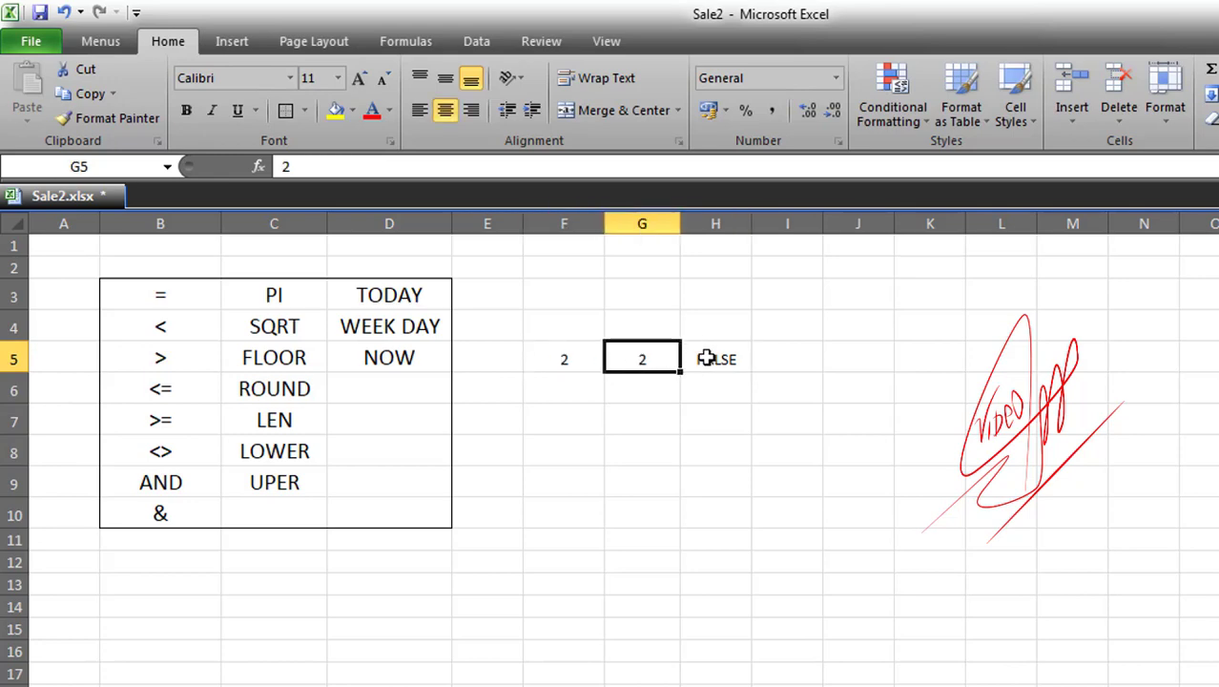
{"action": "double_click", "coordinate": [707, 359]}
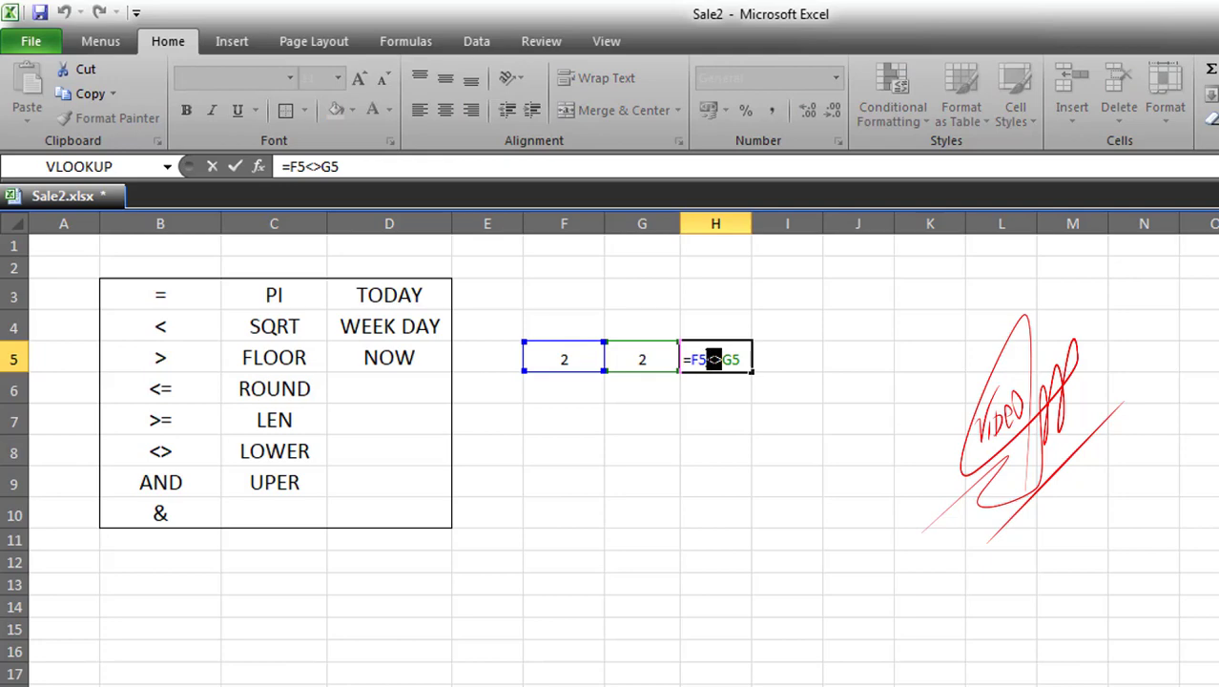
{"action": "key", "text": "Escape"}
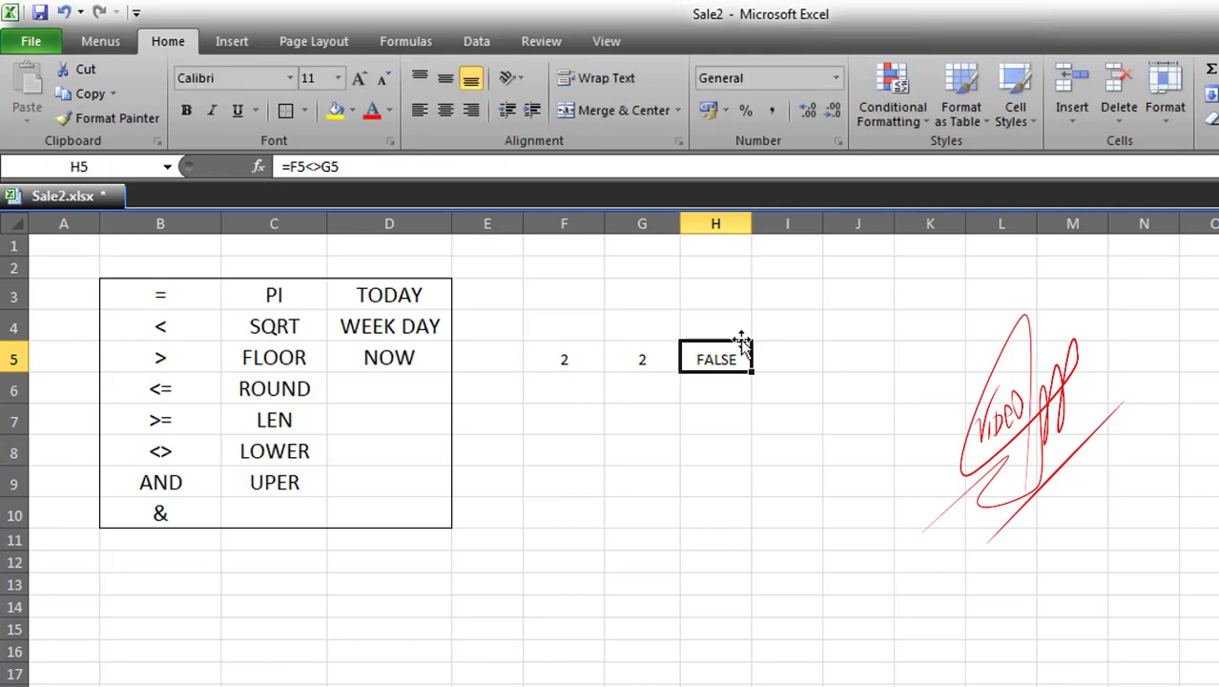
{"action": "left_click_drag", "start_coordinate": [553, 361], "coordinate": [639, 357]}
{"action": "left_click", "coordinate": [572, 359]}
{"action": "left_click", "coordinate": [651, 361]}
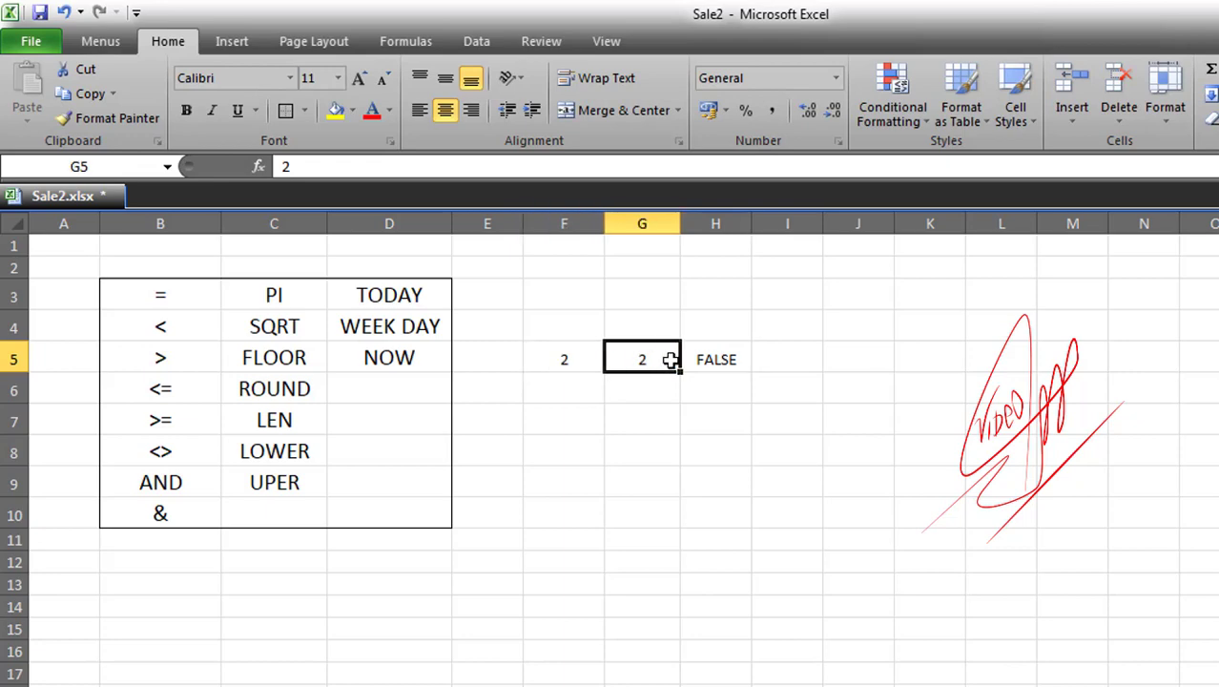
{"action": "left_click", "coordinate": [728, 359]}
{"action": "double_click", "coordinate": [706, 360]}
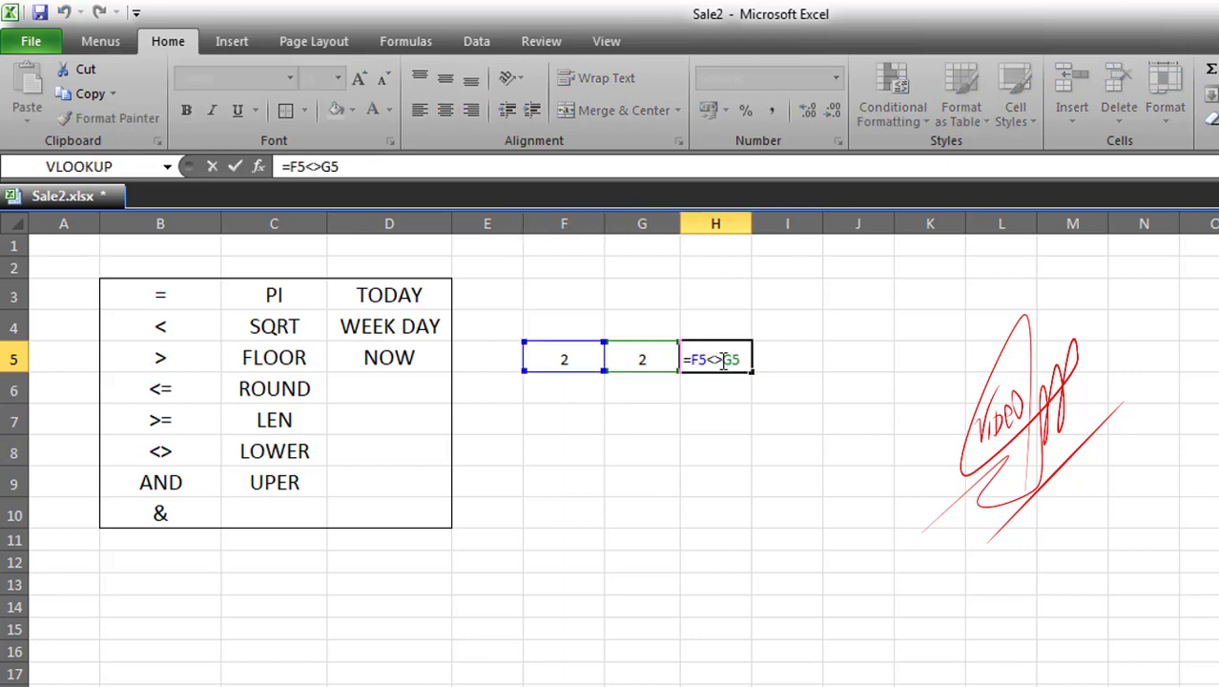
{"action": "key", "text": "Escape"}
{"action": "left_click", "coordinate": [561, 360]}
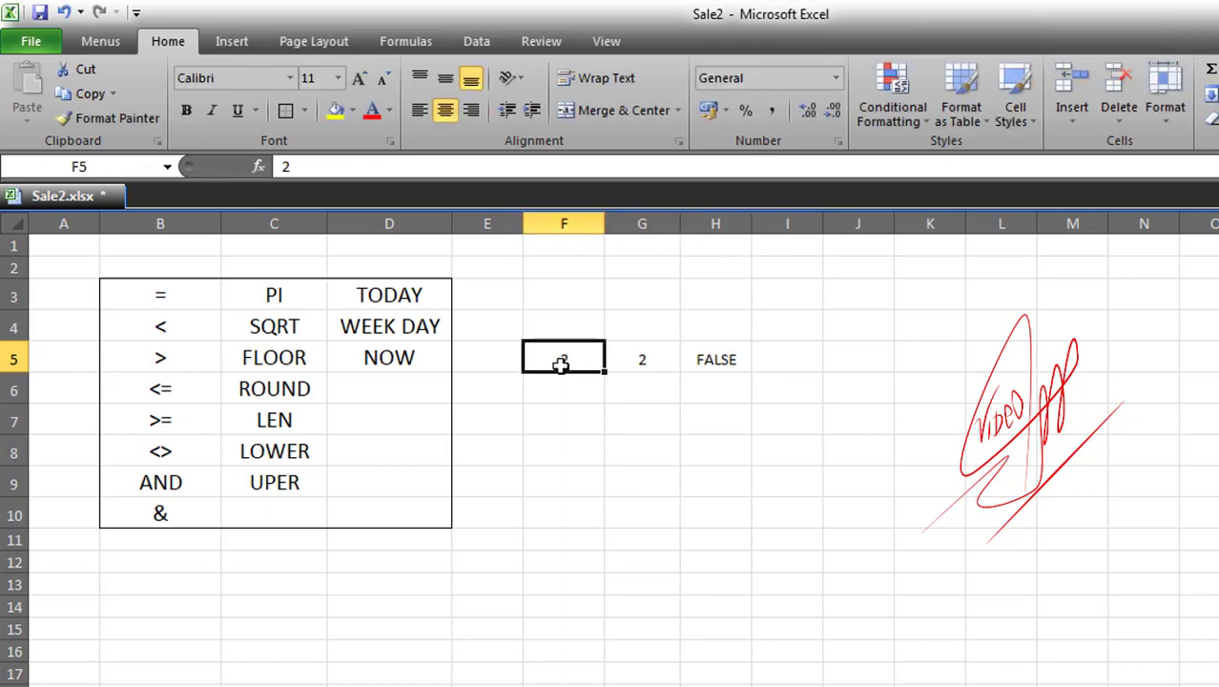
Change the number in G5 to 3 and check the comparison result in H5
{"action": "left_click", "coordinate": [638, 361]}
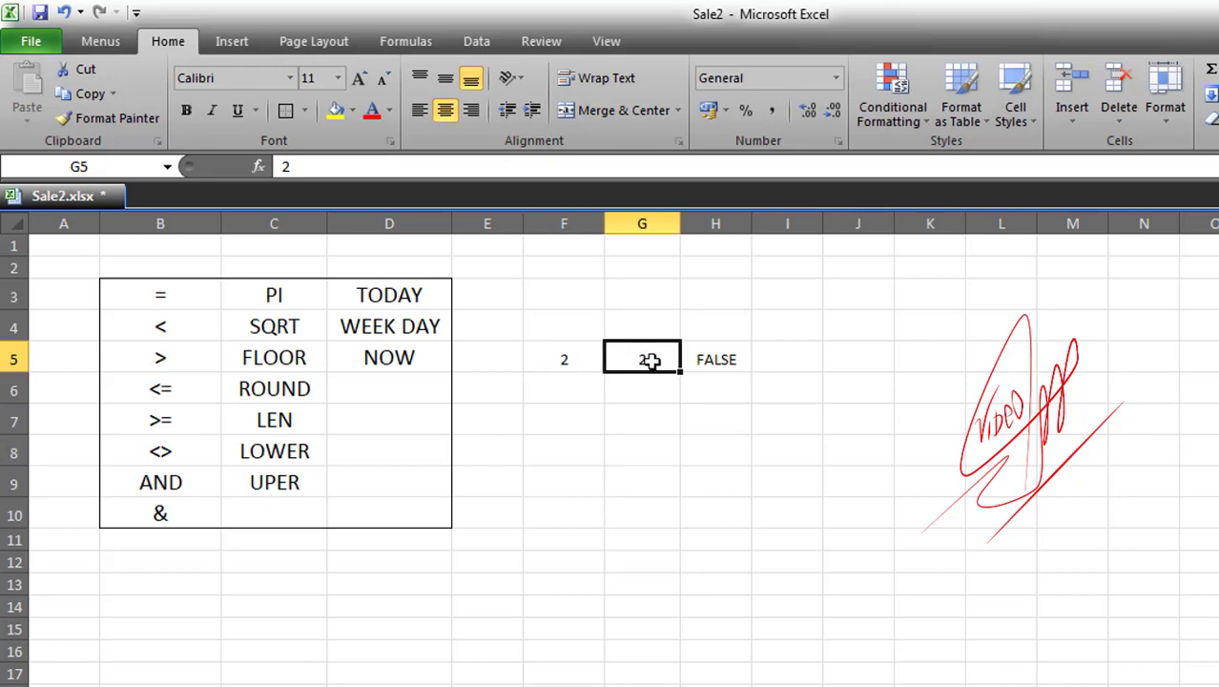
{"action": "type", "text": "3"}
{"action": "key", "text": "Return"}
{"action": "left_click", "coordinate": [702, 359]}
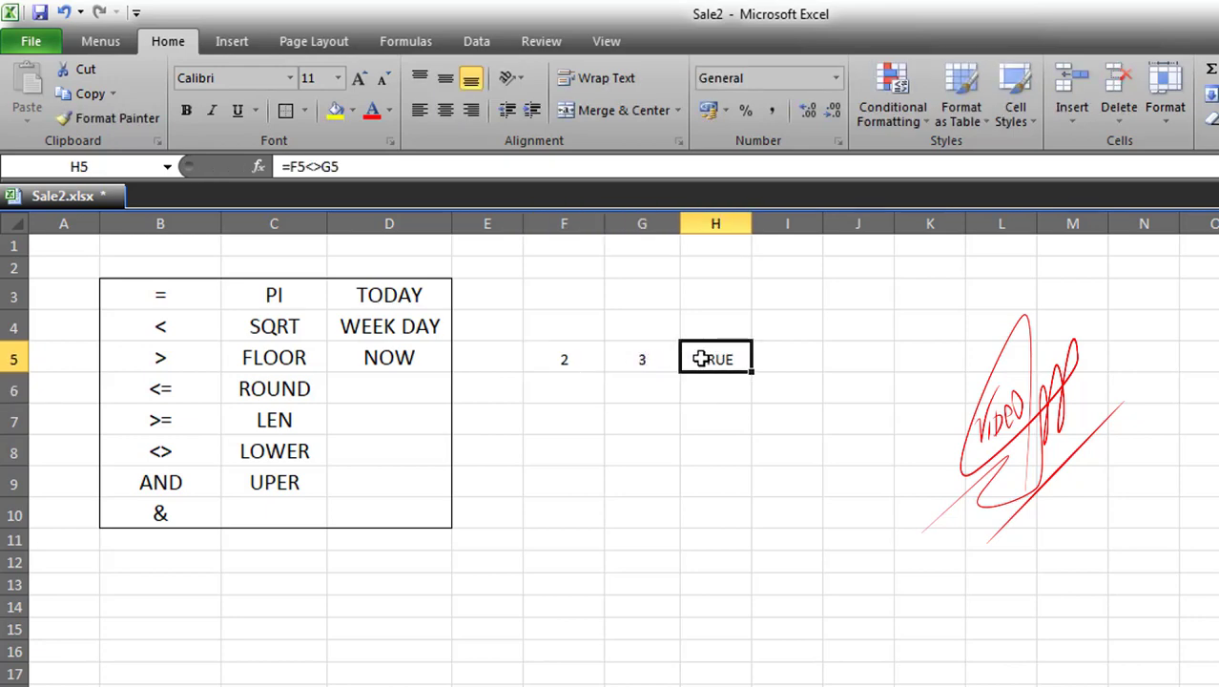
Clear the sample numbers and the not-equal formula from cells F5:H5
{"action": "left_click", "coordinate": [561, 364]}
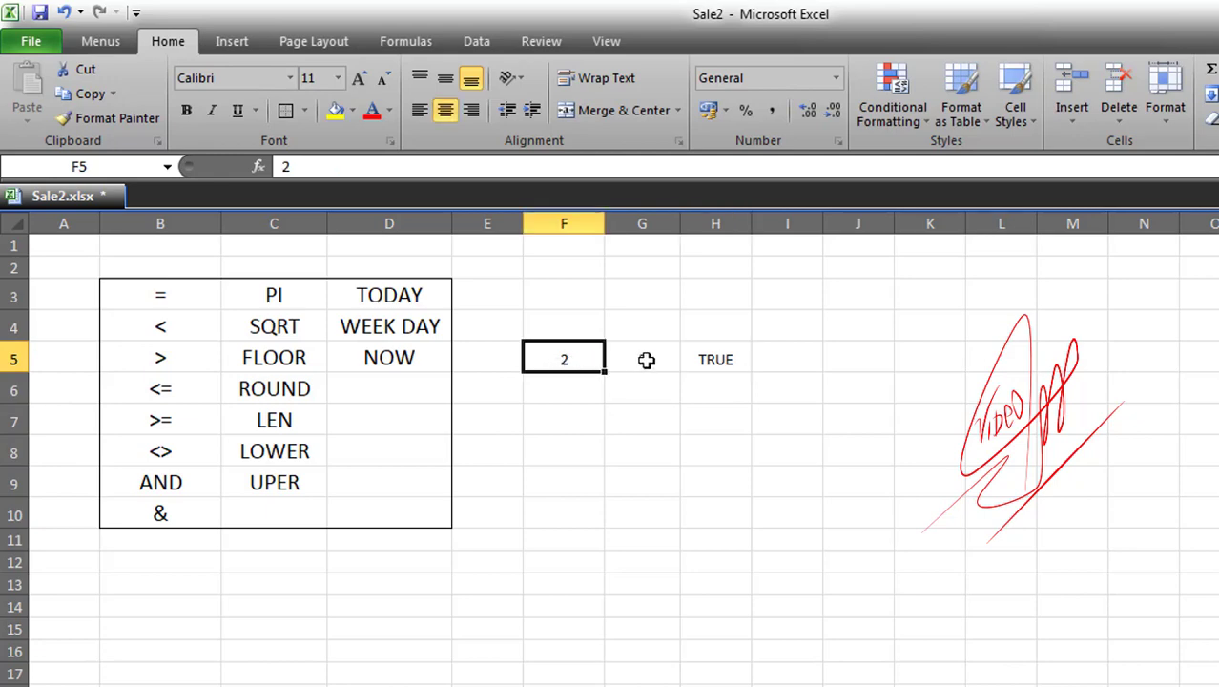
{"action": "left_click", "coordinate": [646, 359]}
{"action": "left_click_drag", "start_coordinate": [559, 359], "coordinate": [745, 354]}
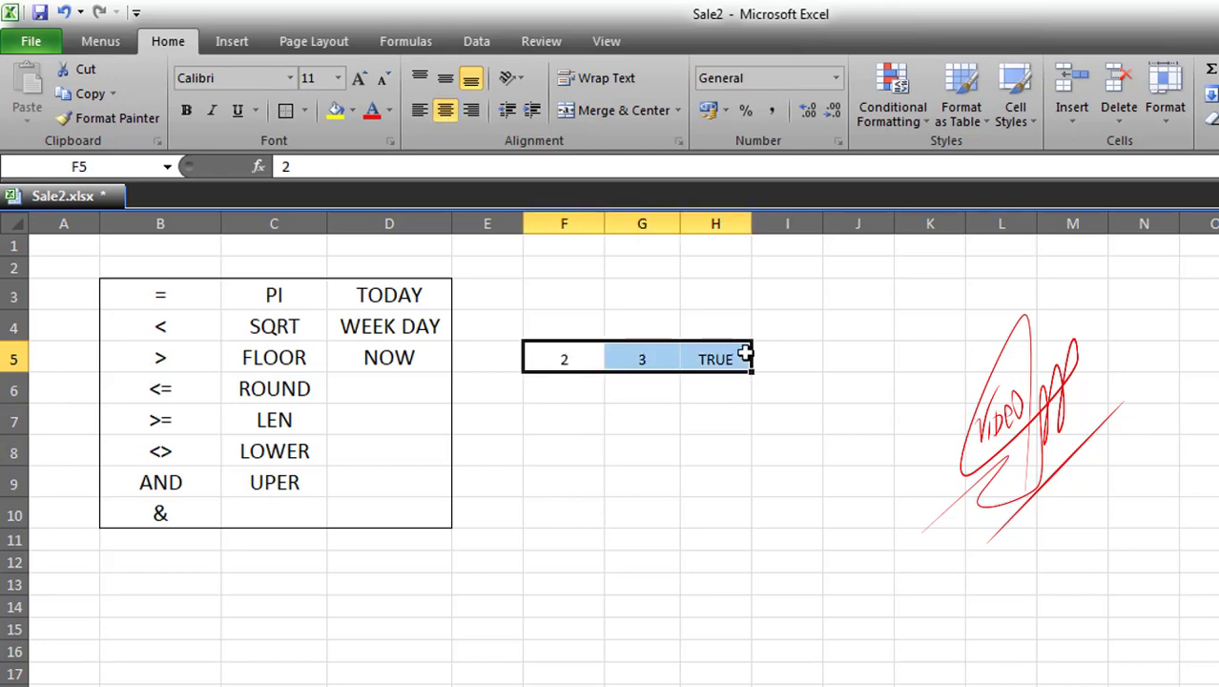
{"action": "left_click", "coordinate": [706, 448]}
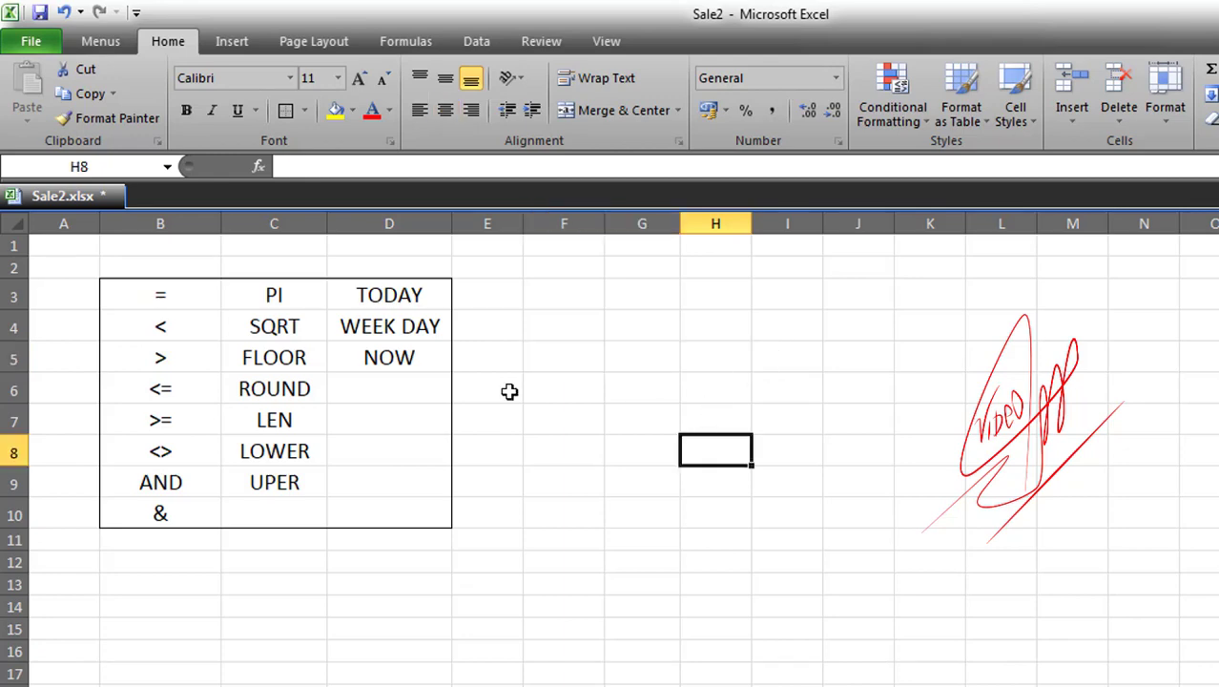
Point out the AND entry in the list and enter an AND formula in G6 testing whether E6>F6
{"action": "left_click", "coordinate": [170, 452]}
{"action": "left_click", "coordinate": [159, 486]}
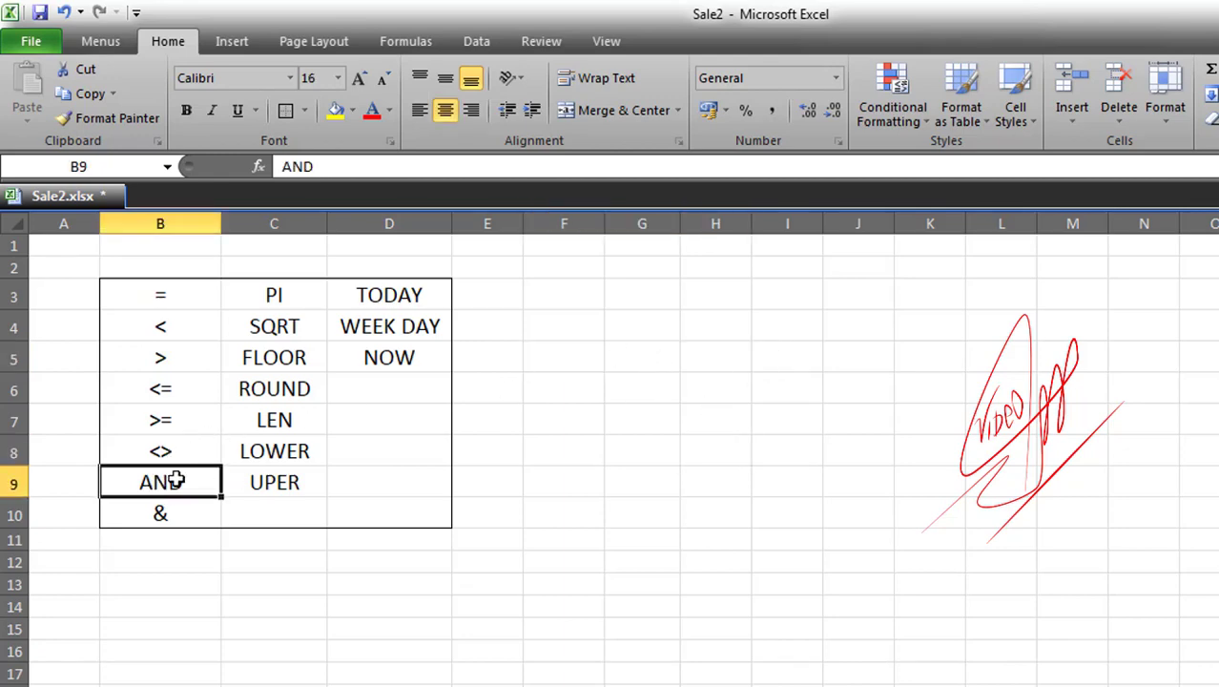
{"action": "left_click", "coordinate": [628, 410]}
{"action": "left_click", "coordinate": [622, 391]}
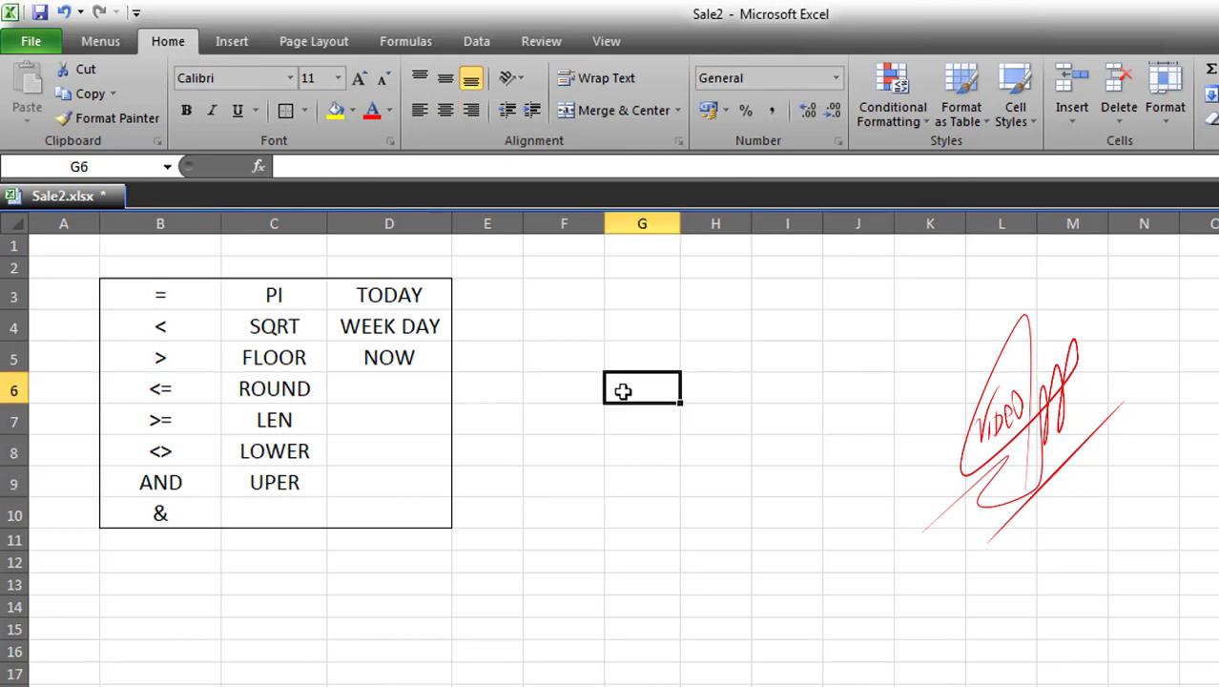
{"action": "type", "text": "="}
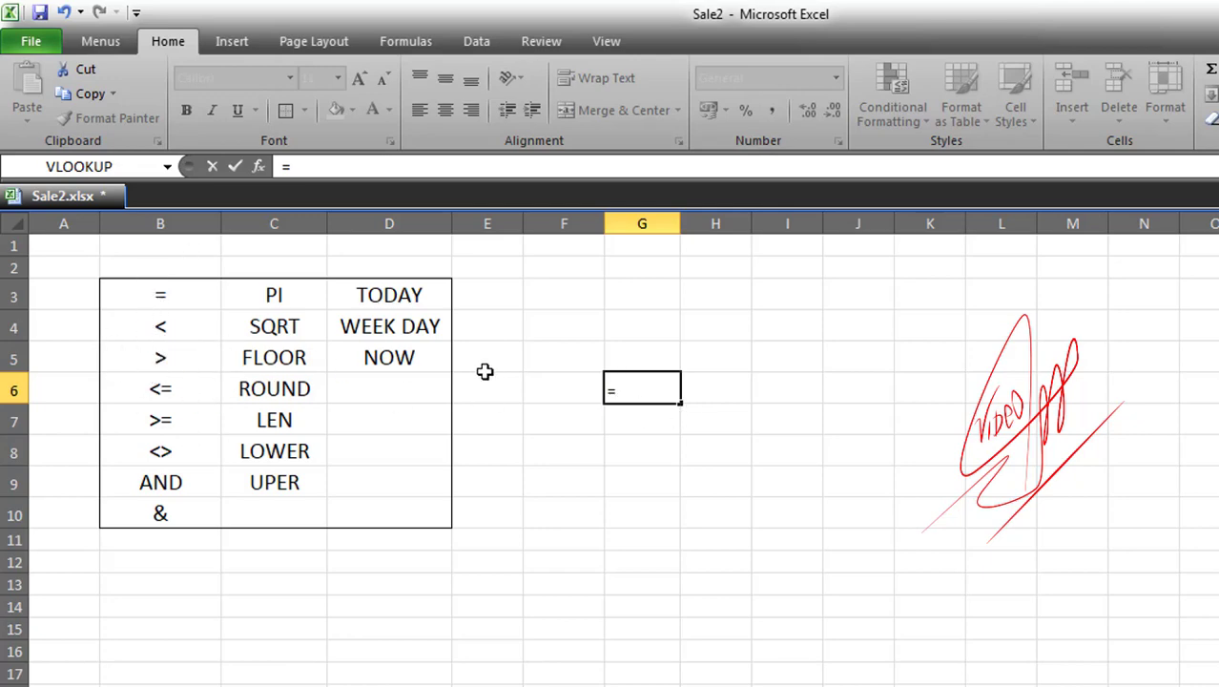
{"action": "type", "text": "A"}
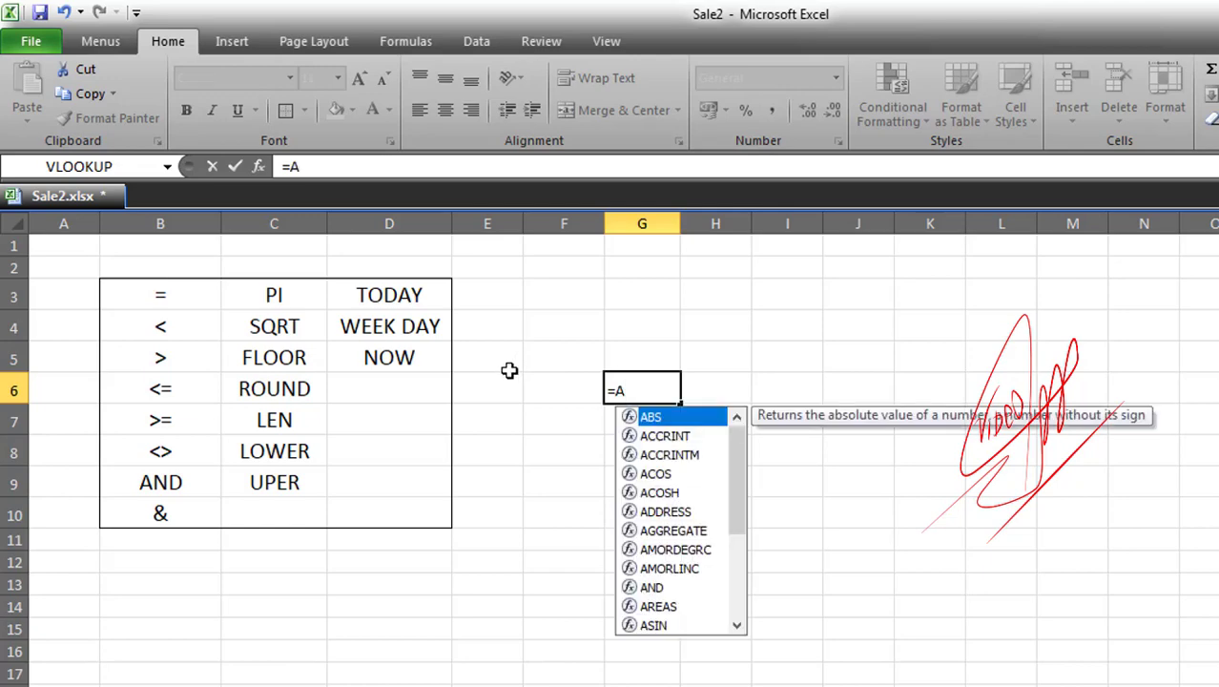
{"action": "type", "text": "ND("}
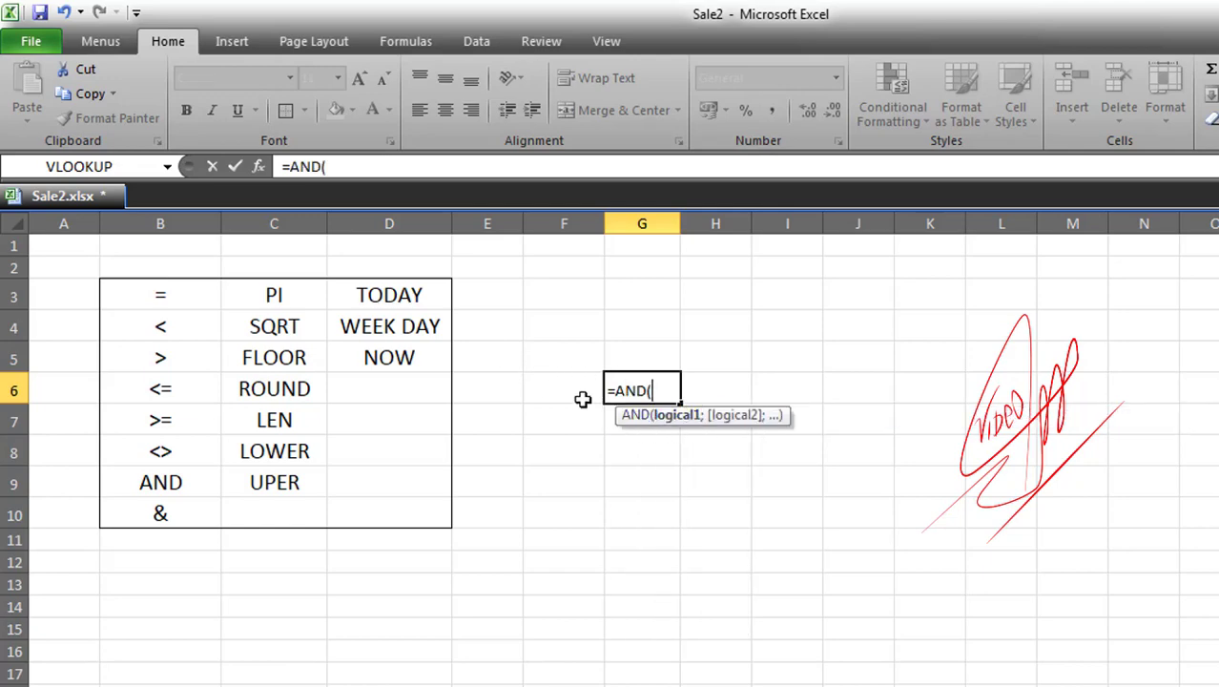
{"action": "left_click", "coordinate": [489, 387]}
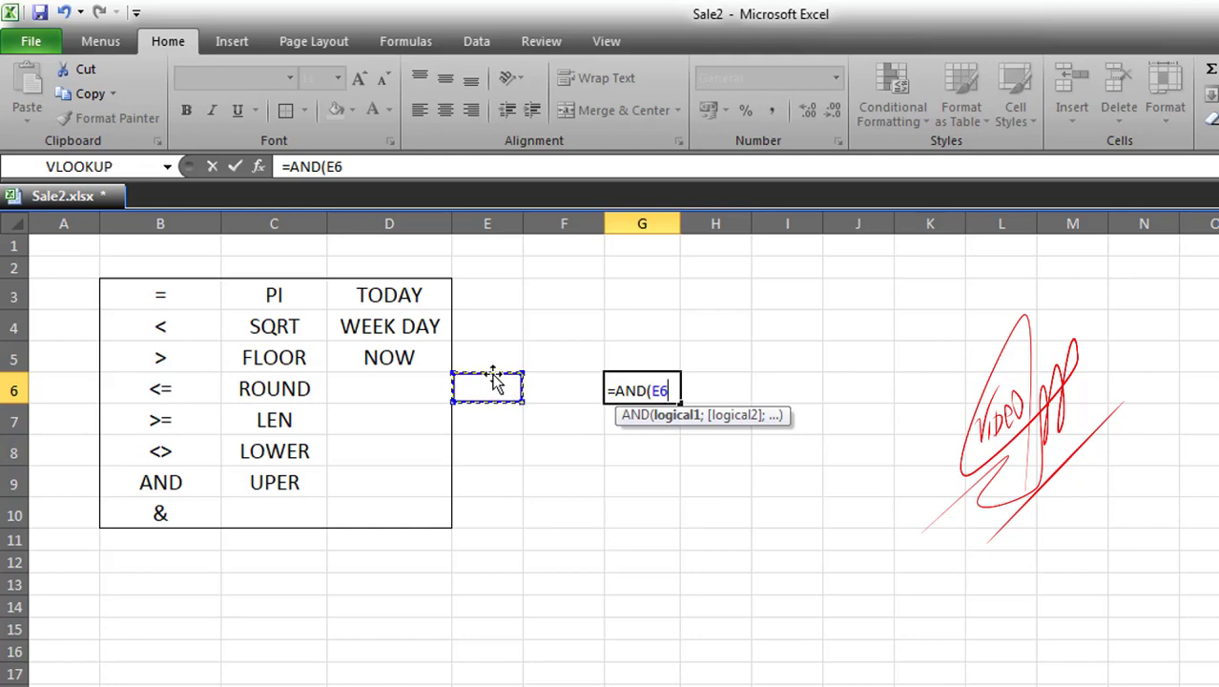
{"action": "type", "text": ">"}
{"action": "left_click", "coordinate": [552, 389]}
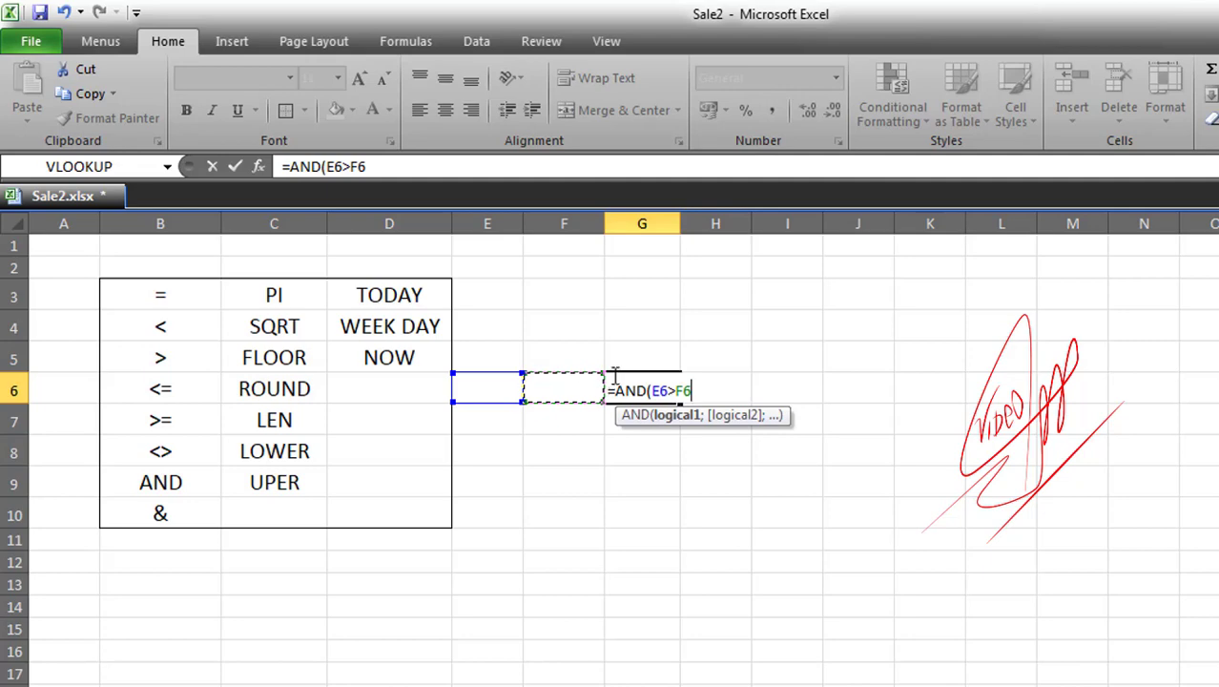
{"action": "key", "text": "Return"}
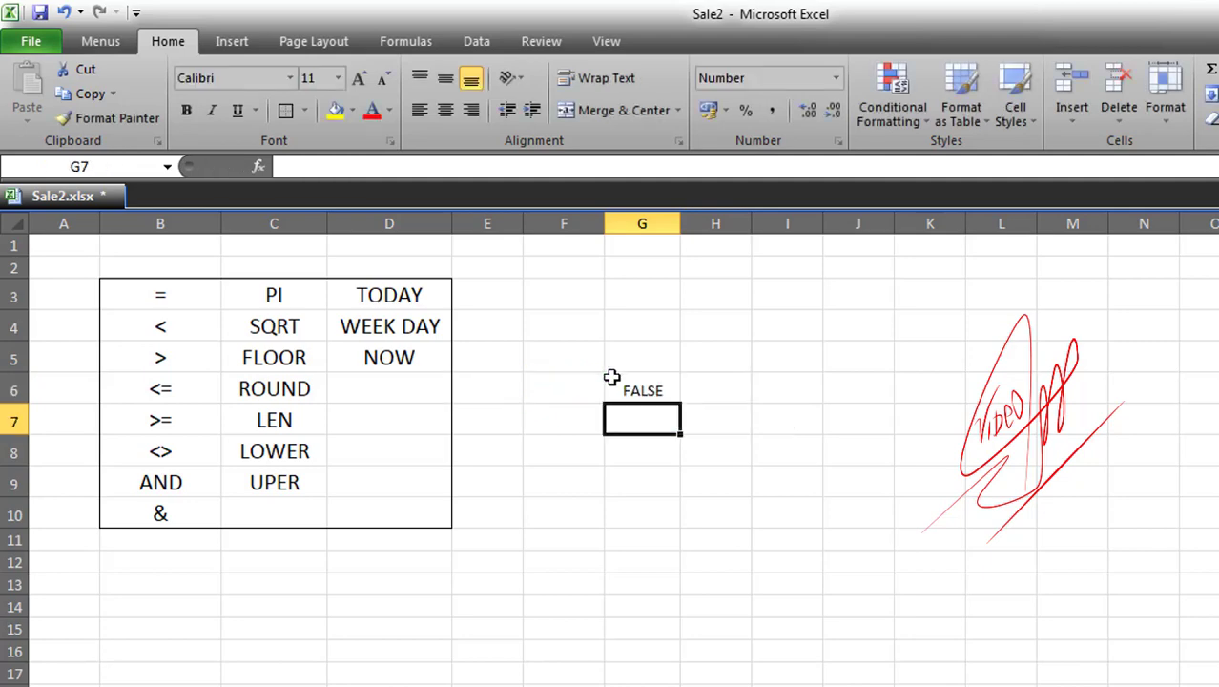
Enter the sample numbers 1 in cell E6 and 5 in cell F6 for the AND formula
{"action": "left_click", "coordinate": [512, 390]}
{"action": "double_click", "coordinate": [520, 387]}
{"action": "type", "text": "1"}
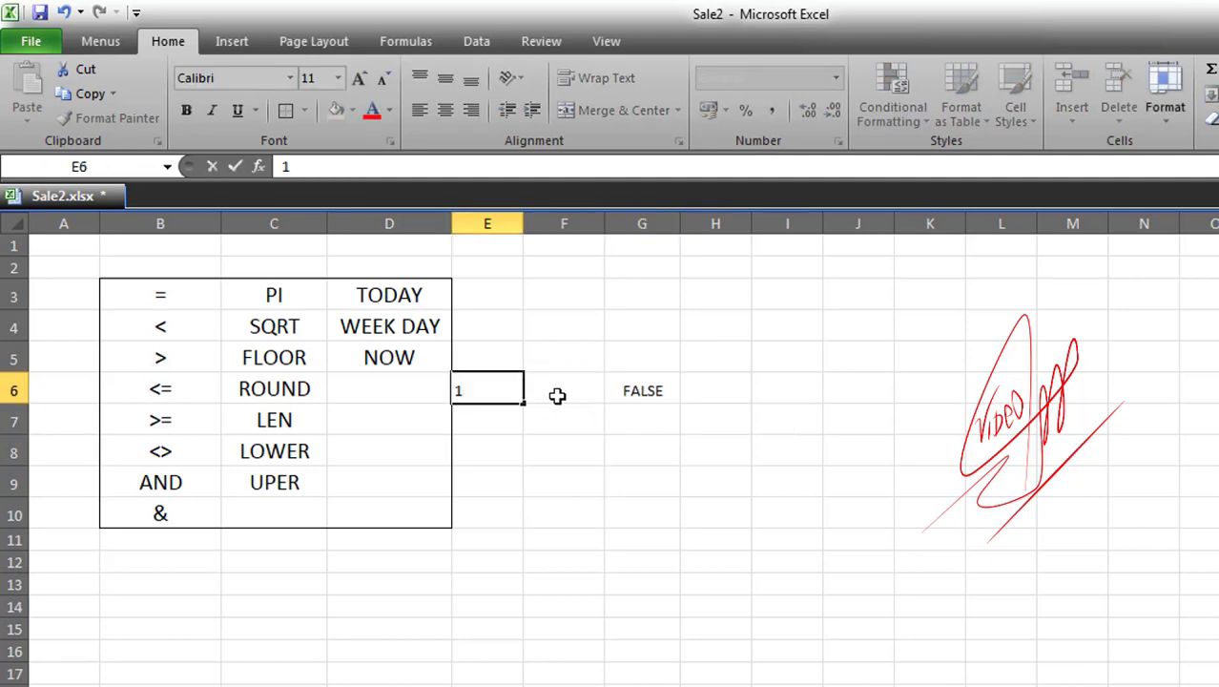
{"action": "left_click", "coordinate": [554, 394]}
{"action": "type", "text": "5"}
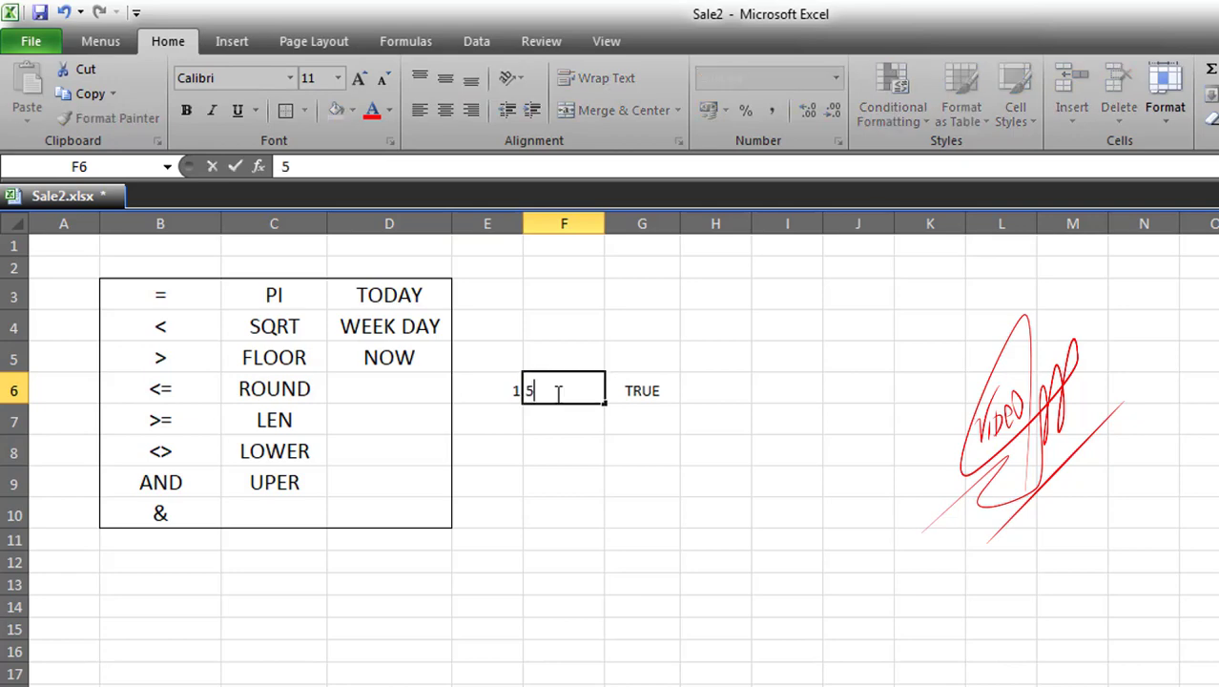
{"action": "left_click", "coordinate": [598, 431]}
{"action": "left_click", "coordinate": [563, 381]}
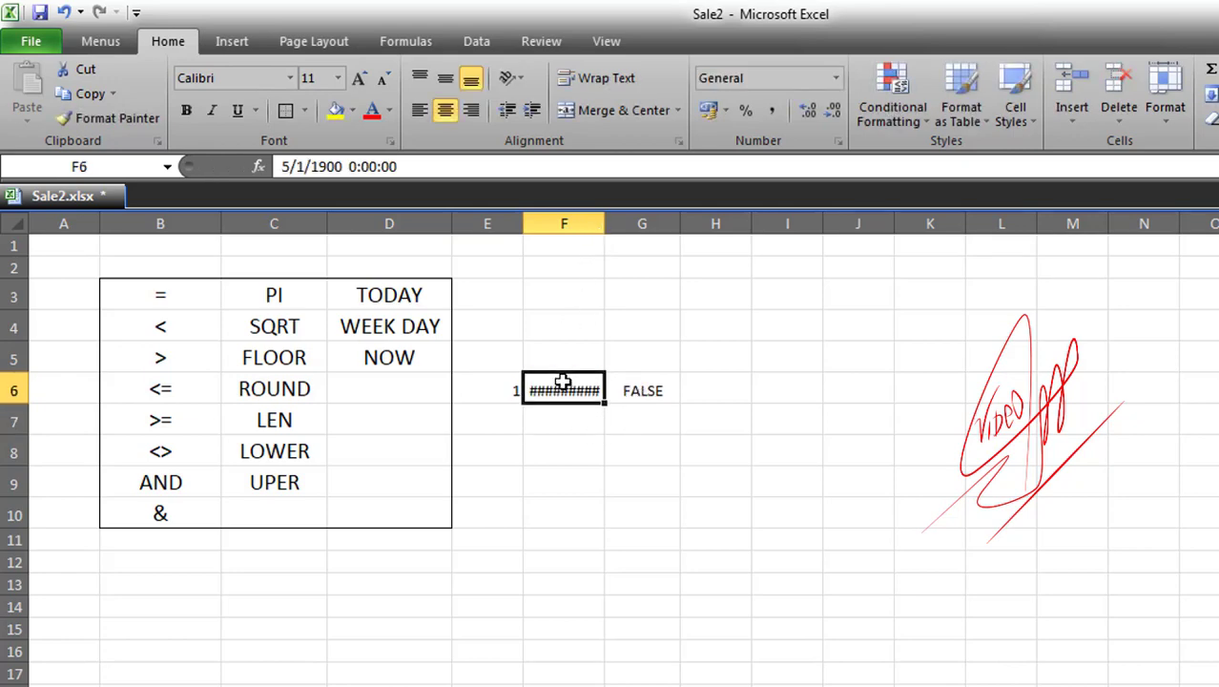
Set the number format of cell F6 to General
{"action": "key", "text": "Return"}
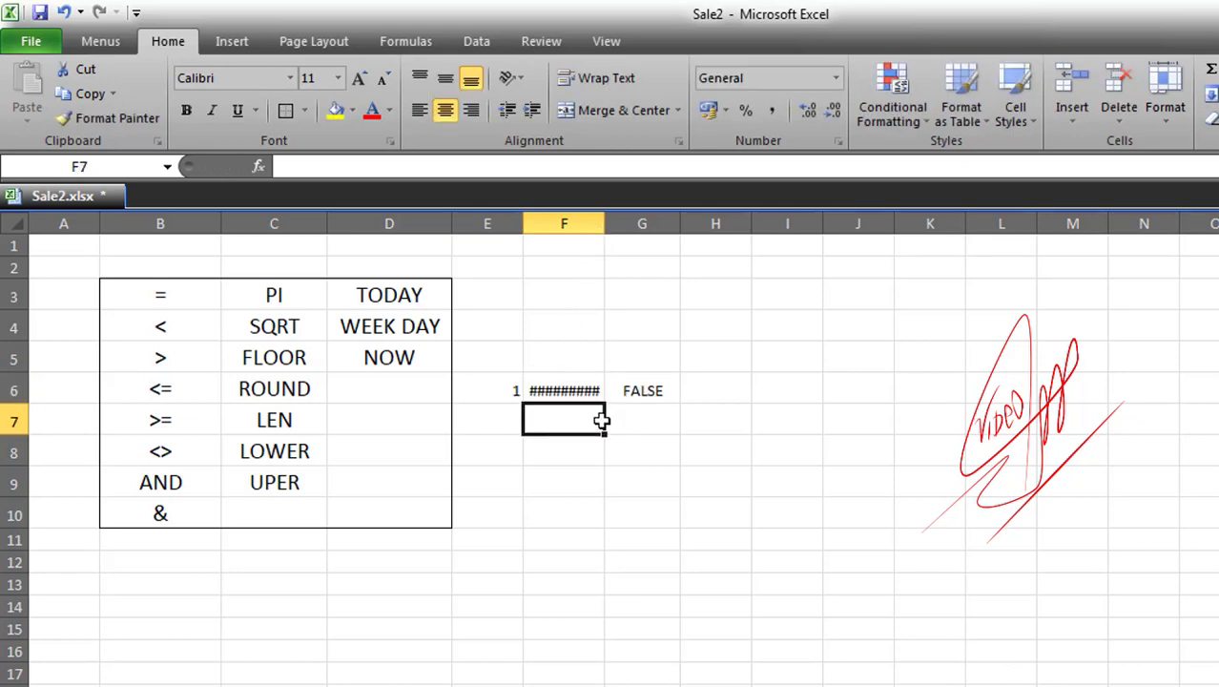
{"action": "right_click", "coordinate": [584, 389]}
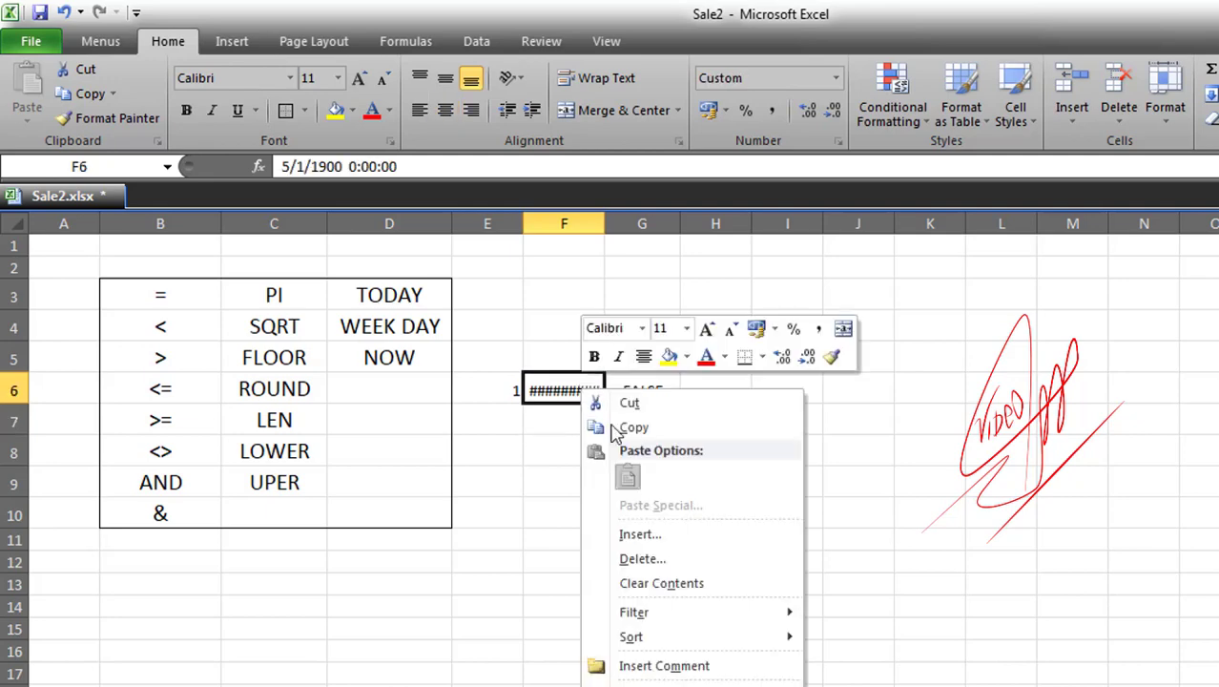
{"action": "left_click", "coordinate": [648, 684]}
{"action": "left_click", "coordinate": [428, 395]}
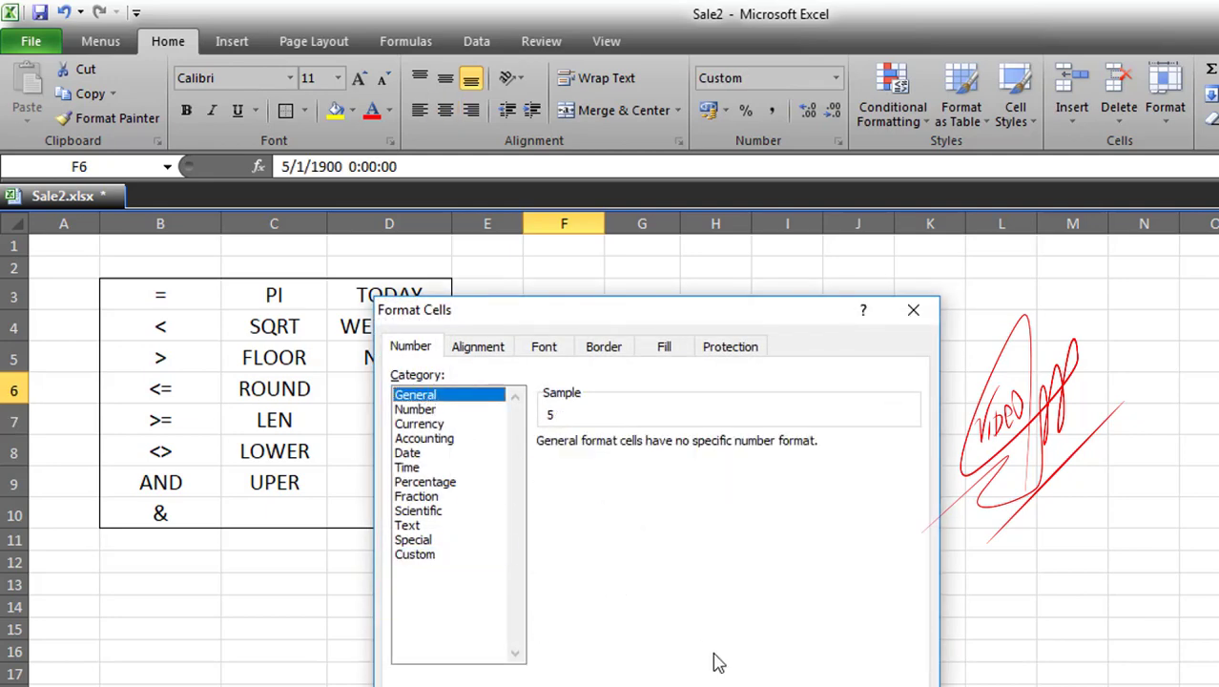
{"action": "key", "text": "Return"}
{"action": "left_click", "coordinate": [620, 441]}
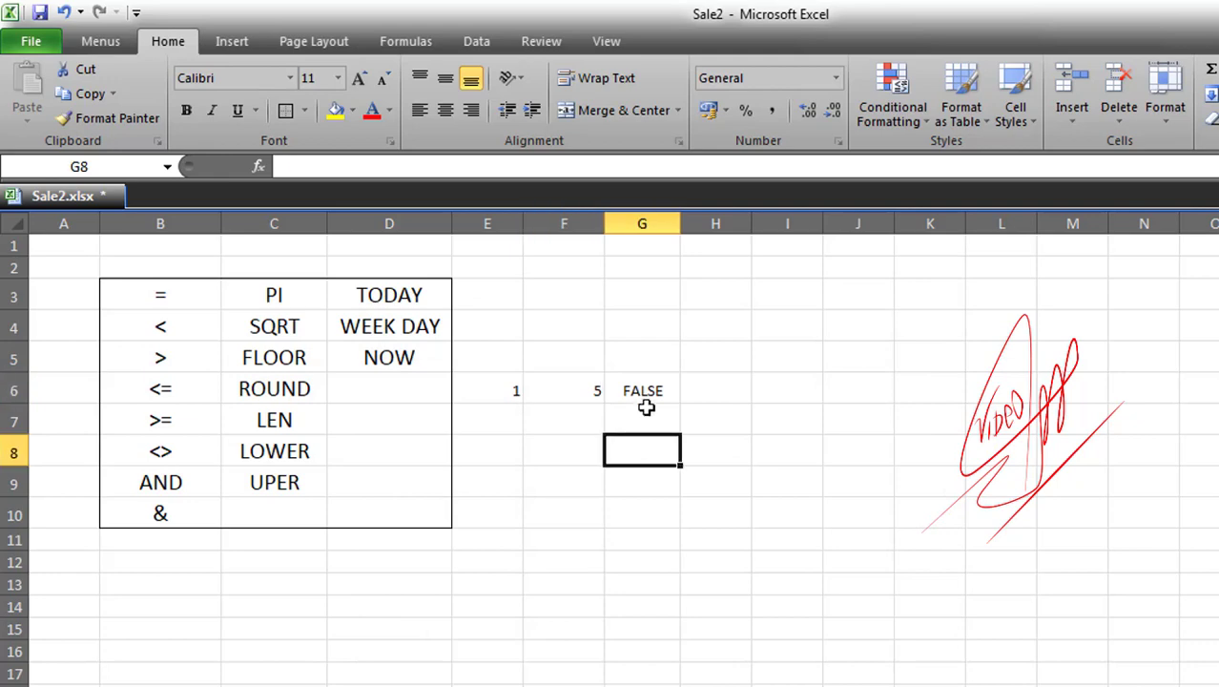
Inspect the AND formula in G6 and the cells it refers to
{"action": "left_click", "coordinate": [647, 398]}
{"action": "double_click", "coordinate": [649, 393]}
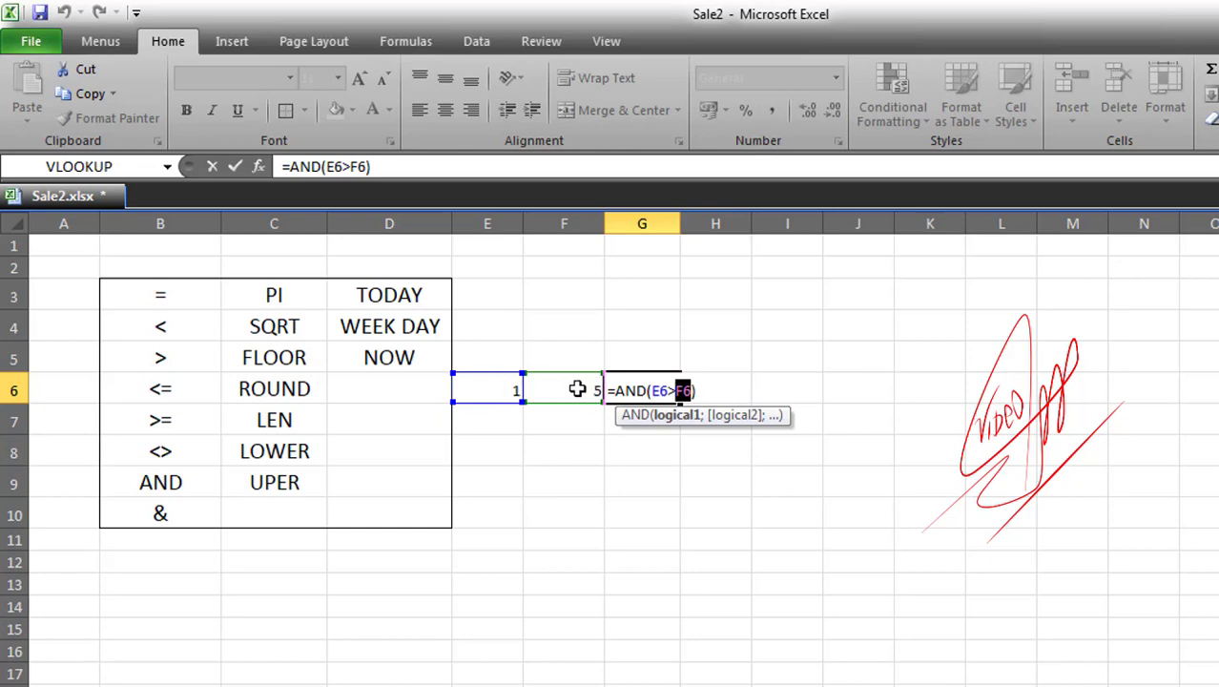
{"action": "key", "text": "ctrl+Return"}
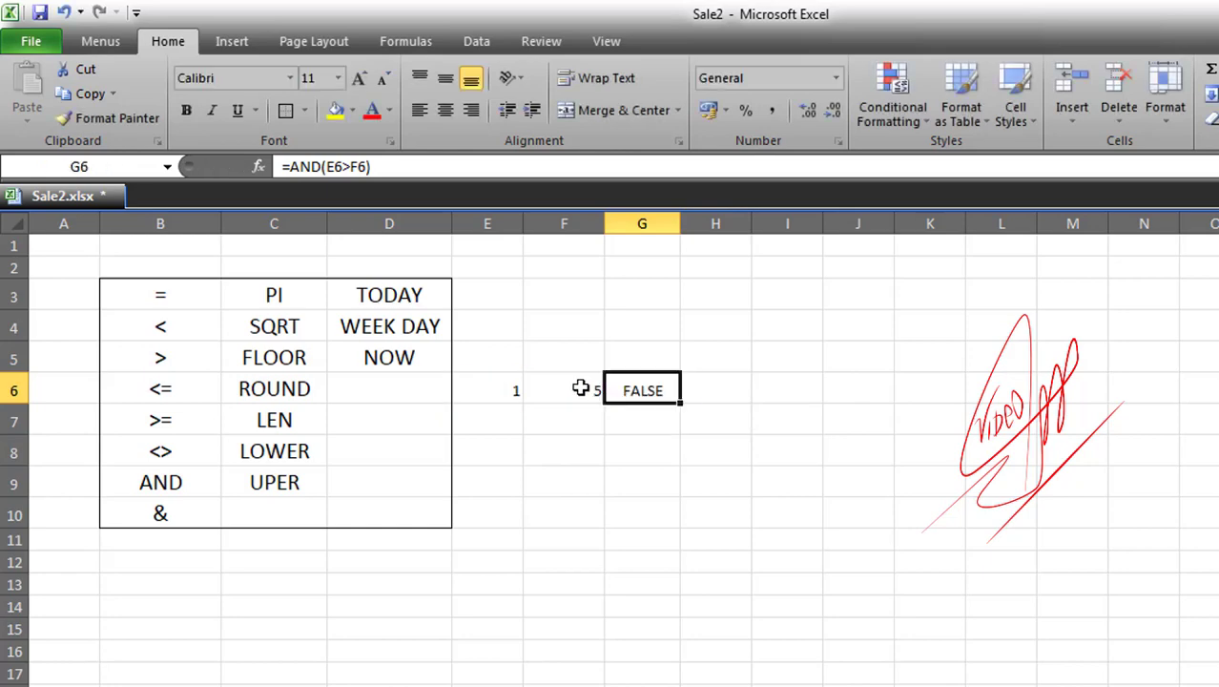
Change the number in E6 to 6 and check the AND result in G6
{"action": "left_click", "coordinate": [507, 394]}
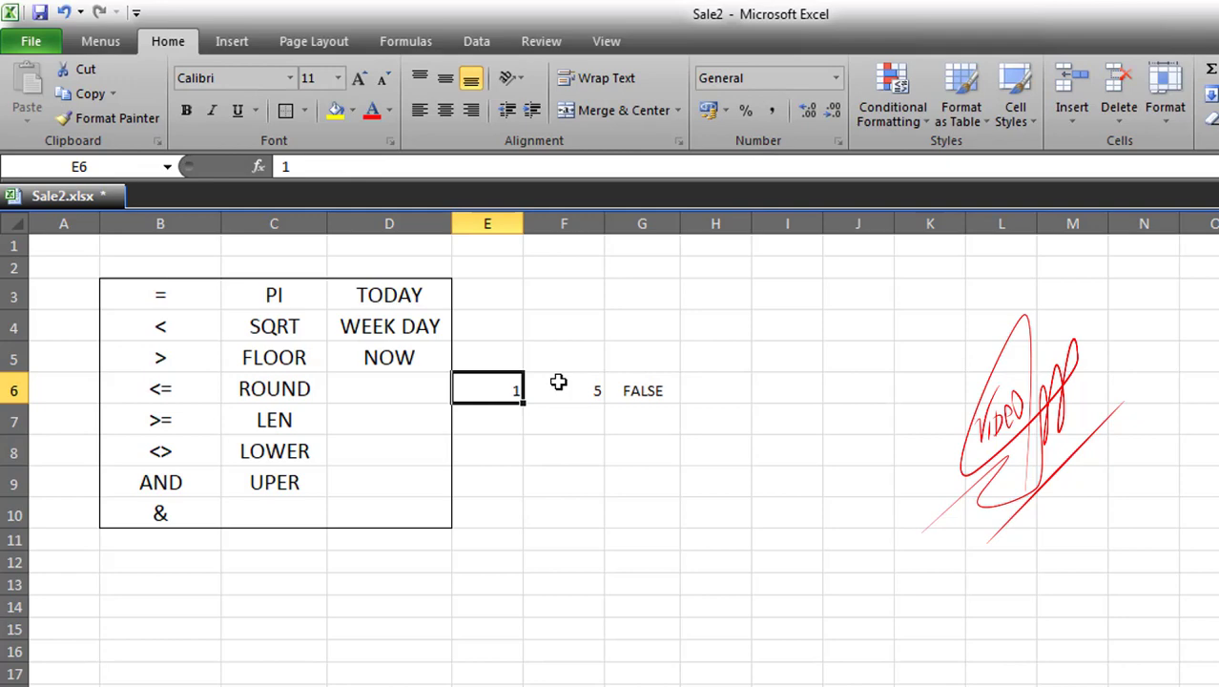
{"action": "type", "text": "6"}
{"action": "key", "text": "Return"}
{"action": "left_click", "coordinate": [647, 392]}
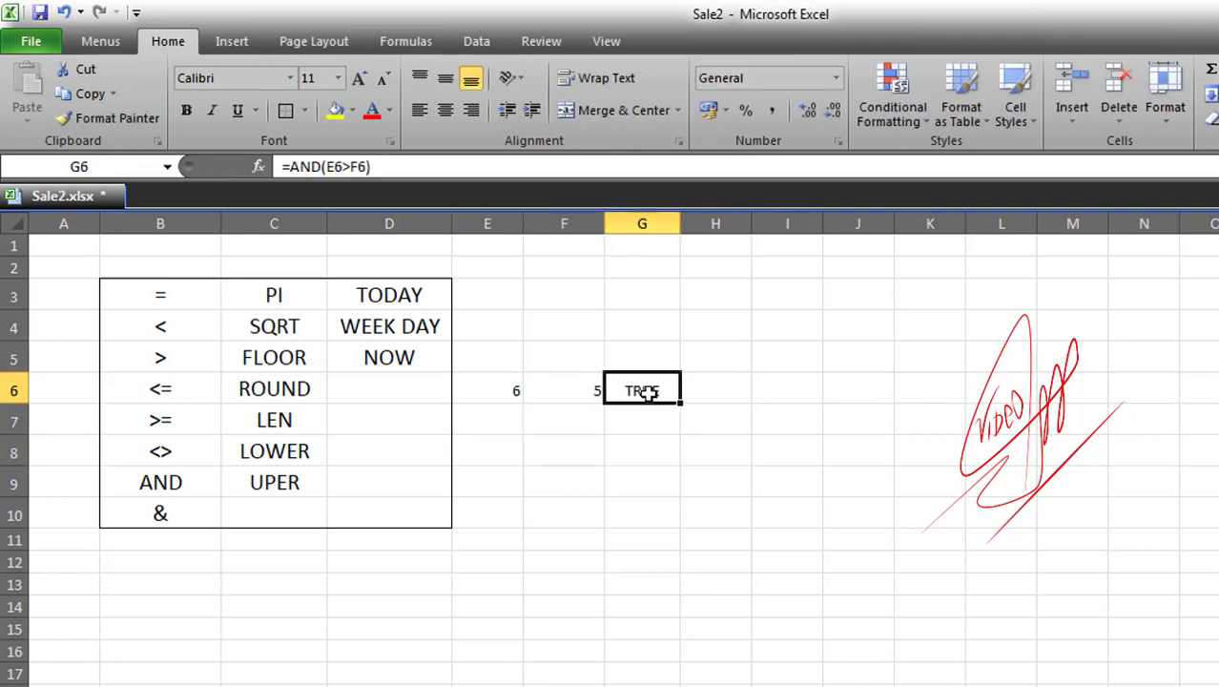
Clear the sample numbers and the AND formula from cells E6:G6
{"action": "left_click_drag", "start_coordinate": [485, 392], "coordinate": [658, 392]}
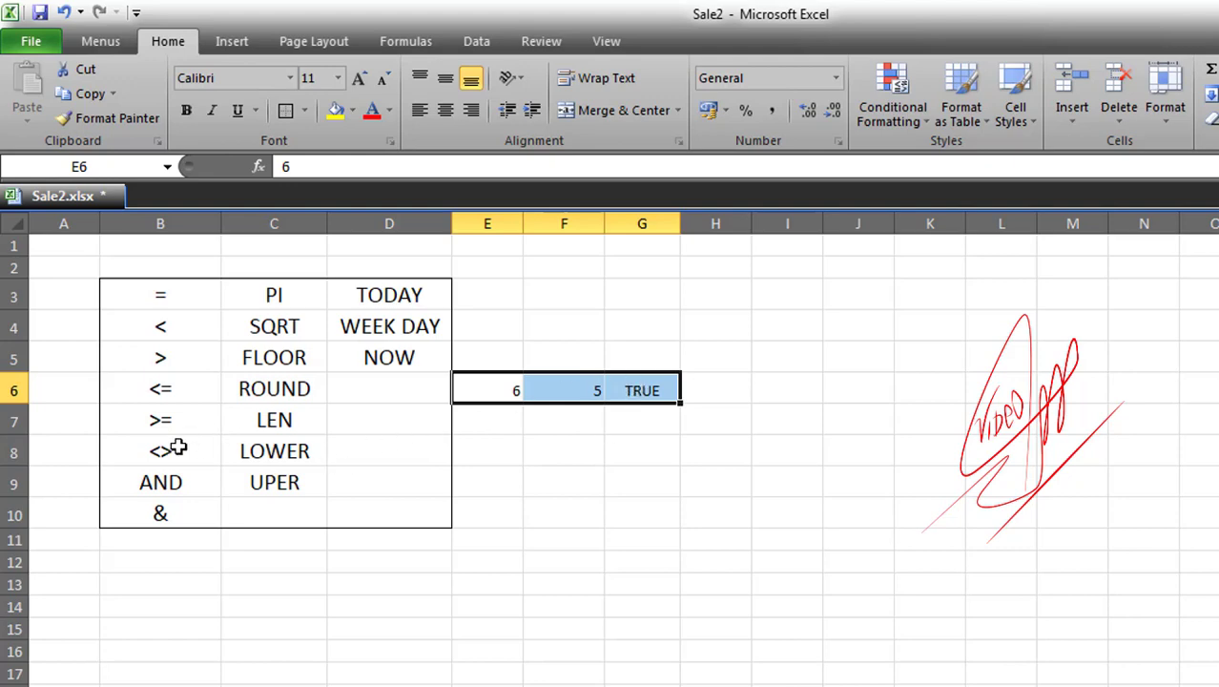
{"action": "key", "text": "BackSpace"}
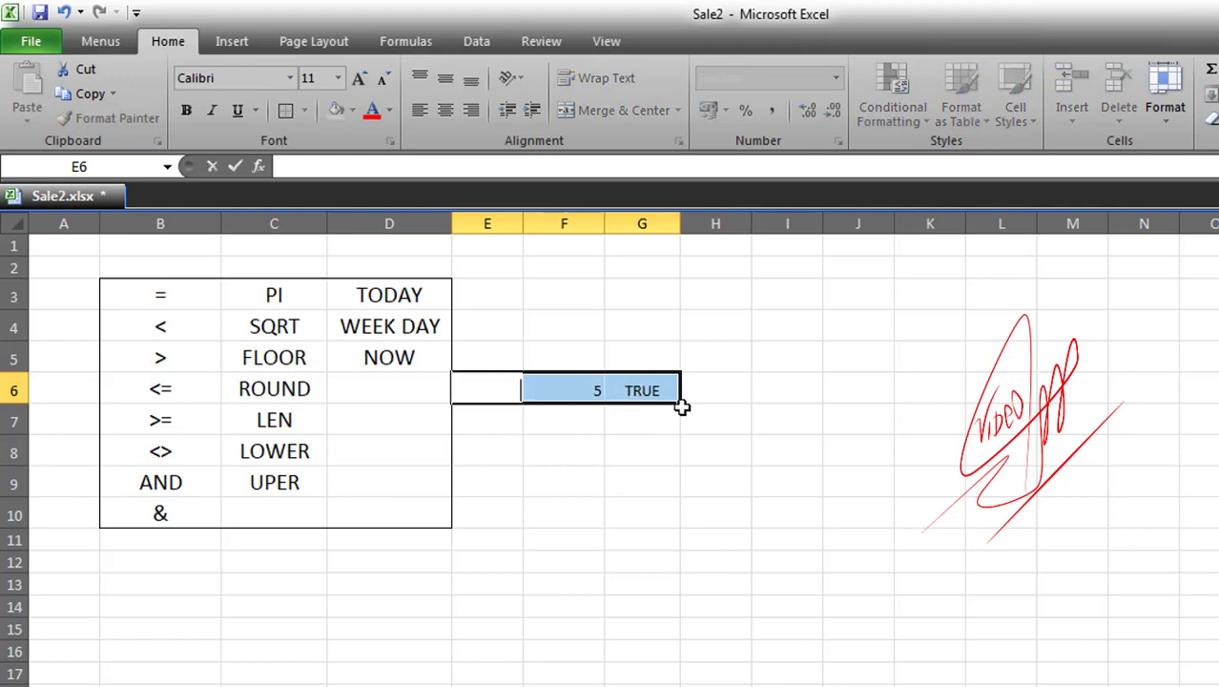
{"action": "left_click", "coordinate": [598, 395]}
{"action": "left_click_drag", "start_coordinate": [659, 403], "coordinate": [656, 403]}
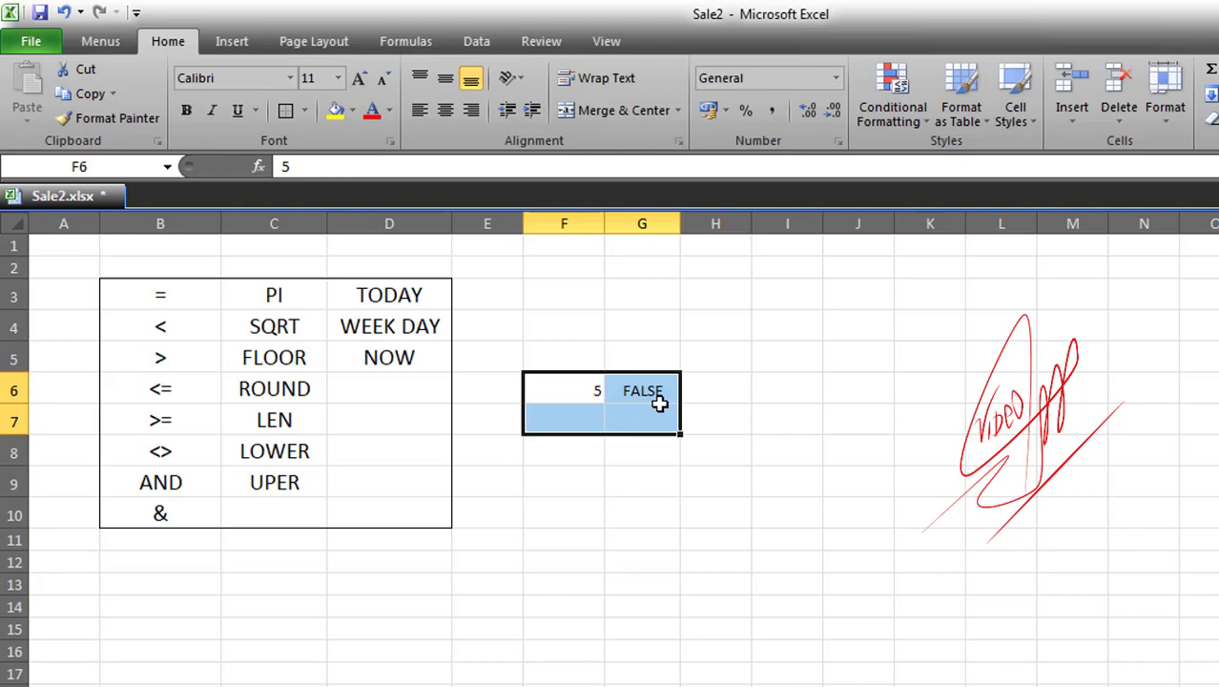
{"action": "key", "text": "Delete"}
{"action": "left_click", "coordinate": [647, 481]}
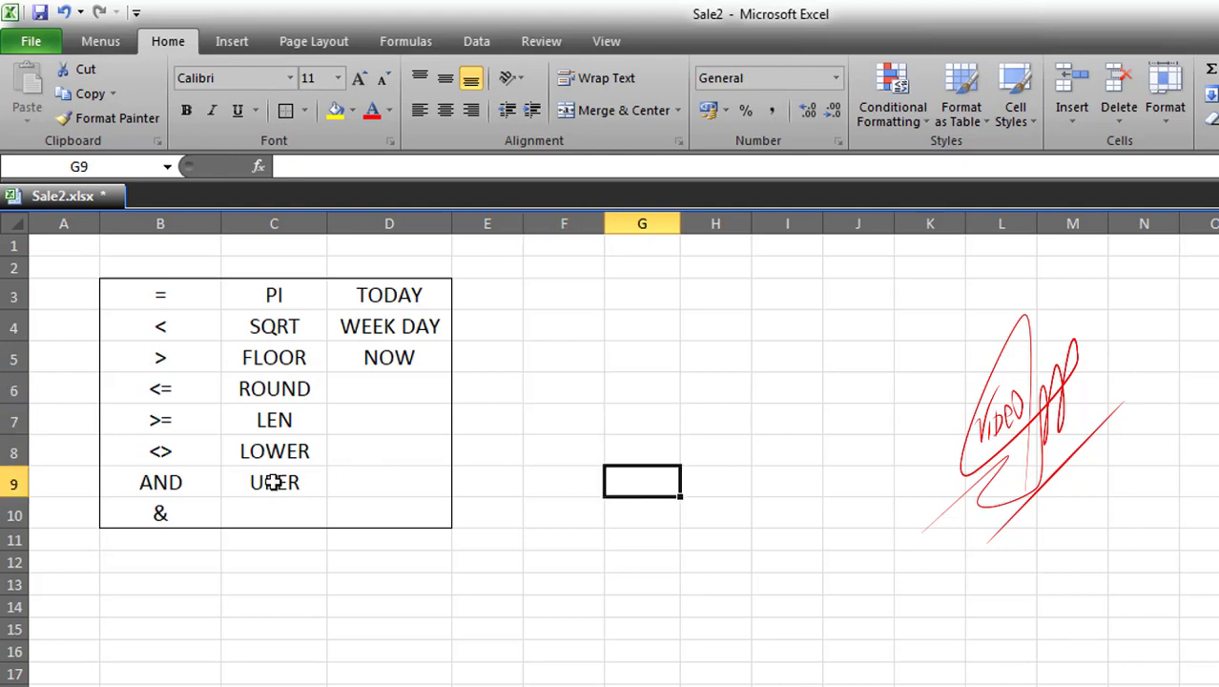
Point out the & operator in the list and contrast it with the AND entry above it
{"action": "left_click", "coordinate": [172, 515]}
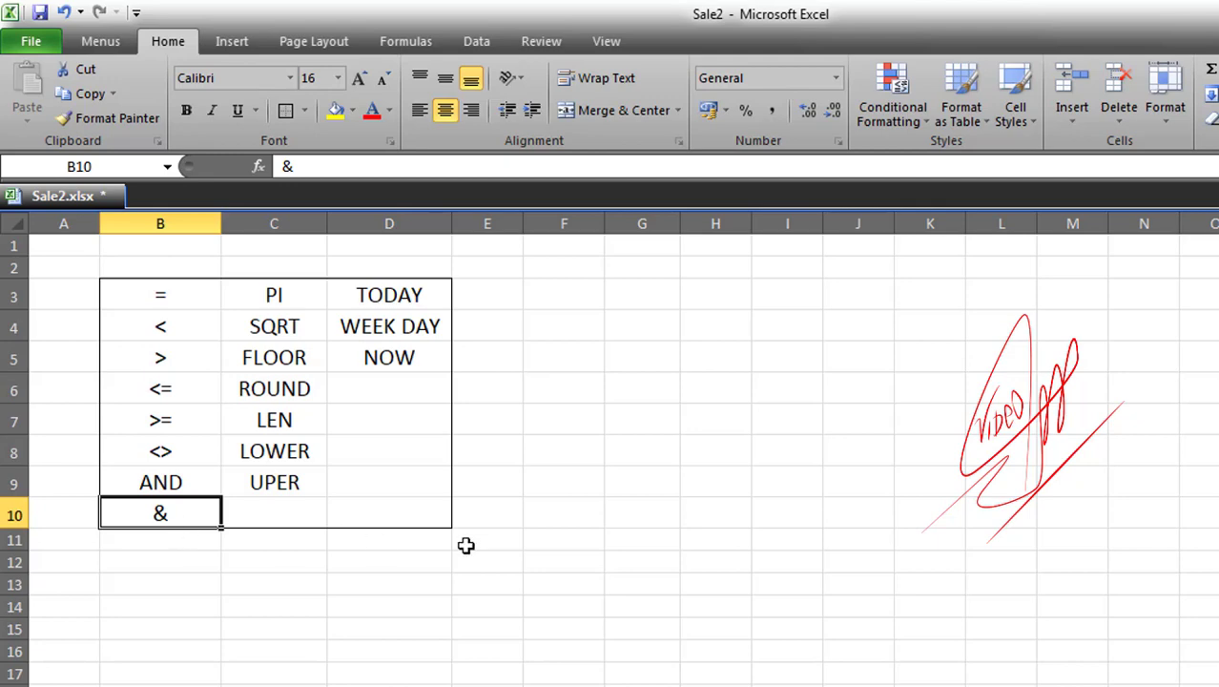
{"action": "left_click", "coordinate": [550, 490]}
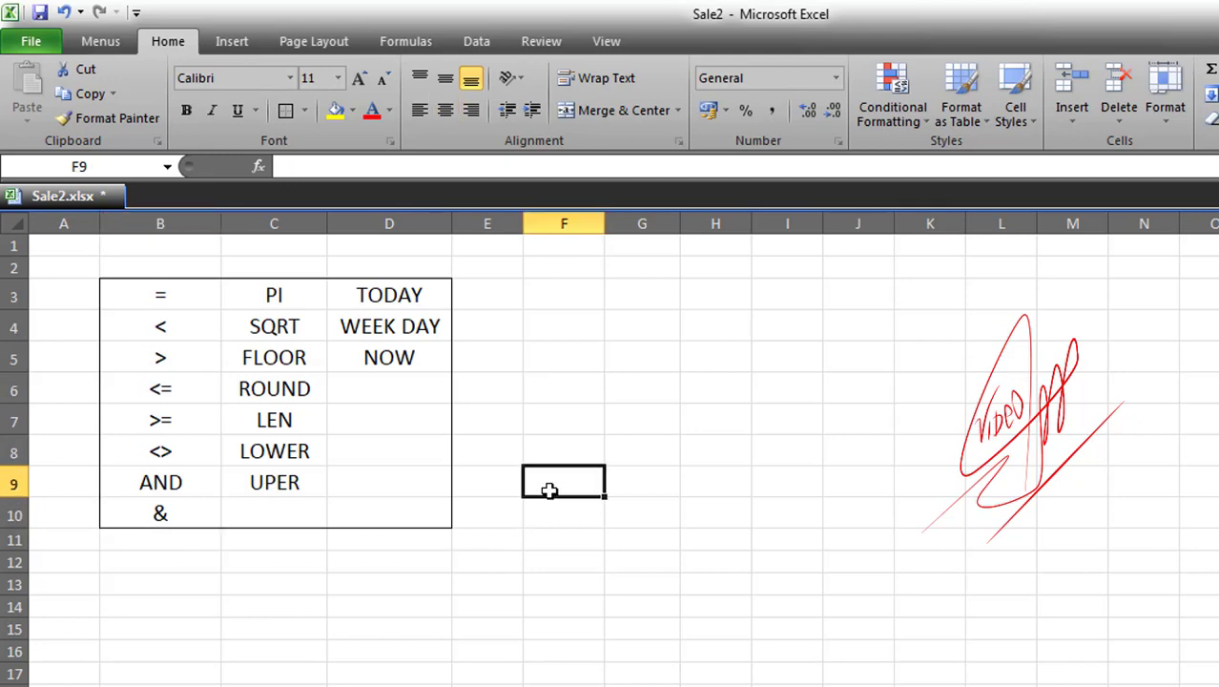
{"action": "left_click", "coordinate": [184, 514]}
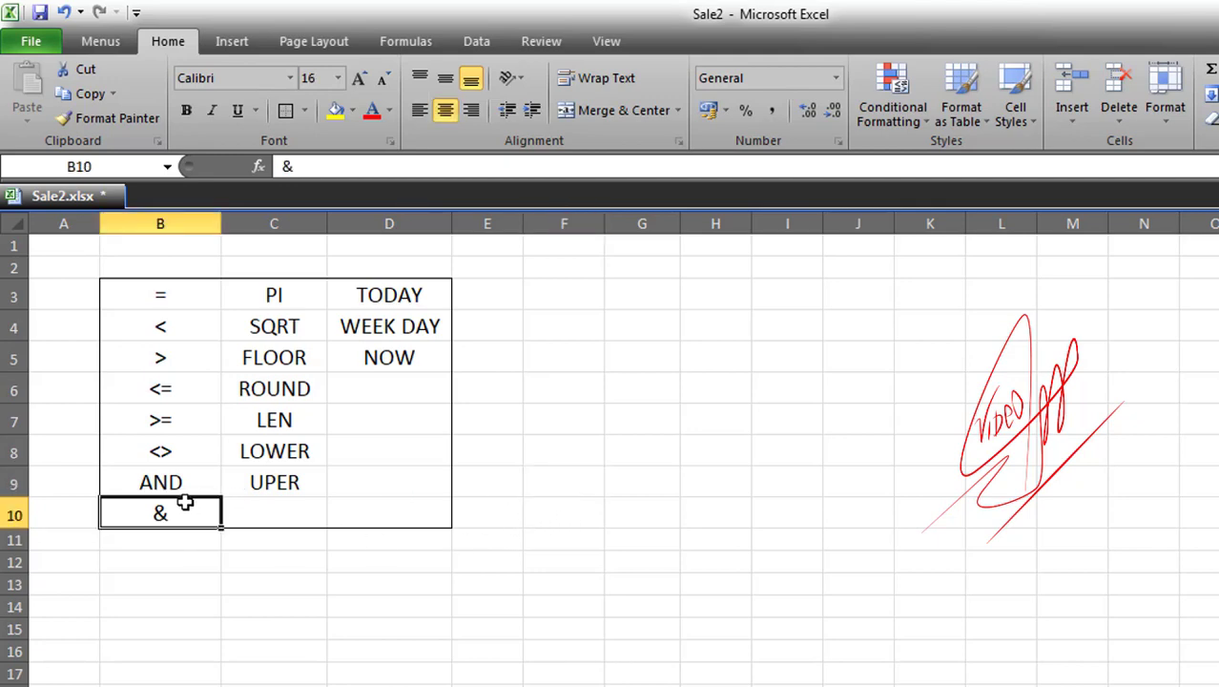
{"action": "left_click", "coordinate": [170, 477]}
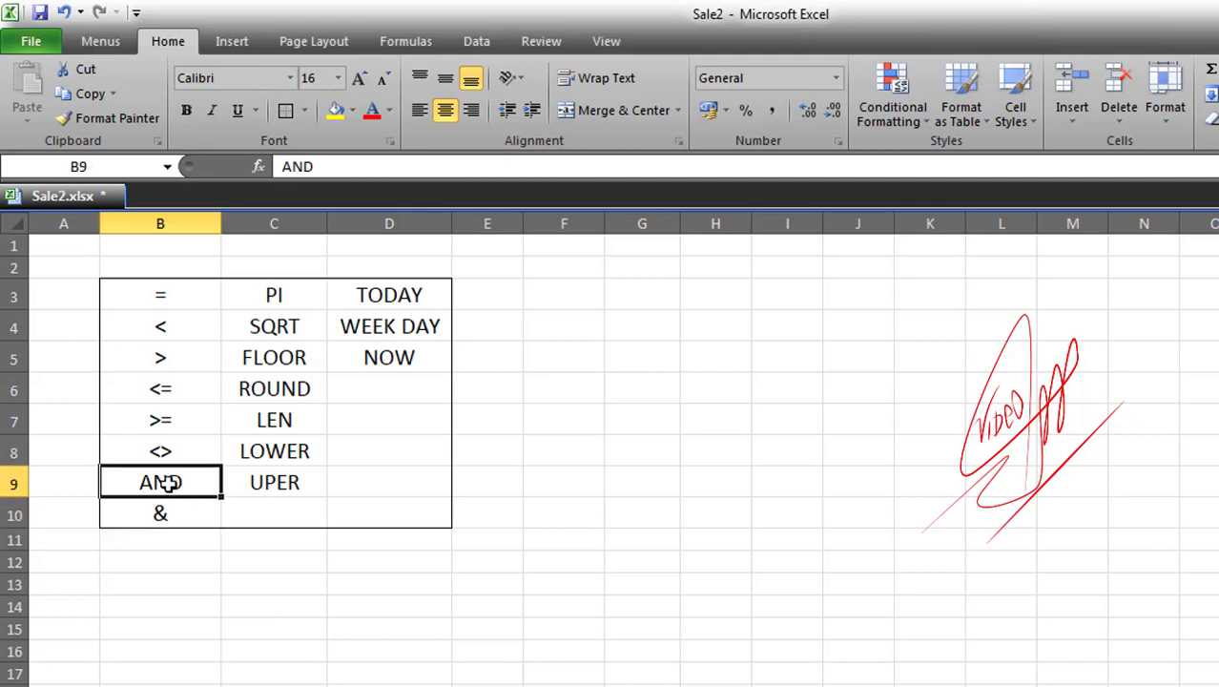
{"action": "left_click", "coordinate": [173, 515]}
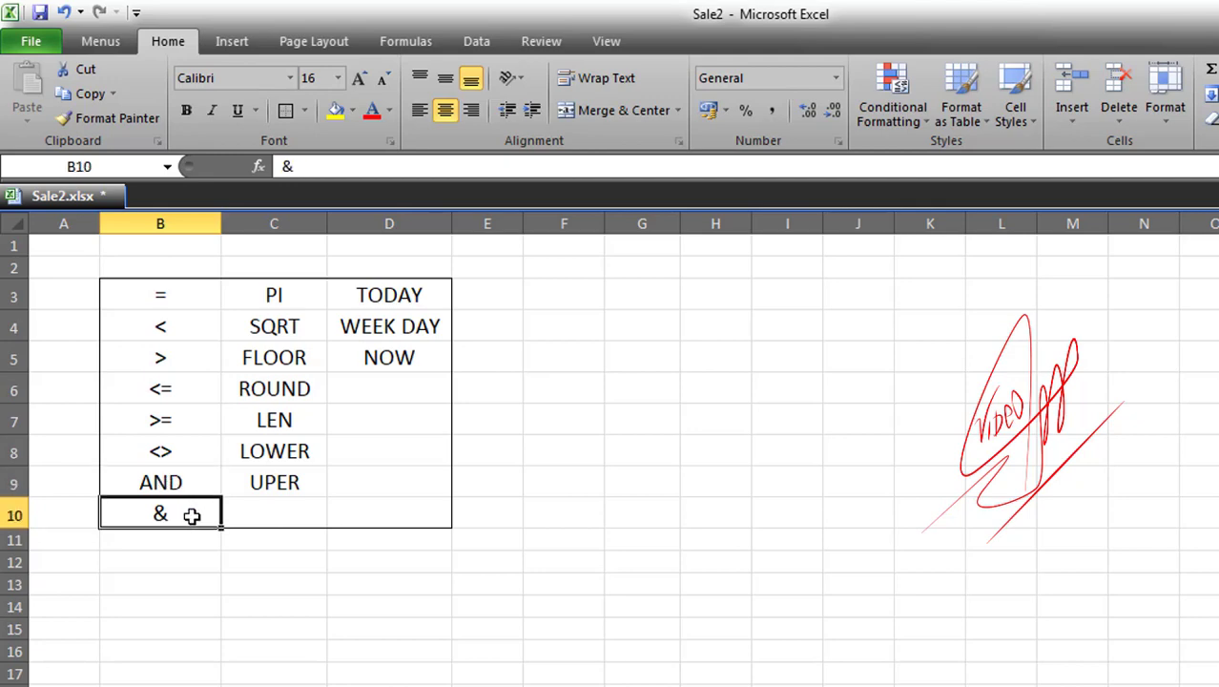
Enter the sample text ABC in cell F5 and the number 125 in cell G5
{"action": "left_click", "coordinate": [549, 362]}
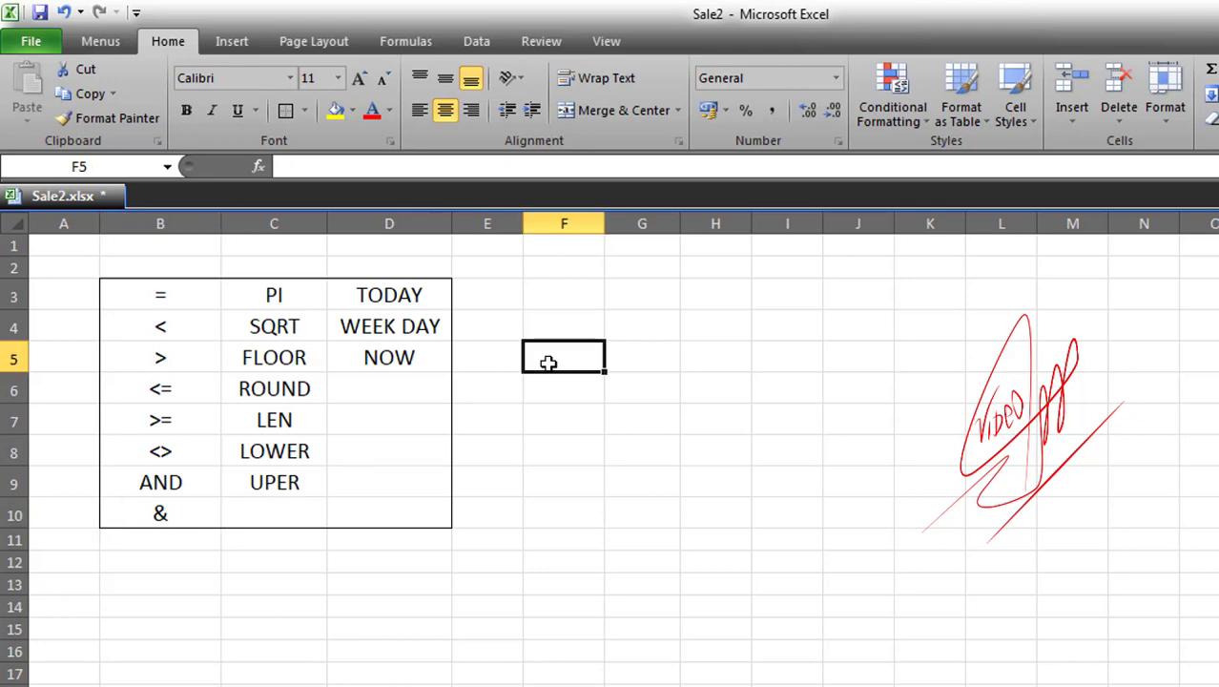
{"action": "type", "text": "ABC"}
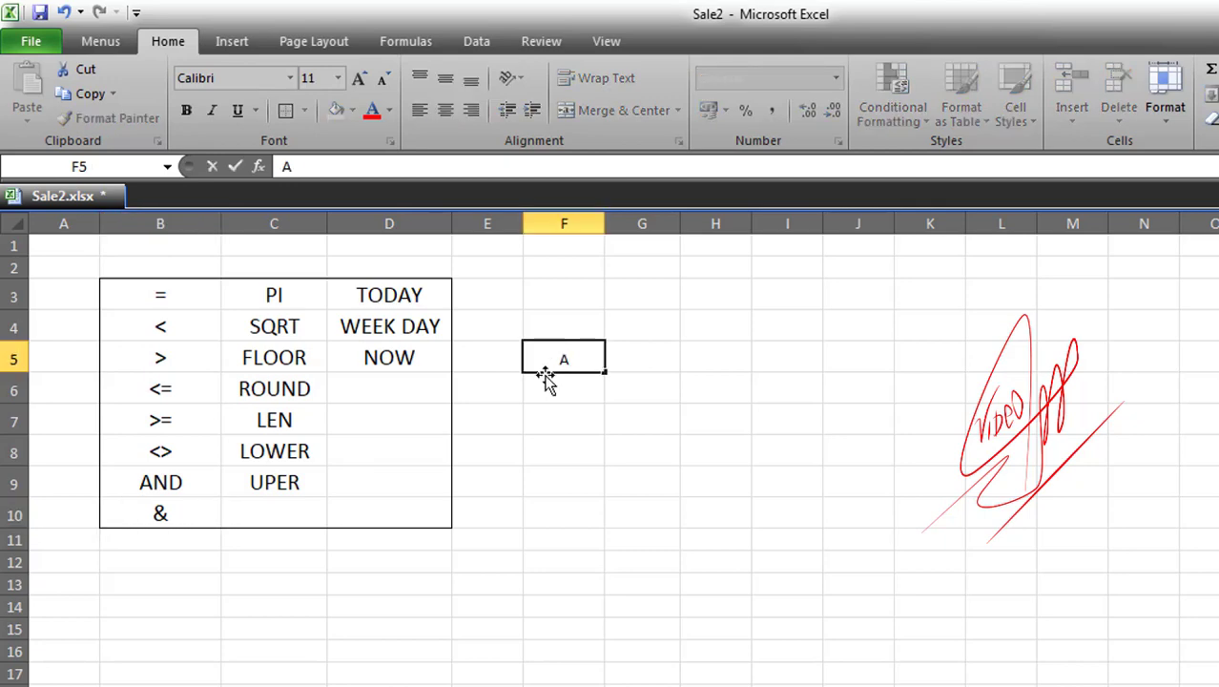
{"action": "left_click", "coordinate": [654, 357]}
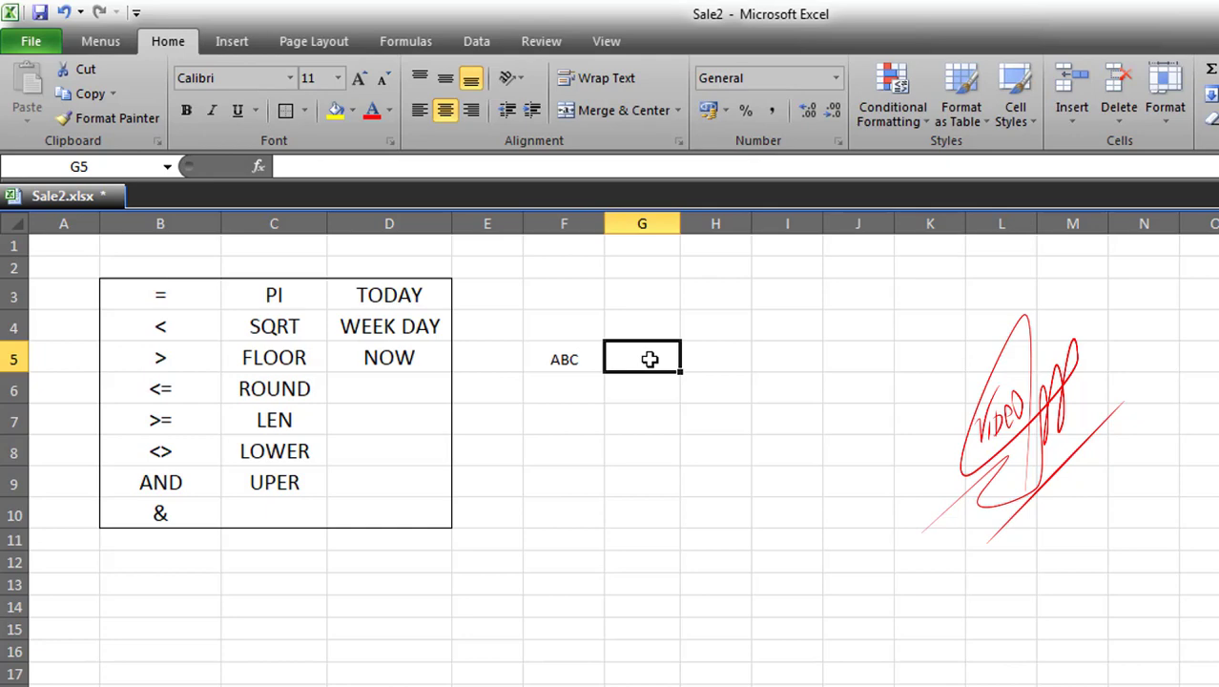
{"action": "type", "text": "125"}
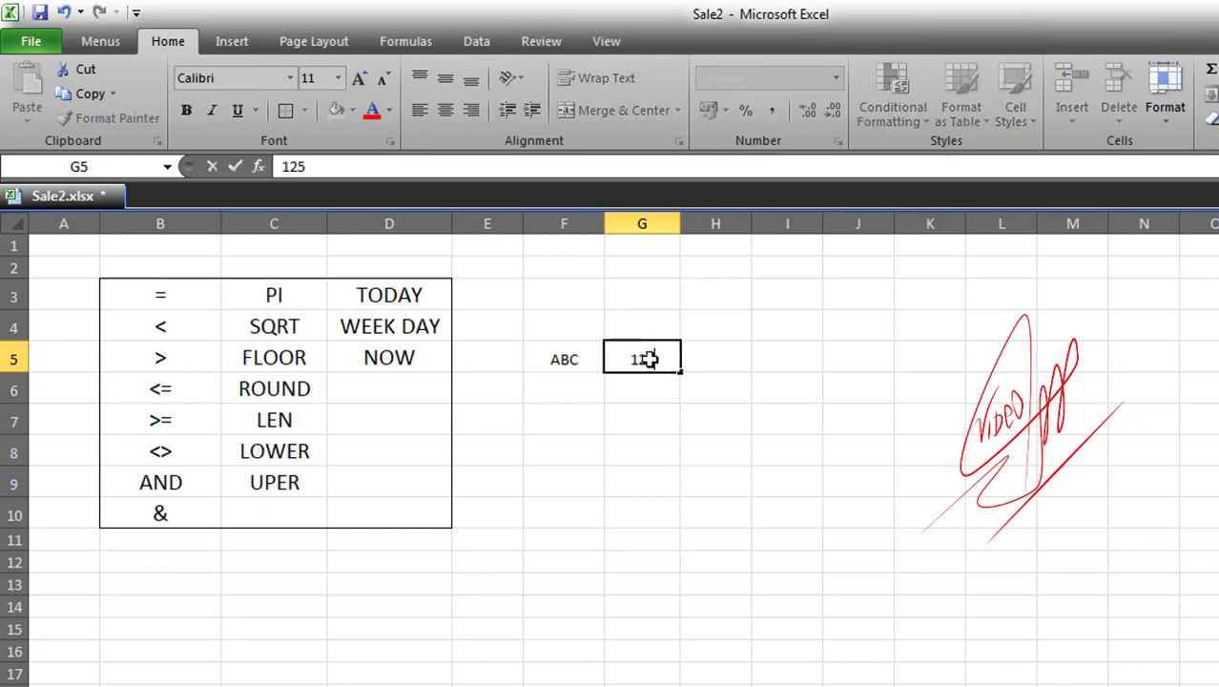
Widen column H slightly and enter the formula =F5&G5 in H5 to join the two sample values
{"action": "left_click", "coordinate": [711, 356]}
{"action": "left_click_drag", "start_coordinate": [746, 223], "coordinate": [770, 224]}
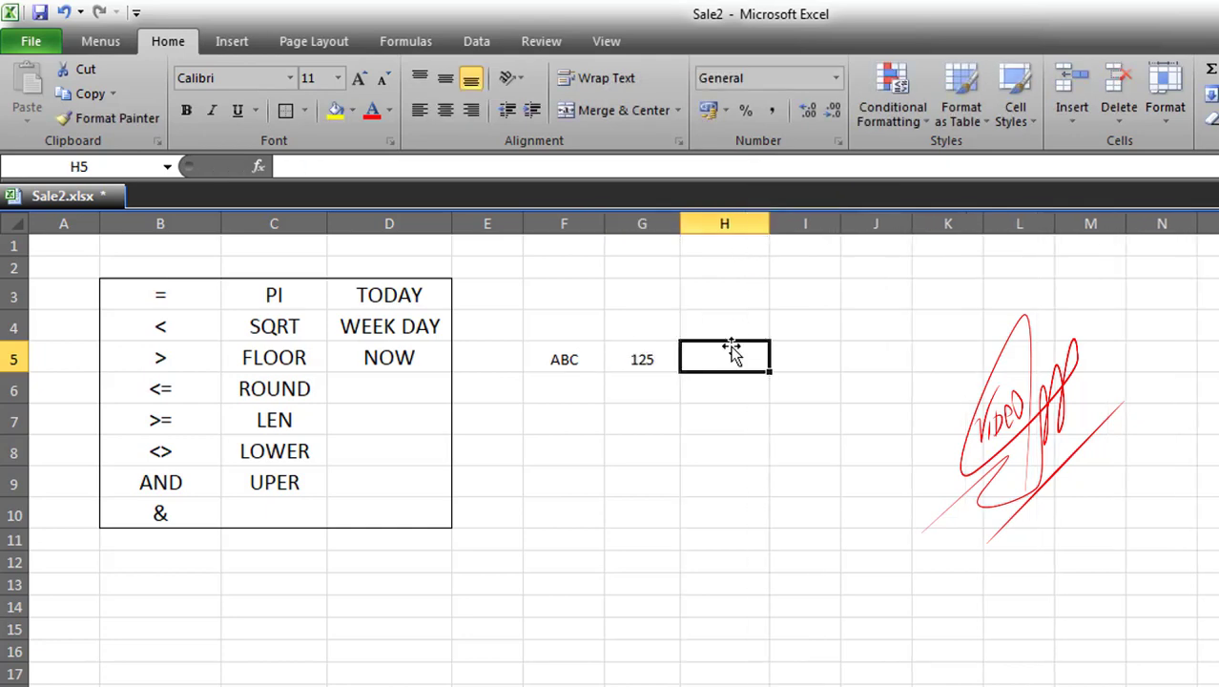
{"action": "type", "text": "="}
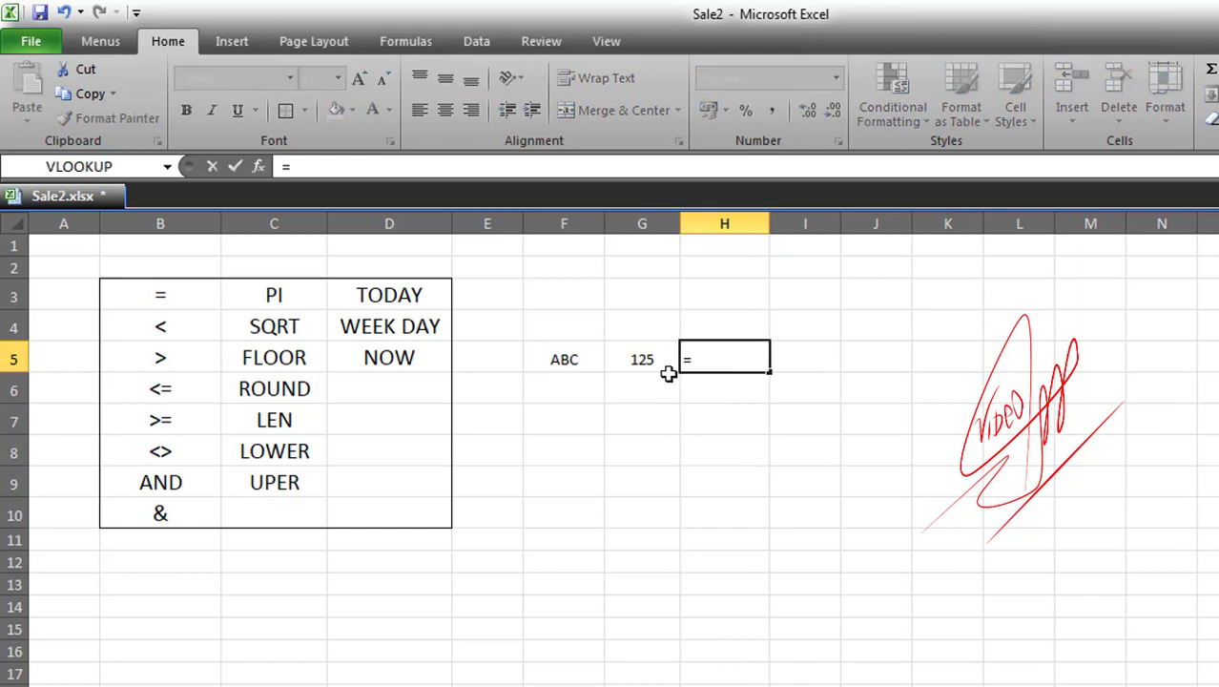
{"action": "left_click", "coordinate": [563, 364]}
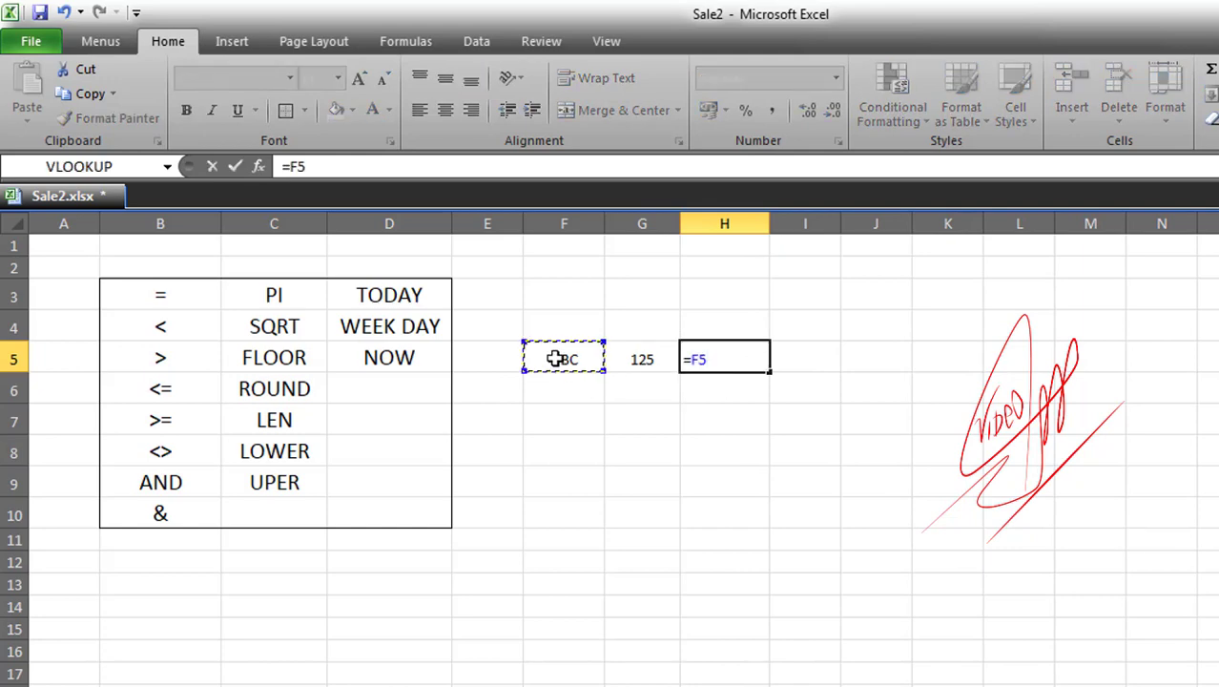
{"action": "type", "text": "&"}
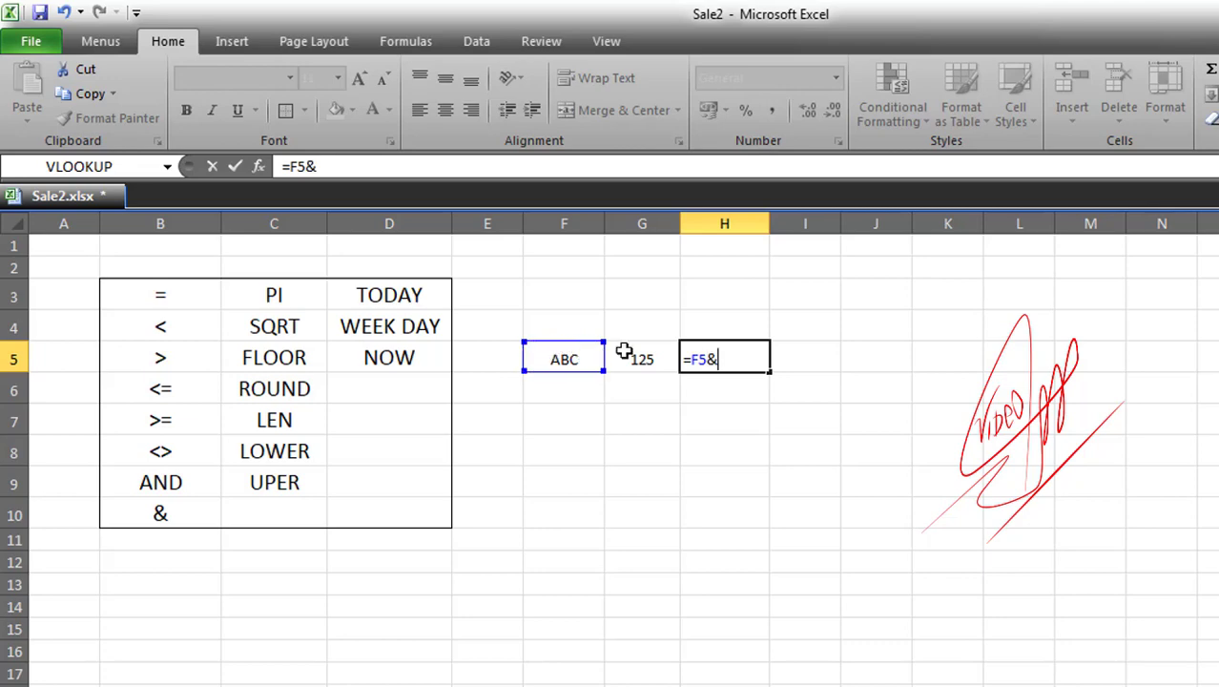
{"action": "left_click", "coordinate": [629, 358]}
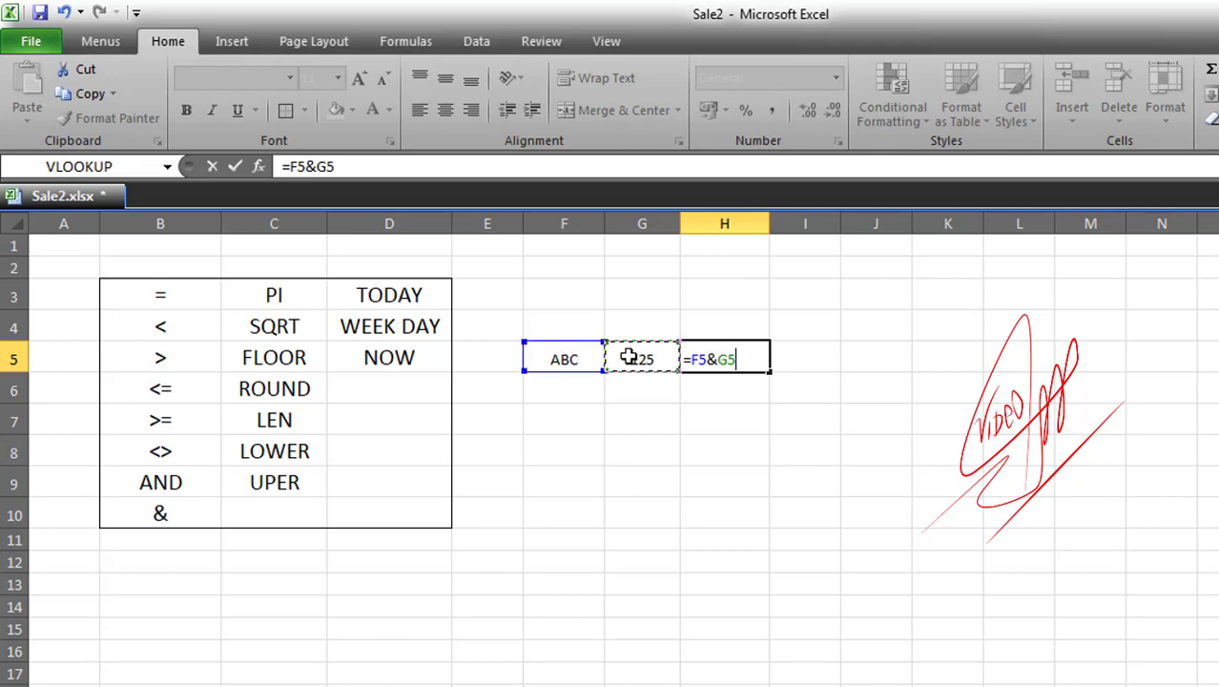
{"action": "key", "text": "Return"}
{"action": "left_click", "coordinate": [714, 356]}
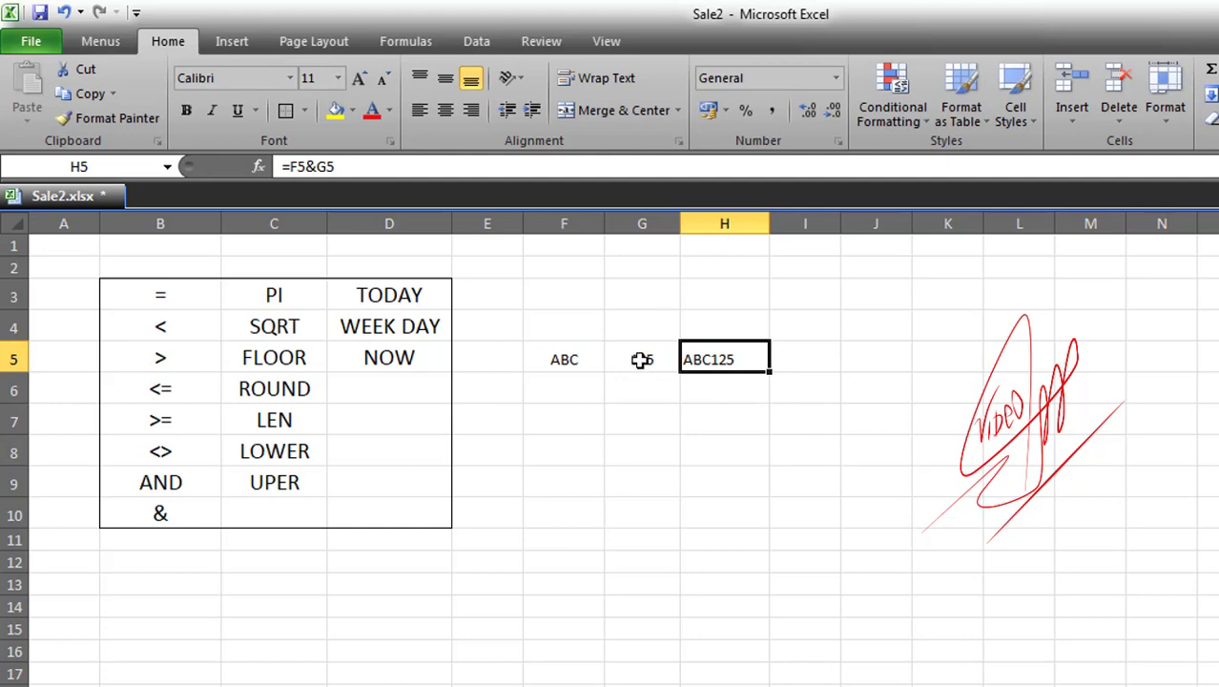
Replace the value in G5 with the text GF
{"action": "left_click", "coordinate": [643, 359]}
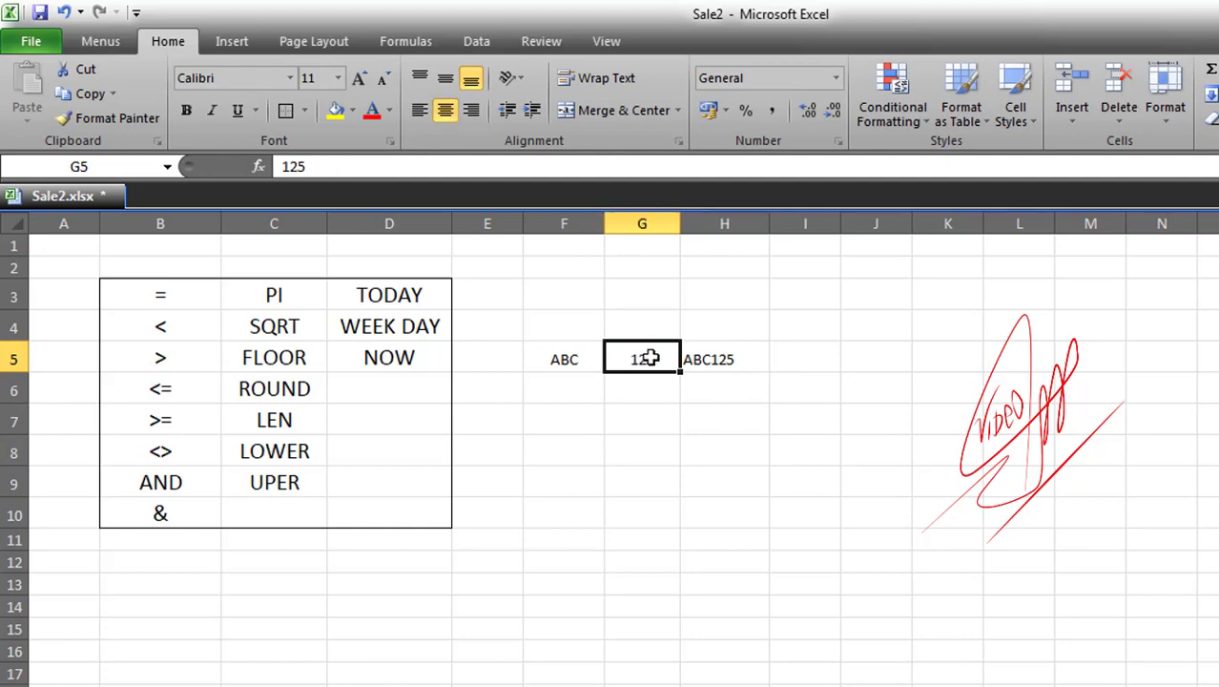
{"action": "type", "text": "GFHGFHJGFH"}
{"action": "key", "text": "BackSpace"}
{"action": "key", "text": "BackSpace"}
{"action": "key", "text": "BackSpace"}
{"action": "key", "text": "BackSpace"}
{"action": "key", "text": "BackSpace"}
{"action": "key", "text": "BackSpace"}
{"action": "key", "text": "BackSpace"}
{"action": "key", "text": "BackSpace"}
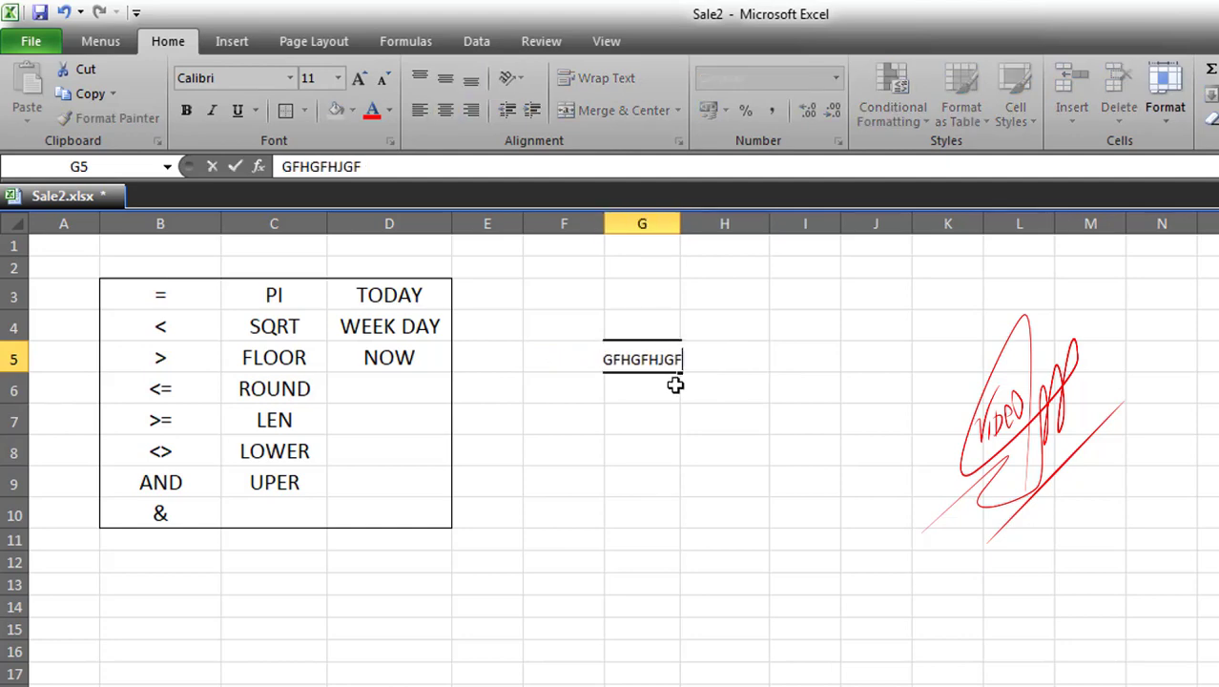
{"action": "left_click", "coordinate": [697, 417]}
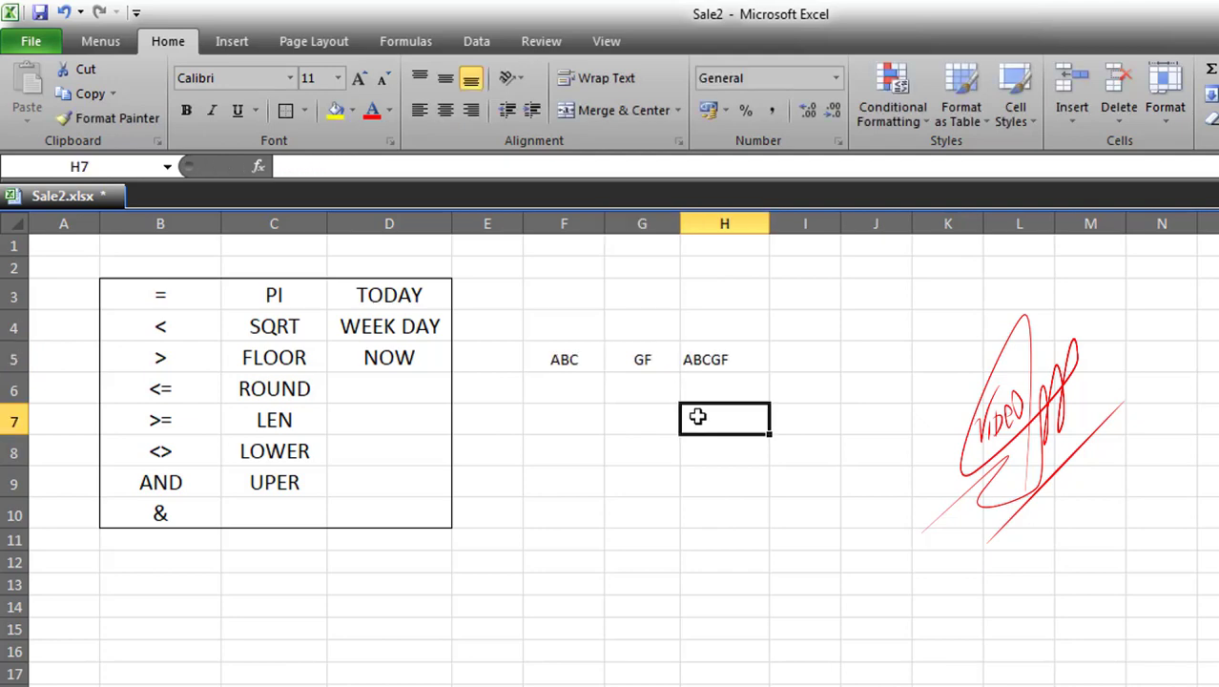
Compare the joined result in H5 with its source cells F5 and G5
{"action": "left_click", "coordinate": [645, 359]}
{"action": "left_click", "coordinate": [721, 360]}
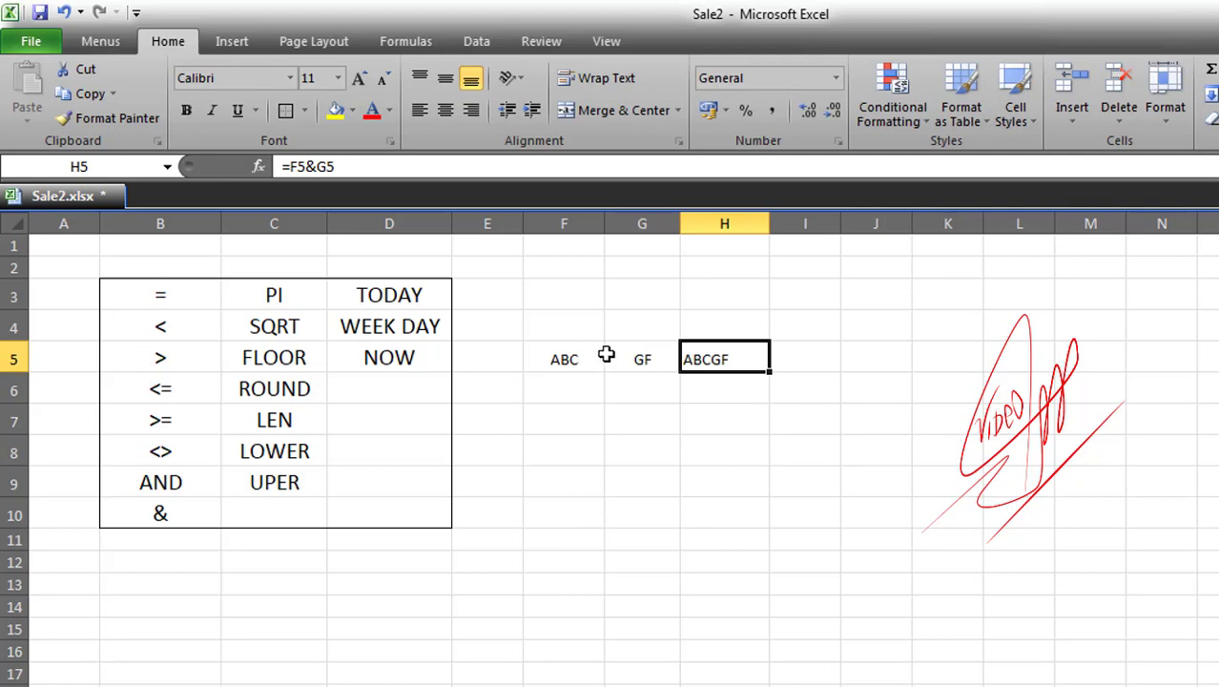
{"action": "left_click", "coordinate": [555, 358]}
{"action": "left_click_drag", "start_coordinate": [555, 359], "coordinate": [637, 358]}
{"action": "left_click", "coordinate": [711, 359]}
Change G5 to 12, check the joined result in H5 and point out the & entry in the list
{"action": "left_click", "coordinate": [646, 357]}
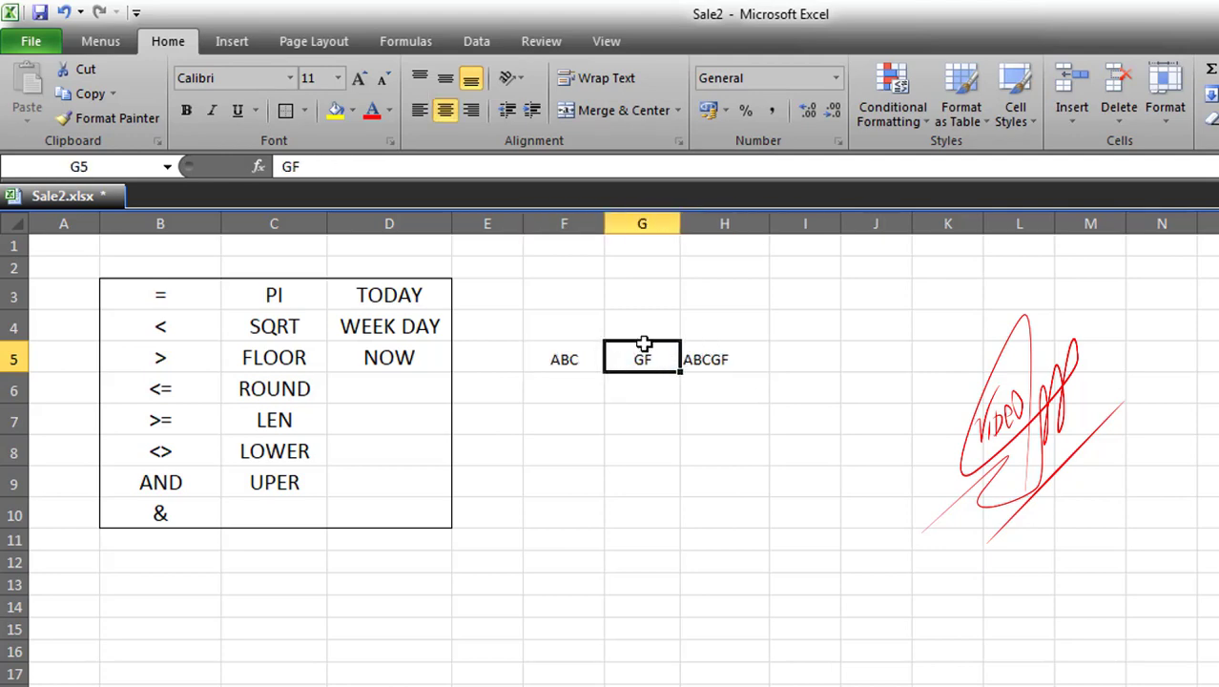
{"action": "type", "text": "12"}
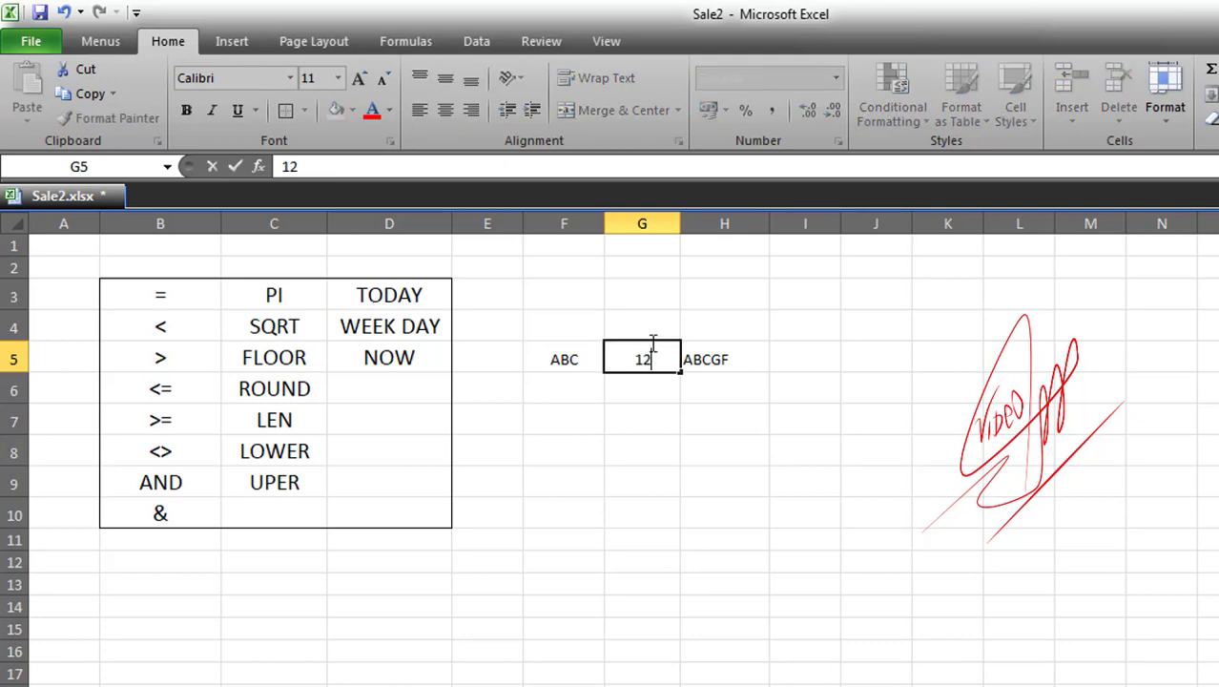
{"action": "key", "text": "Return"}
{"action": "left_click", "coordinate": [704, 359]}
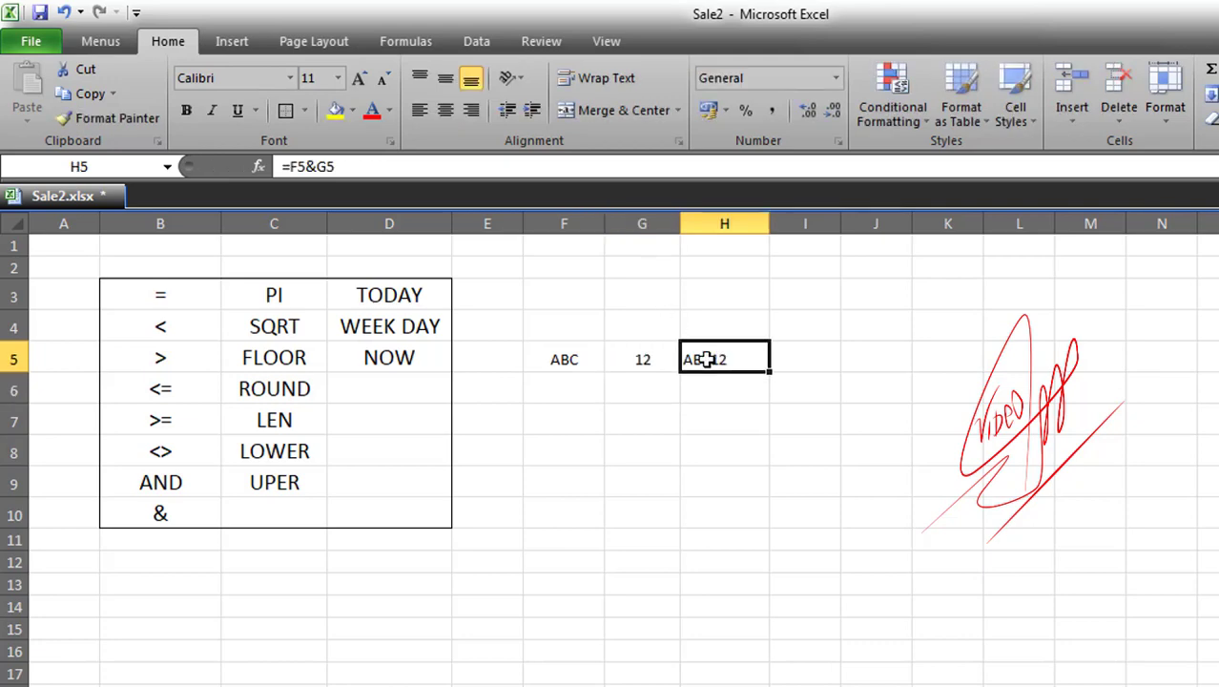
{"action": "left_click", "coordinate": [153, 517]}
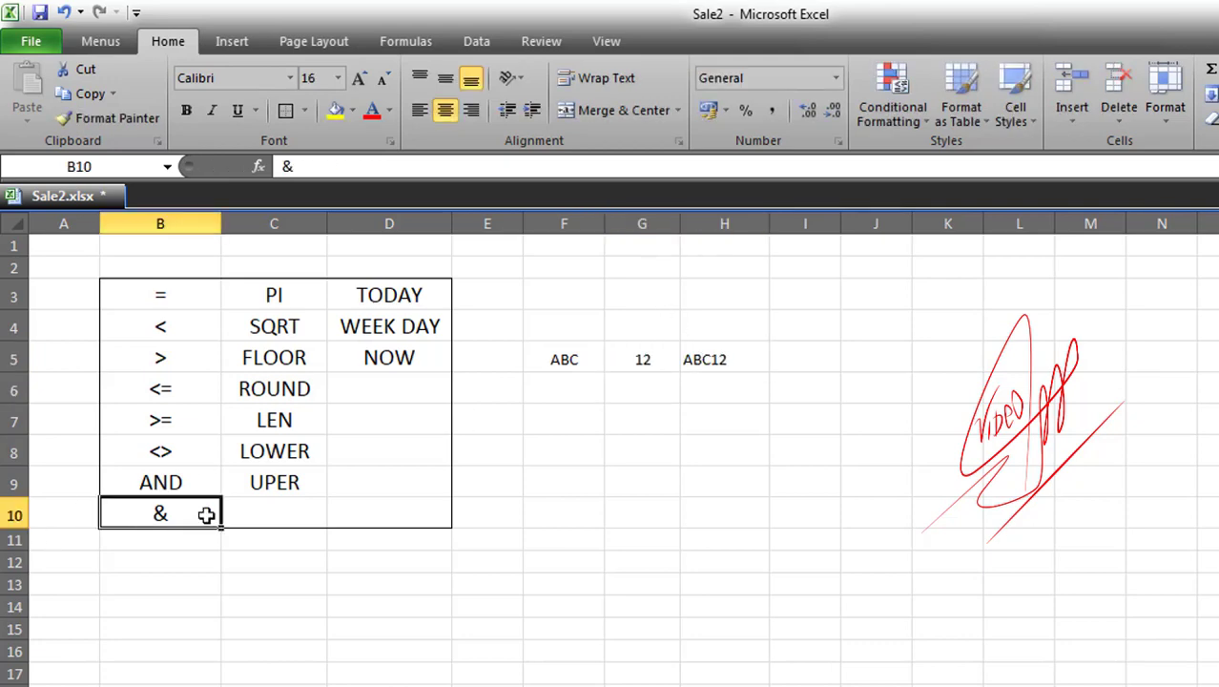
Clear the sample values and the joined result from cells F5 to H5
{"action": "left_click", "coordinate": [706, 358]}
{"action": "left_click_drag", "start_coordinate": [546, 364], "coordinate": [703, 359]}
{"action": "key", "text": "BackSpace"}
{"action": "left_click", "coordinate": [695, 408]}
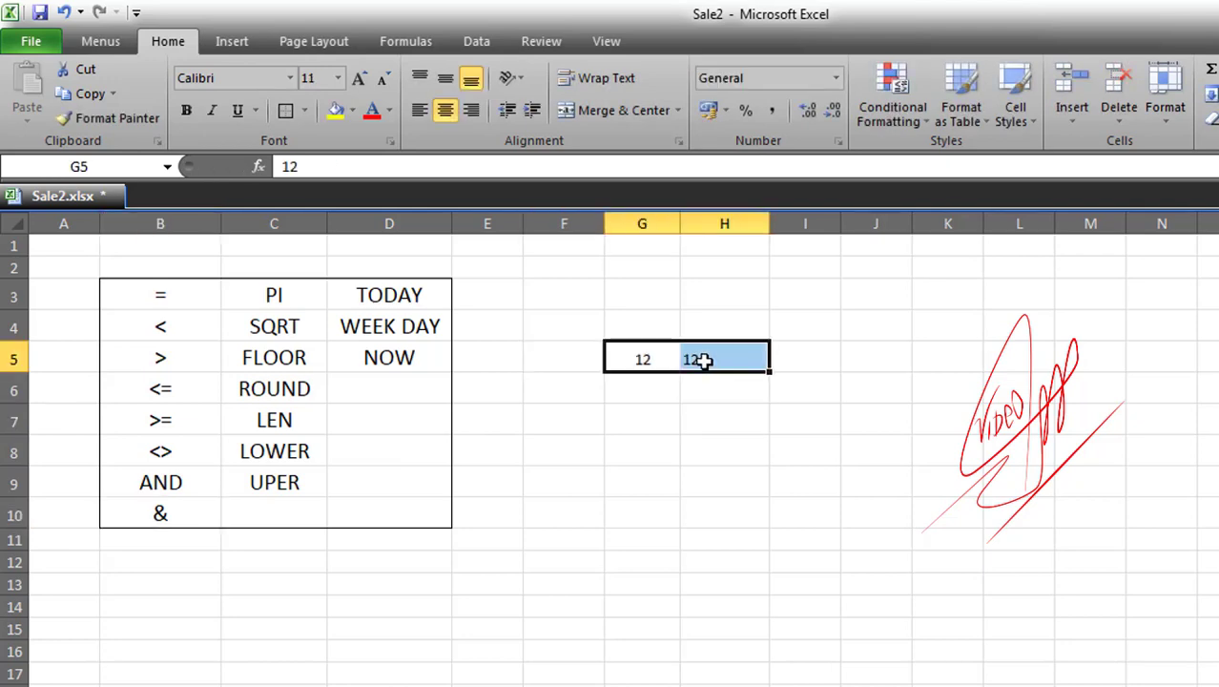
{"action": "key", "text": "Delete"}
{"action": "left_click", "coordinate": [673, 425]}
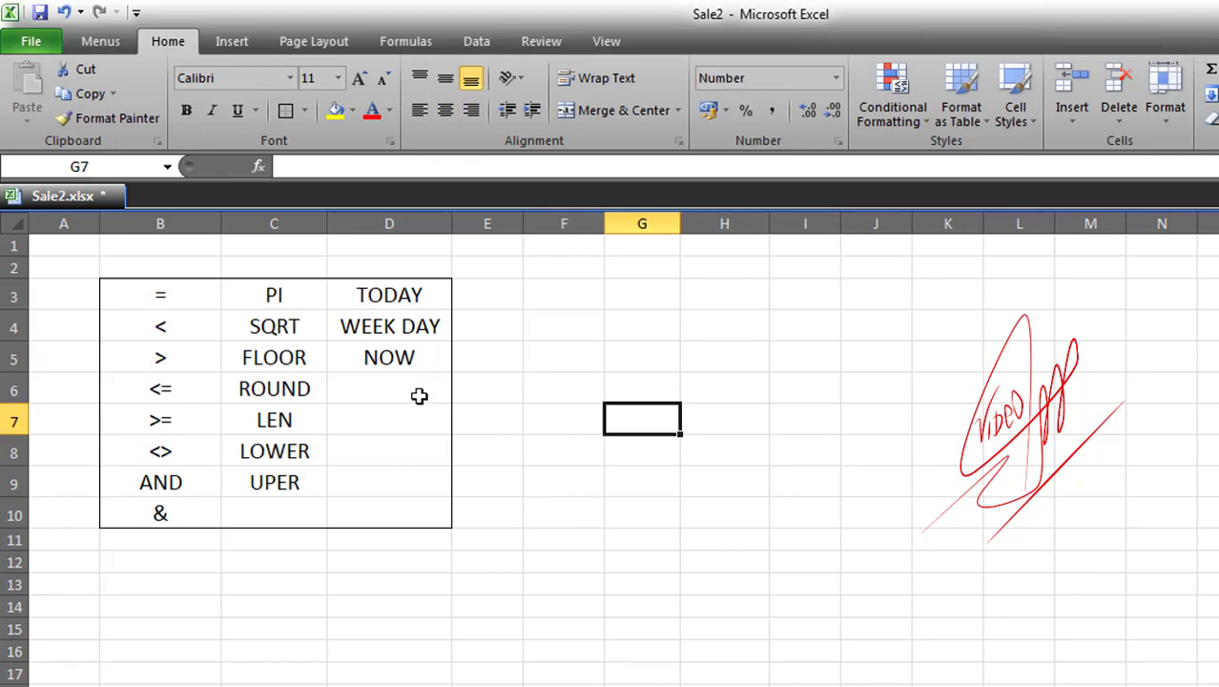
Point out the PI entry in the list and enter the formula =PI() in G4
{"action": "left_click", "coordinate": [278, 294]}
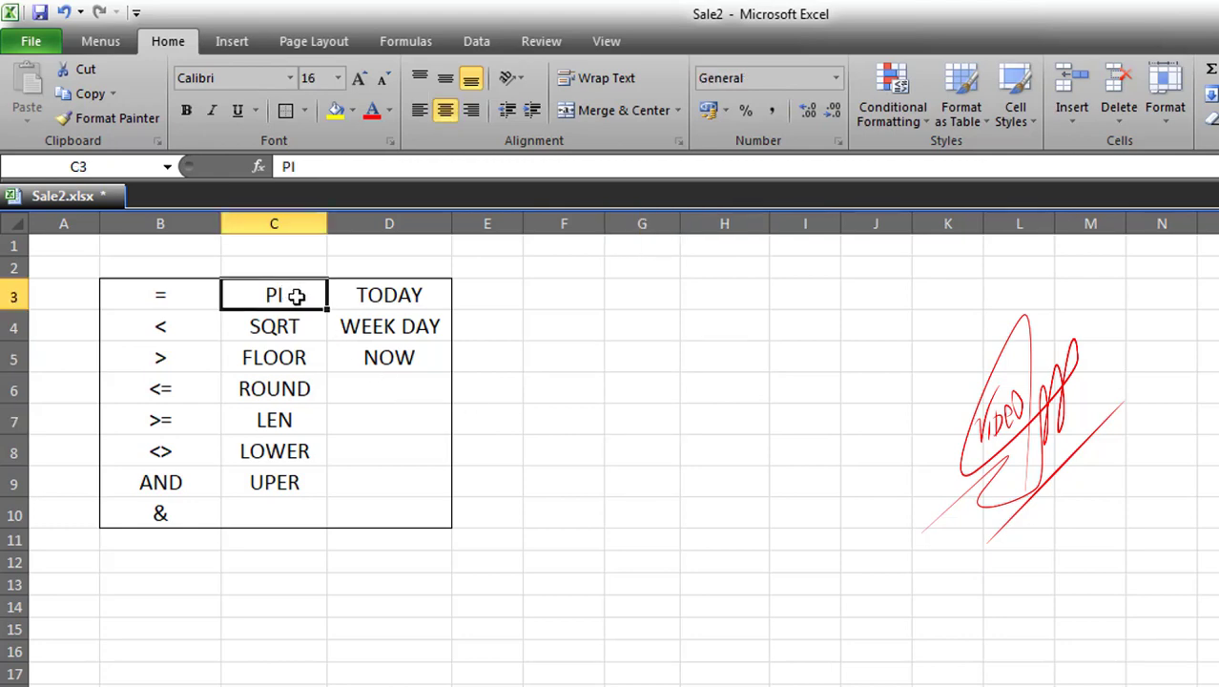
{"action": "left_click", "coordinate": [638, 329]}
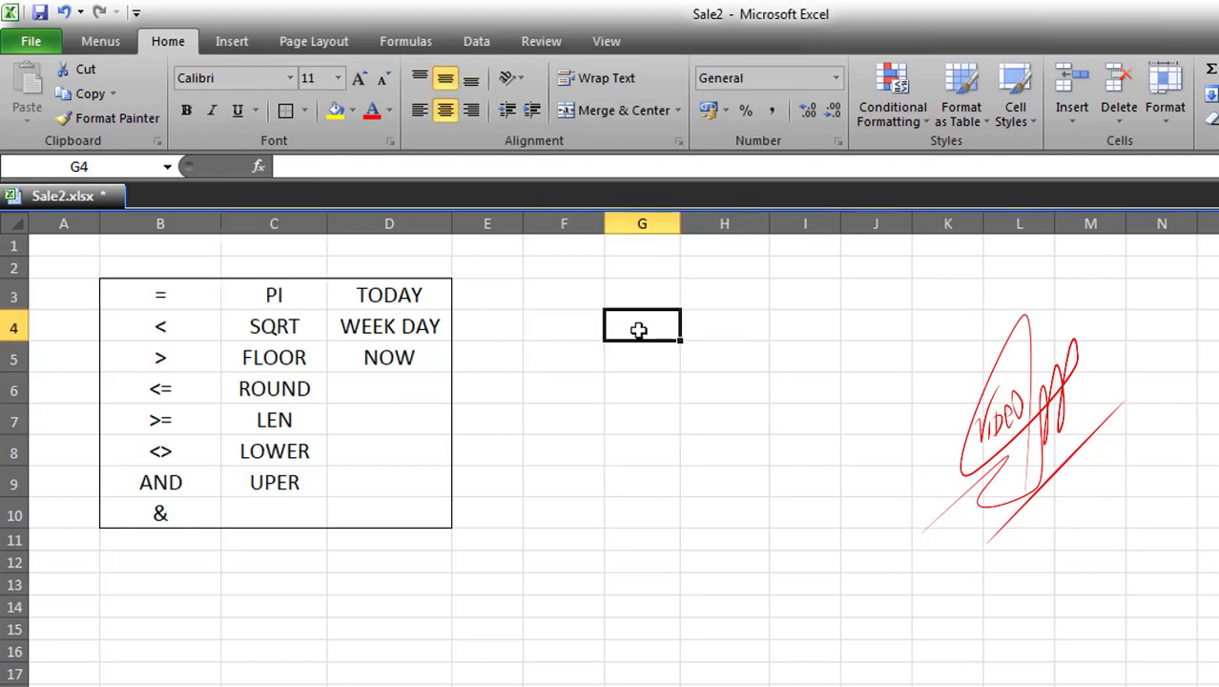
{"action": "type", "text": "="}
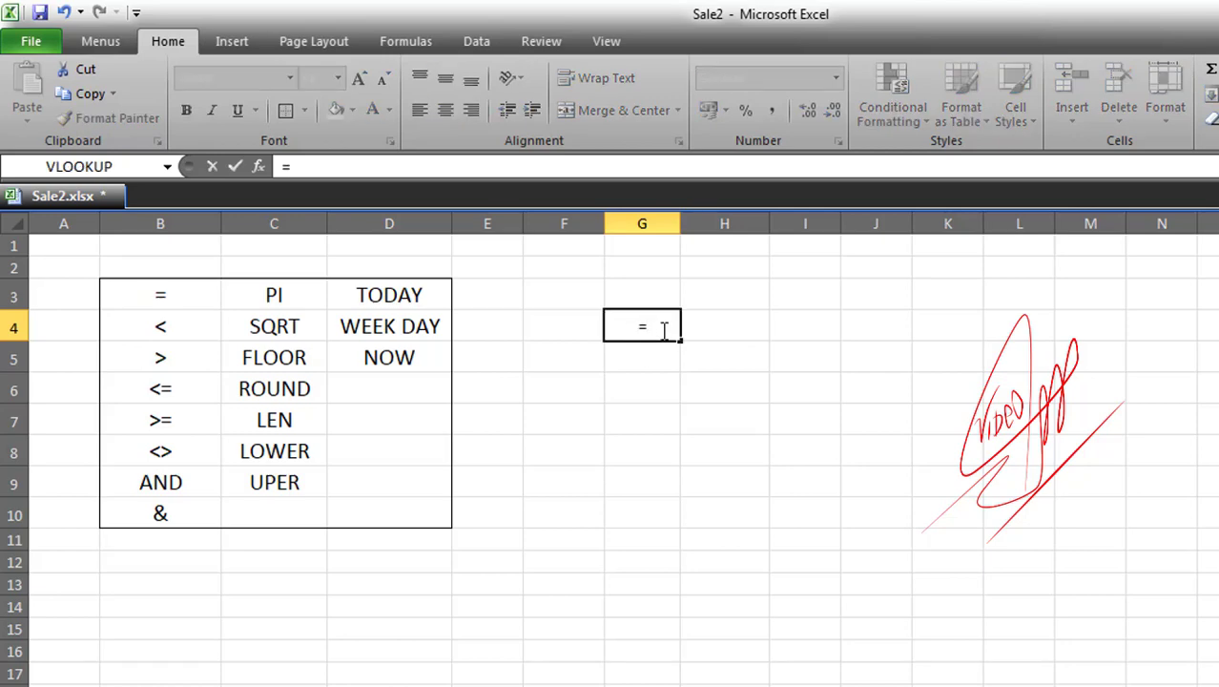
{"action": "type", "text": "PI"}
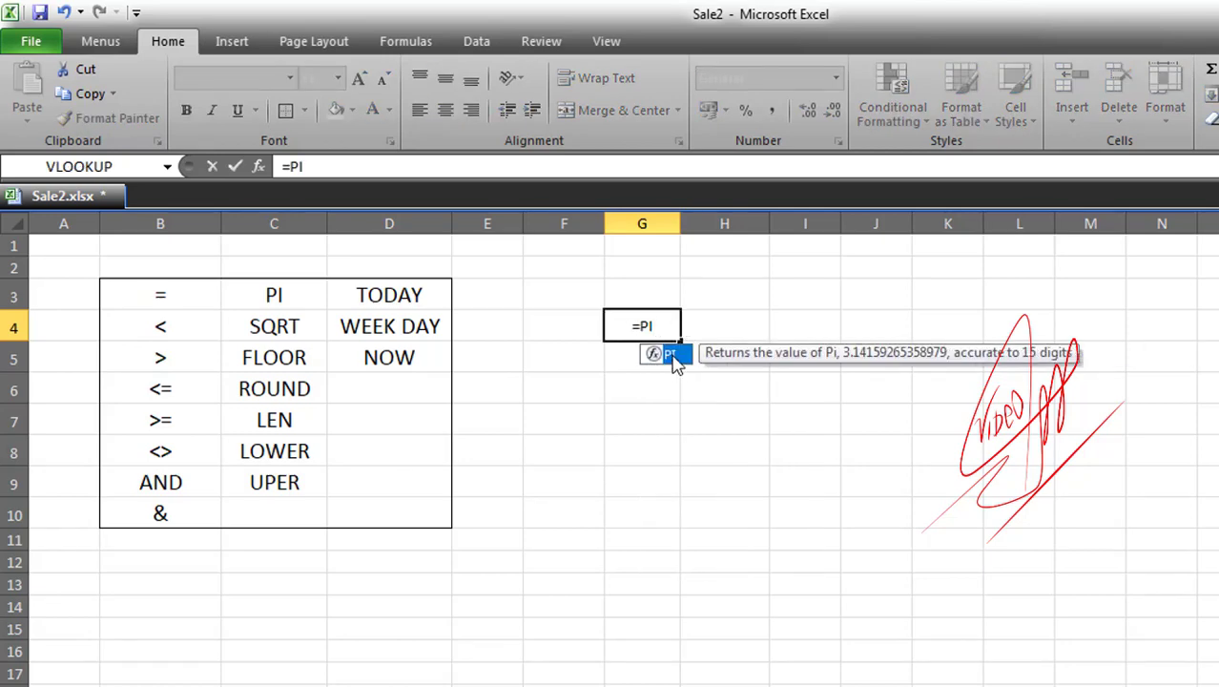
{"action": "double_click", "coordinate": [678, 349]}
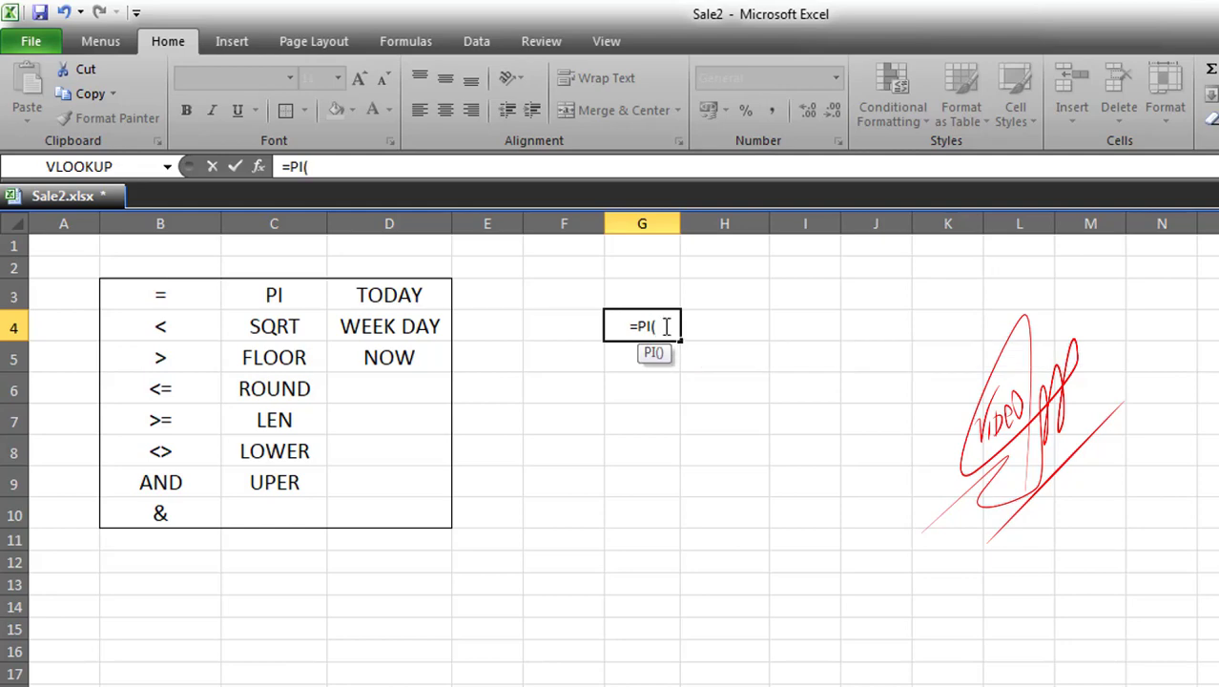
{"action": "key", "text": "Return"}
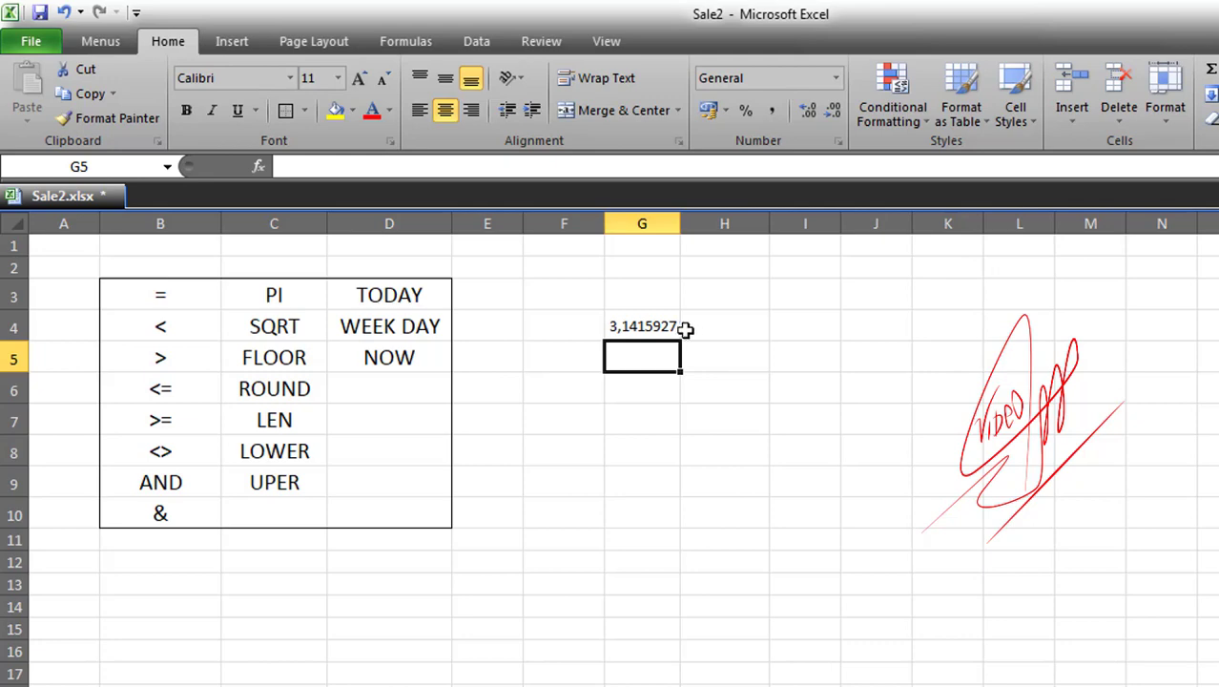
Clear the PI formula from G4 and return to the PI entry in the list
{"action": "left_click", "coordinate": [634, 326]}
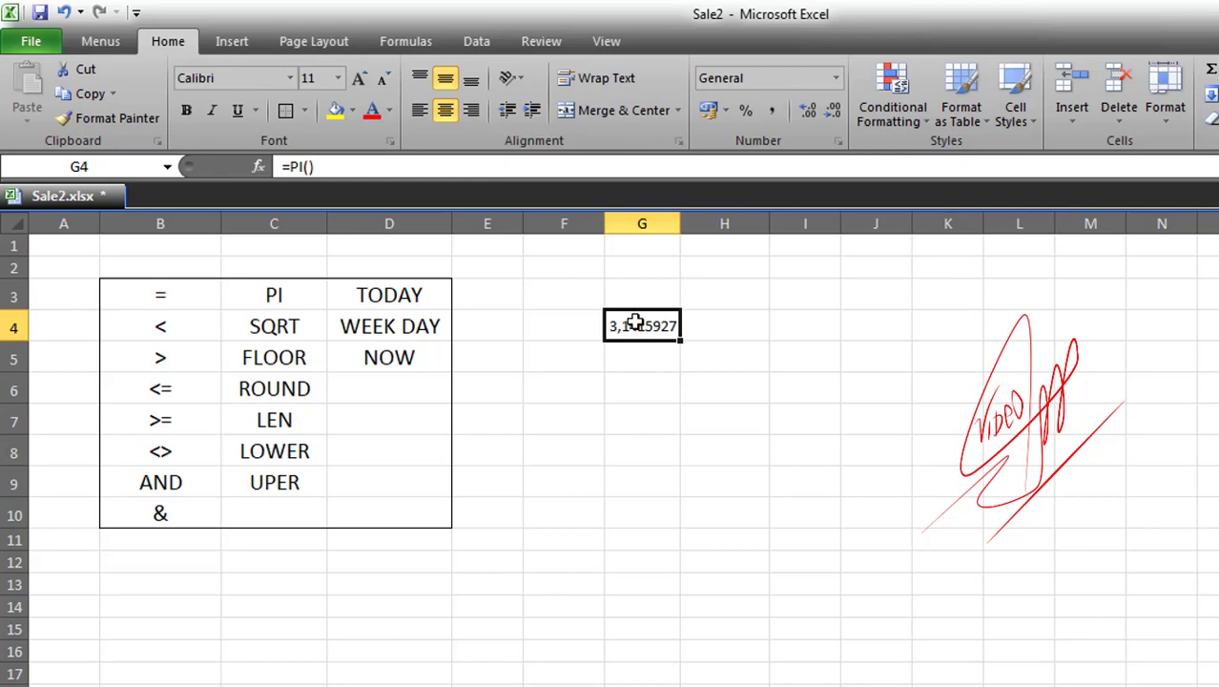
{"action": "key", "text": "BackSpace"}
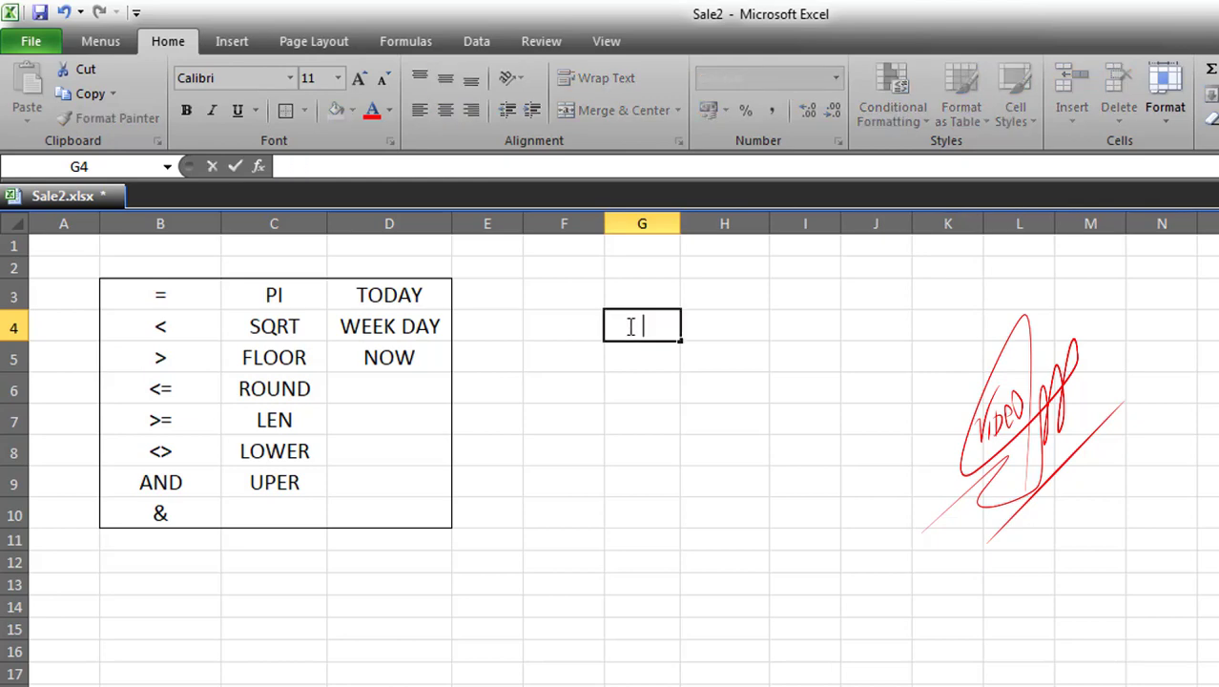
{"action": "left_click", "coordinate": [642, 357]}
{"action": "left_click", "coordinate": [645, 319]}
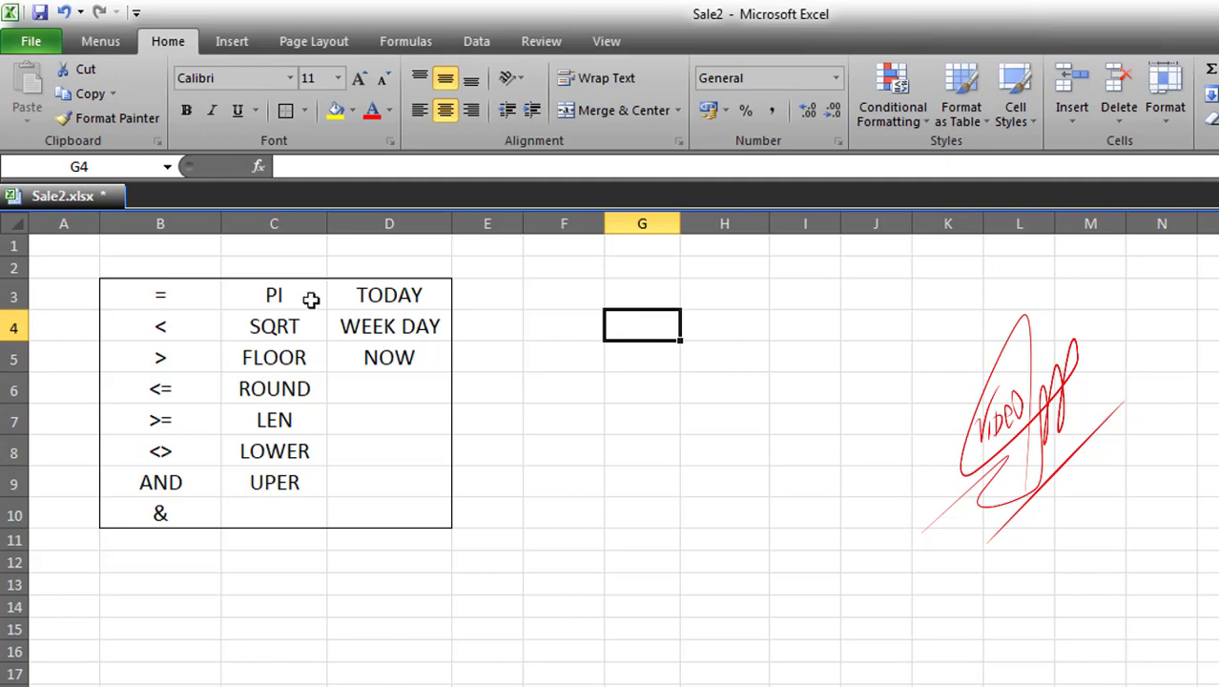
{"action": "left_click", "coordinate": [263, 297]}
{"action": "left_click", "coordinate": [578, 305]}
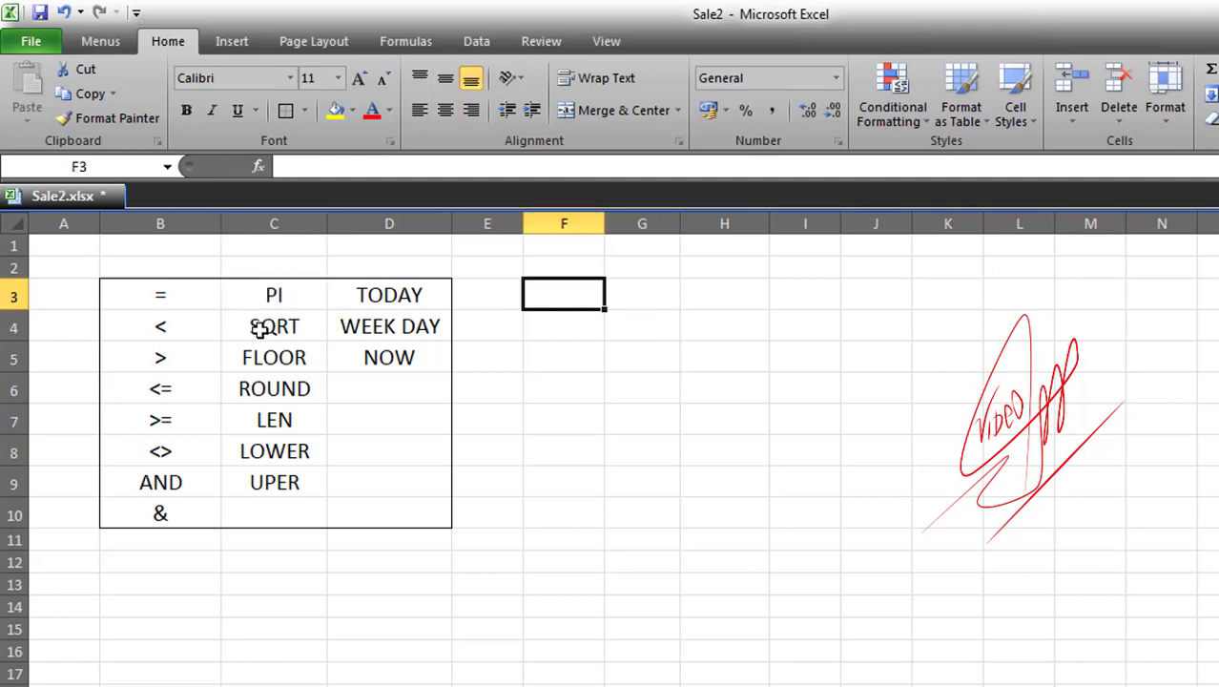
Point out the SQRT entry and enter the formula =SQRT(4) in F3, using the suggested SQRT function
{"action": "left_click", "coordinate": [313, 328]}
{"action": "left_click", "coordinate": [567, 299]}
{"action": "type", "text": "="}
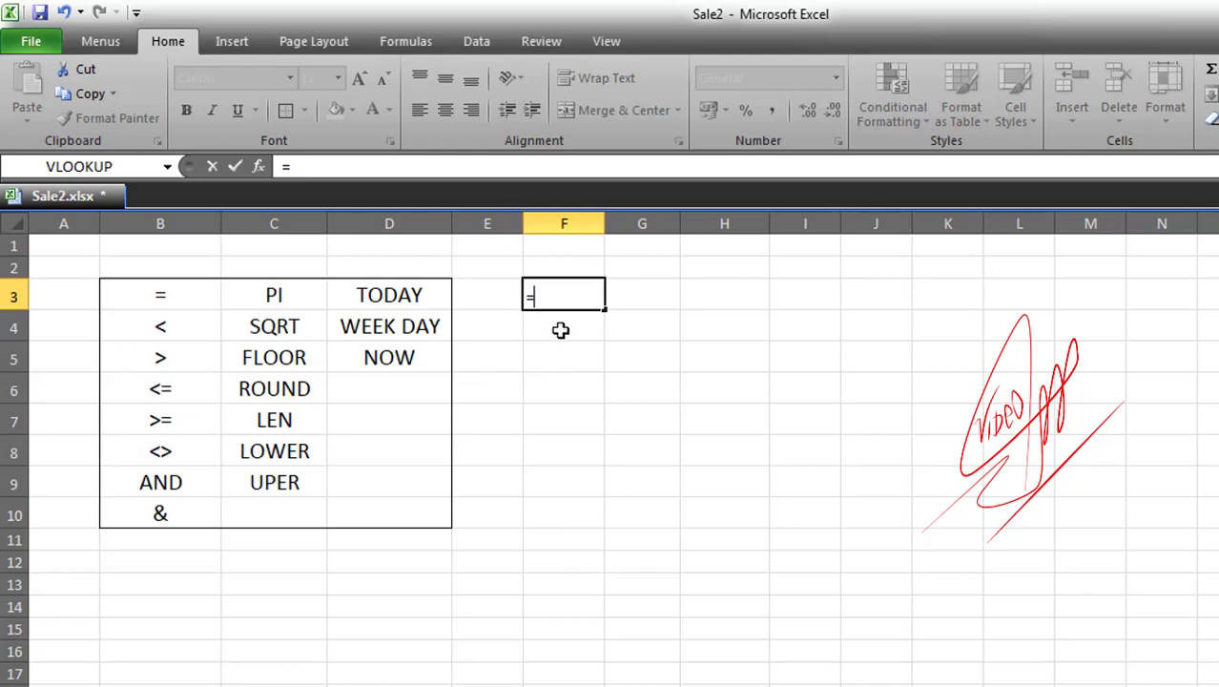
{"action": "type", "text": "SQ"}
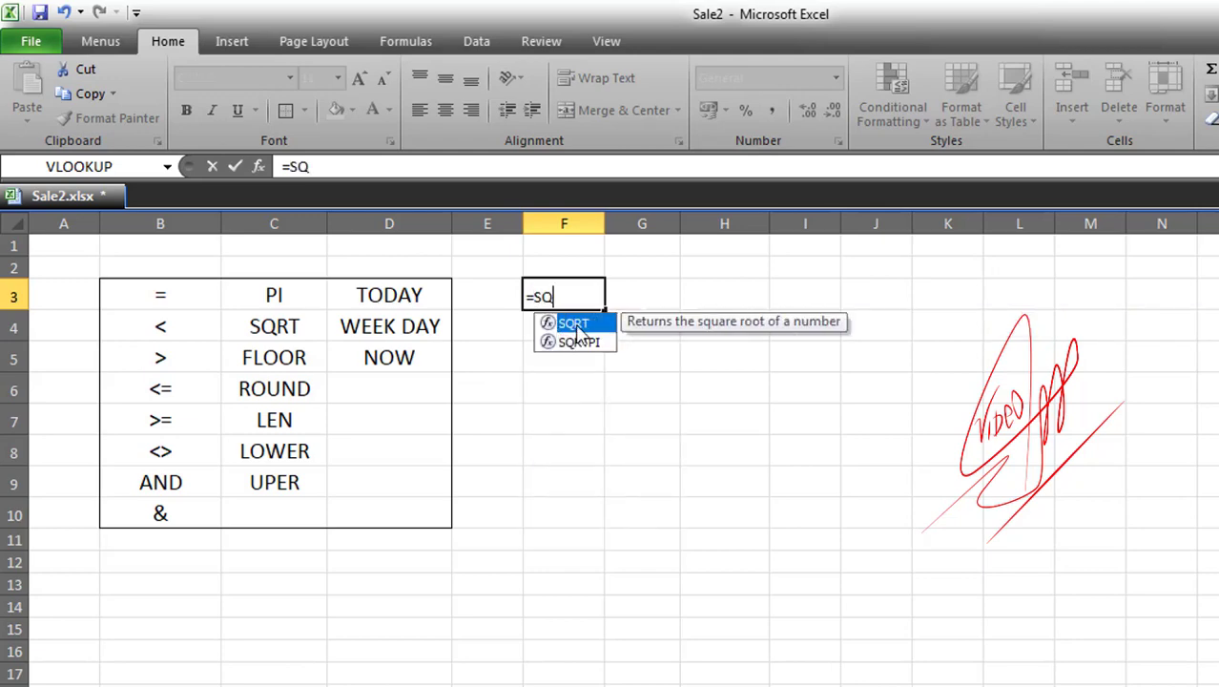
{"action": "double_click", "coordinate": [575, 324]}
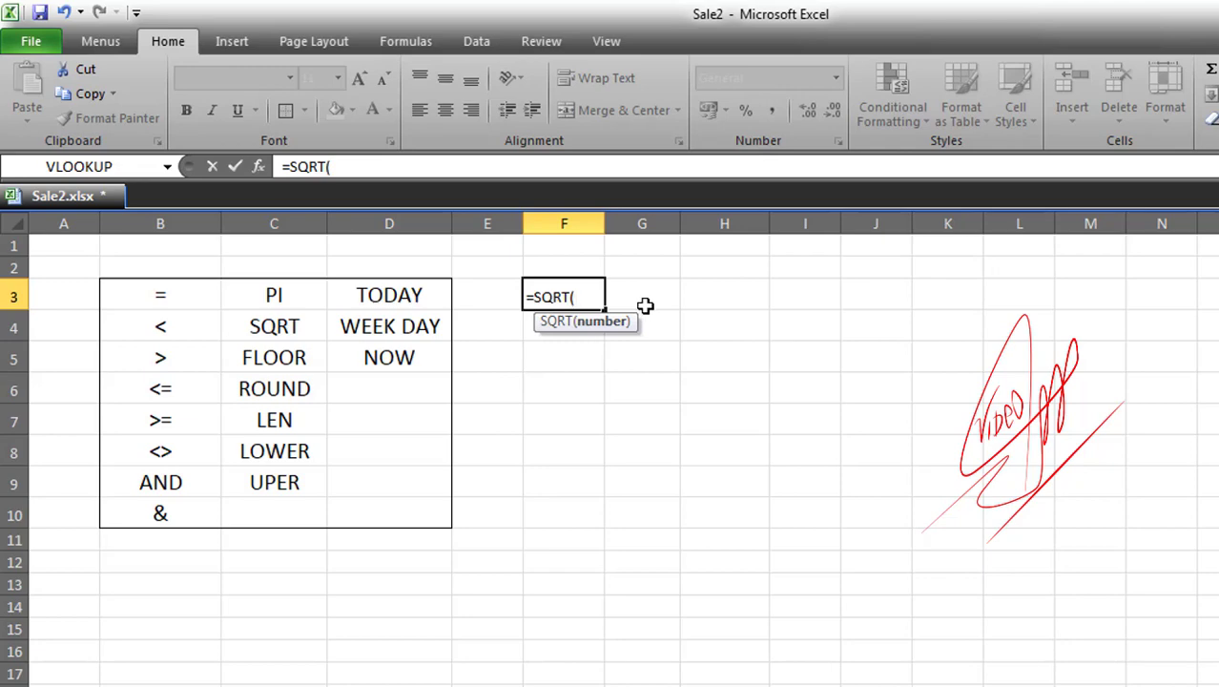
{"action": "type", "text": "4"}
{"action": "key", "text": "Return"}
{"action": "left_click", "coordinate": [584, 295]}
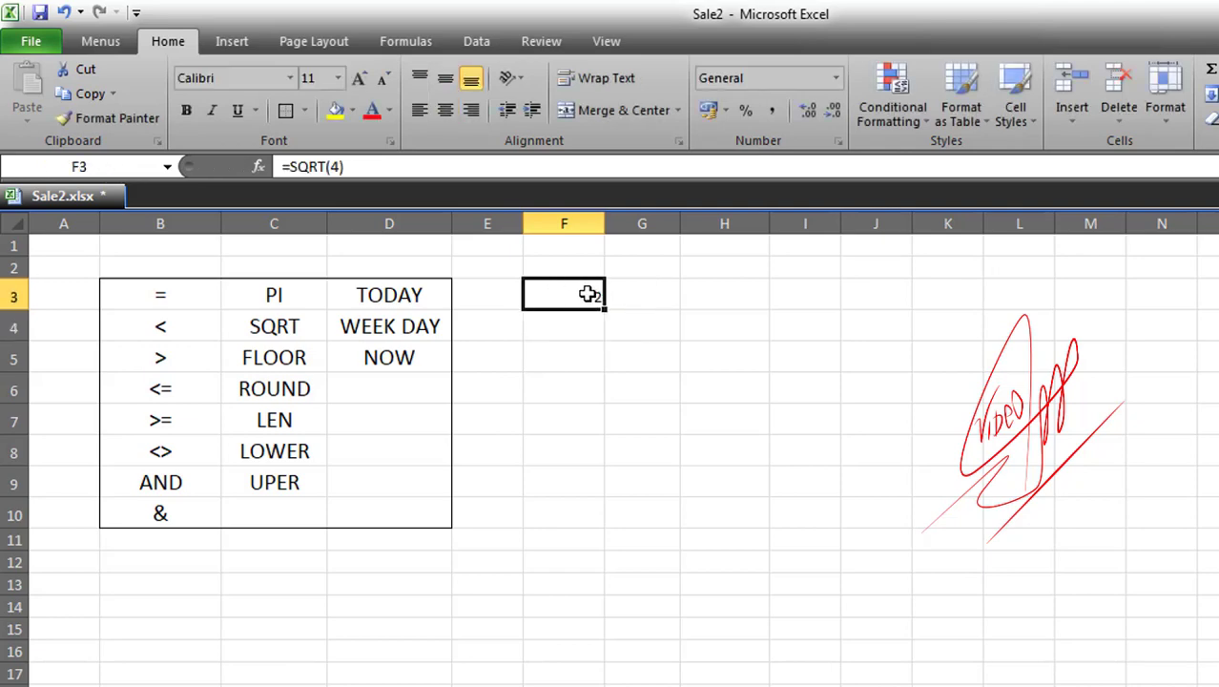
Change the square root formula in F3 to =SQRT(8)
{"action": "double_click", "coordinate": [585, 295]}
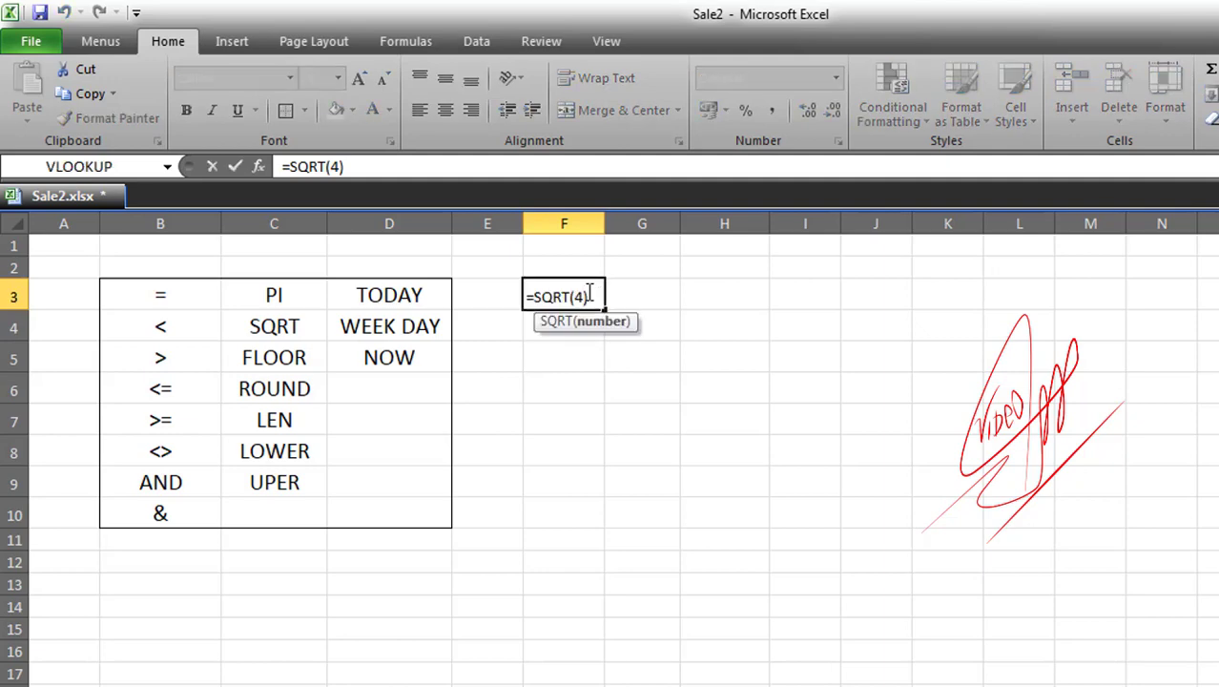
{"action": "key", "text": "BackSpace"}
{"action": "type", "text": "8"}
{"action": "key", "text": "Return"}
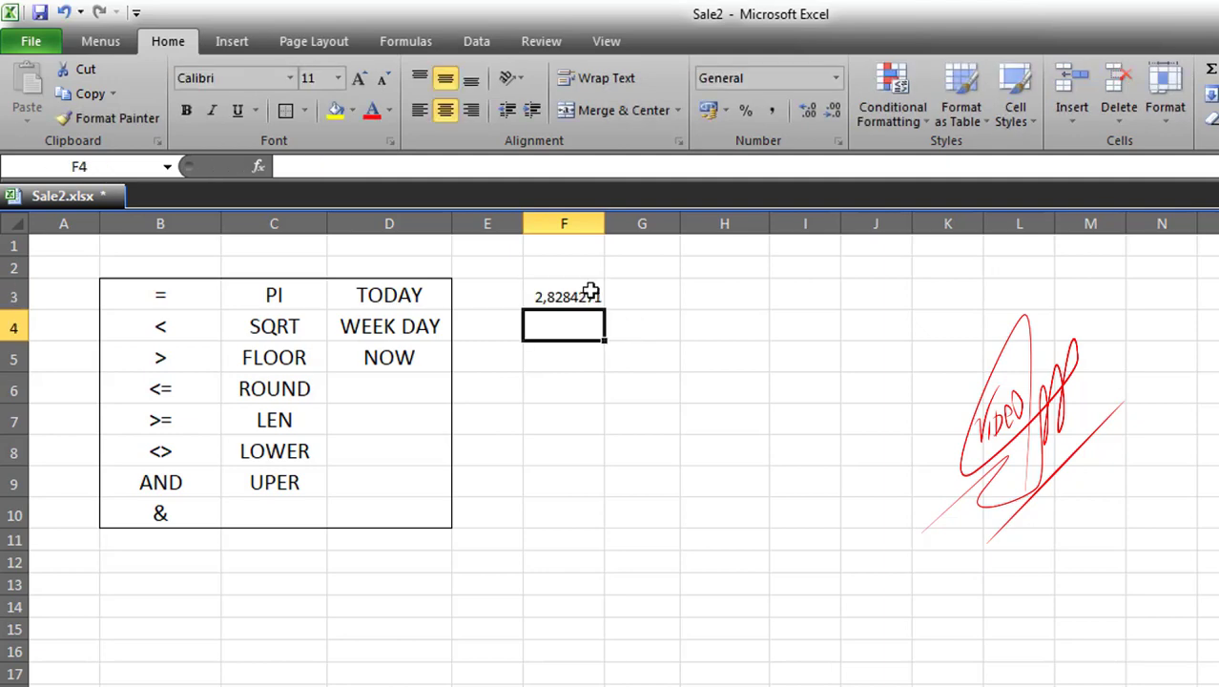
Change the number in F3's square root formula to 16 and check the result
{"action": "left_click", "coordinate": [542, 299]}
{"action": "double_click", "coordinate": [565, 297]}
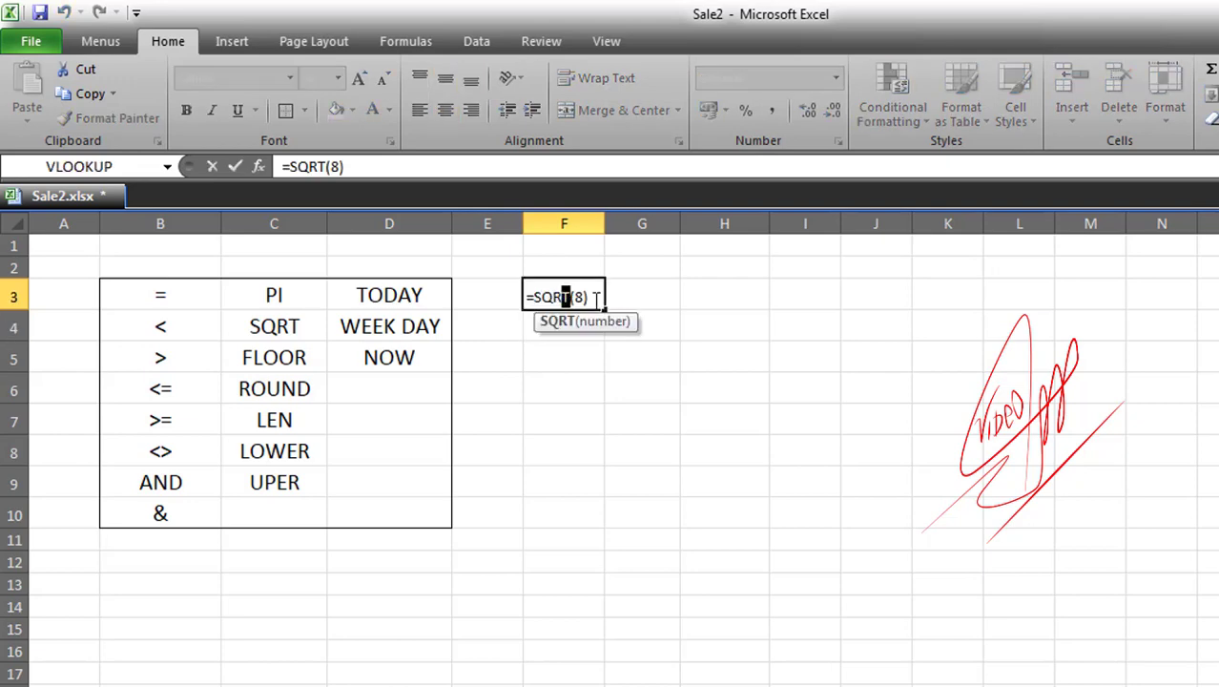
{"action": "double_click", "coordinate": [581, 298]}
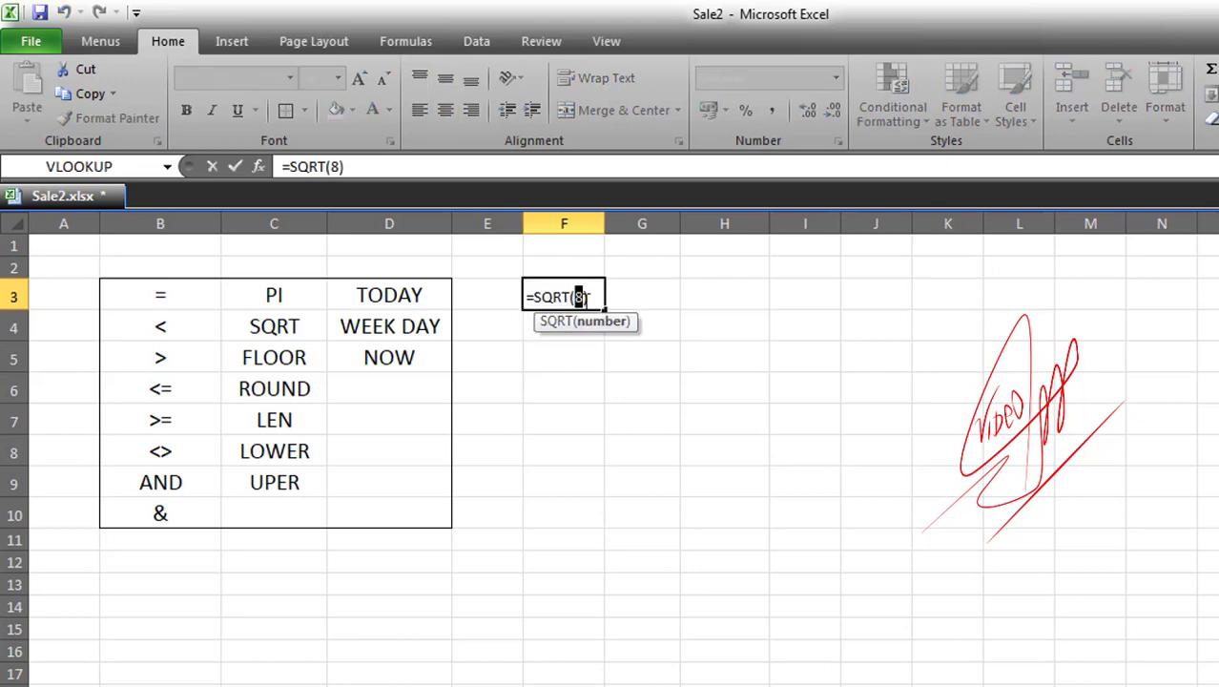
{"action": "type", "text": "16"}
{"action": "key", "text": "Return"}
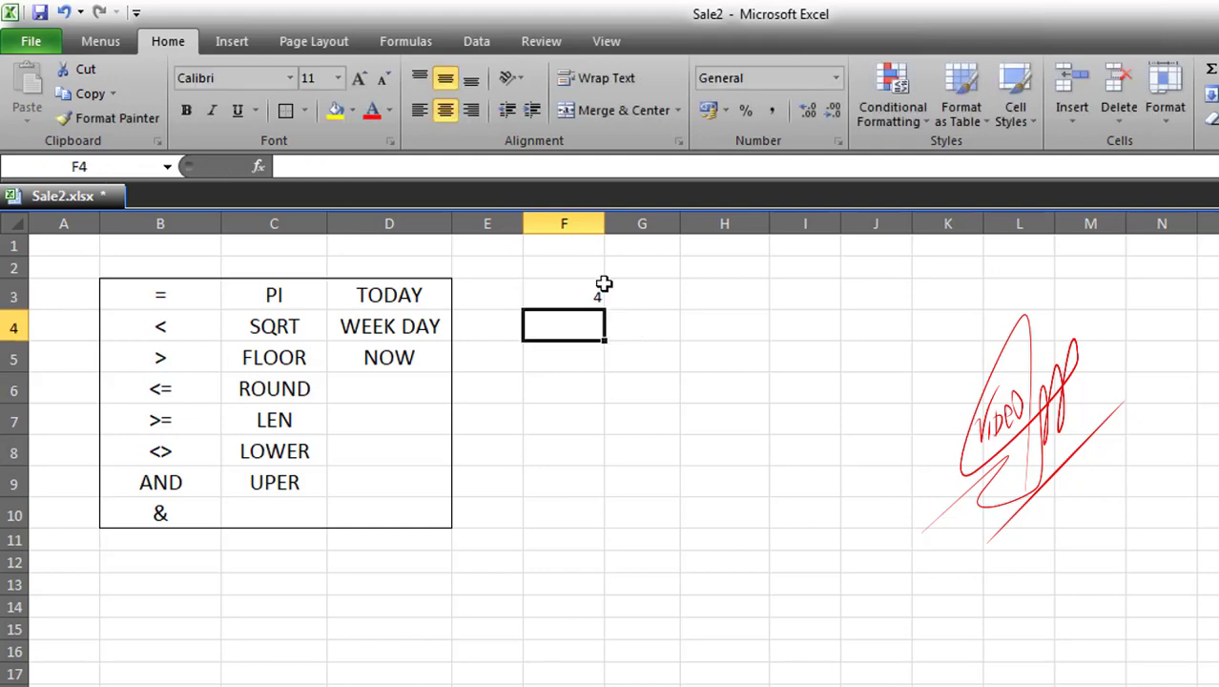
{"action": "left_click", "coordinate": [572, 293]}
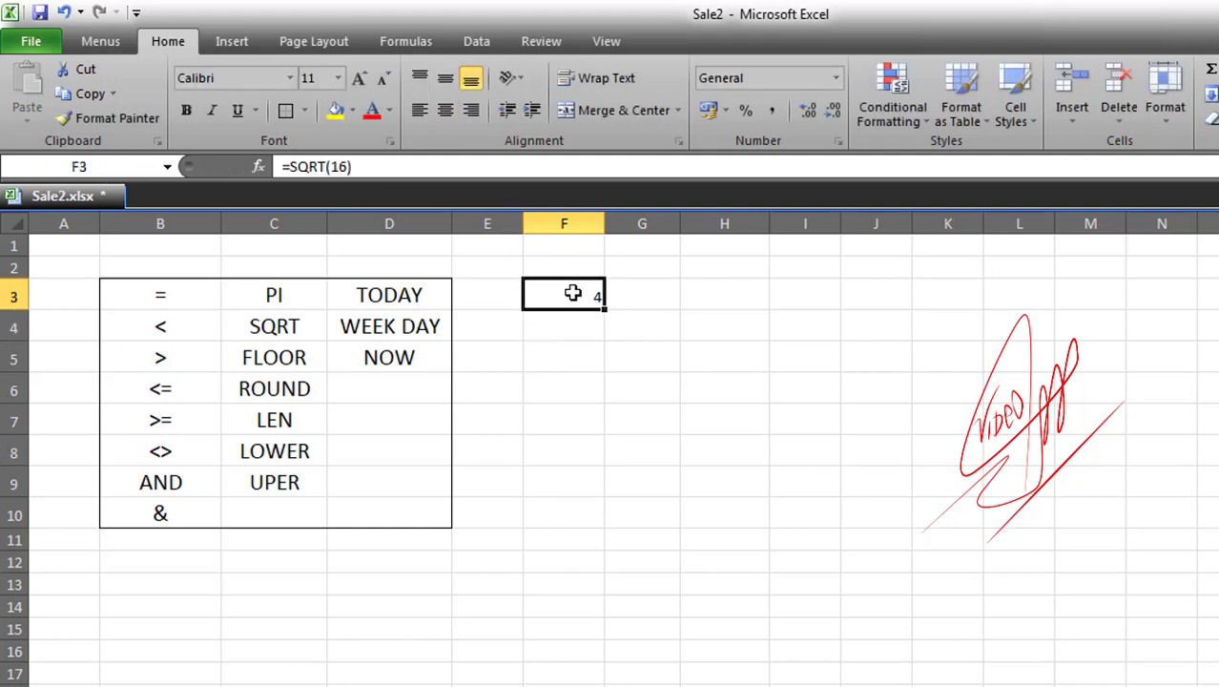
Review the square root formula in F3 without changing it, and clear the cell
{"action": "double_click", "coordinate": [571, 293]}
{"action": "left_click_drag", "start_coordinate": [600, 298], "coordinate": [497, 297]}
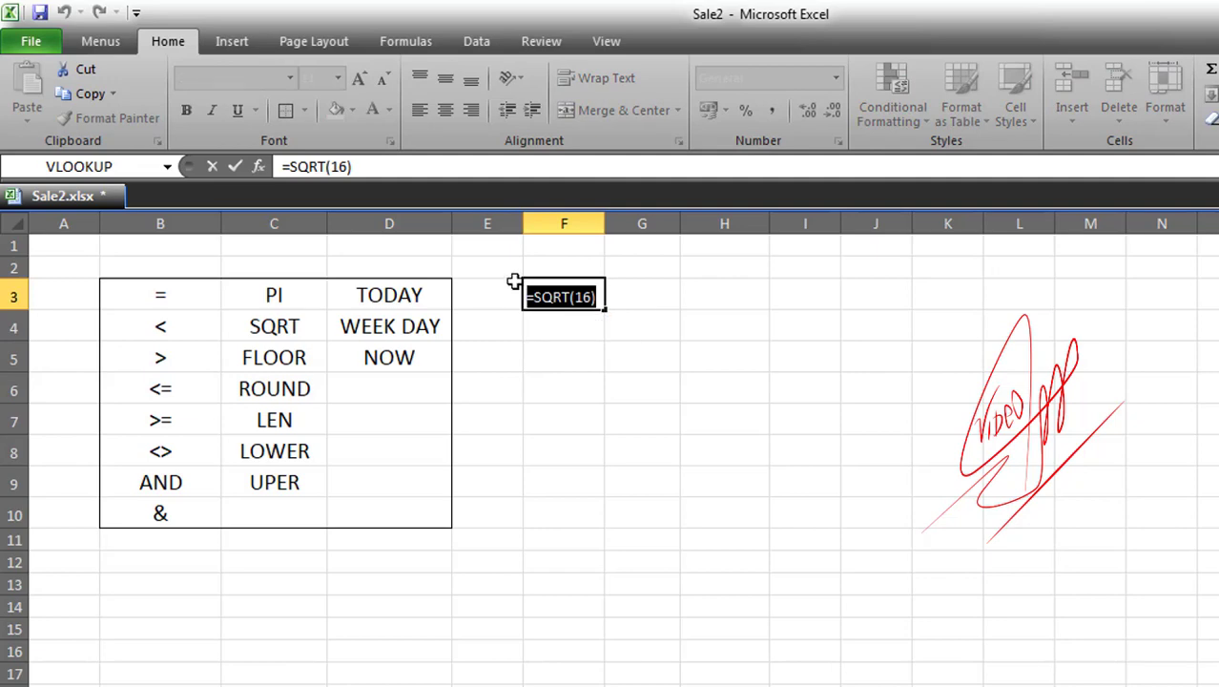
{"action": "key", "text": "Escape"}
{"action": "left_click", "coordinate": [654, 297]}
{"action": "left_click", "coordinate": [592, 297]}
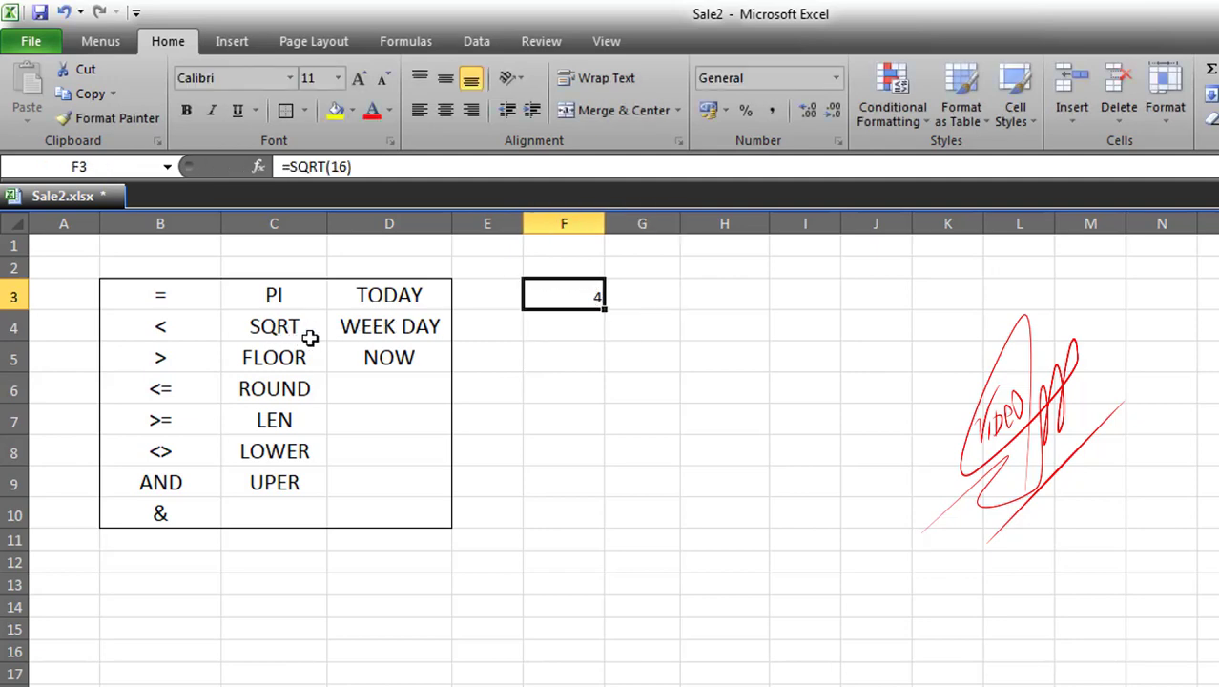
{"action": "key", "text": "Delete"}
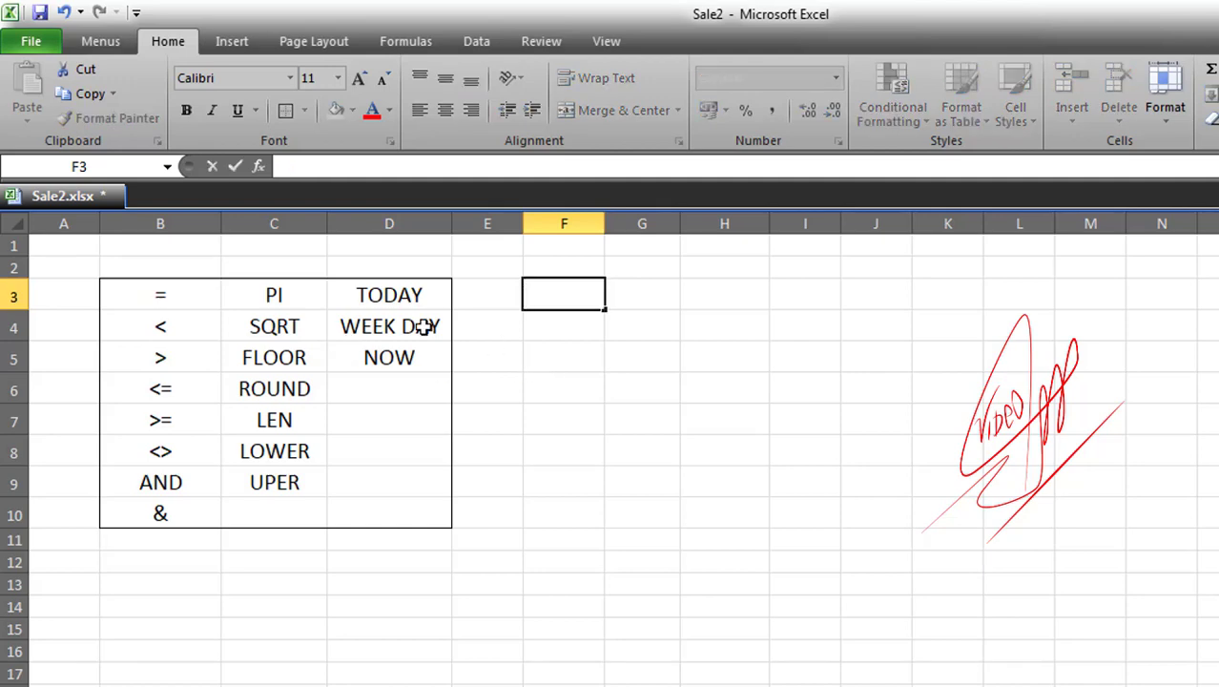
Point out the PI, SQRT and FLOOR entries and enter the sample value 10,5 in F4
{"action": "left_click", "coordinate": [275, 295]}
{"action": "left_click", "coordinate": [297, 327]}
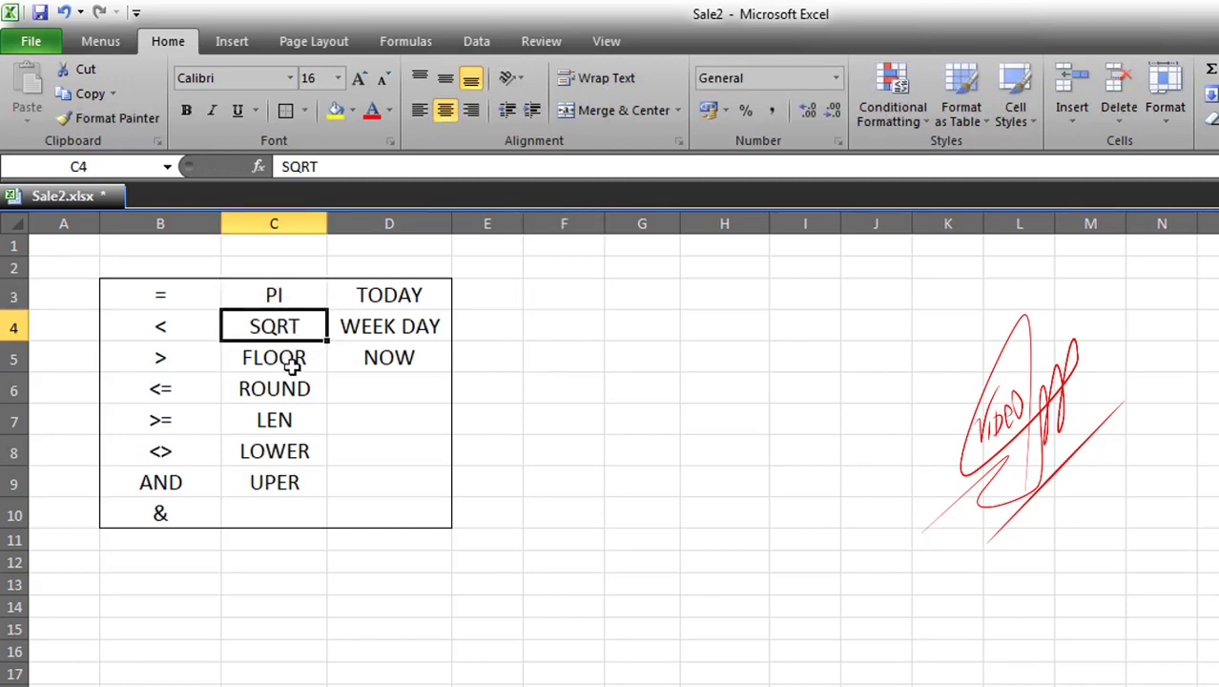
{"action": "left_click", "coordinate": [286, 363]}
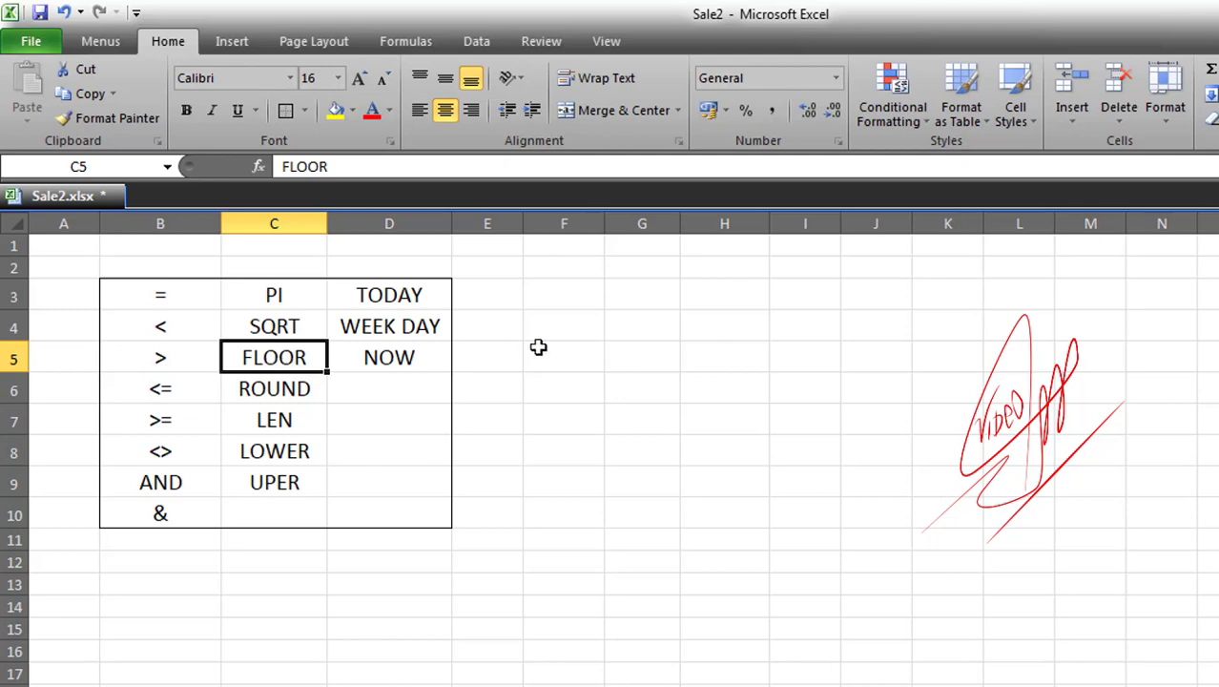
{"action": "left_click", "coordinate": [566, 326]}
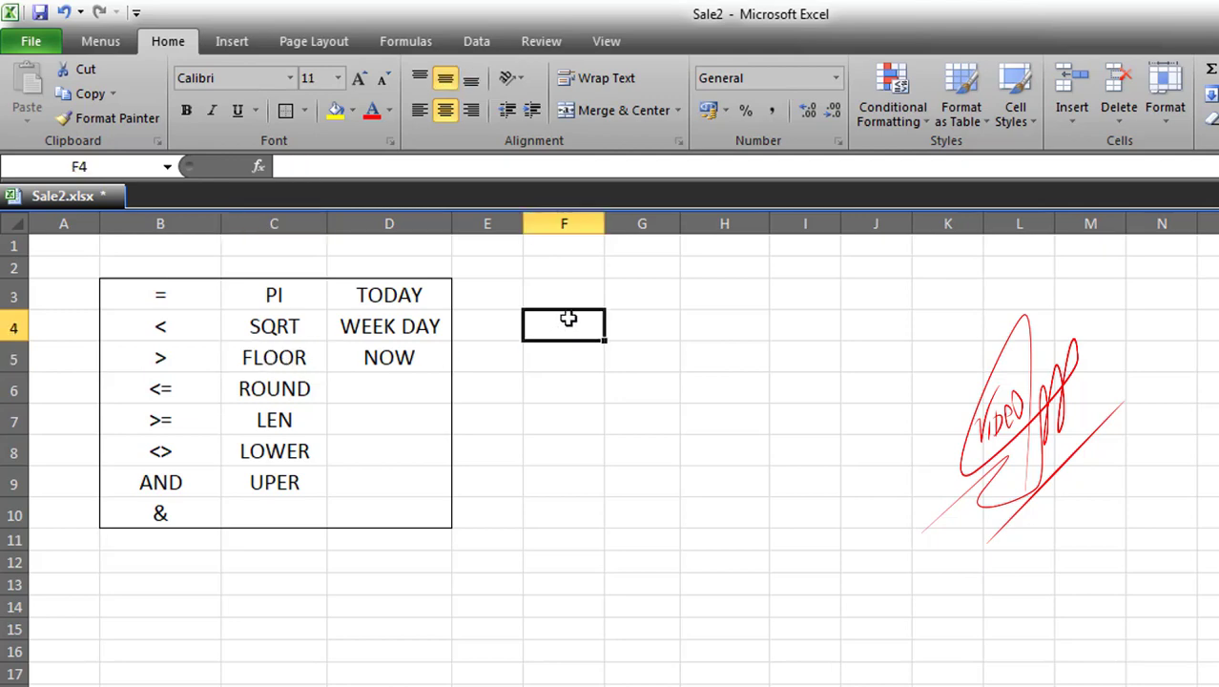
{"action": "type", "text": "15"}
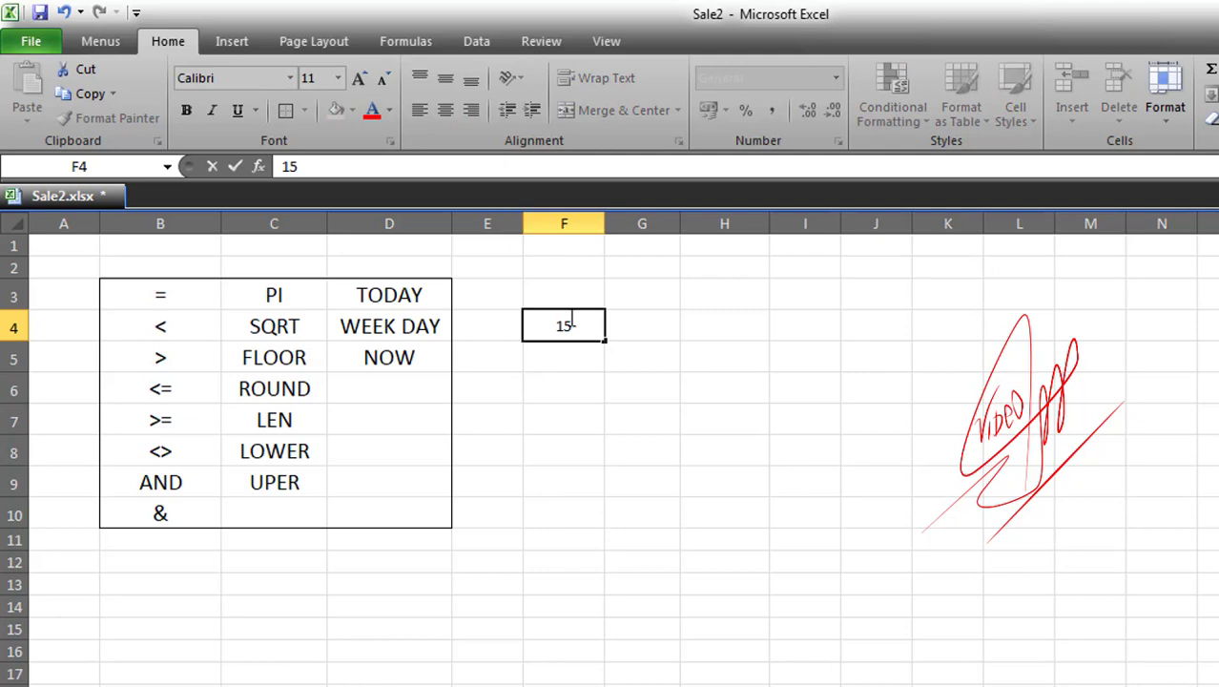
{"action": "type", "text": "0,5"}
{"action": "key", "text": "Return"}
{"action": "left_click", "coordinate": [624, 325]}
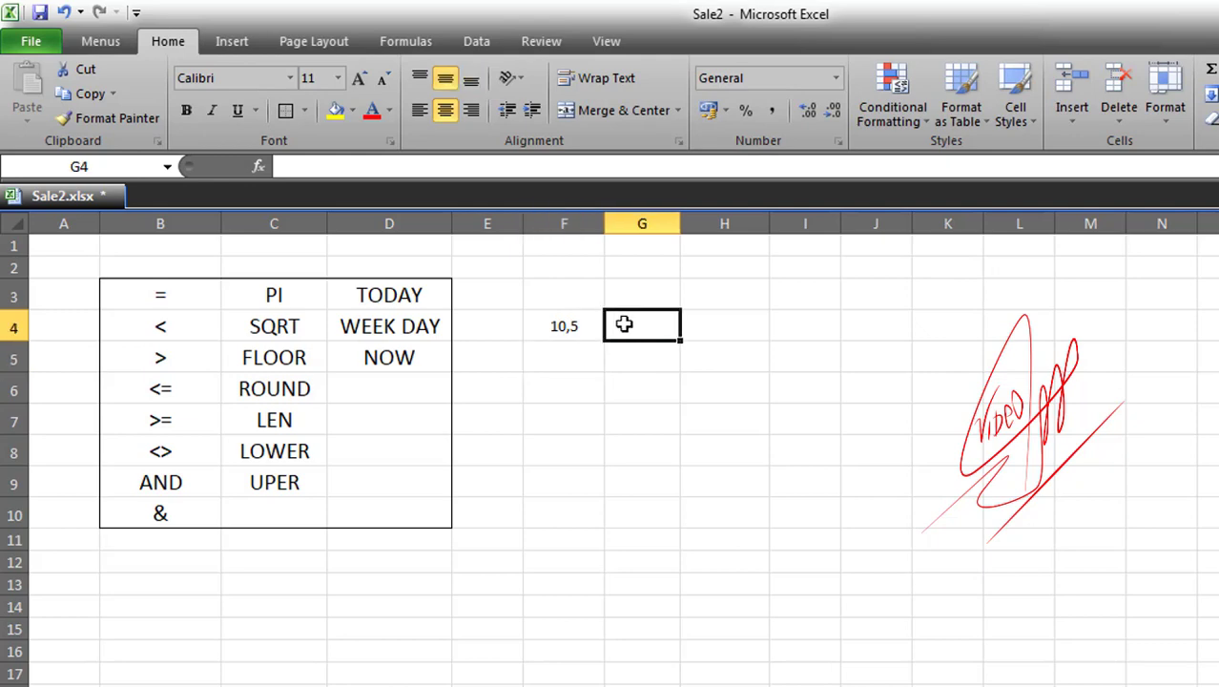
Widen column G and try to enter a FLOOR formula in G4 with F4 as its only argument
{"action": "left_click_drag", "start_coordinate": [681, 223], "coordinate": [716, 224]}
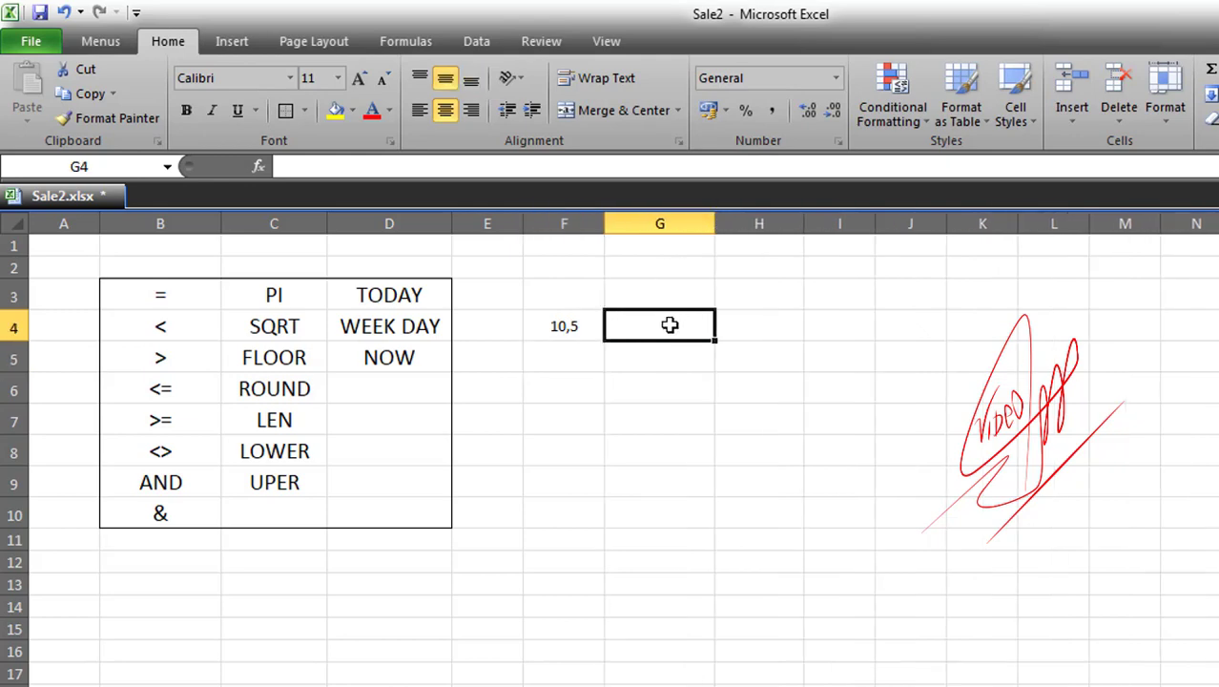
{"action": "type", "text": "="}
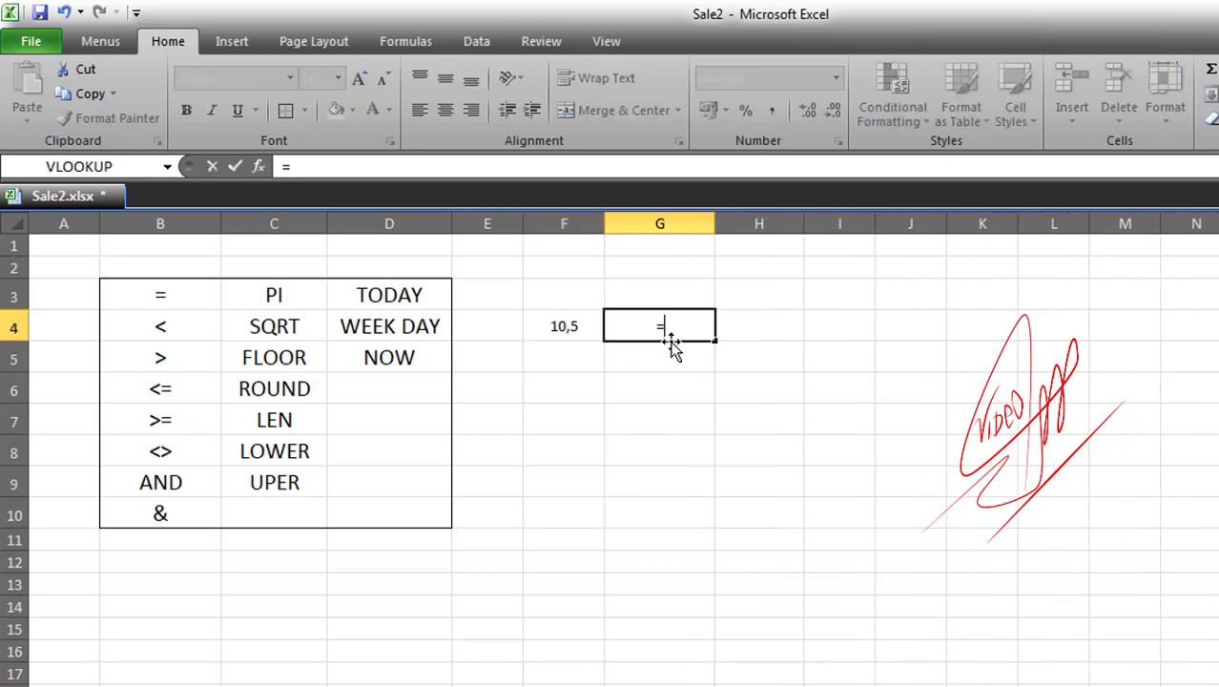
{"action": "left_click", "coordinate": [563, 327]}
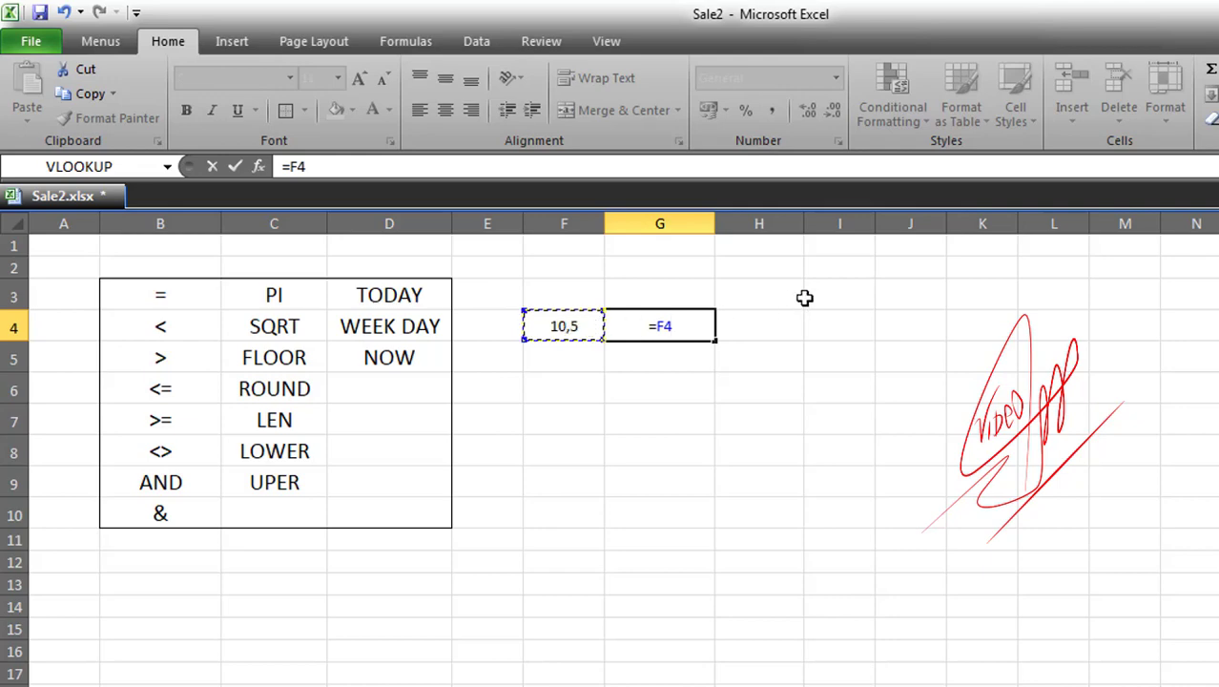
{"action": "key", "text": "BackSpace"}
{"action": "key", "text": "BackSpace"}
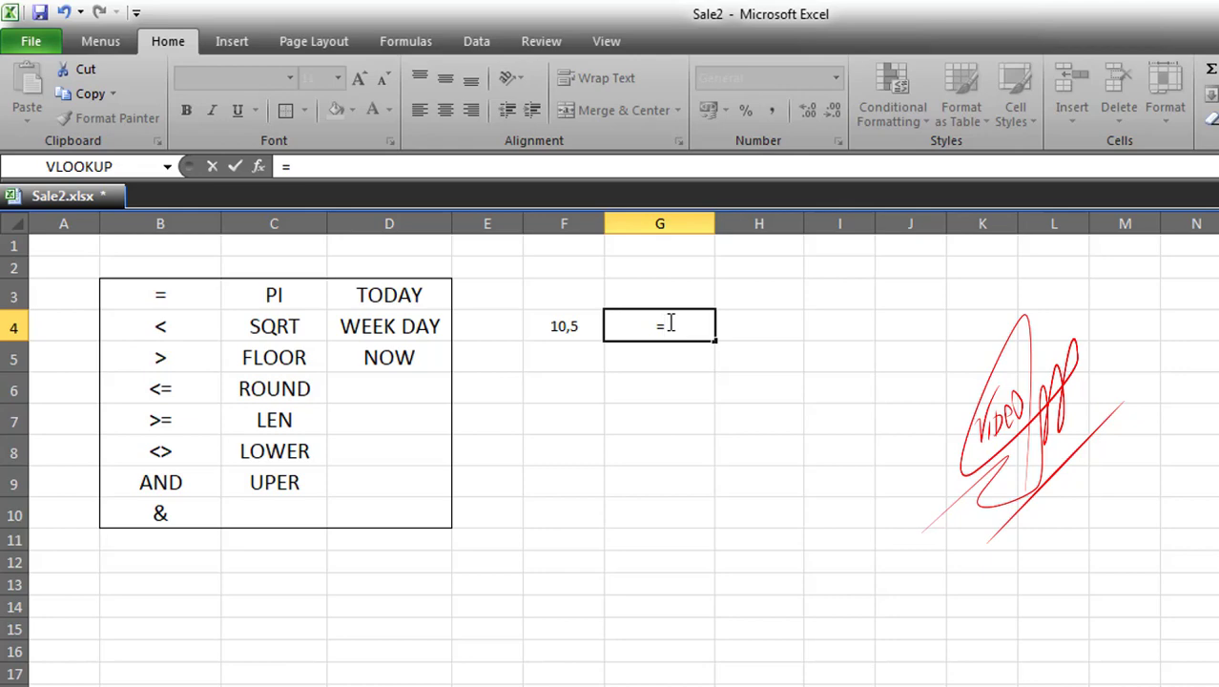
{"action": "type", "text": "FLOOR("}
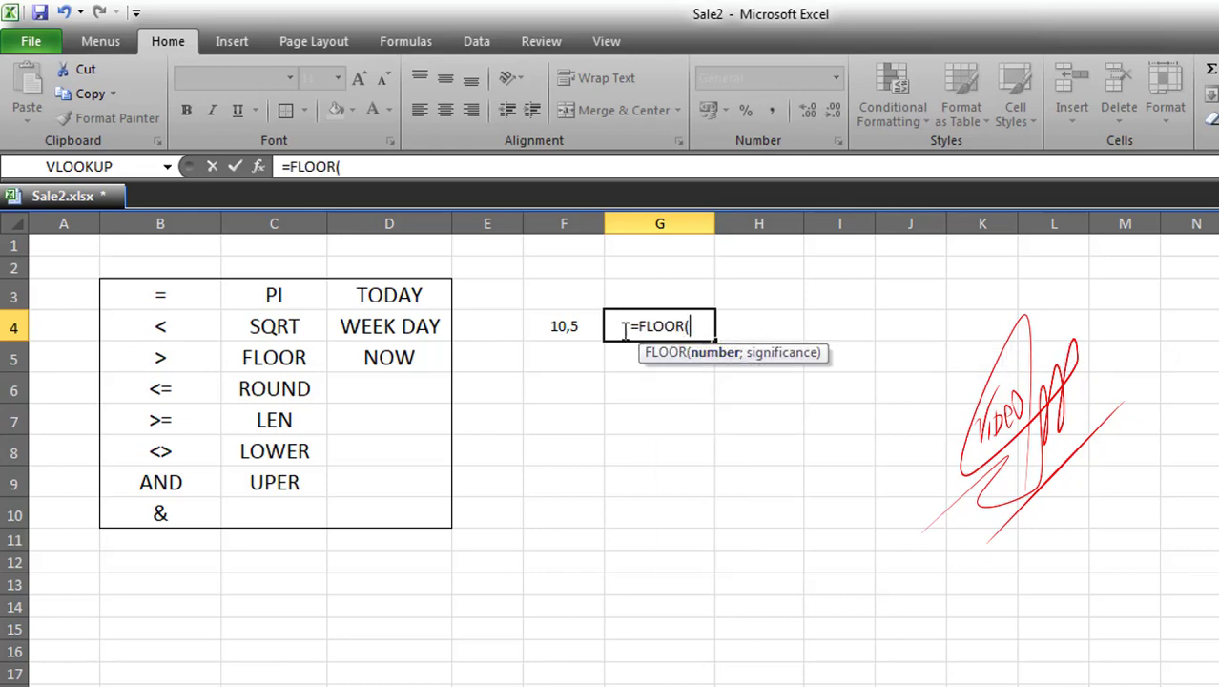
{"action": "left_click", "coordinate": [563, 324]}
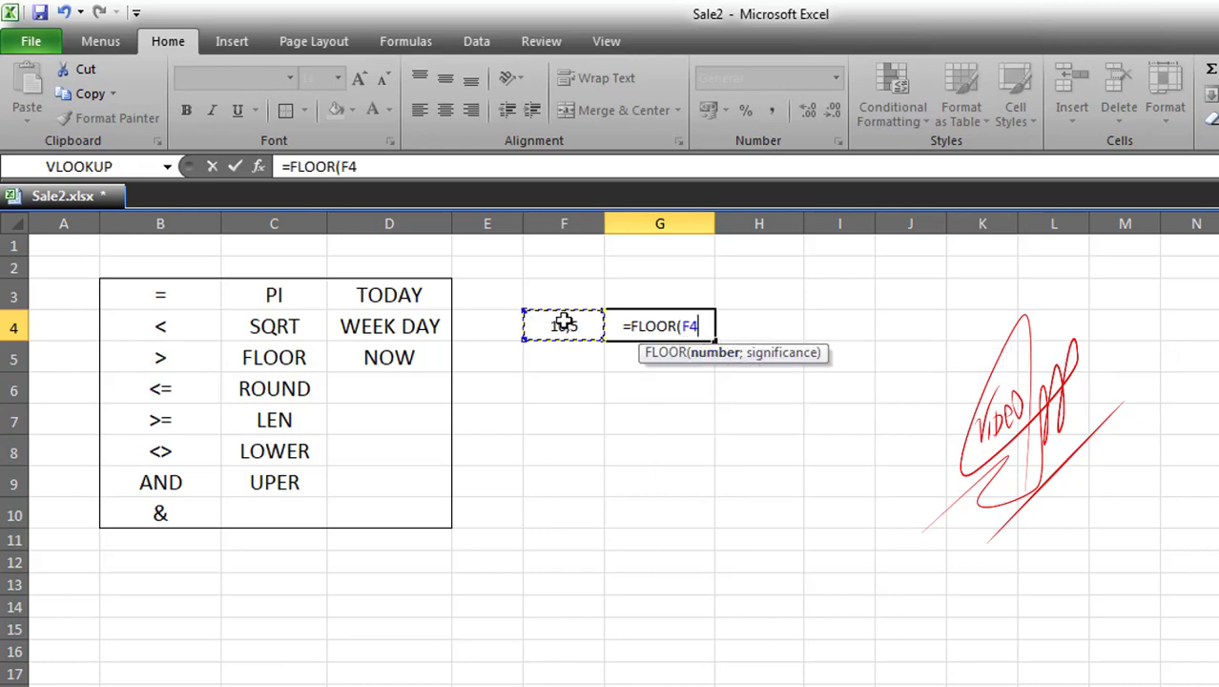
{"action": "key", "text": "Return"}
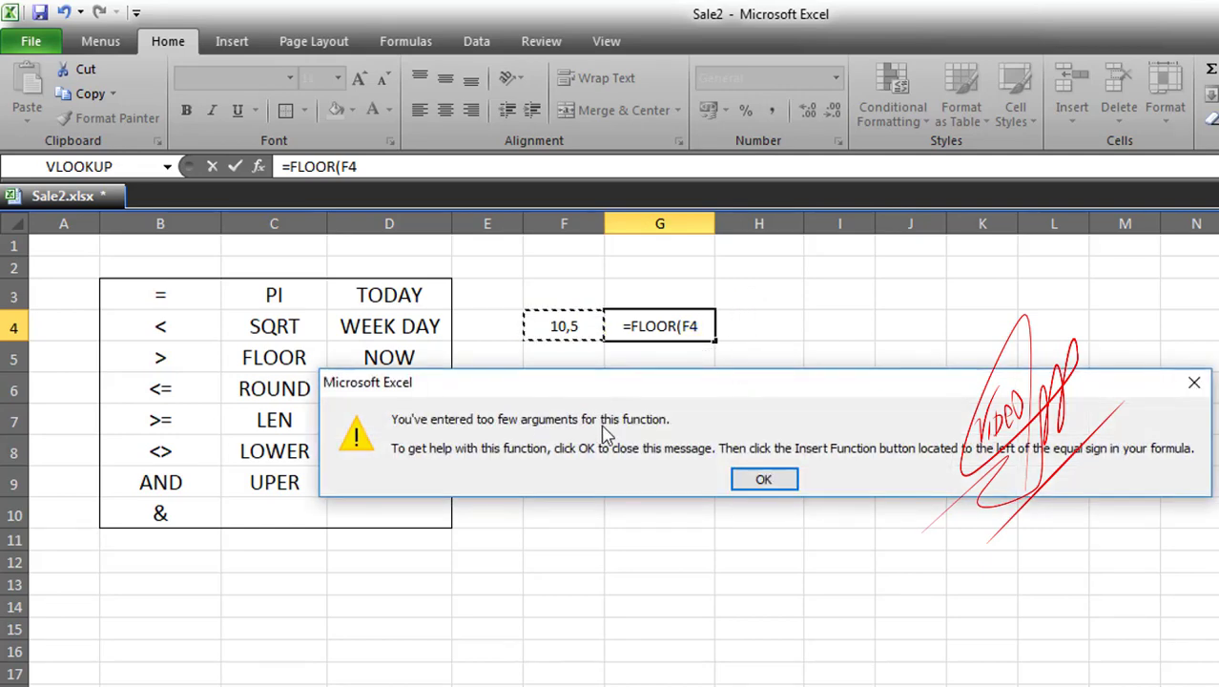
Complete the FLOOR formula in G4 with a significance of 1, as =FLOOR(F4;1)
{"action": "left_click", "coordinate": [765, 479]}
{"action": "left_click", "coordinate": [704, 325]}
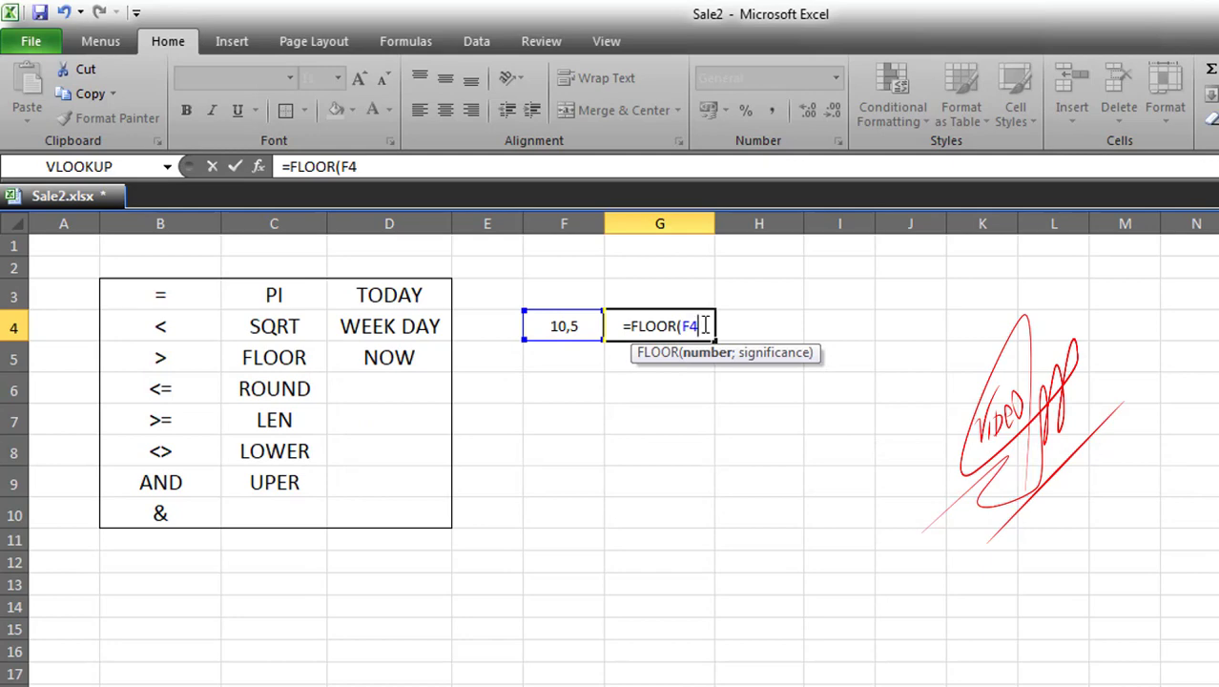
{"action": "type", "text": ";"}
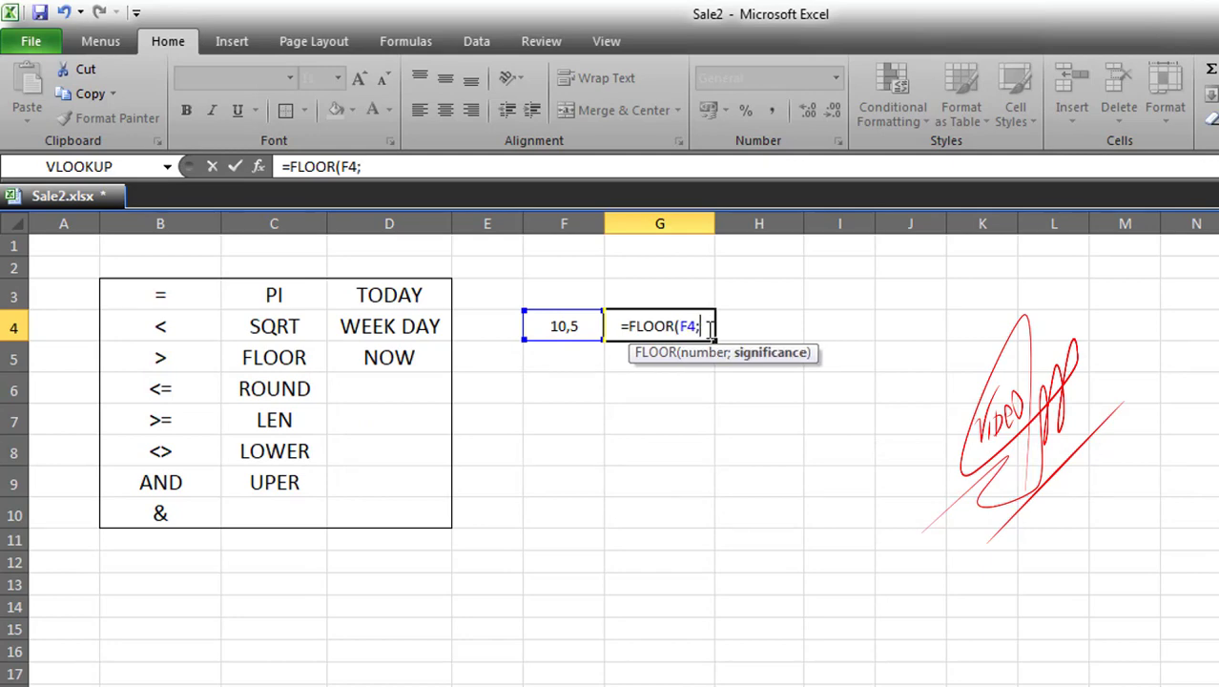
{"action": "type", "text": "1"}
{"action": "key", "text": "Return"}
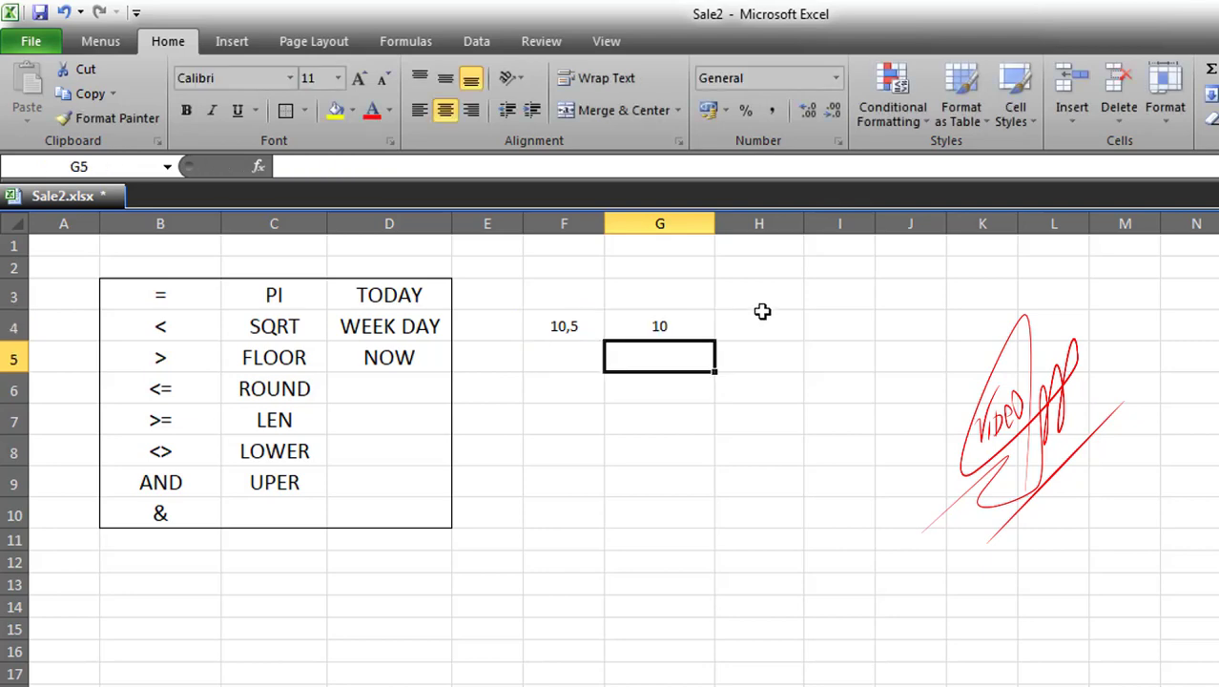
Review the FLOOR formula in G4 and change the sample value in F4 to 10,9
{"action": "left_click", "coordinate": [661, 327]}
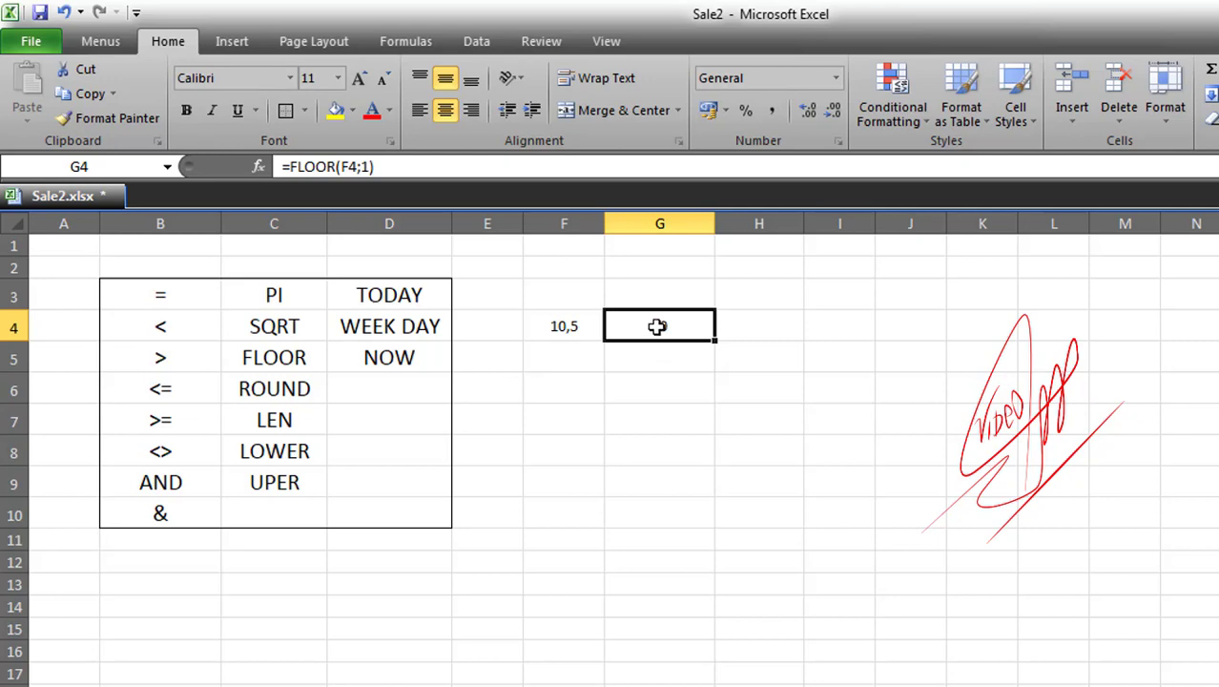
{"action": "left_click", "coordinate": [566, 326]}
{"action": "double_click", "coordinate": [585, 324]}
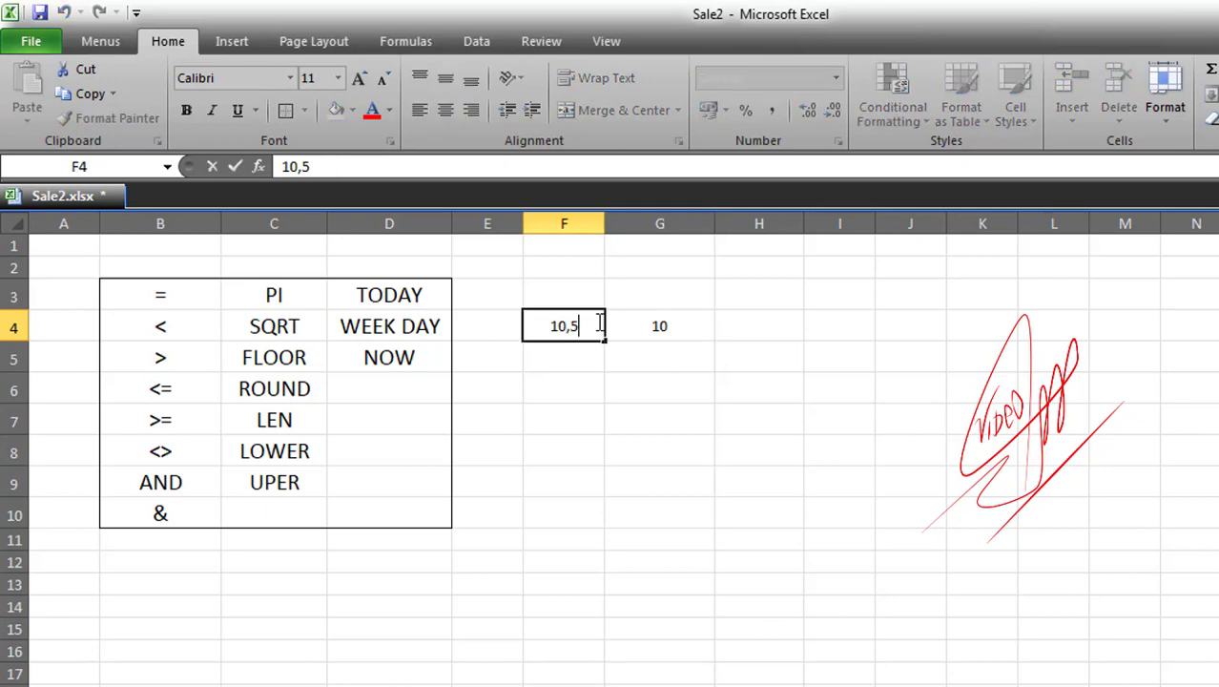
{"action": "key", "text": "Return"}
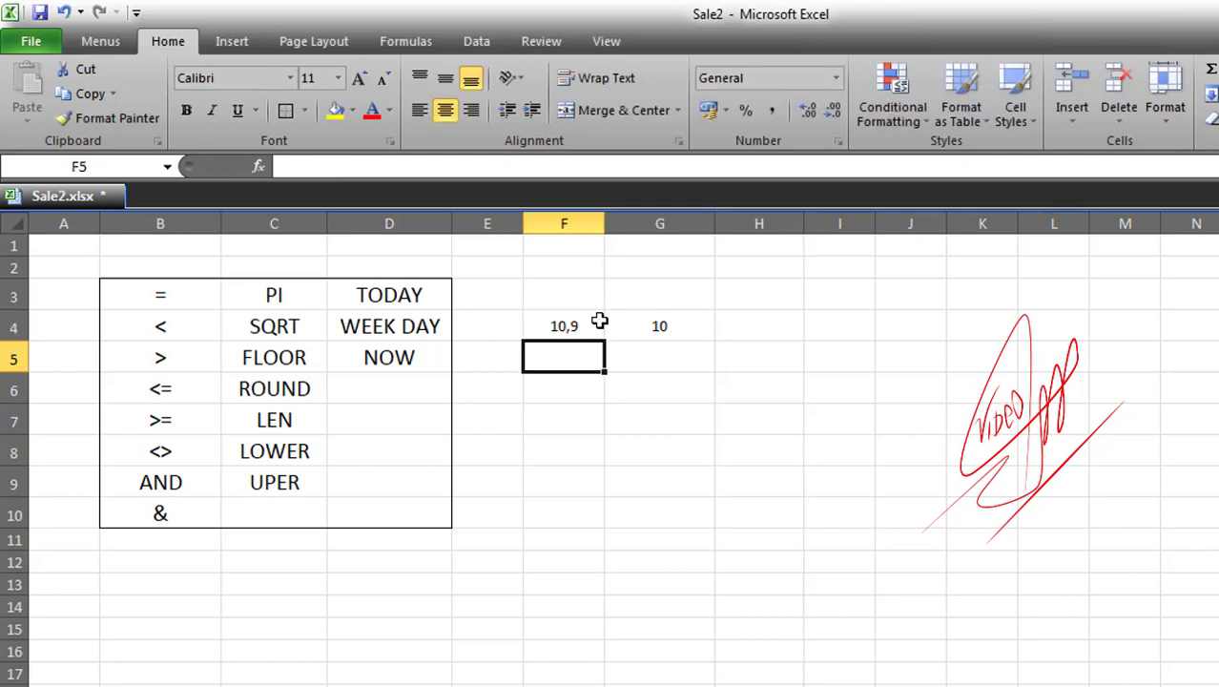
Change the sample value in F4 to 10,1 to test the FLOOR formula
{"action": "left_click", "coordinate": [585, 326]}
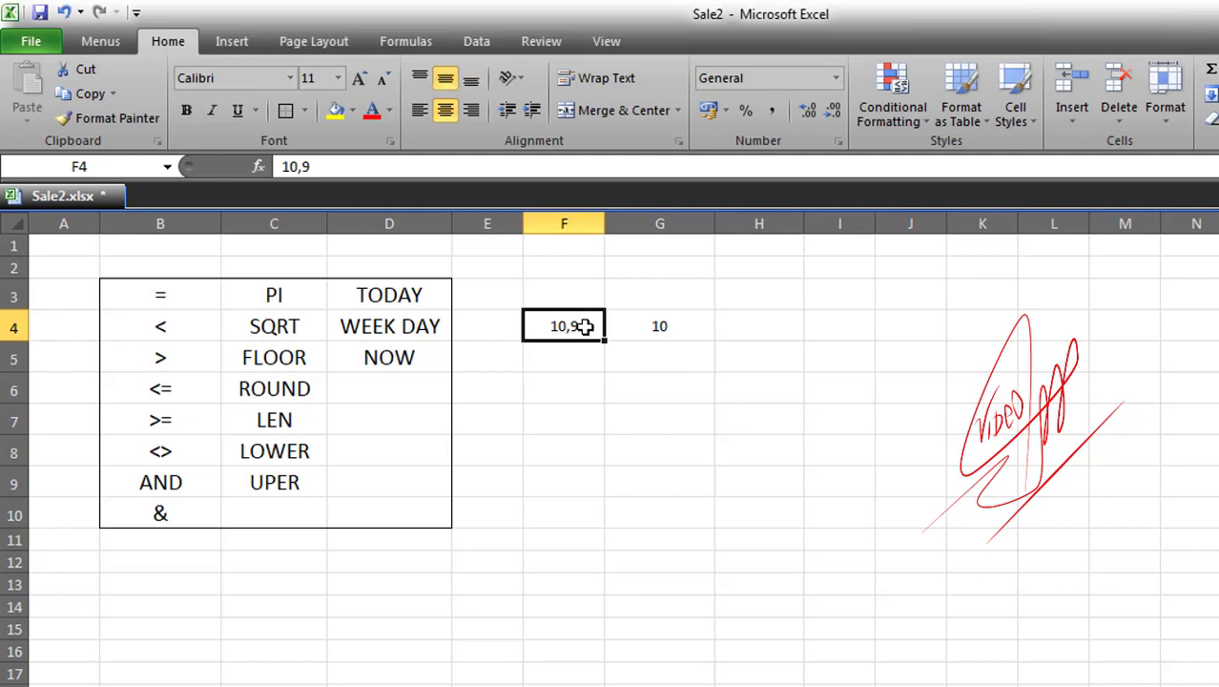
{"action": "double_click", "coordinate": [588, 326]}
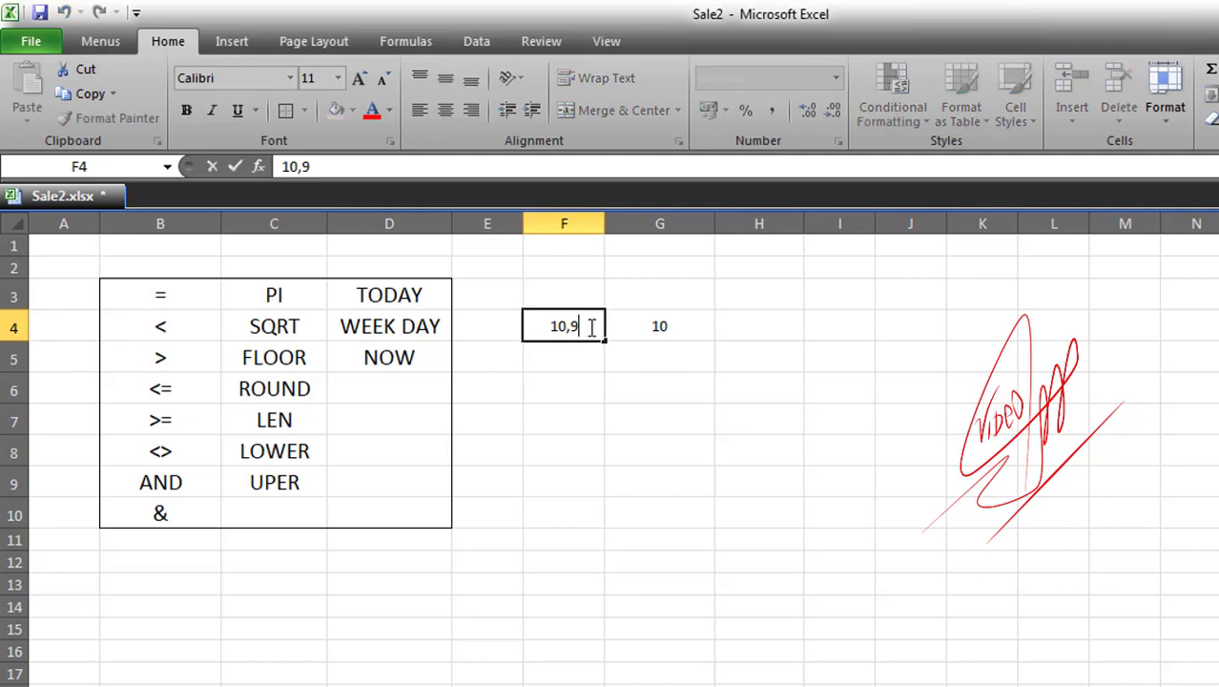
{"action": "key", "text": "BackSpace"}
{"action": "type", "text": "1"}
{"action": "key", "text": "Return"}
{"action": "left_click", "coordinate": [593, 326]}
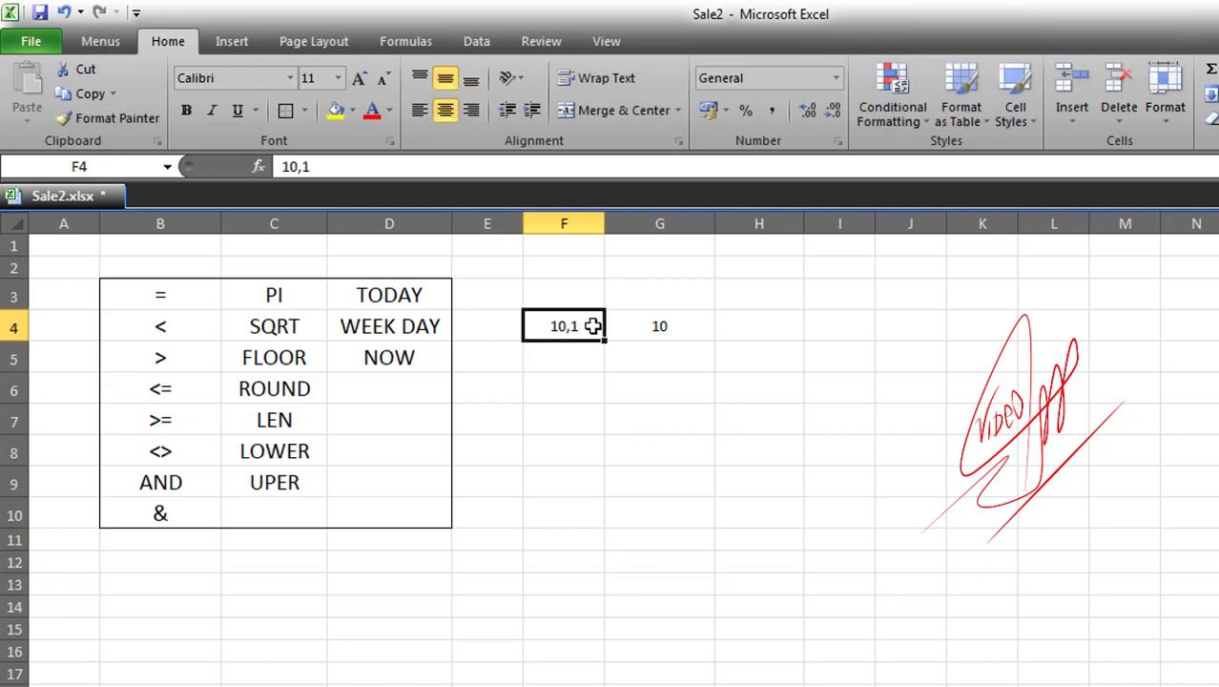
Change the sample value in F4 to 10,99 and check the FLOOR result
{"action": "double_click", "coordinate": [593, 326]}
{"action": "key", "text": "BackSpace"}
{"action": "type", "text": "99"}
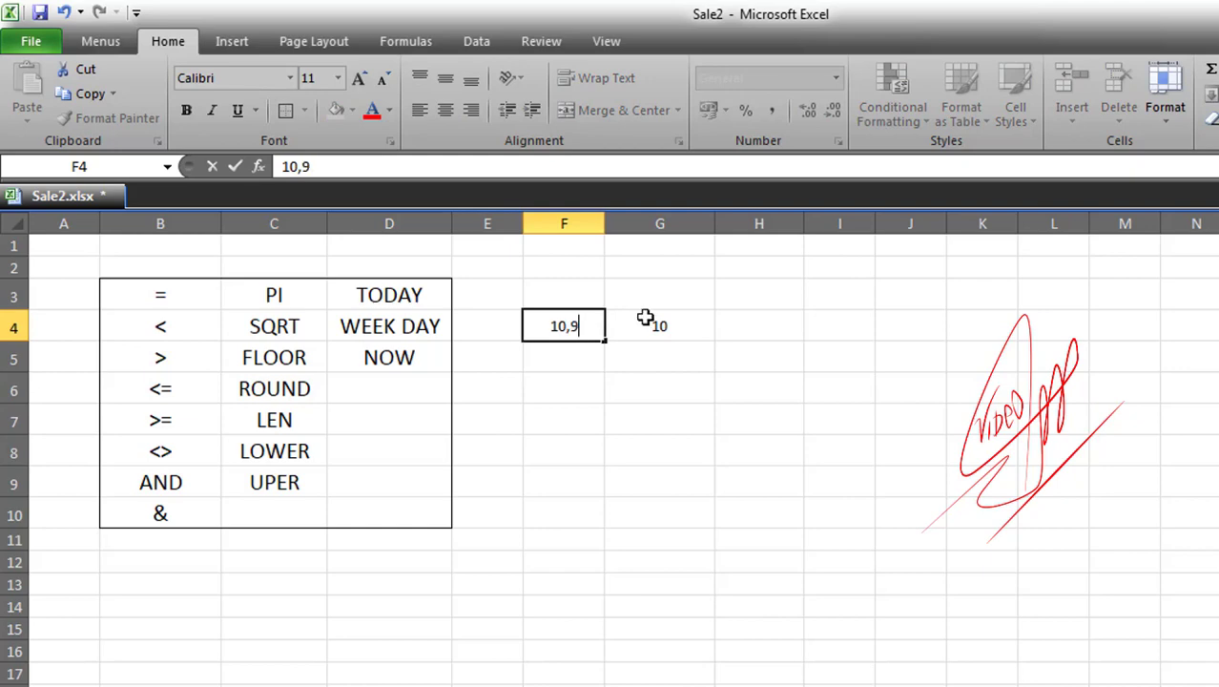
{"action": "key", "text": "Return"}
{"action": "left_click", "coordinate": [581, 326]}
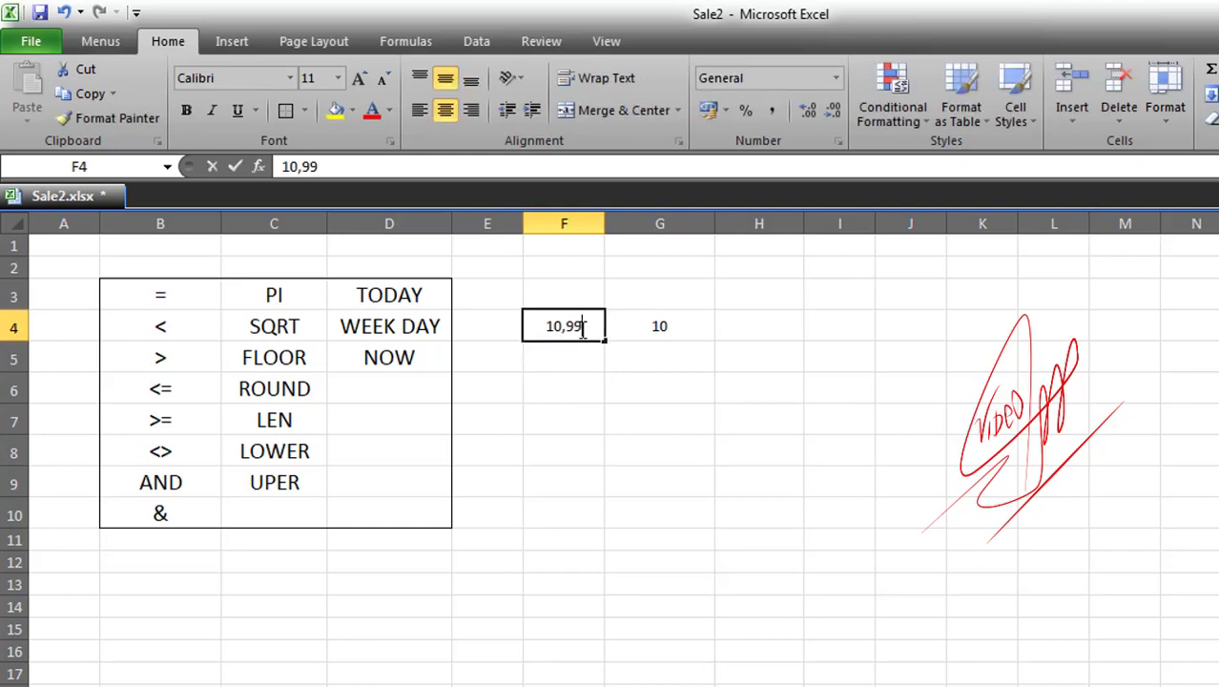
{"action": "left_click", "coordinate": [655, 359]}
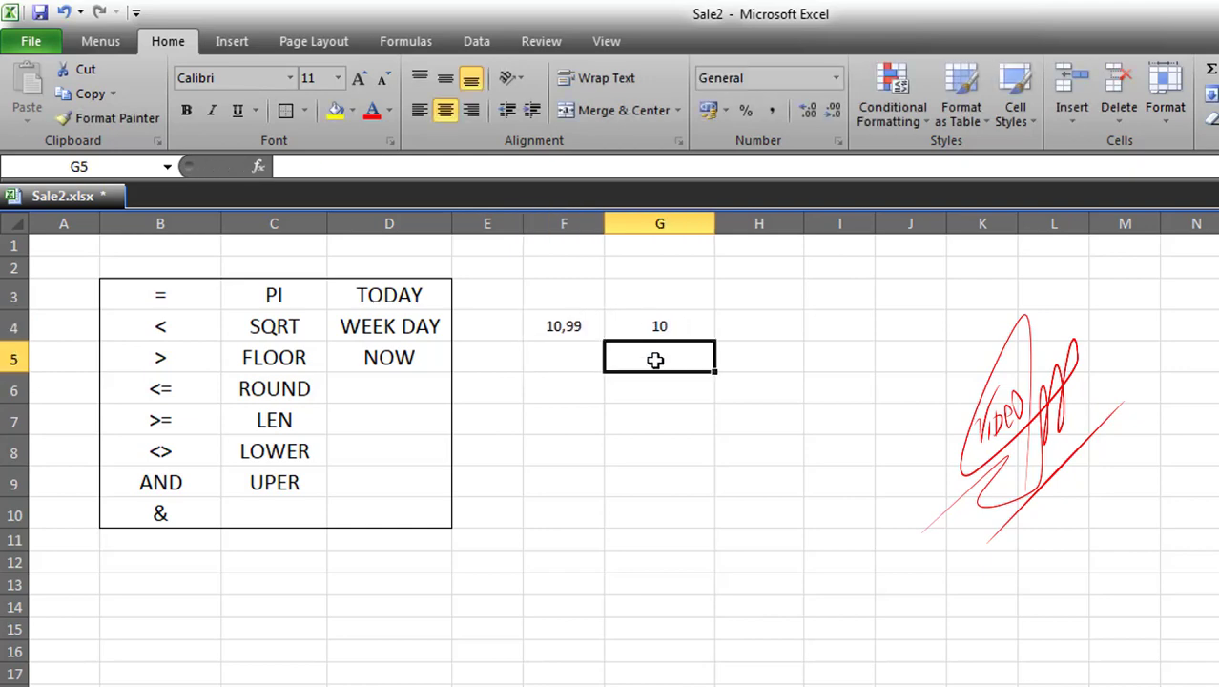
Enter the sample value 10,99 in F5
{"action": "left_click", "coordinate": [564, 353]}
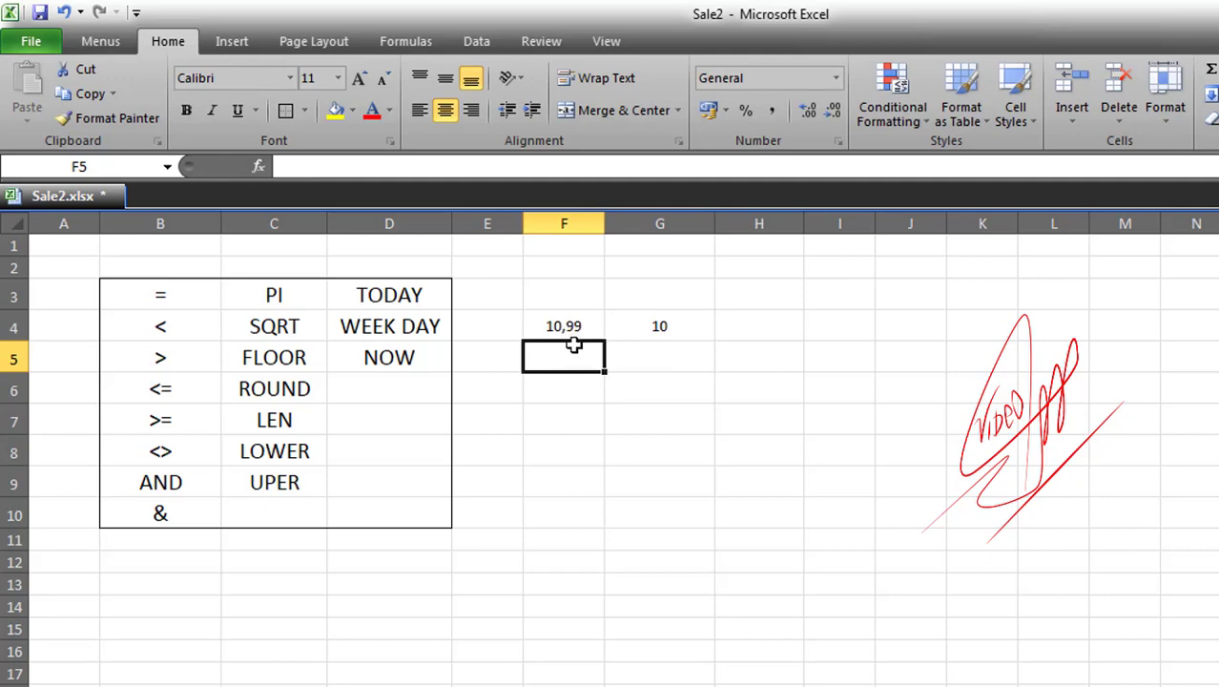
{"action": "type", "text": "10"}
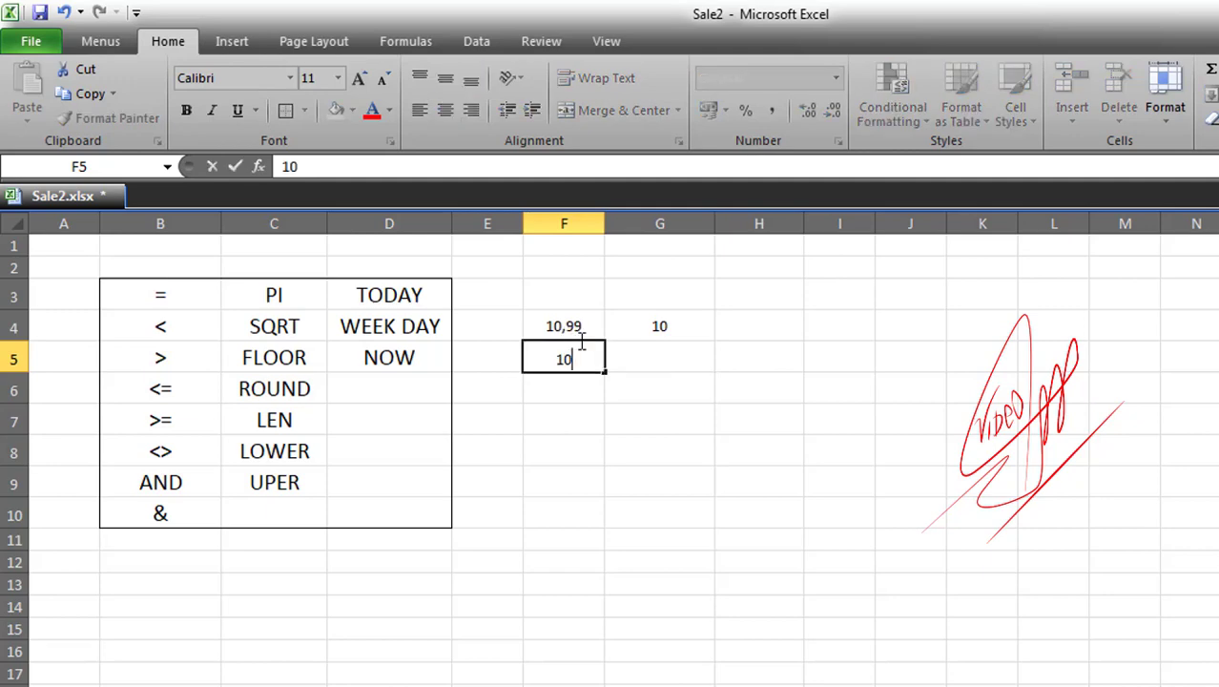
{"action": "type", "text": ",99"}
{"action": "key", "text": "Return"}
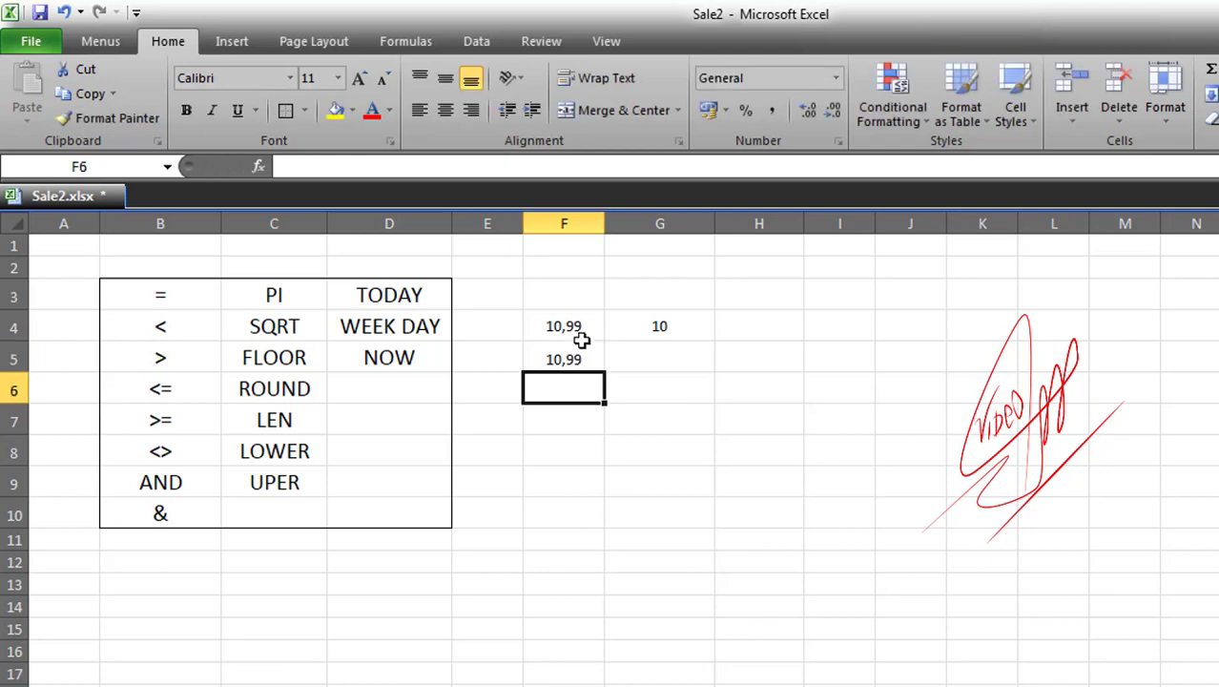
Enter =ROUND(F5;0) in G5 to round the value in F5 to zero decimal places
{"action": "left_click", "coordinate": [658, 357]}
{"action": "type", "text": "="}
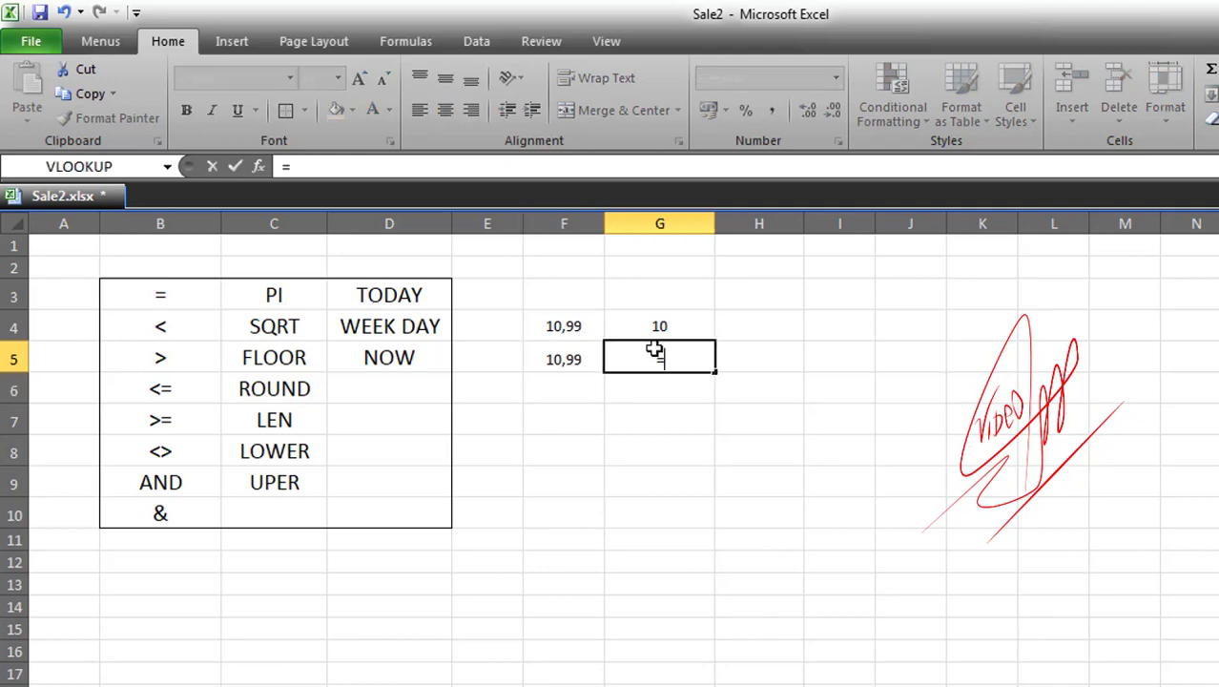
{"action": "type", "text": "RO"}
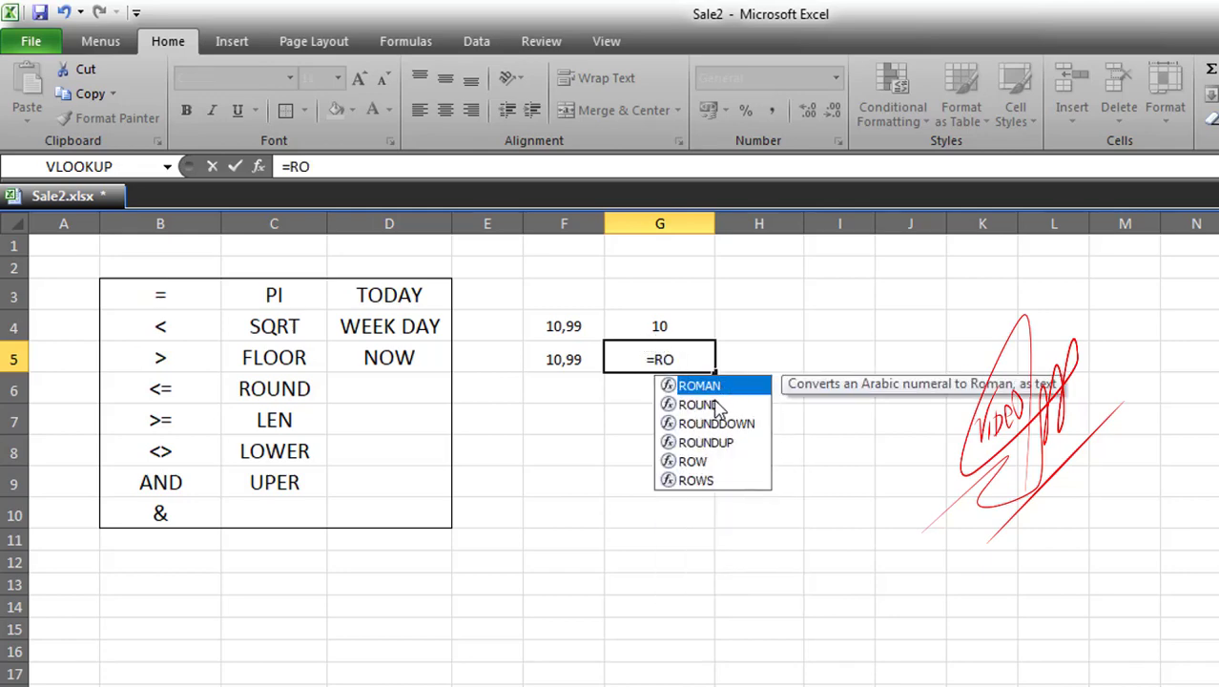
{"action": "double_click", "coordinate": [706, 405]}
{"action": "left_click", "coordinate": [553, 358]}
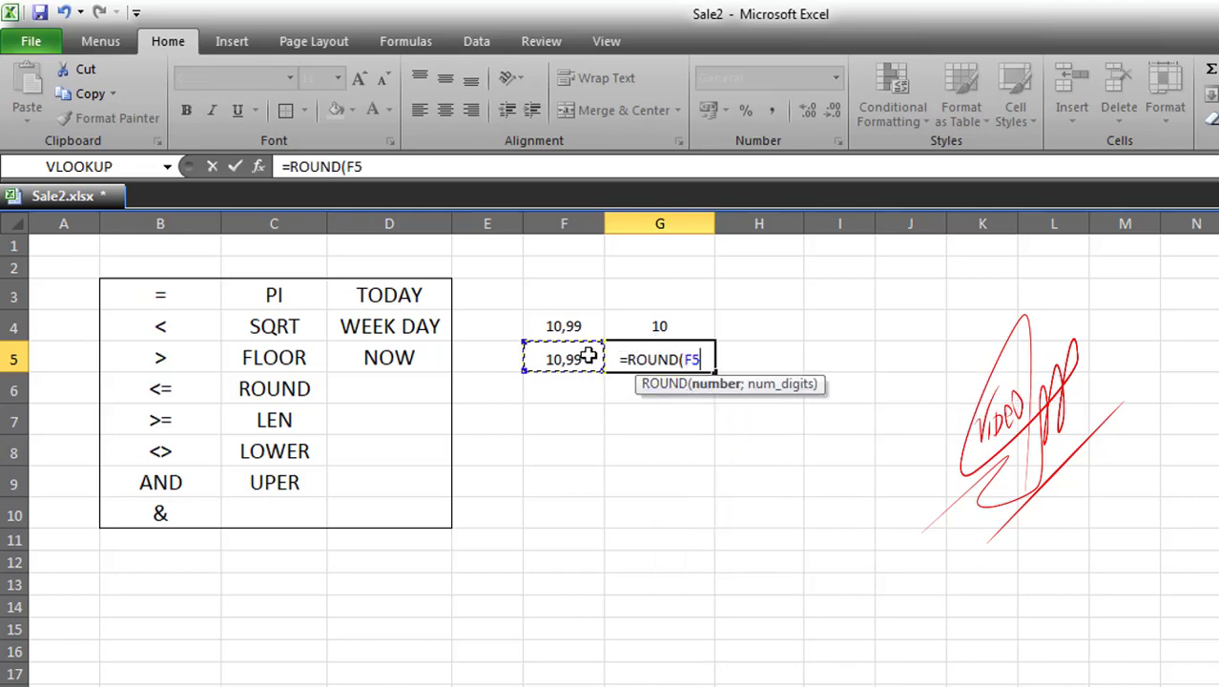
{"action": "type", "text": ";"}
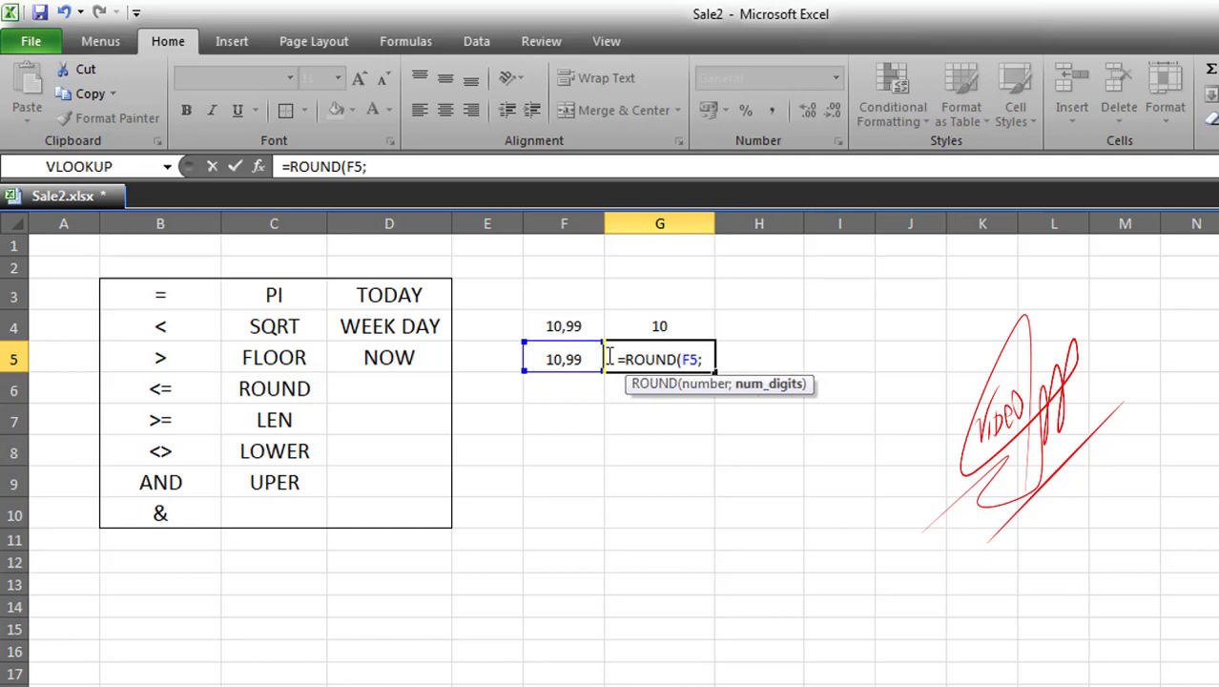
{"action": "type", "text": "0"}
{"action": "key", "text": "Return"}
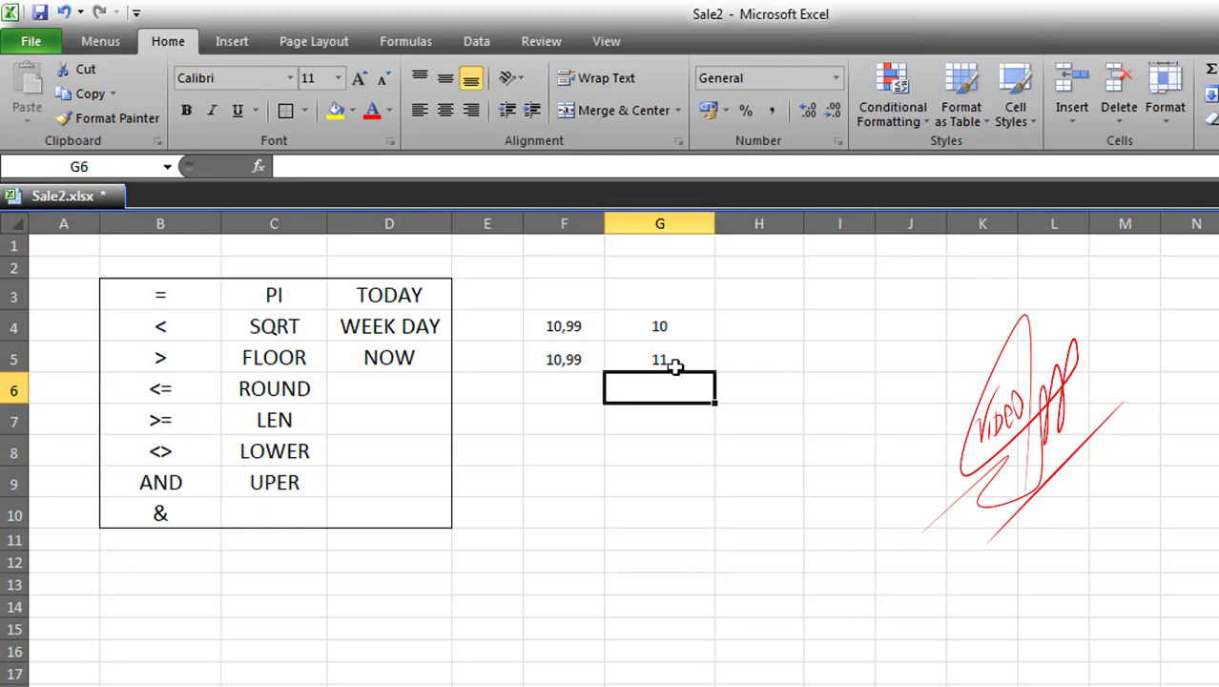
Compare the FLOOR and ROUND formulas in G4 and G5 with their source values and the ROUND entry in the function list
{"action": "left_click", "coordinate": [663, 357]}
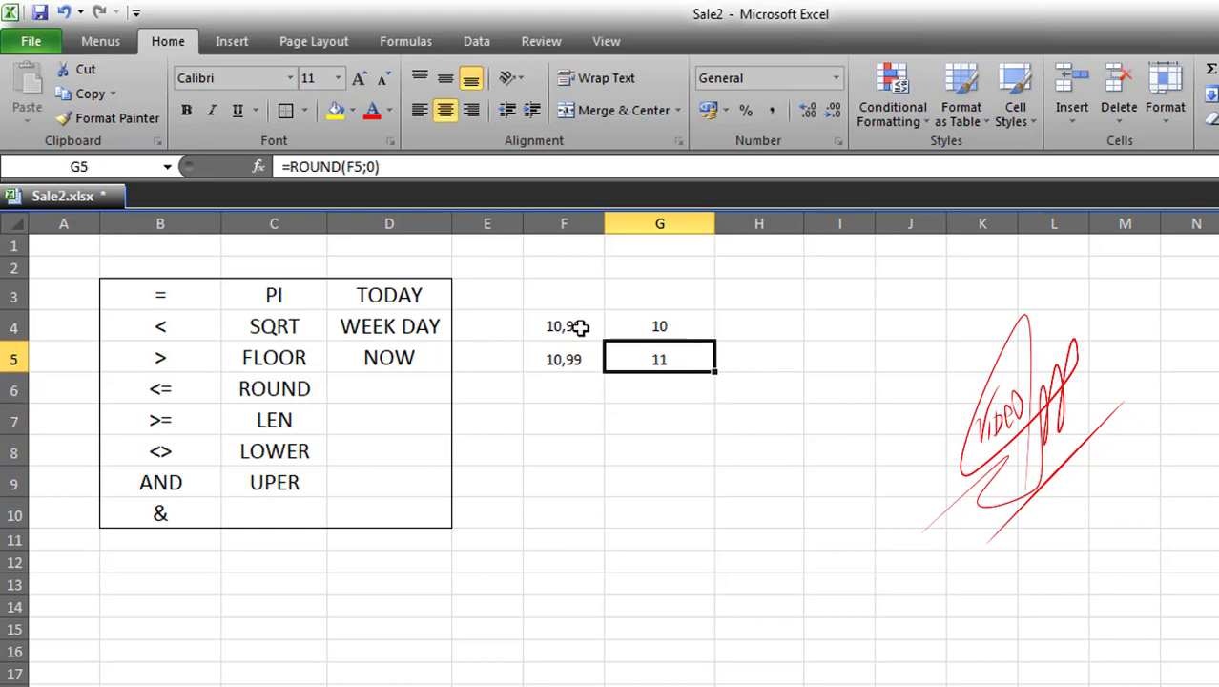
{"action": "left_click_drag", "start_coordinate": [579, 326], "coordinate": [572, 354]}
{"action": "left_click", "coordinate": [665, 357]}
{"action": "left_click", "coordinate": [567, 359]}
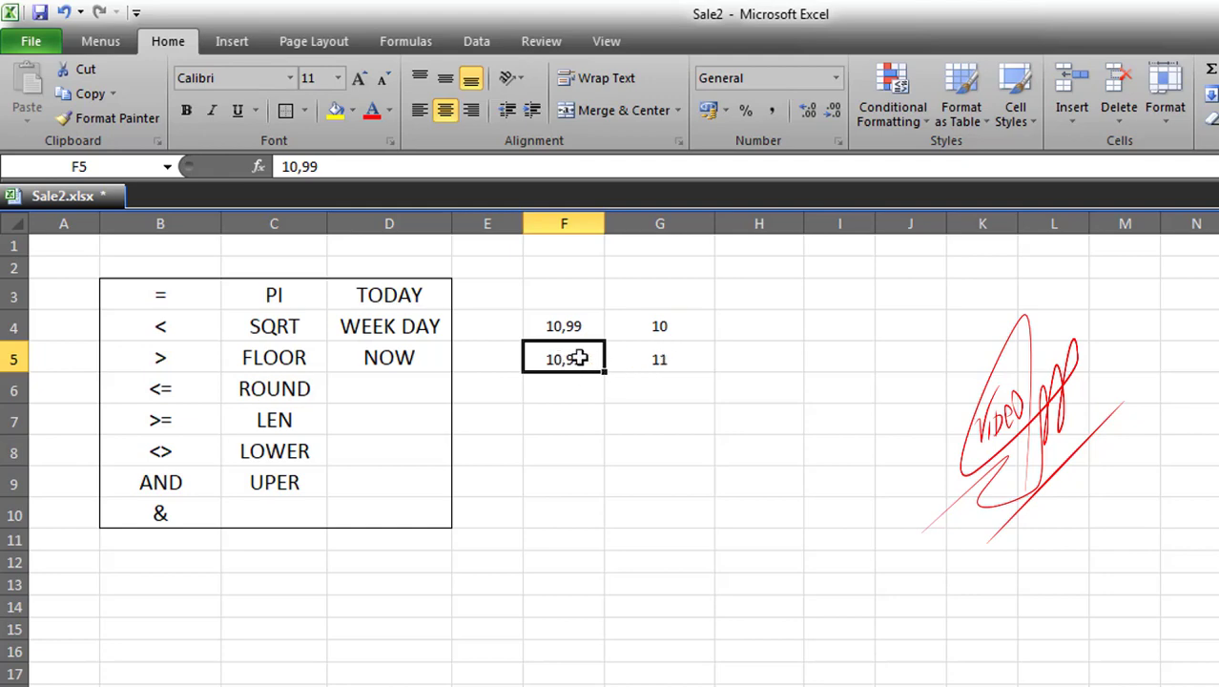
{"action": "left_click", "coordinate": [628, 356]}
{"action": "left_click", "coordinate": [270, 395]}
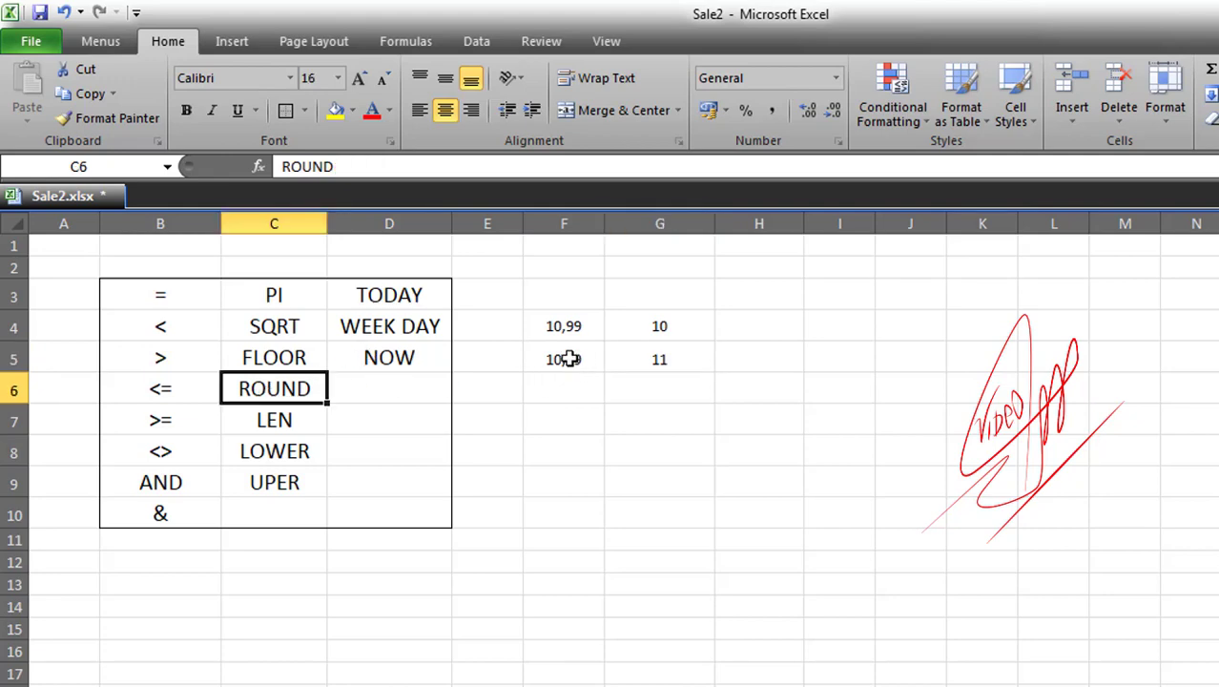
{"action": "left_click", "coordinate": [569, 360]}
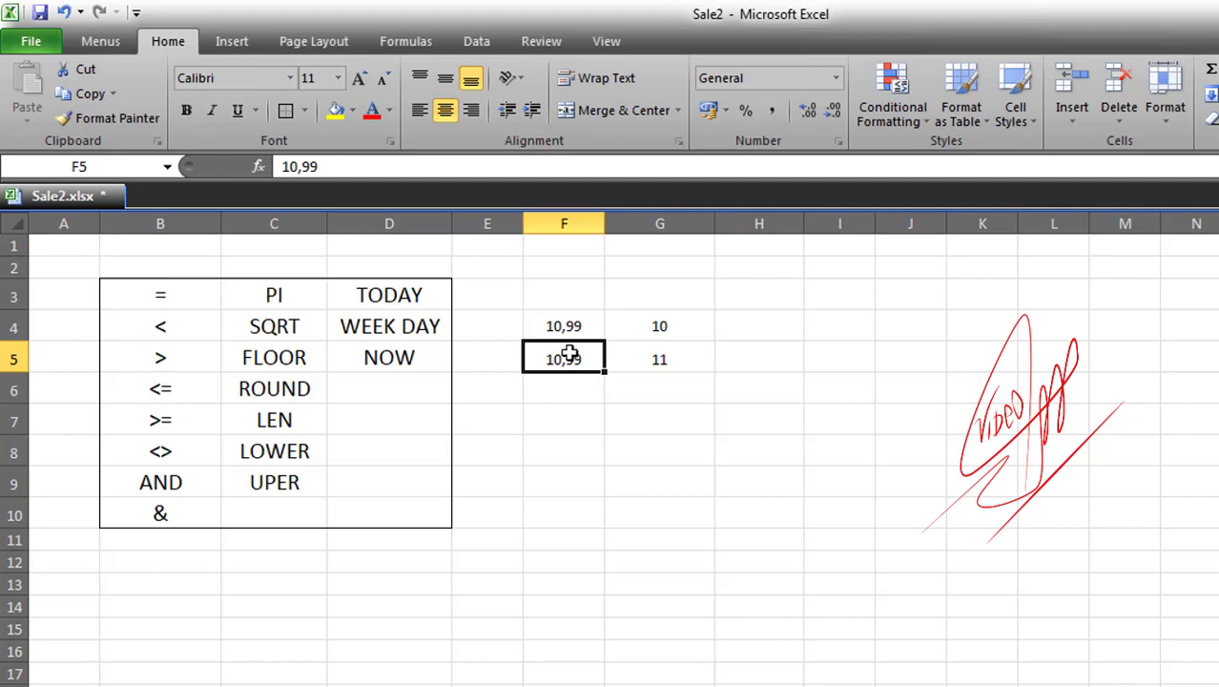
{"action": "left_click", "coordinate": [659, 326]}
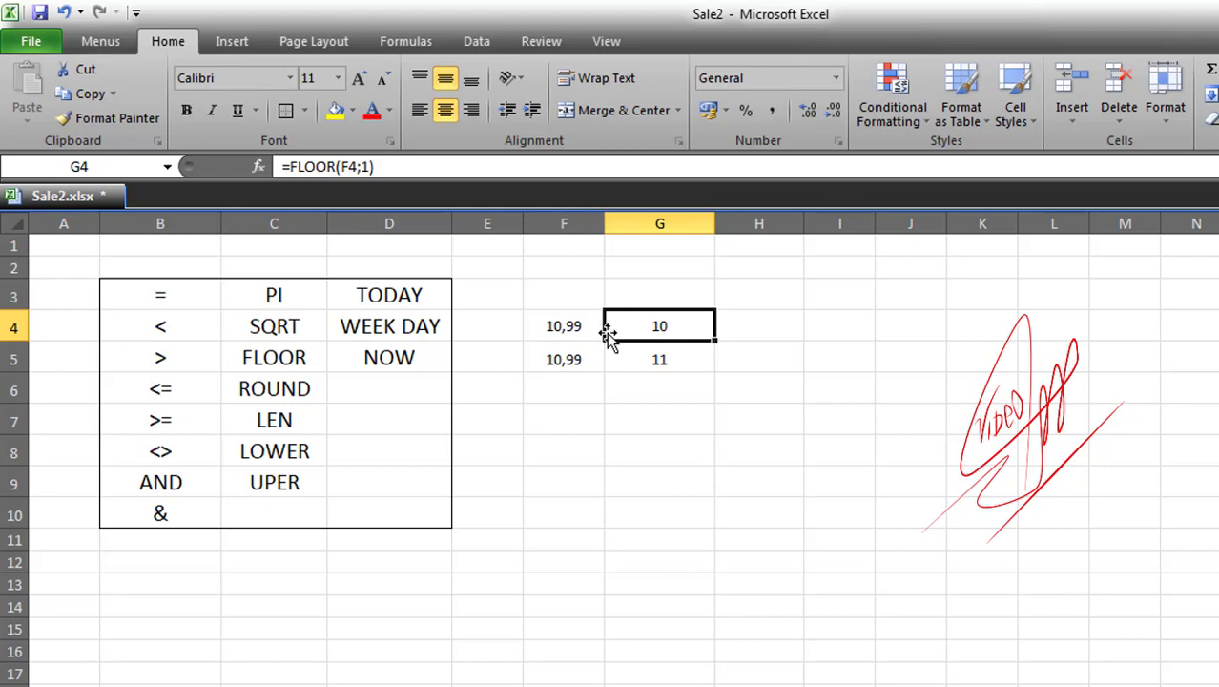
{"action": "left_click", "coordinate": [656, 353]}
Change the sample value in F5 to 10,4 to test the ROUND formula
{"action": "left_click", "coordinate": [592, 358]}
{"action": "double_click", "coordinate": [595, 358]}
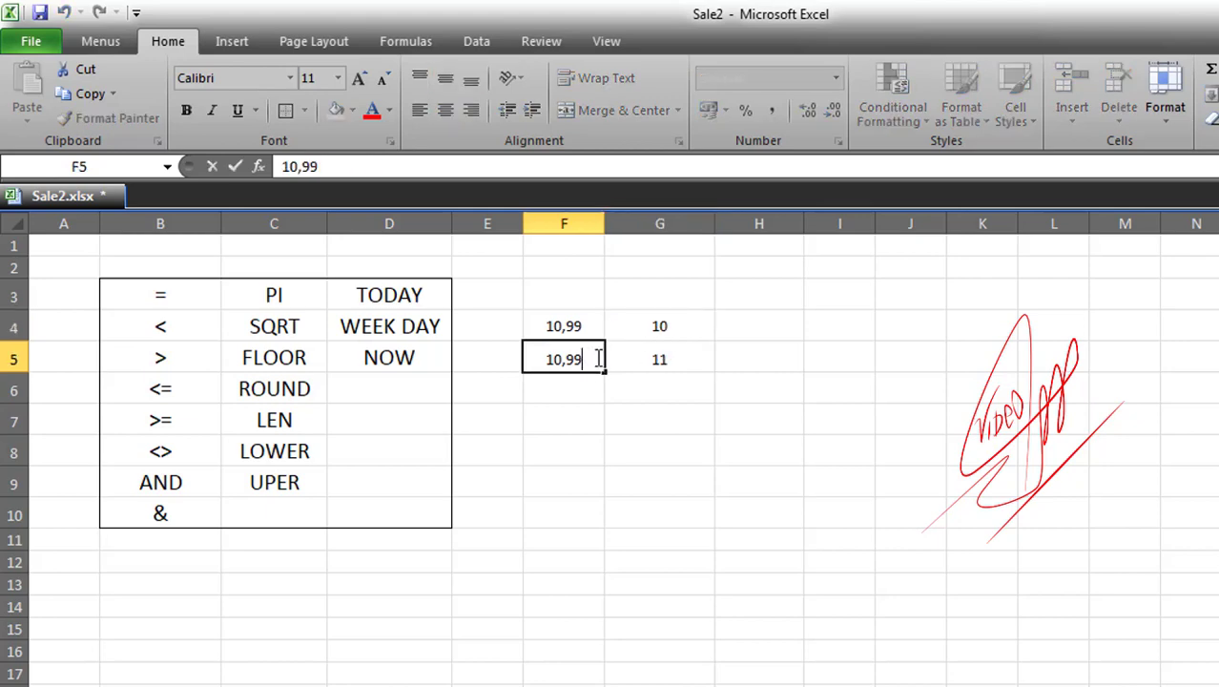
{"action": "key", "text": "BackSpace"}
{"action": "key", "text": "BackSpace"}
{"action": "type", "text": "4"}
{"action": "key", "text": "Return"}
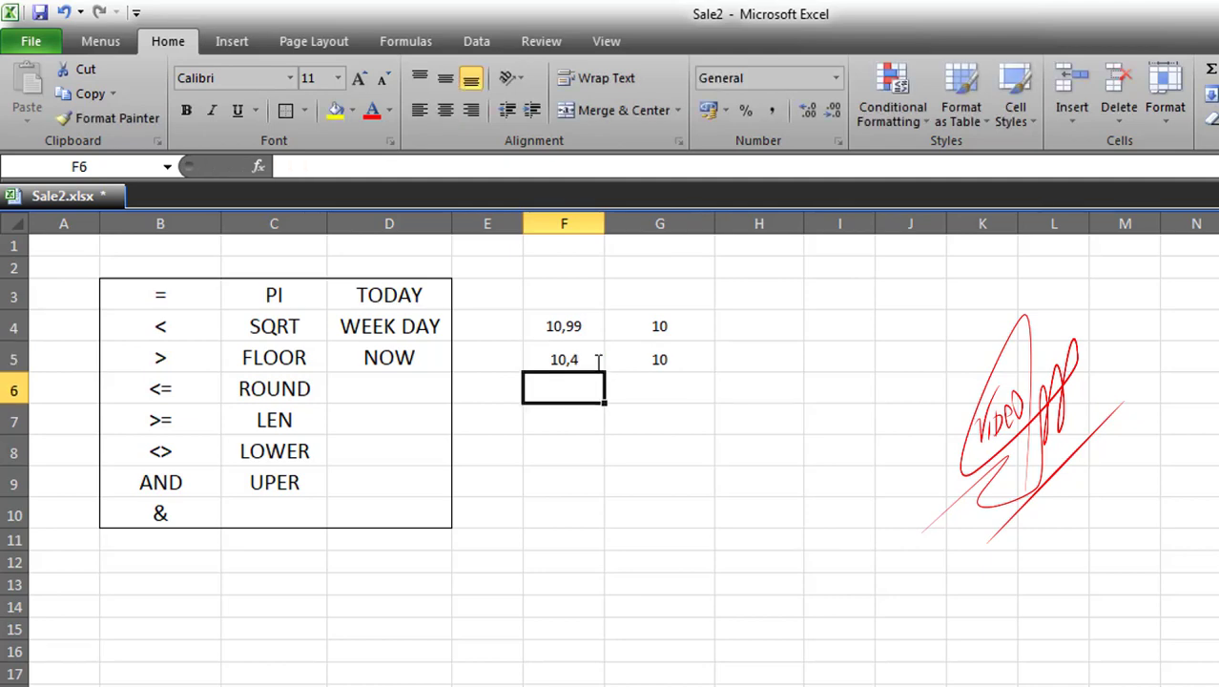
Change the sample value in F5 to 10,5 and check the ROUND formula in G5
{"action": "left_click", "coordinate": [661, 364]}
{"action": "double_click", "coordinate": [593, 358]}
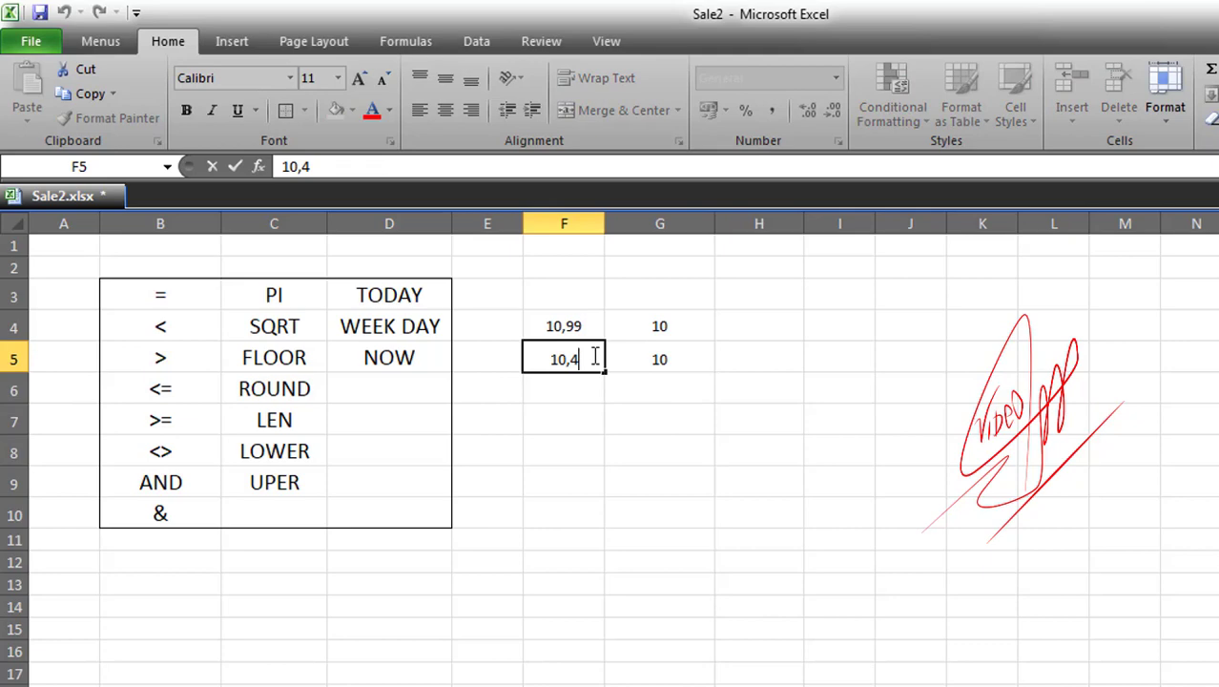
{"action": "key", "text": "BackSpace"}
{"action": "type", "text": "5"}
{"action": "key", "text": "Return"}
{"action": "left_click", "coordinate": [662, 360]}
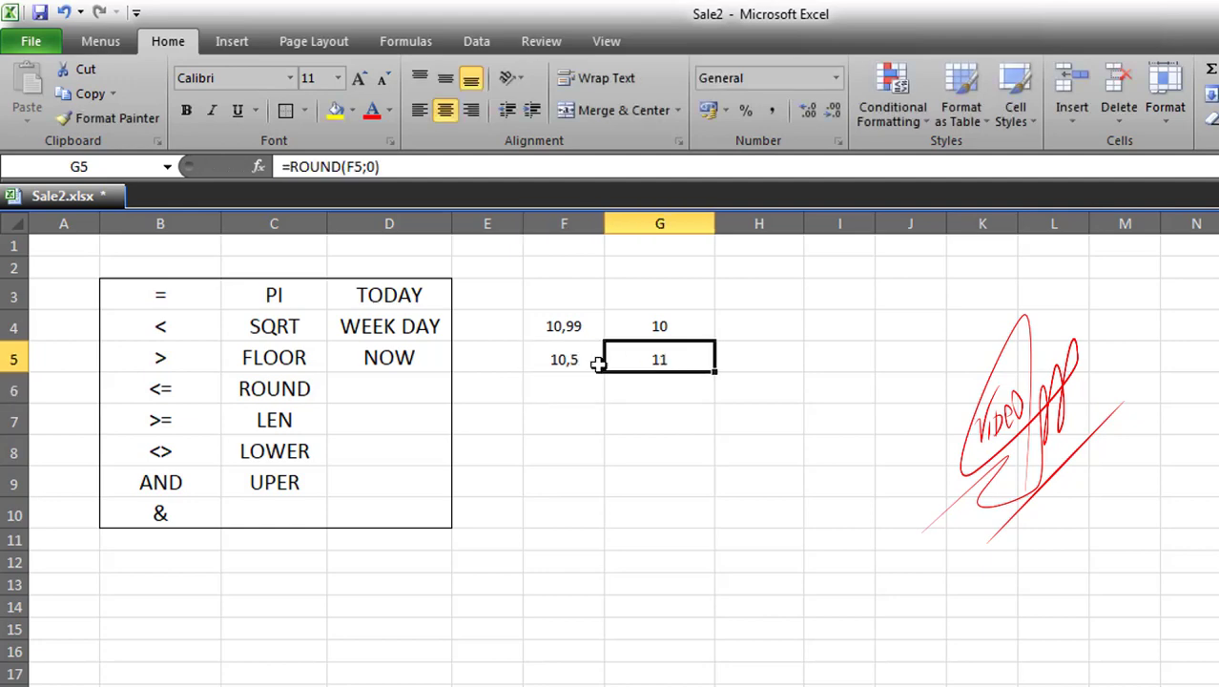
Change the sample value in F5 to 10,44 to test the ROUND formula
{"action": "double_click", "coordinate": [581, 362]}
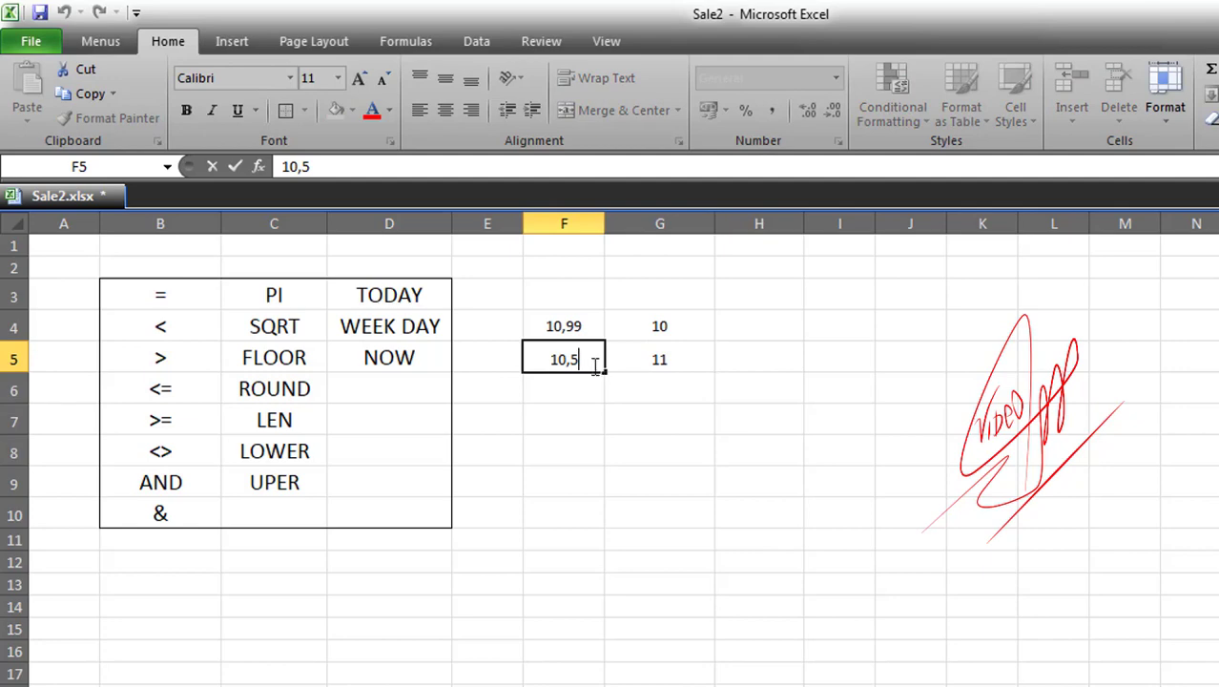
{"action": "key", "text": "BackSpace"}
{"action": "type", "text": "444"}
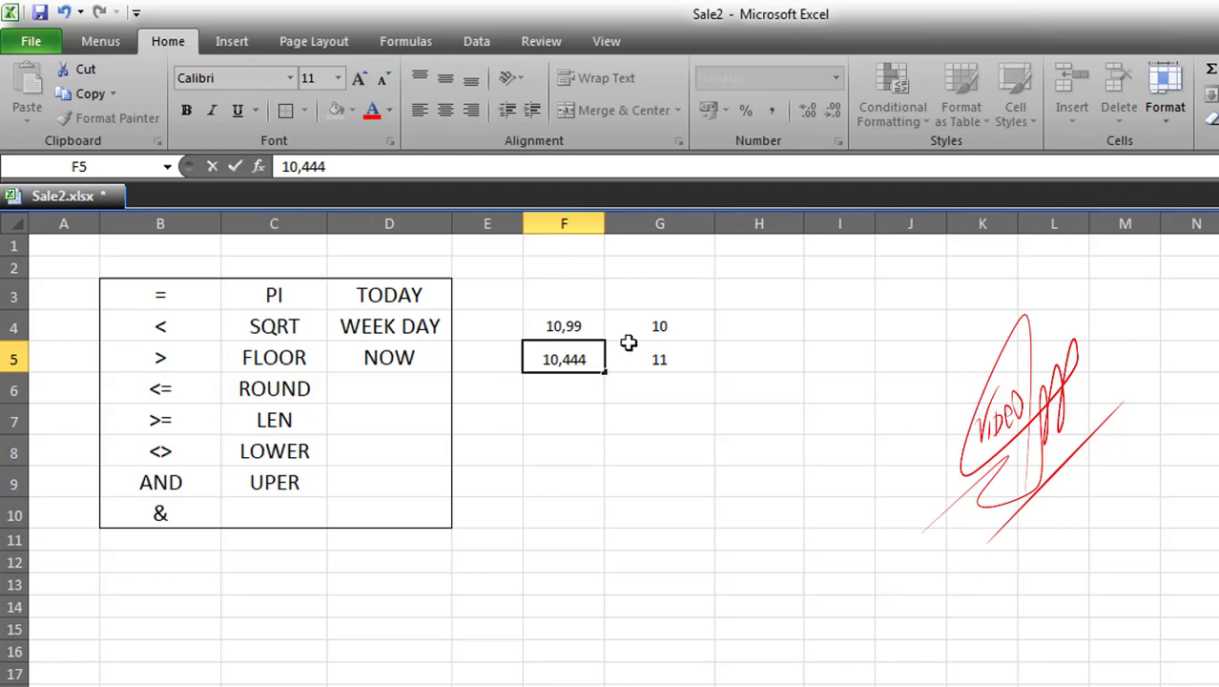
{"action": "key", "text": "BackSpace"}
{"action": "key", "text": "Return"}
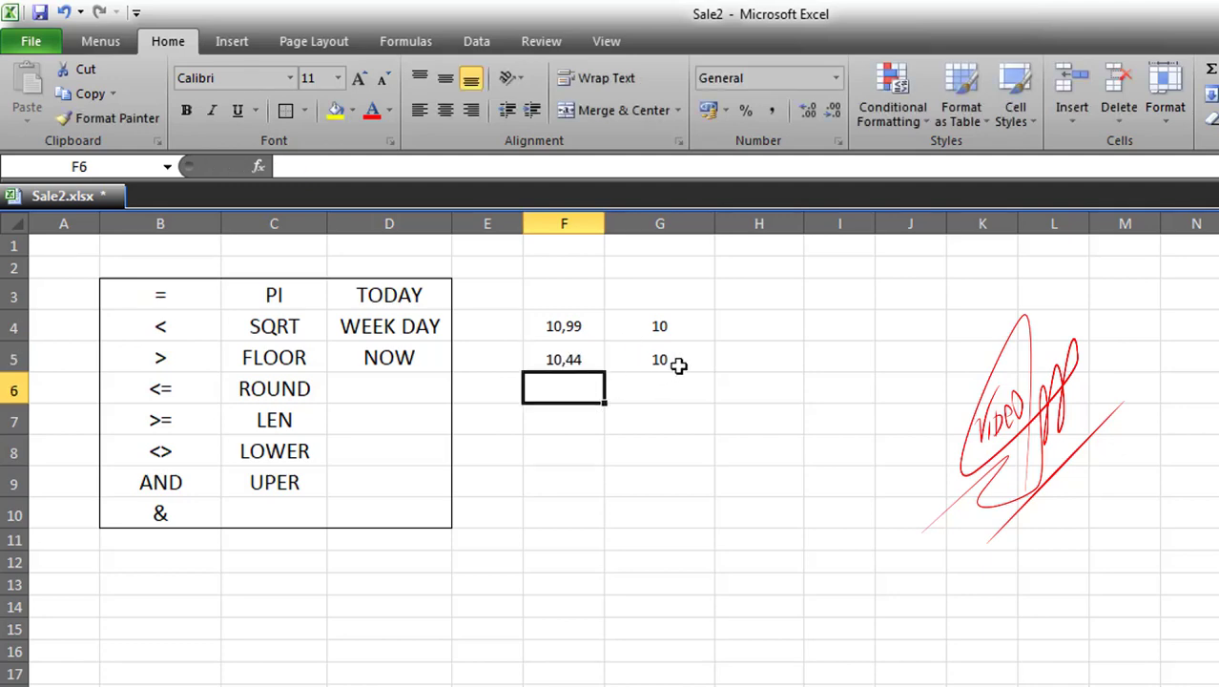
Compare the sample values in F4 and F5 with the FLOOR and ROUND entries in the function list
{"action": "double_click", "coordinate": [592, 357]}
{"action": "key", "text": "Escape"}
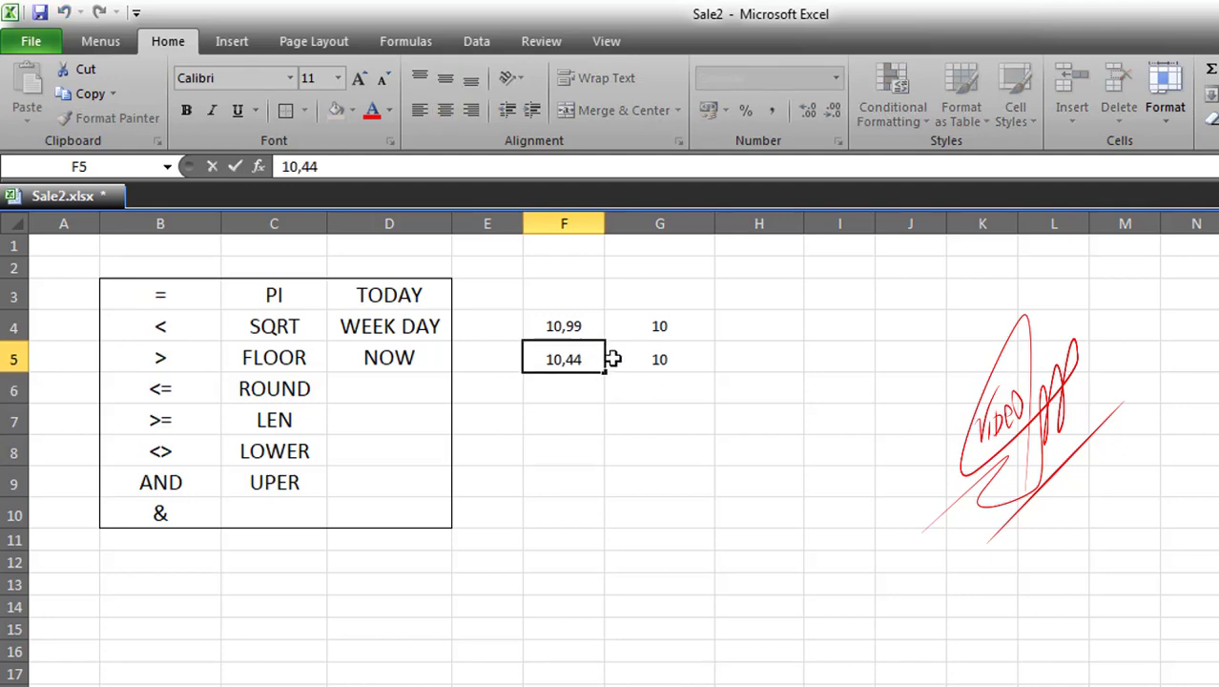
{"action": "left_click", "coordinate": [549, 318]}
{"action": "left_click", "coordinate": [268, 357]}
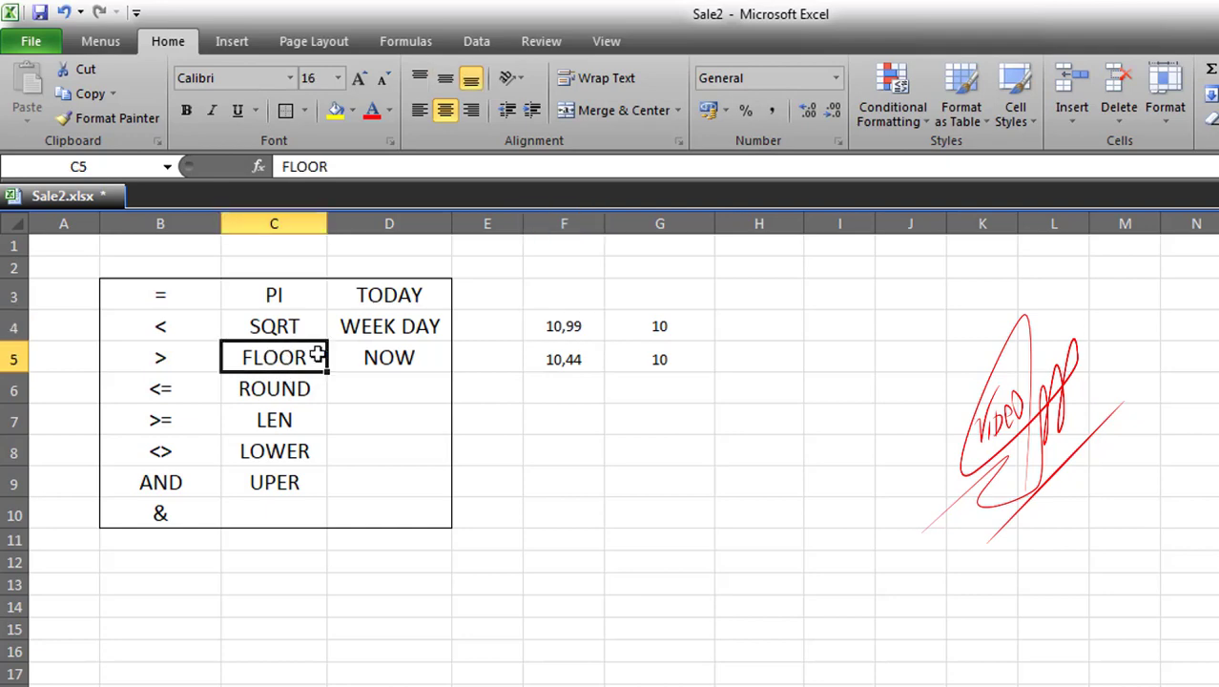
{"action": "left_click", "coordinate": [283, 388]}
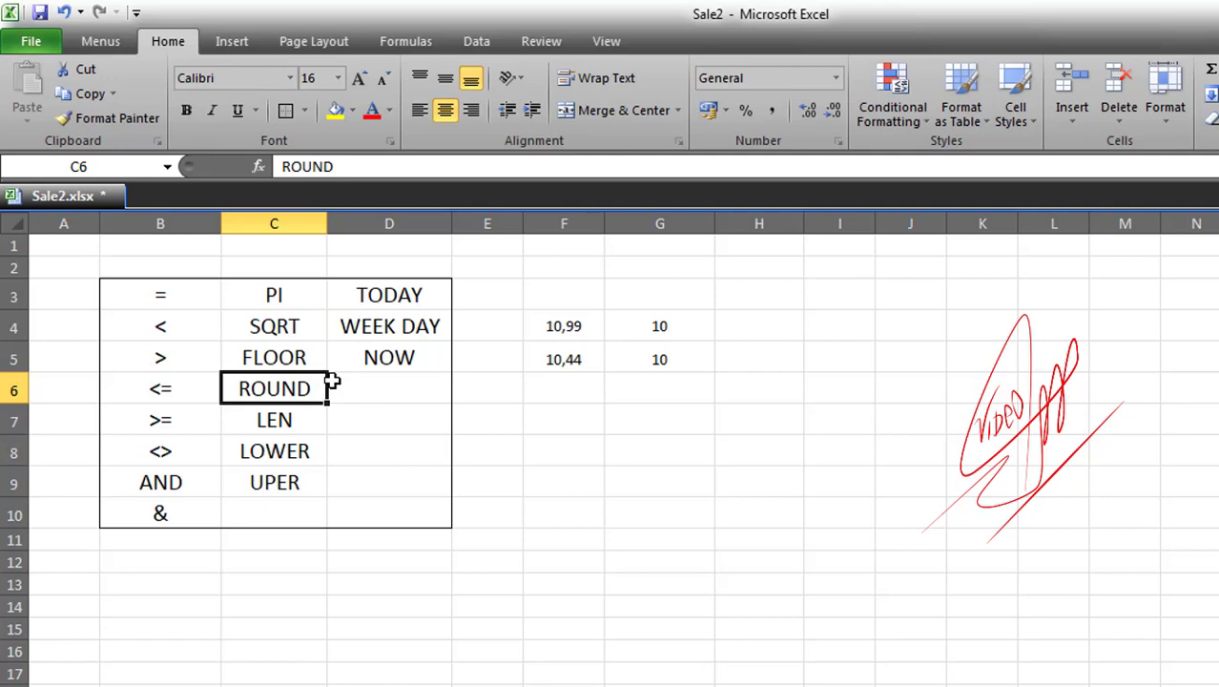
{"action": "left_click", "coordinate": [553, 360]}
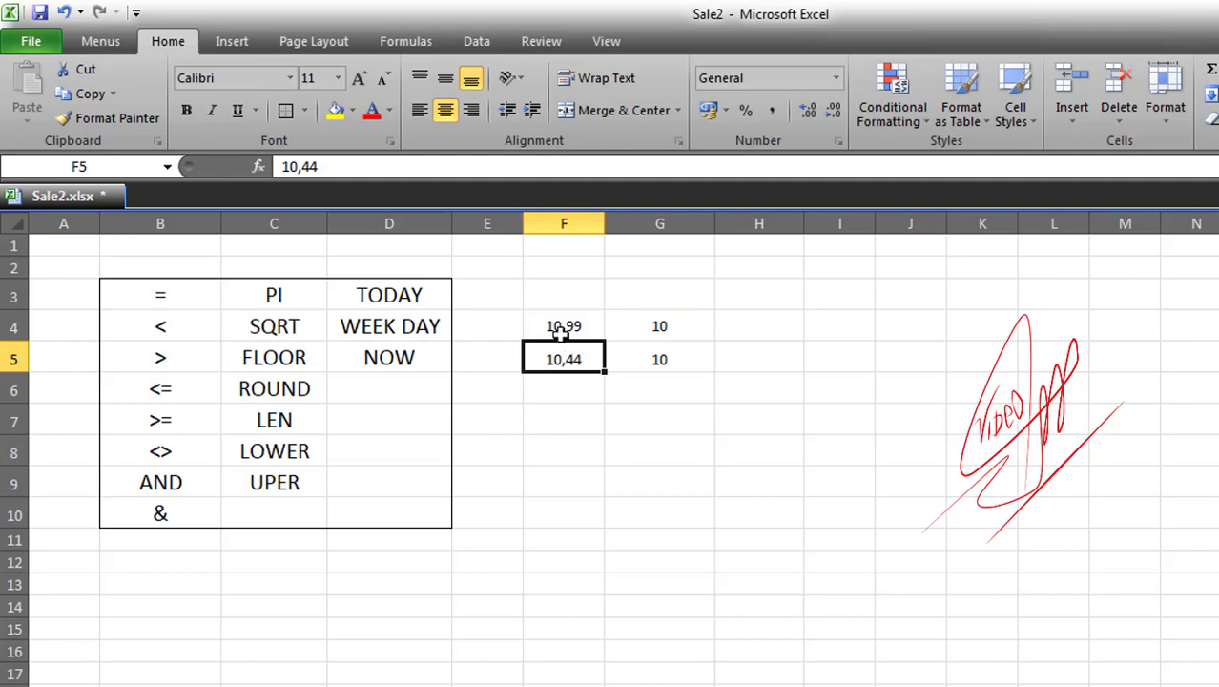
Clear the sample values and formulas in F4:G5 and select the LEN entry in the function list
{"action": "left_click_drag", "start_coordinate": [546, 324], "coordinate": [683, 360]}
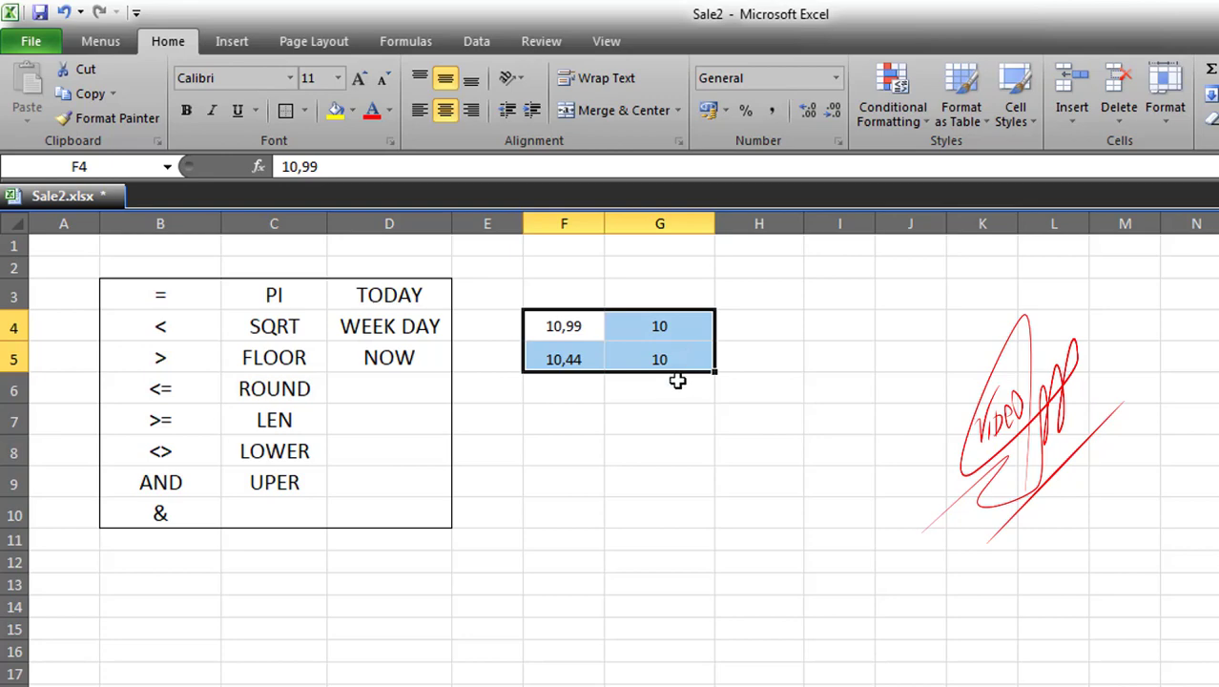
{"action": "left_click", "coordinate": [575, 408]}
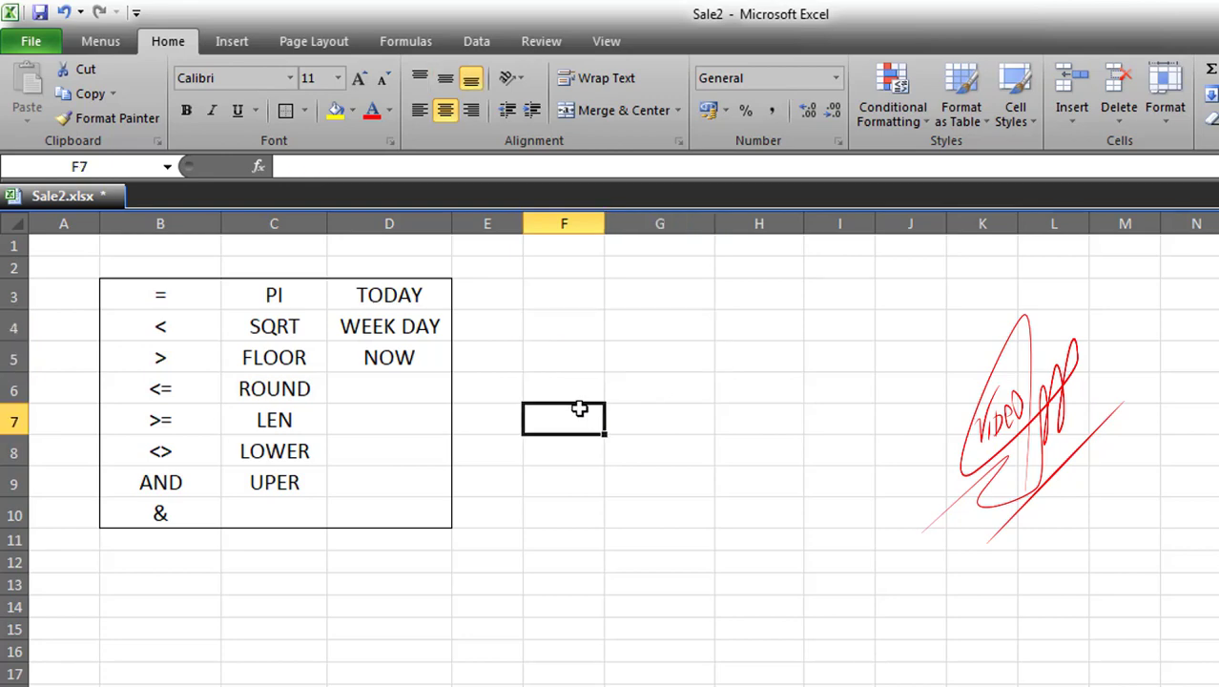
{"action": "left_click", "coordinate": [324, 423]}
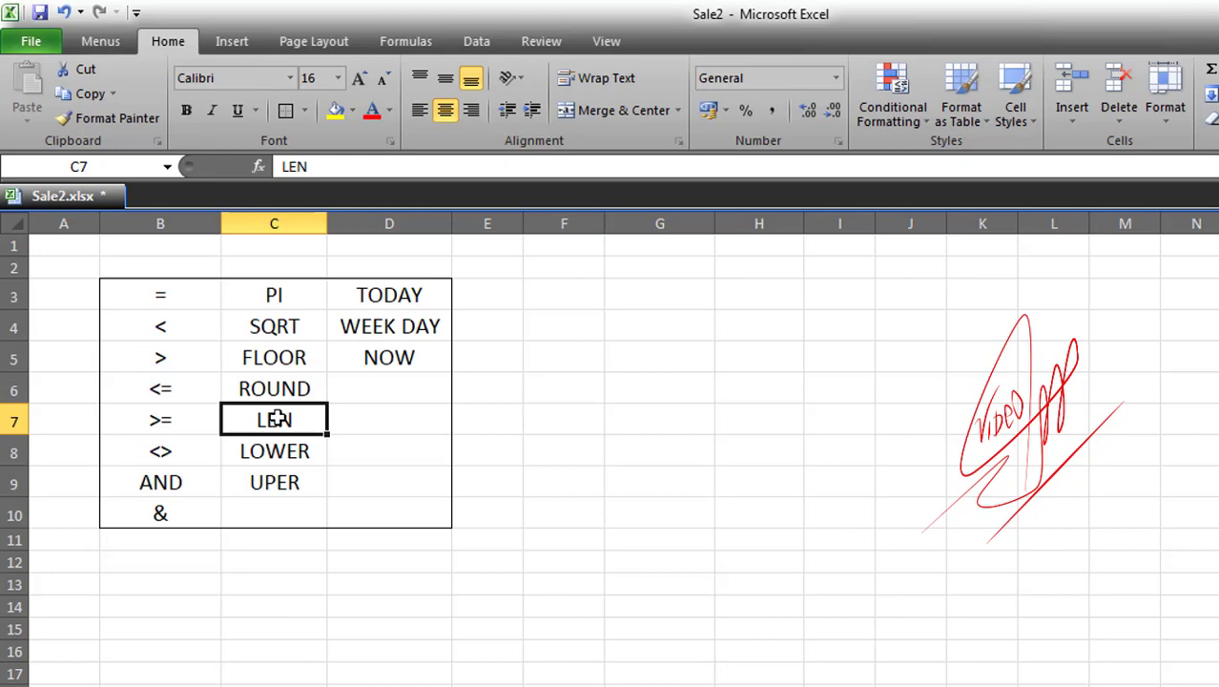
Widen columns F and G and enter the sample text "Thank you" in F6
{"action": "left_click_drag", "start_coordinate": [605, 224], "coordinate": [656, 230]}
{"action": "left_click", "coordinate": [585, 384]}
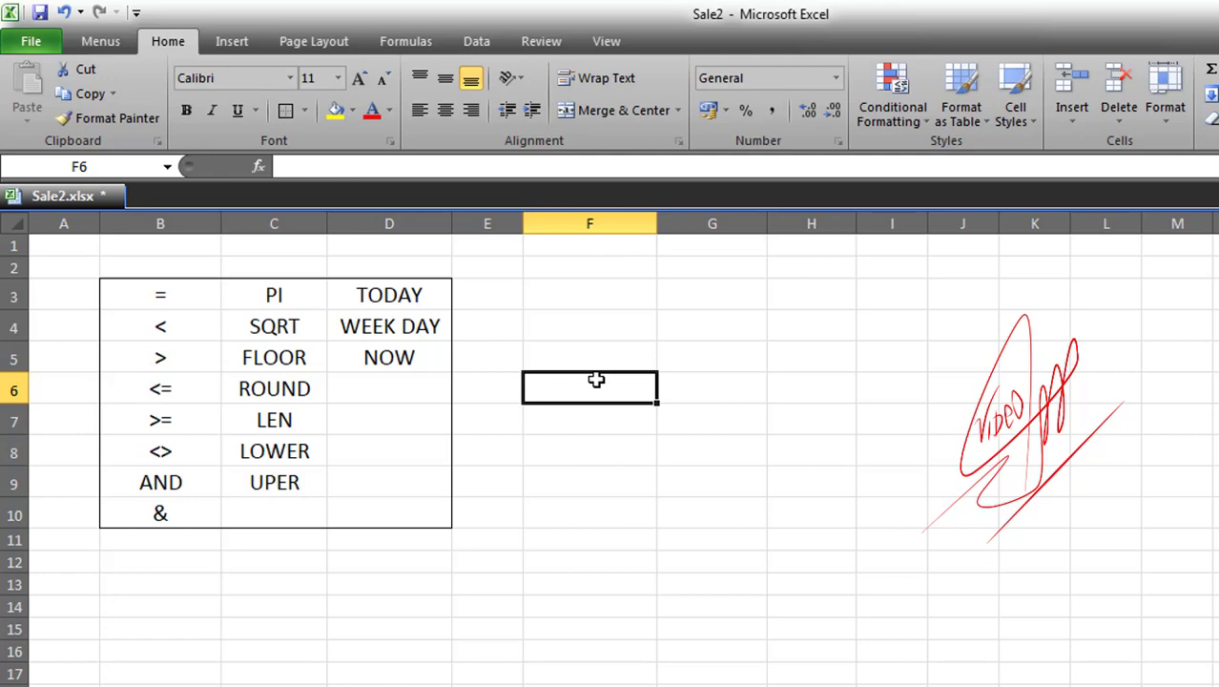
{"action": "type", "text": "tHA"}
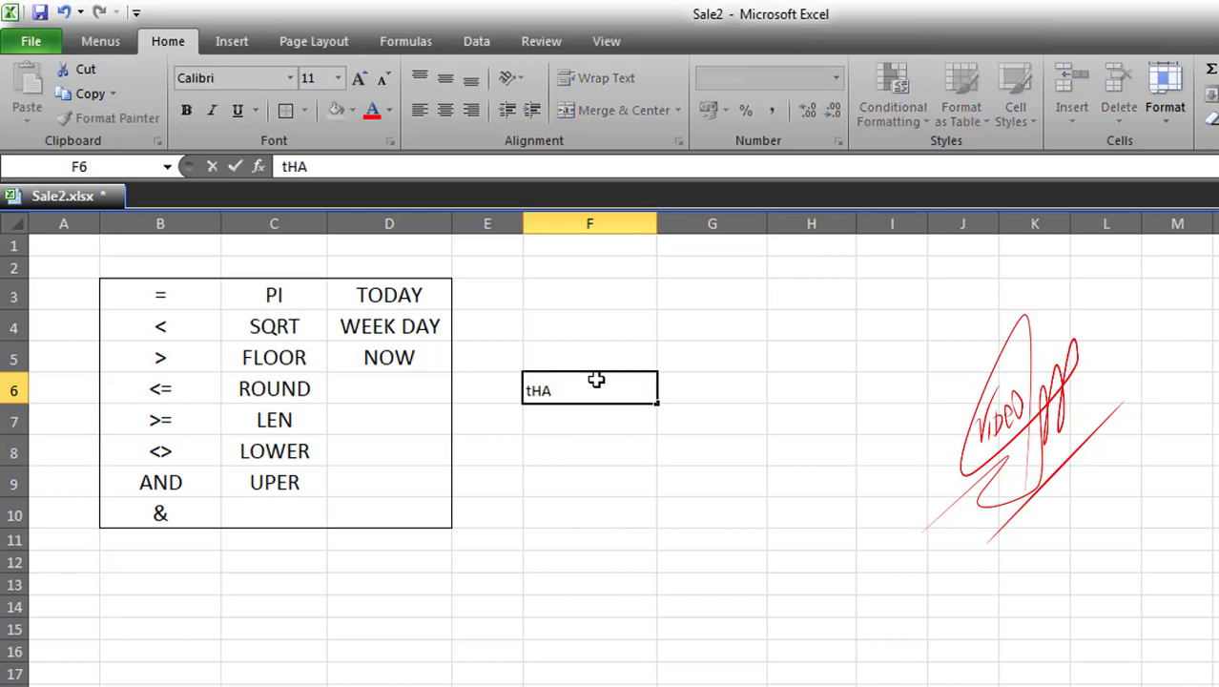
{"action": "type", "text": "NK you"}
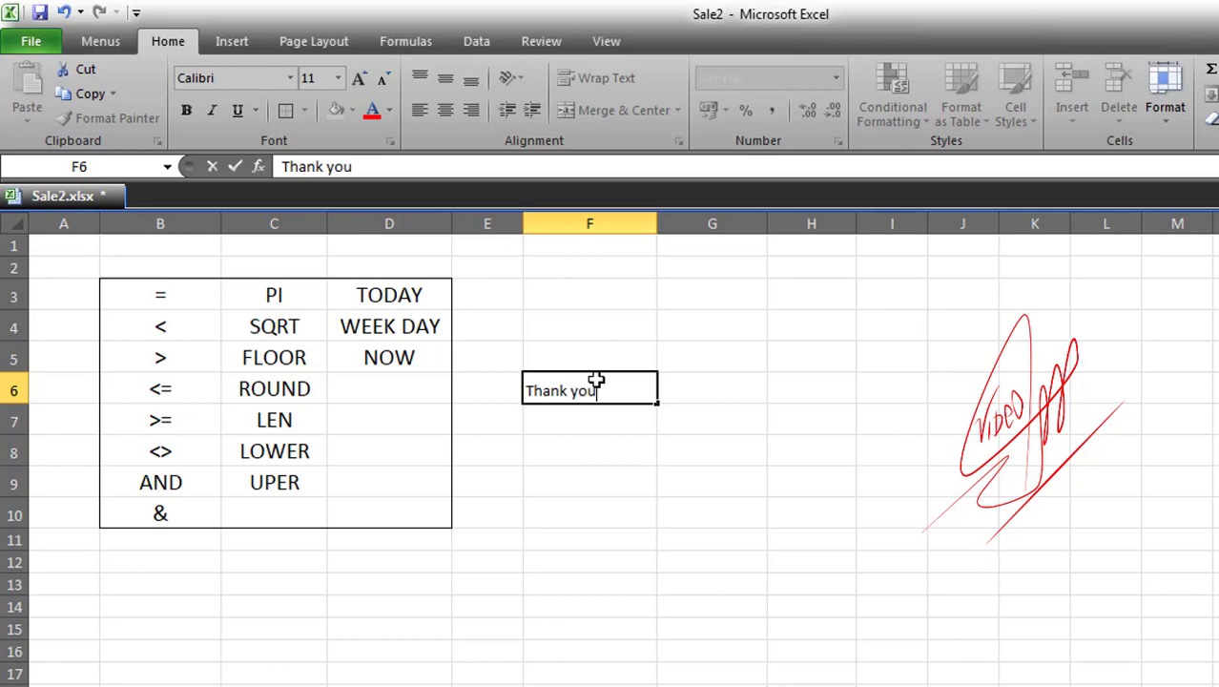
{"action": "key", "text": "Return"}
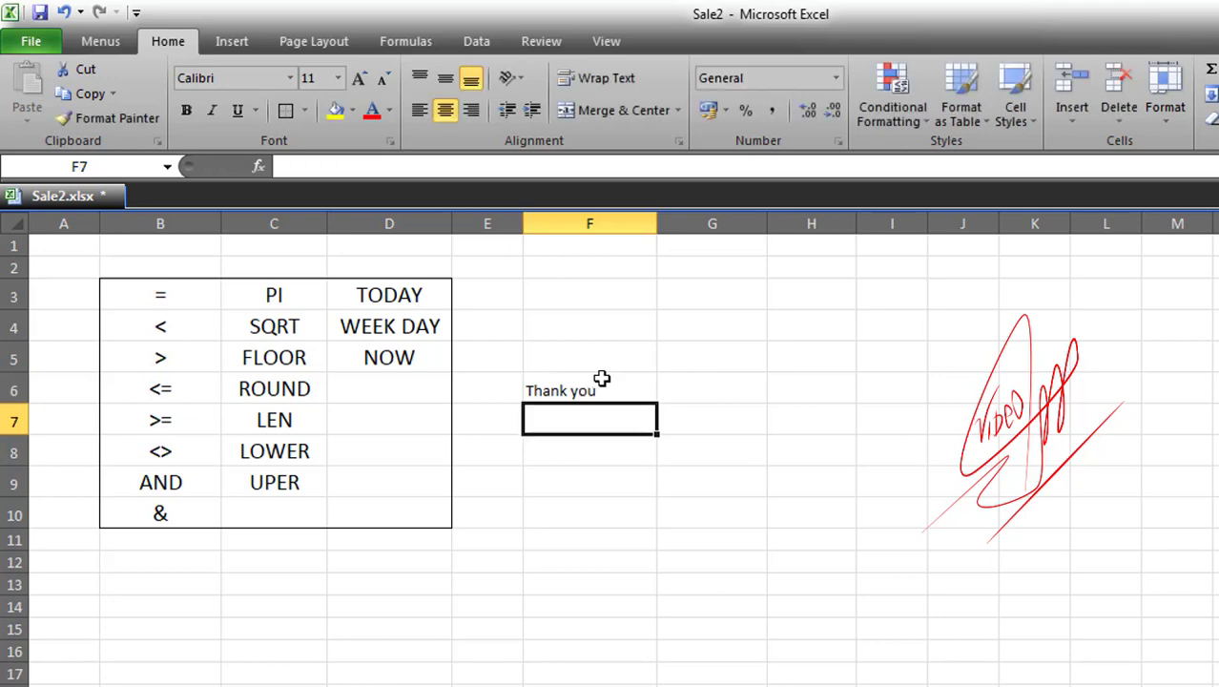
{"action": "left_click", "coordinate": [606, 386]}
{"action": "left_click_drag", "start_coordinate": [768, 223], "coordinate": [794, 223]}
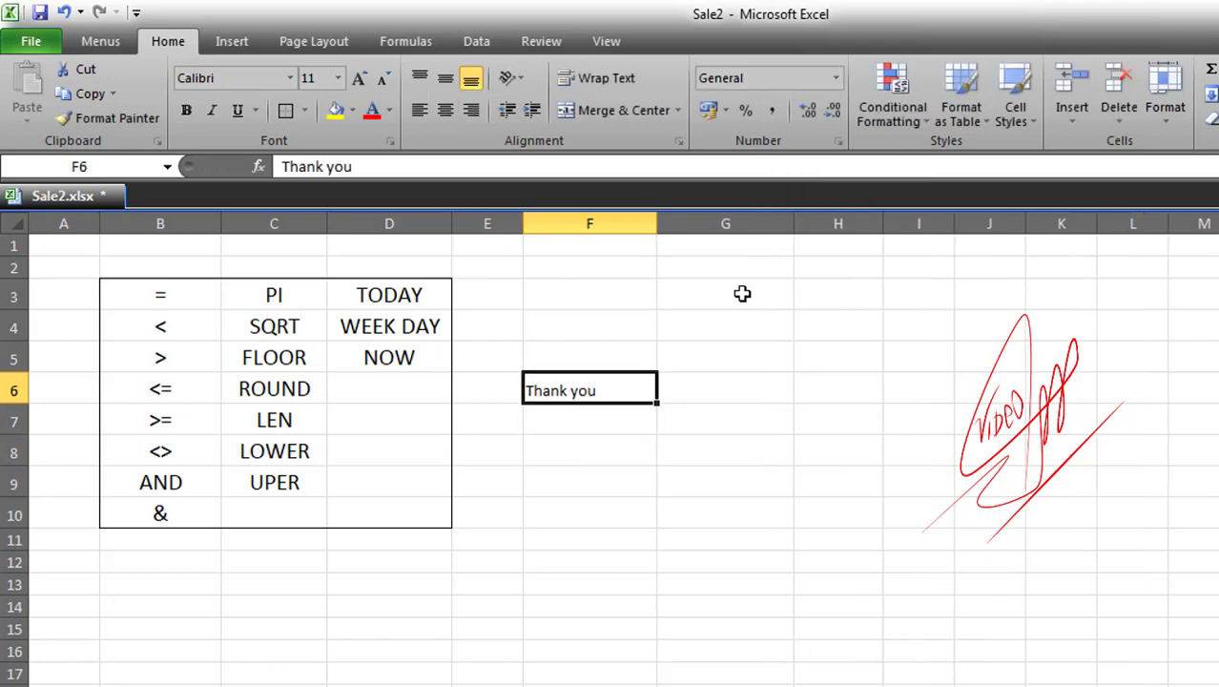
{"action": "left_click", "coordinate": [706, 386]}
{"action": "type", "text": "="}
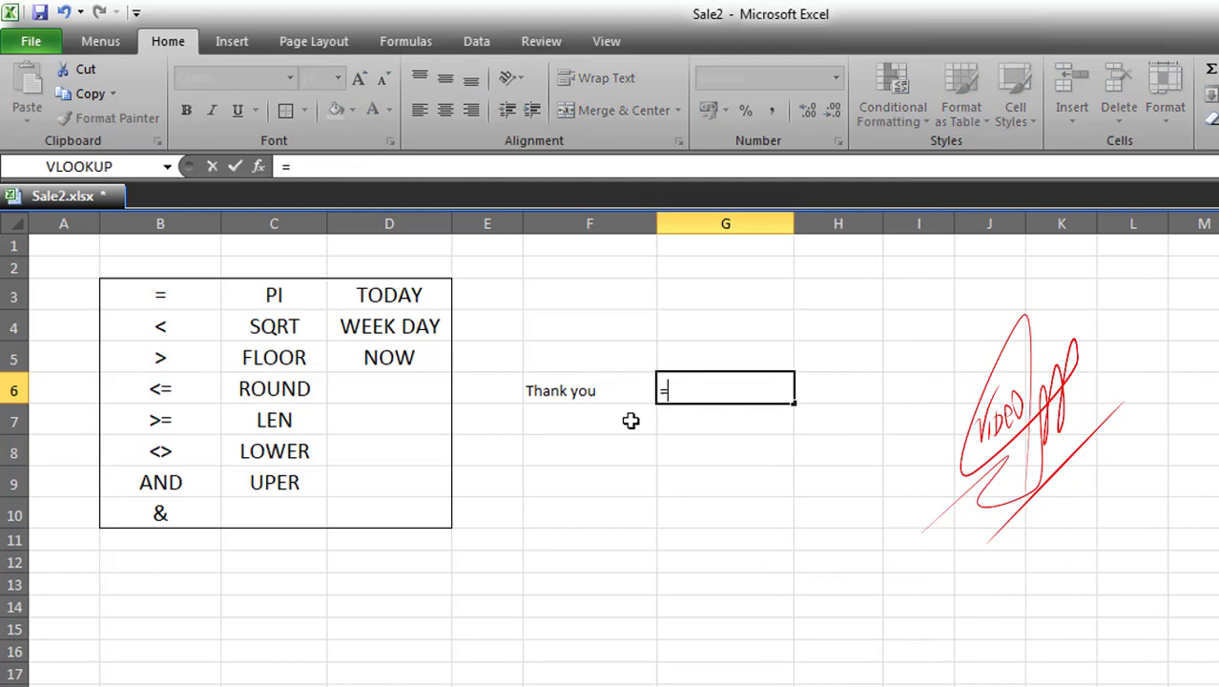
{"action": "key", "text": "Escape"}
{"action": "left_click", "coordinate": [556, 393]}
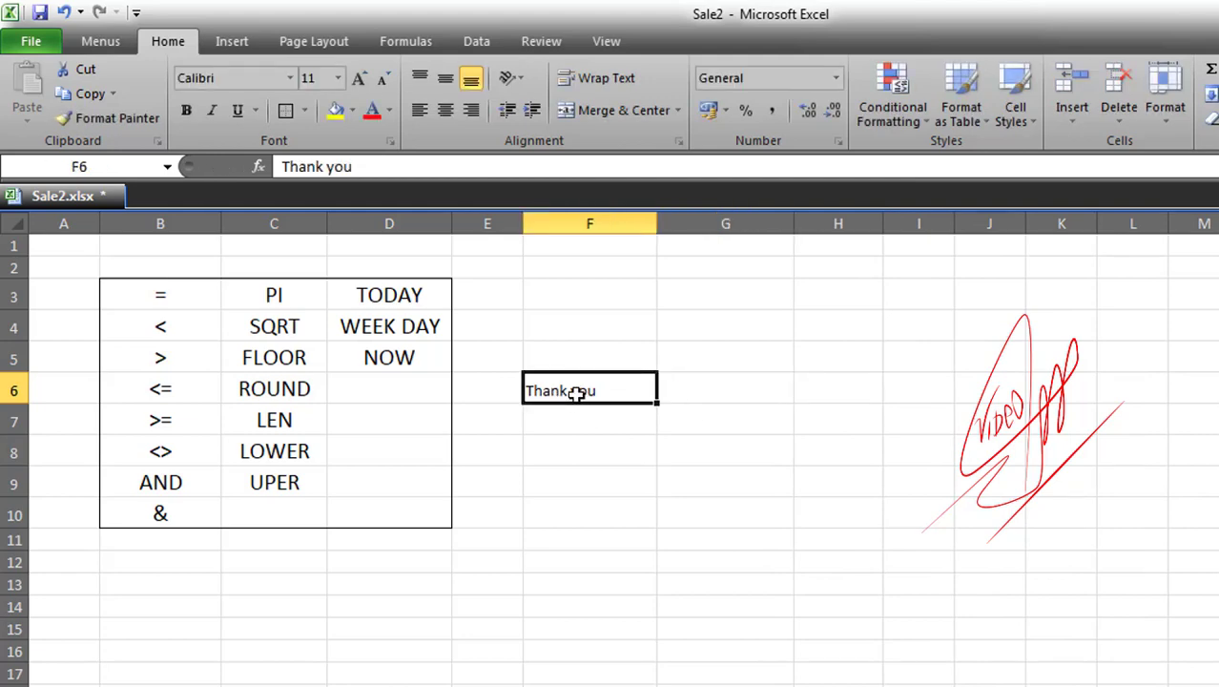
Enter =LEN(F6) in G6 to count the characters of the text in F6
{"action": "left_click", "coordinate": [695, 391]}
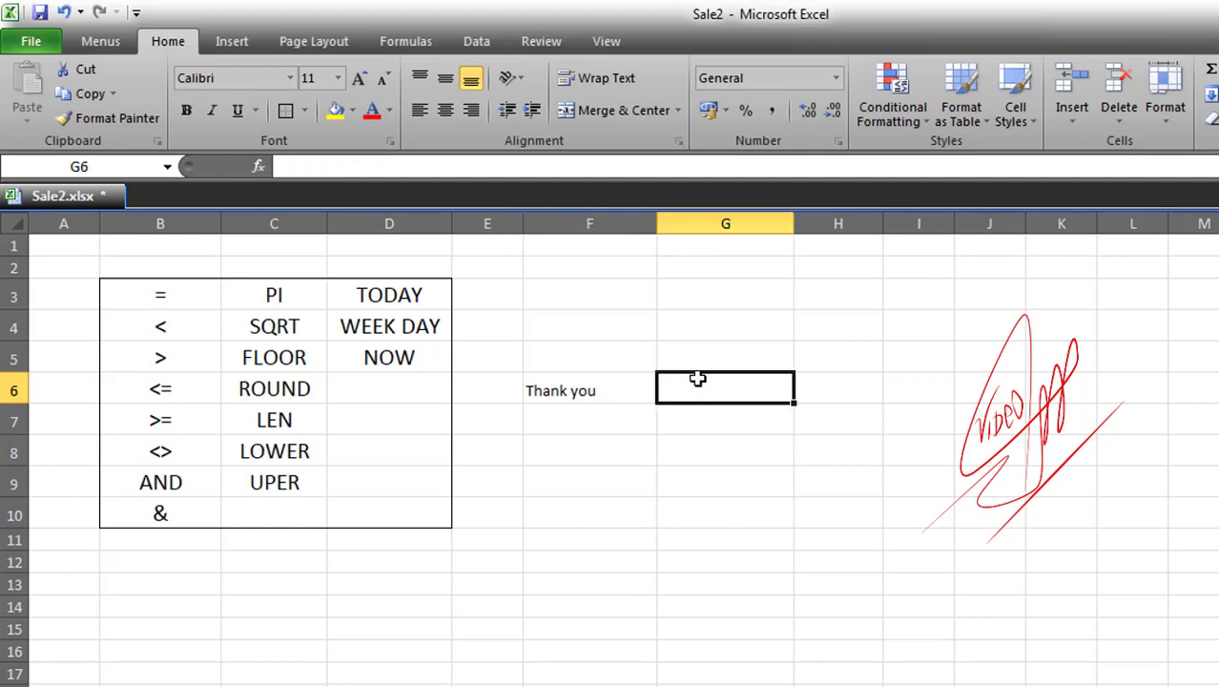
{"action": "type", "text": "="}
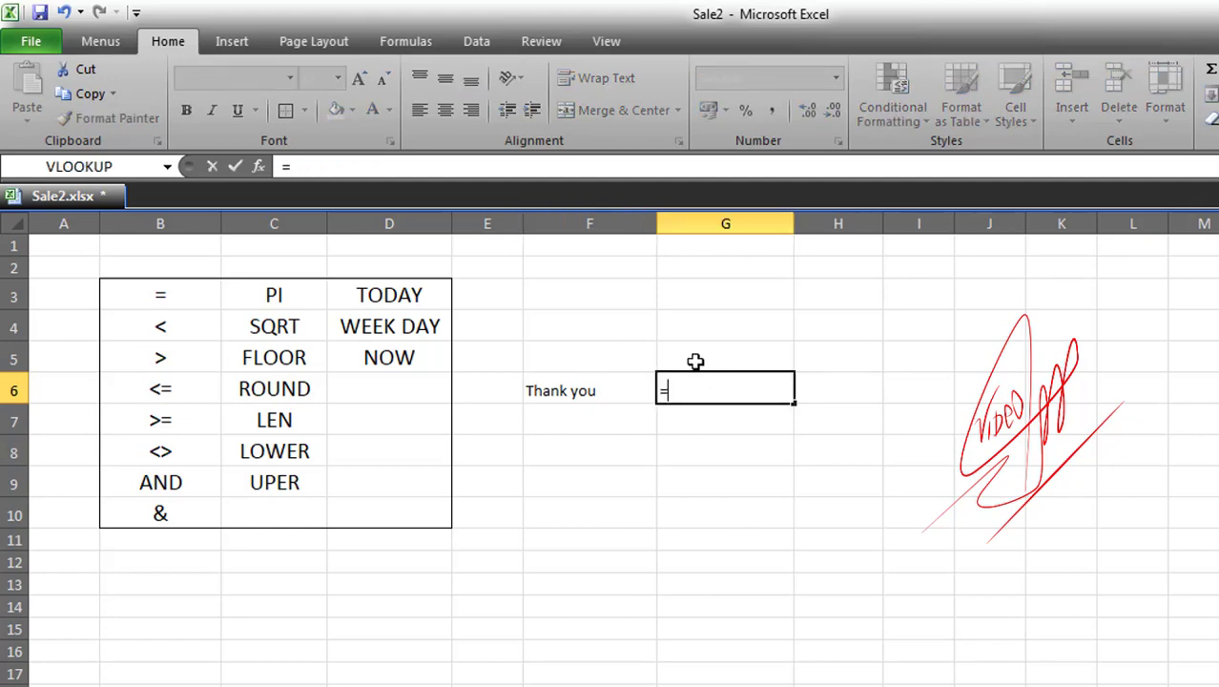
{"action": "type", "text": "len"}
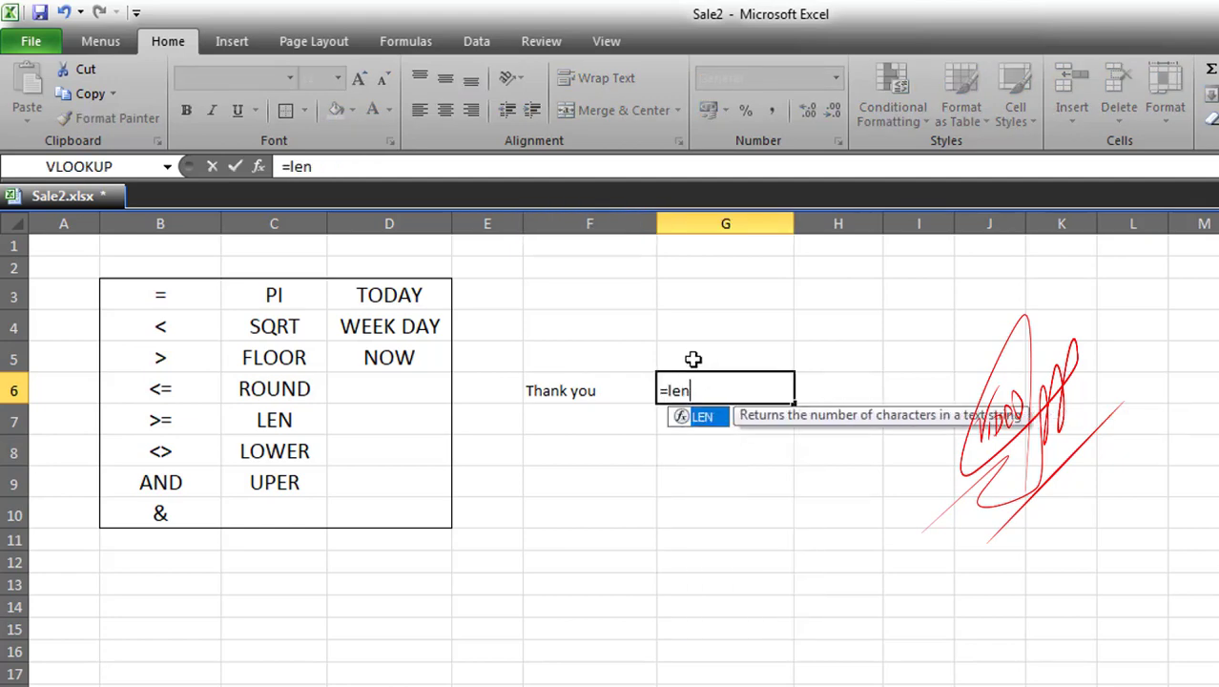
{"action": "double_click", "coordinate": [703, 420]}
{"action": "left_click", "coordinate": [565, 393]}
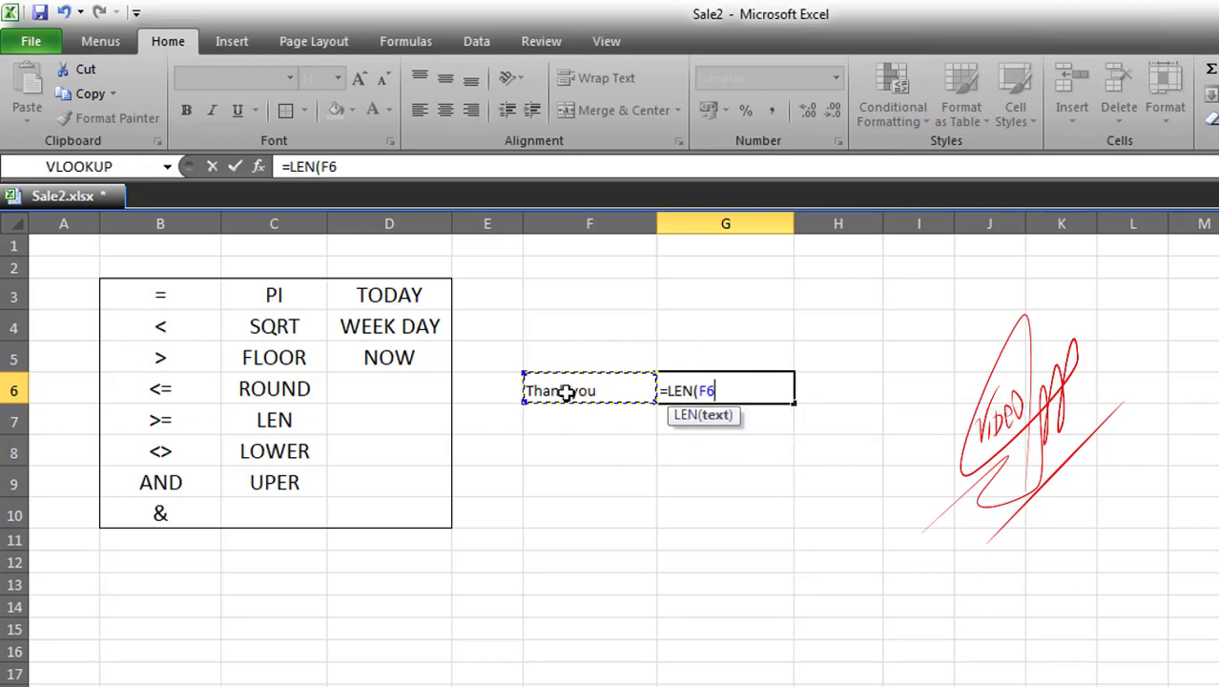
{"action": "key", "text": "Return"}
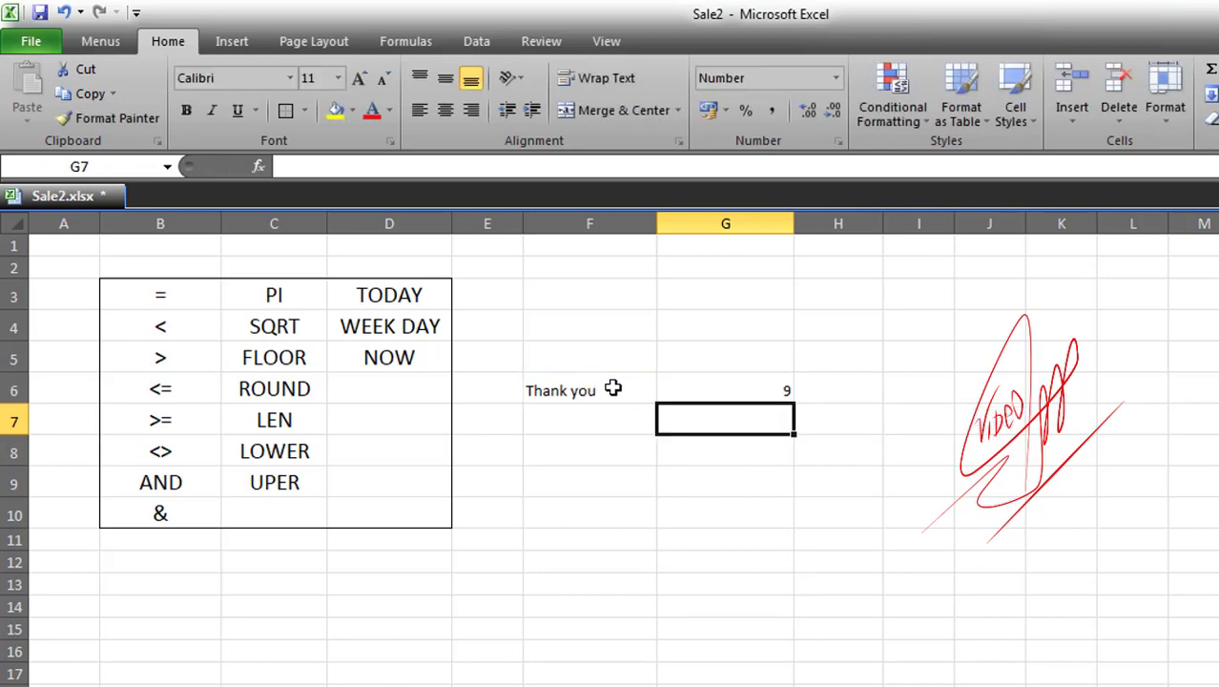
Center the LEN formula cell G6 horizontally and align it to the middle vertically
{"action": "left_click", "coordinate": [723, 397]}
{"action": "left_click", "coordinate": [445, 110]}
{"action": "left_click", "coordinate": [445, 77]}
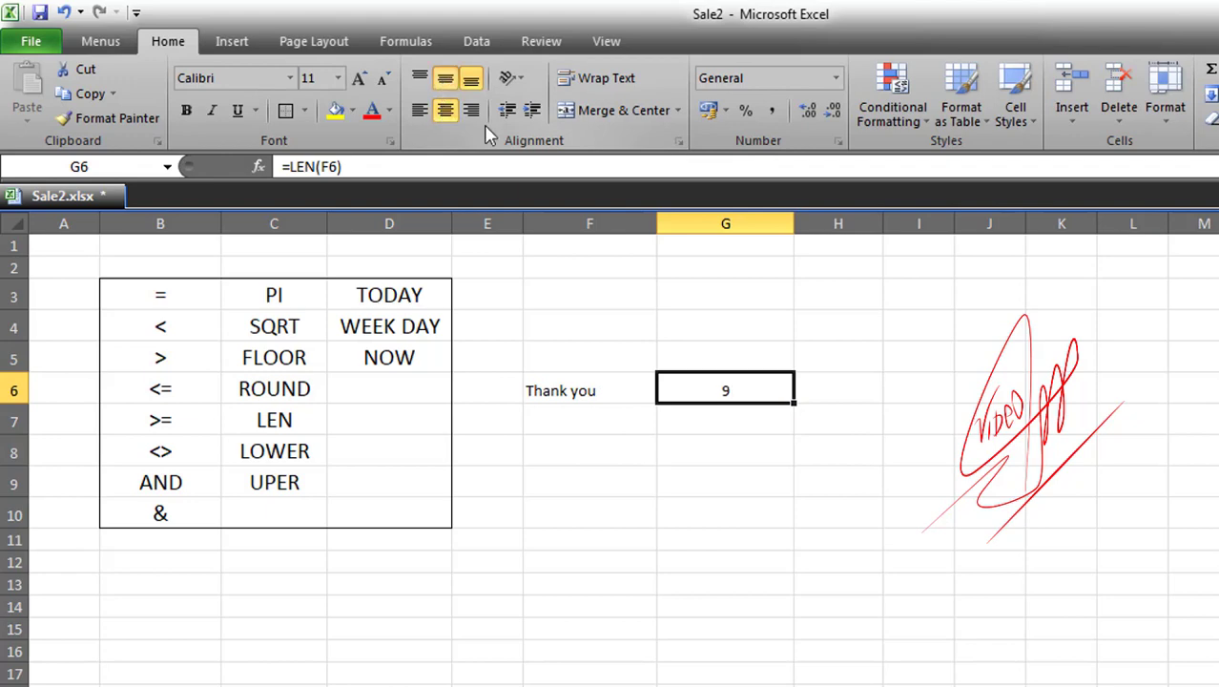
{"action": "left_click", "coordinate": [692, 417]}
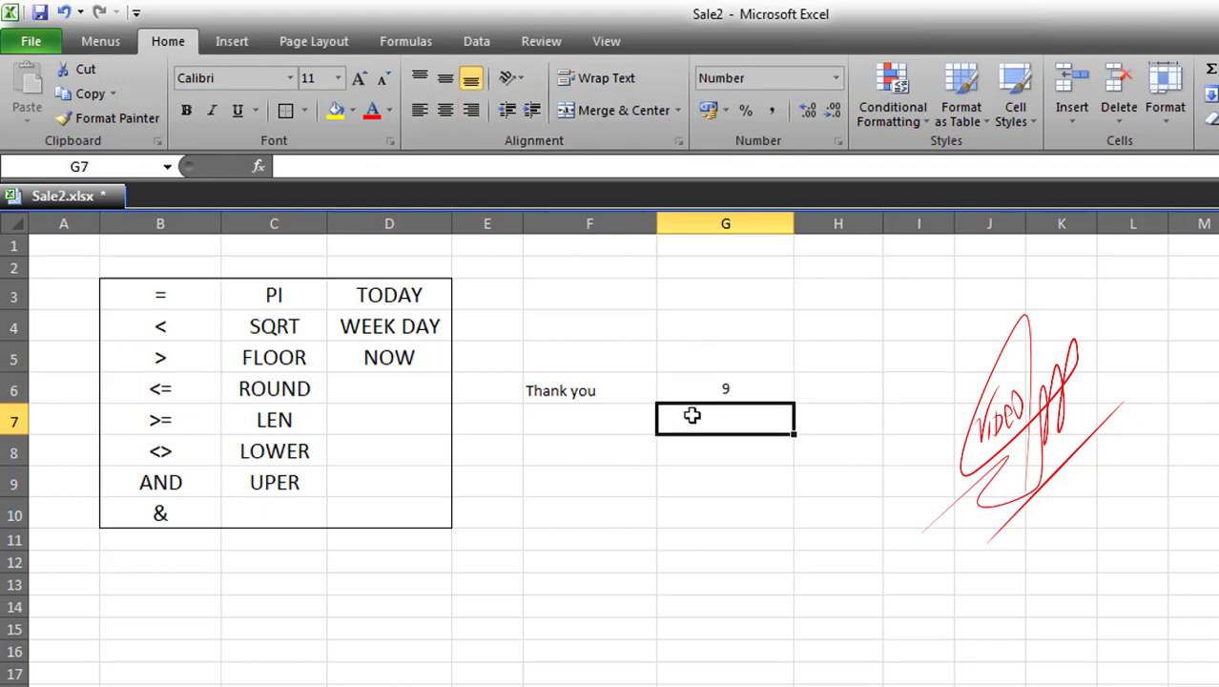
{"action": "left_click", "coordinate": [763, 388]}
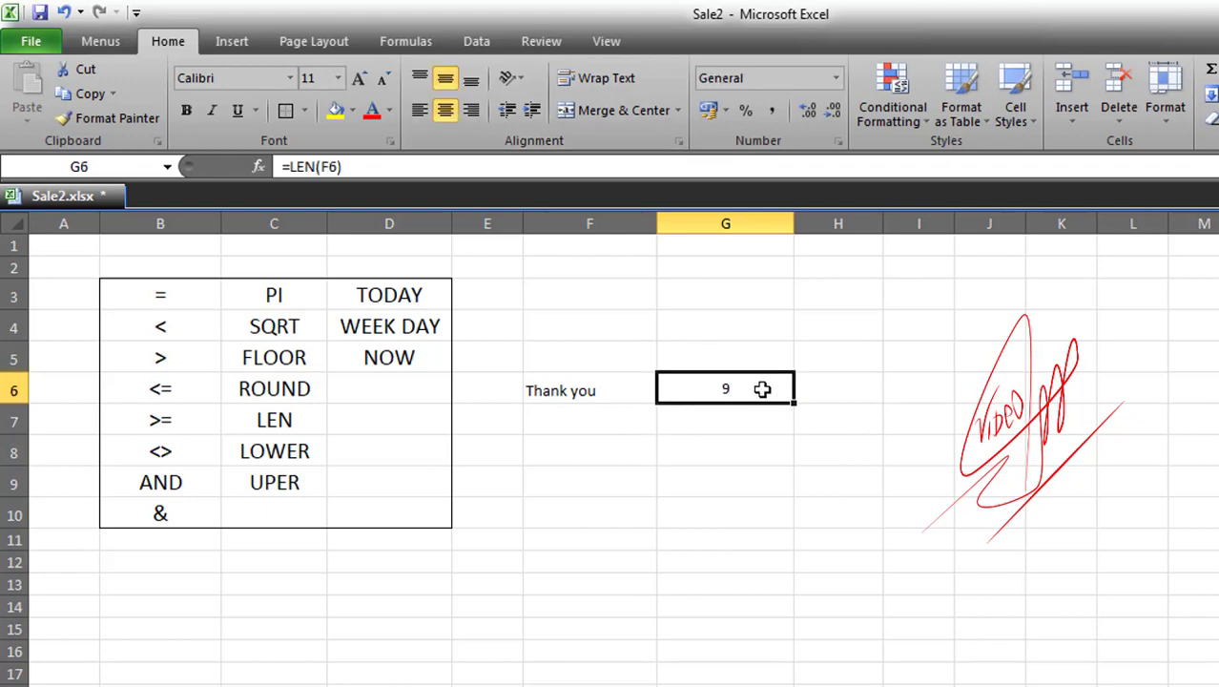
Add the letter h to the end of the text in F6 to test the LEN formula
{"action": "left_click", "coordinate": [529, 399]}
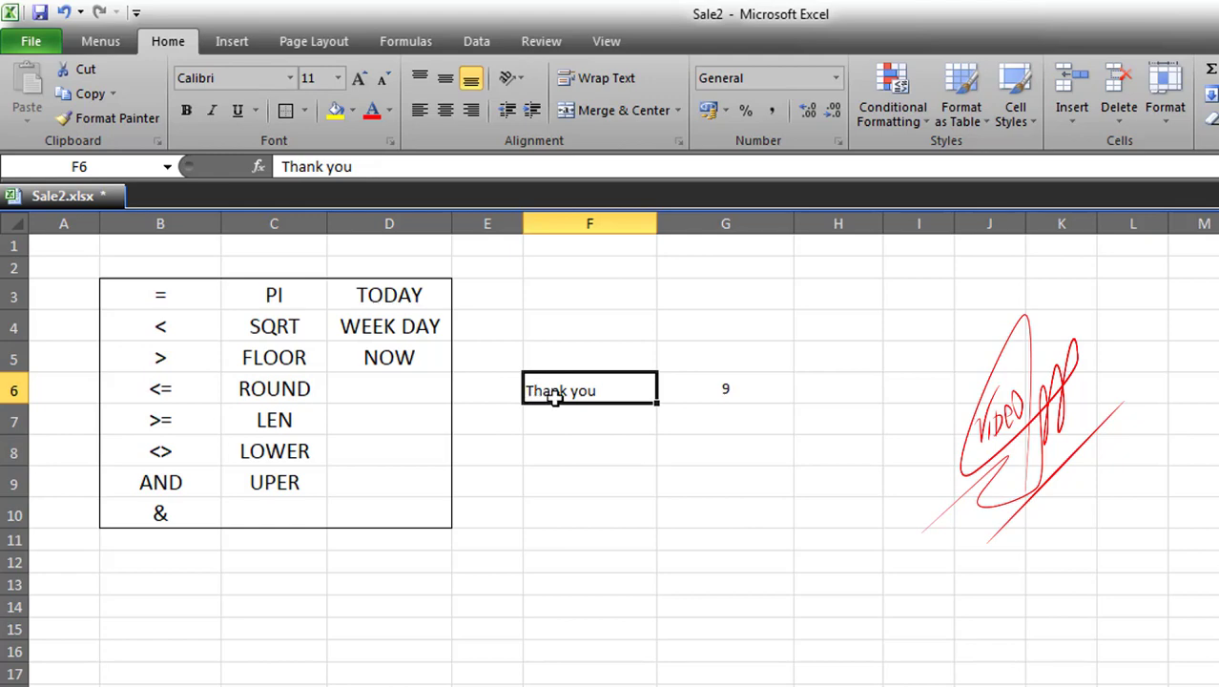
{"action": "double_click", "coordinate": [613, 391]}
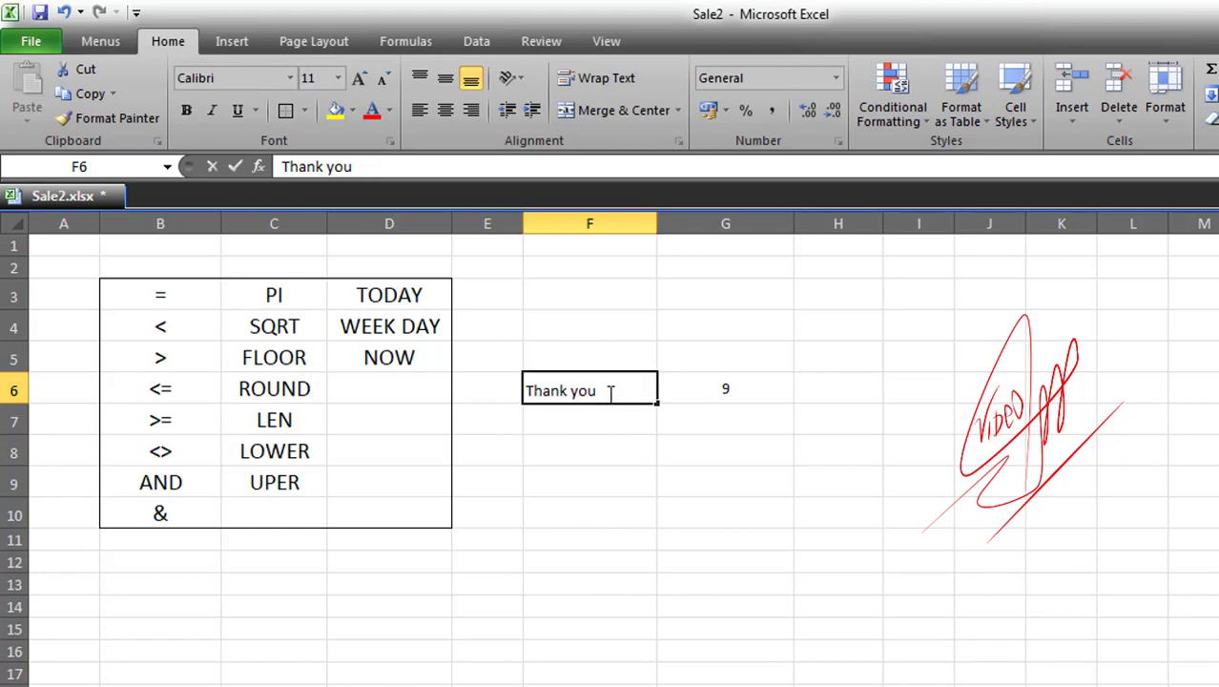
{"action": "type", "text": "h"}
{"action": "key", "text": "Return"}
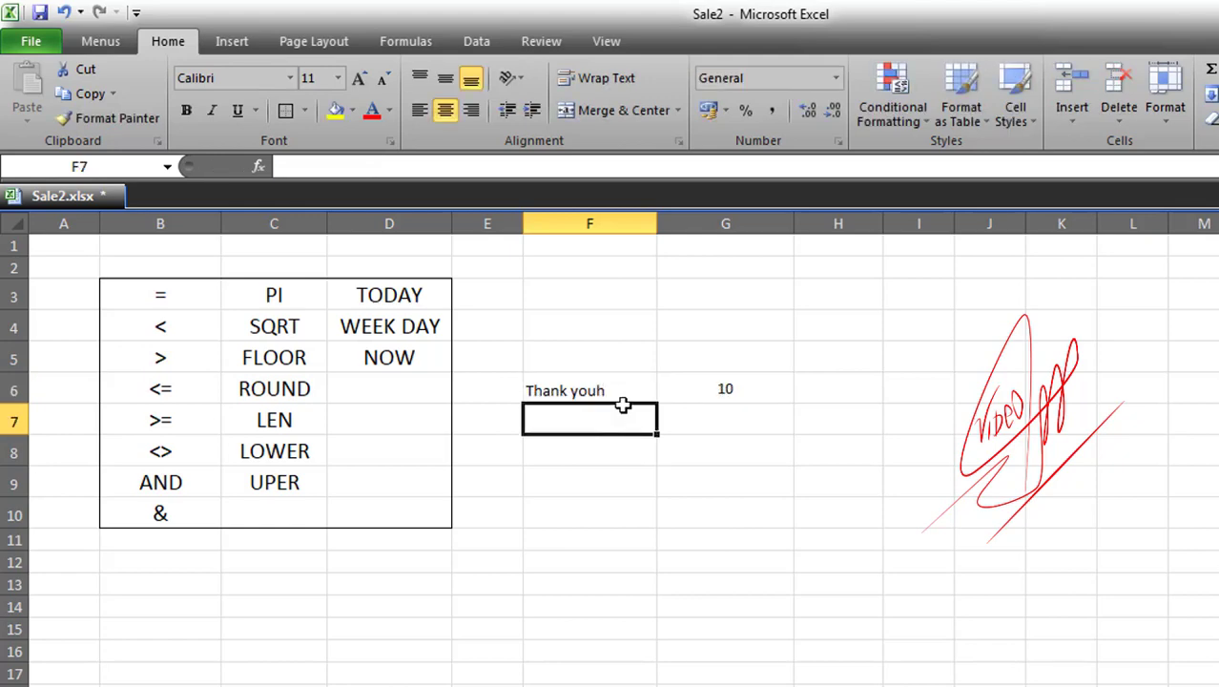
Shorten the text in F6 to "Thank" to test the LEN formula with fewer characters
{"action": "double_click", "coordinate": [623, 401]}
{"action": "key", "text": "BackSpace"}
{"action": "key", "text": "BackSpace"}
{"action": "key", "text": "BackSpace"}
{"action": "key", "text": "BackSpace"}
{"action": "key", "text": "BackSpace"}
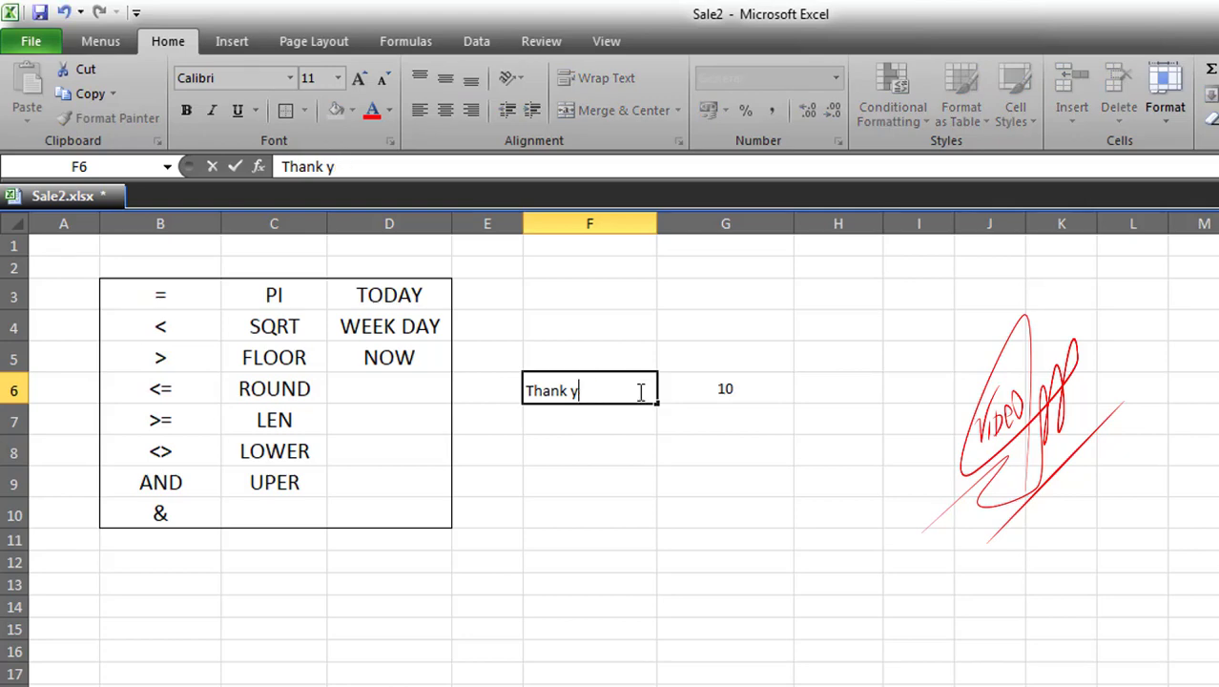
{"action": "left_click", "coordinate": [610, 444]}
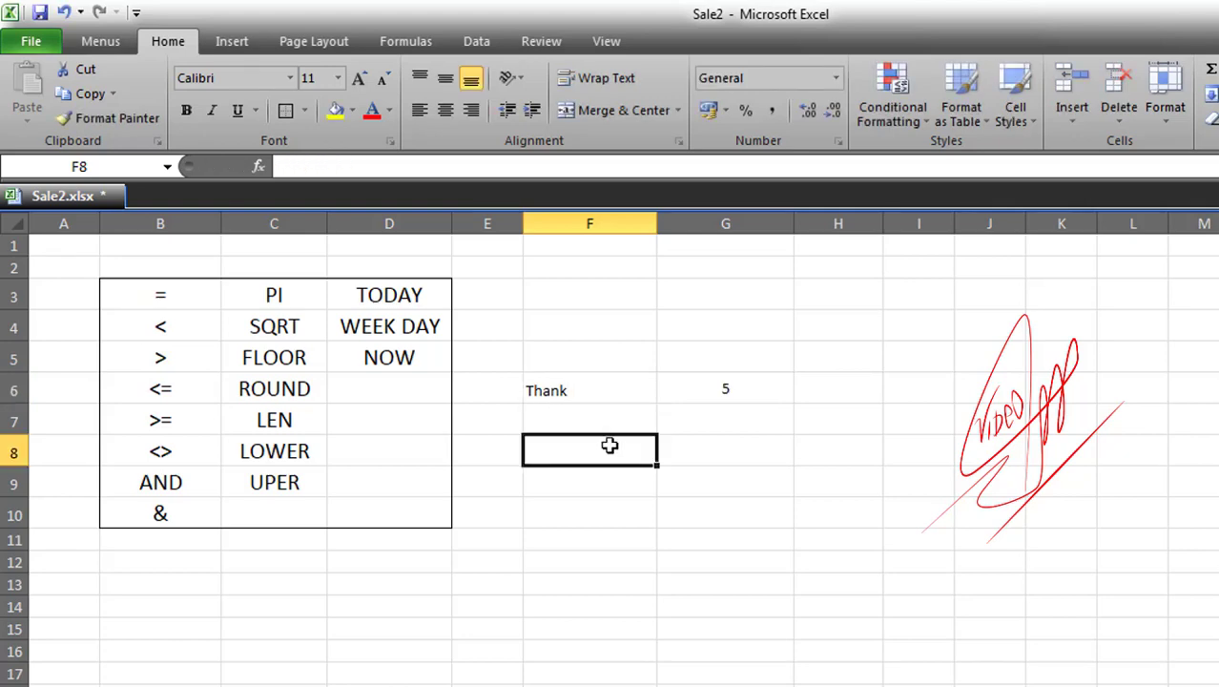
Extend the text in F6 to "Thankyou" to test the LEN formula with more characters
{"action": "double_click", "coordinate": [596, 393]}
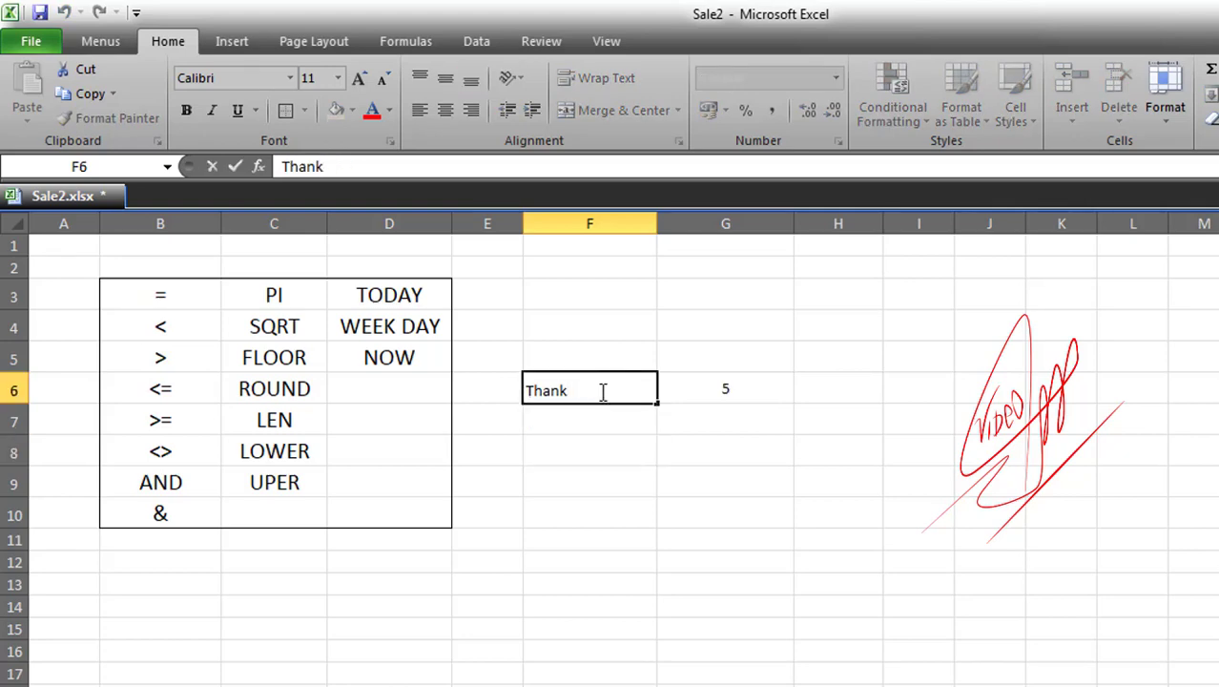
{"action": "type", "text": "you"}
{"action": "key", "text": "Return"}
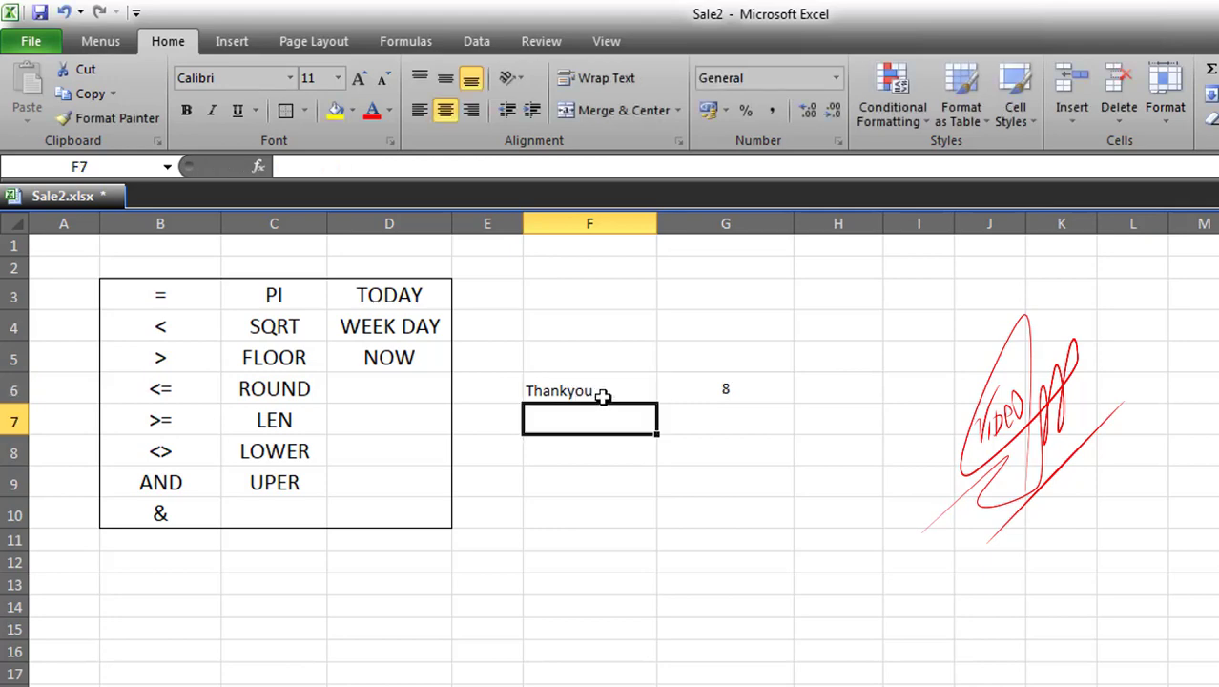
Insert a space in F6 to make it "Thank you" and check the LEN formula cell G6
{"action": "double_click", "coordinate": [603, 395]}
{"action": "left_click", "coordinate": [570, 390]}
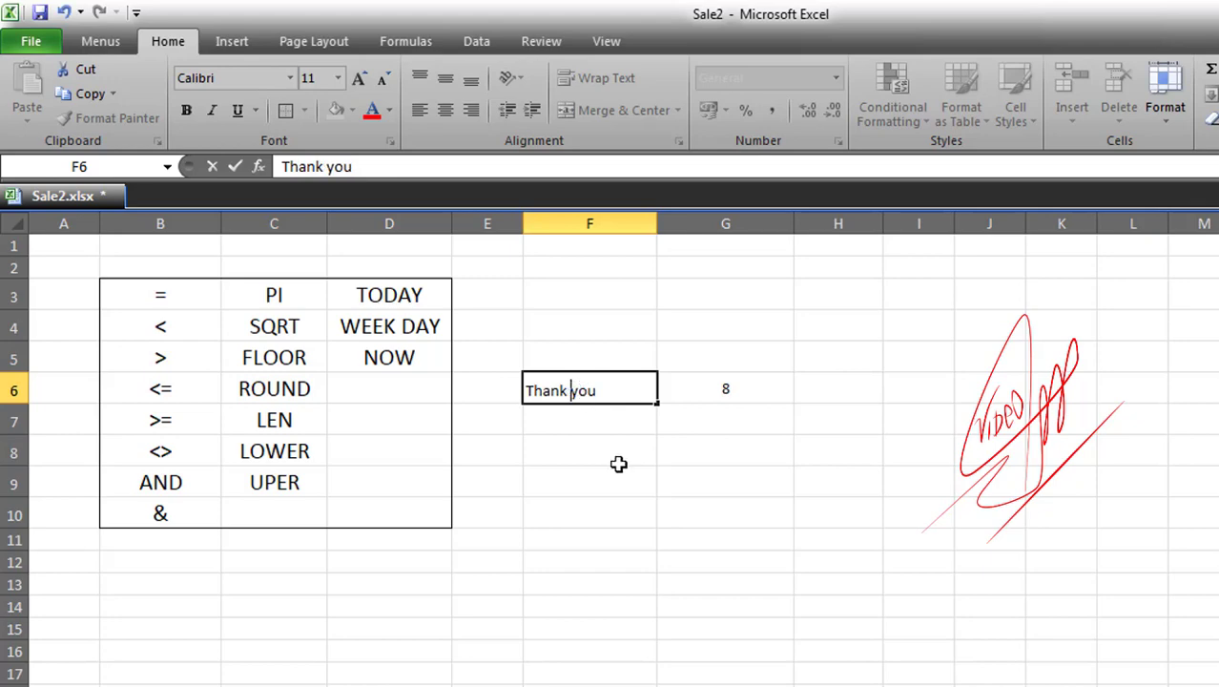
{"action": "key", "text": "Return"}
{"action": "left_click", "coordinate": [723, 384]}
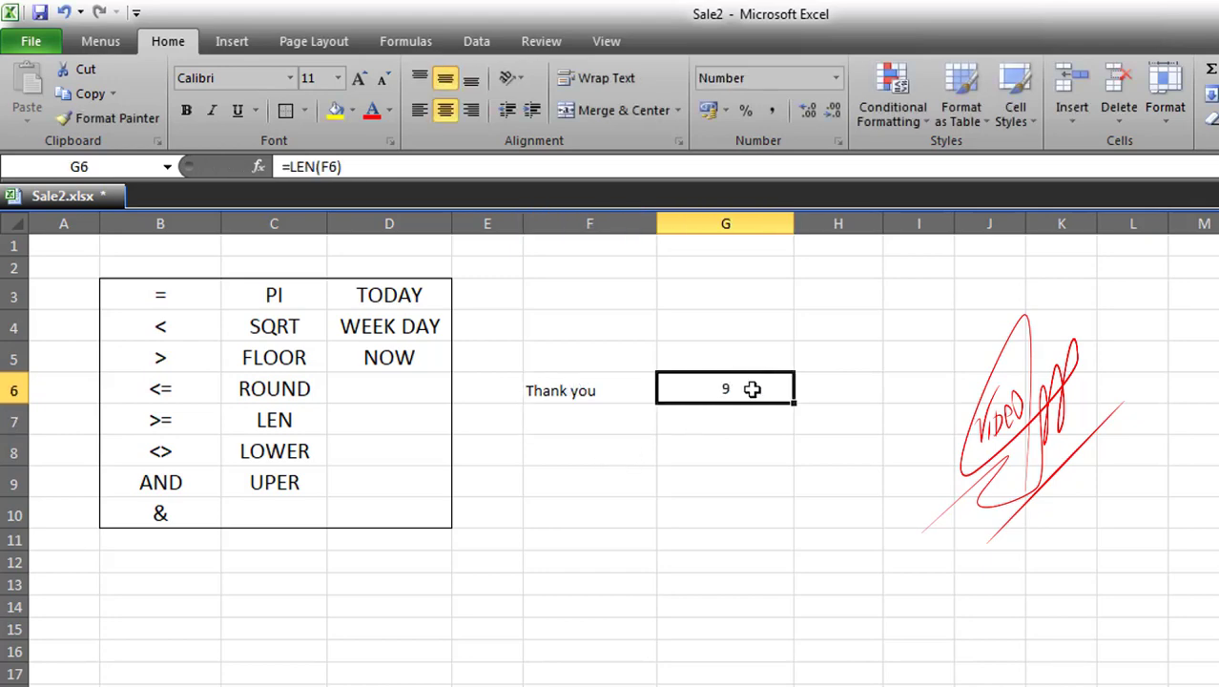
Enter the unspaced sample text dsgdfgdfggg in G8, and clear the cell again
{"action": "left_click", "coordinate": [680, 452]}
{"action": "type", "text": "dsgdf"}
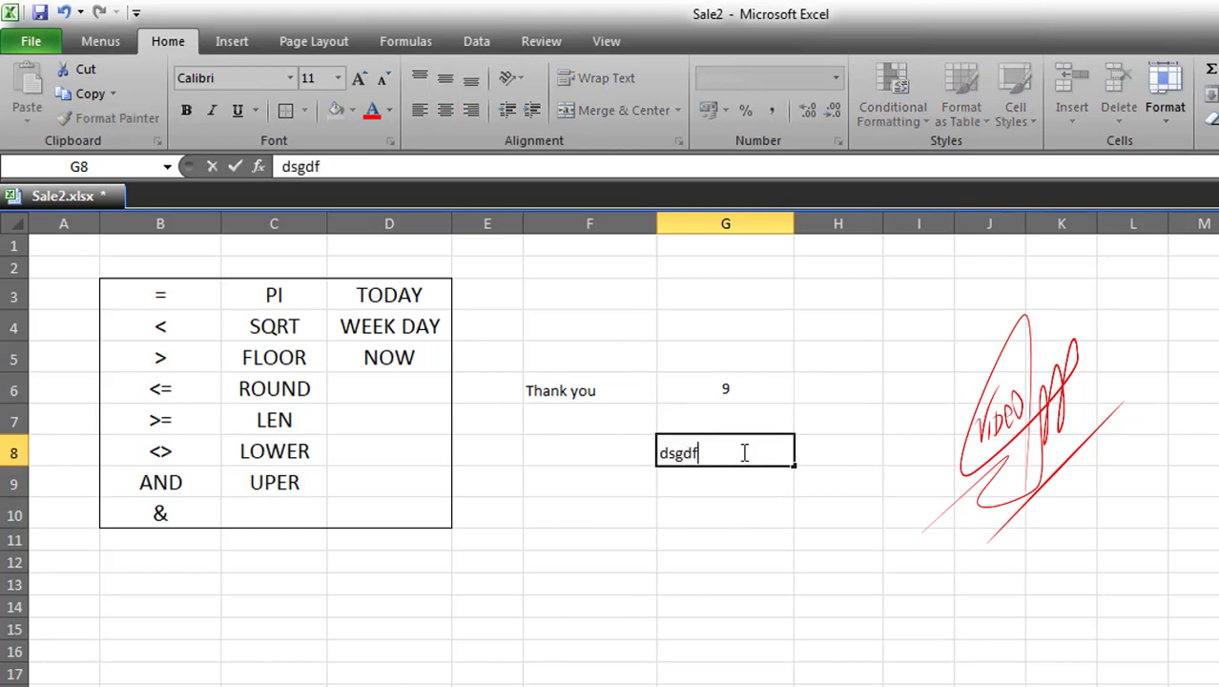
{"action": "type", "text": "gdfggg"}
{"action": "key", "text": "Return"}
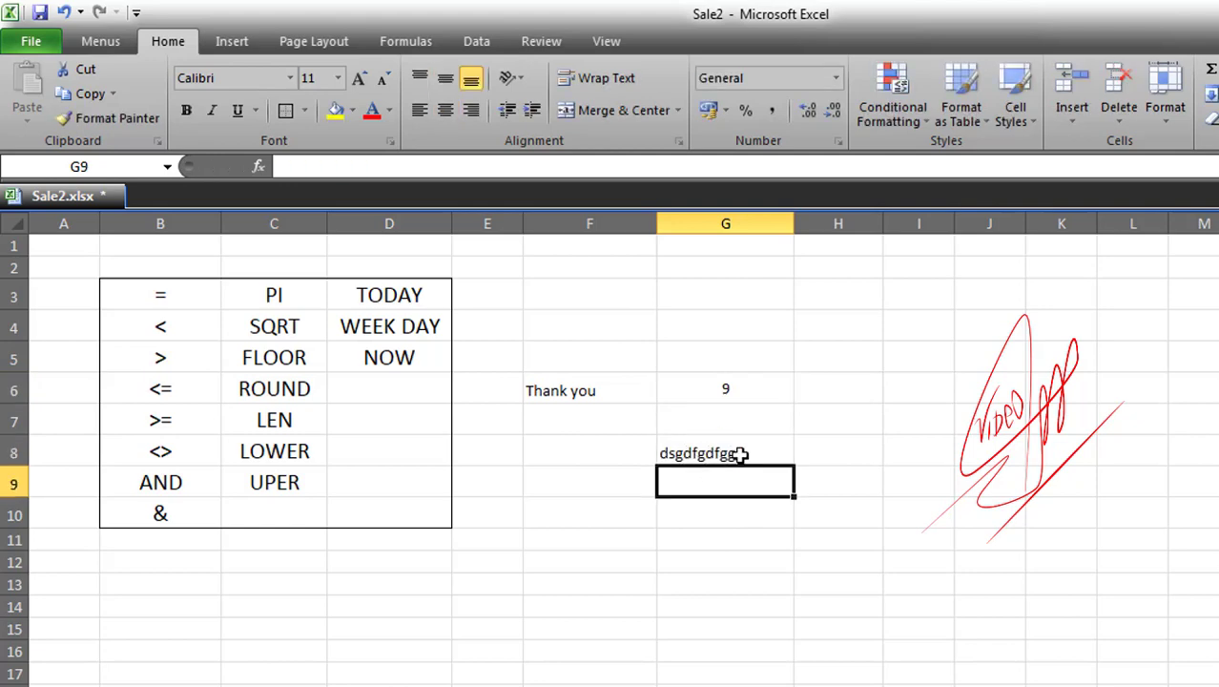
{"action": "left_click", "coordinate": [706, 453]}
{"action": "key", "text": "BackSpace"}
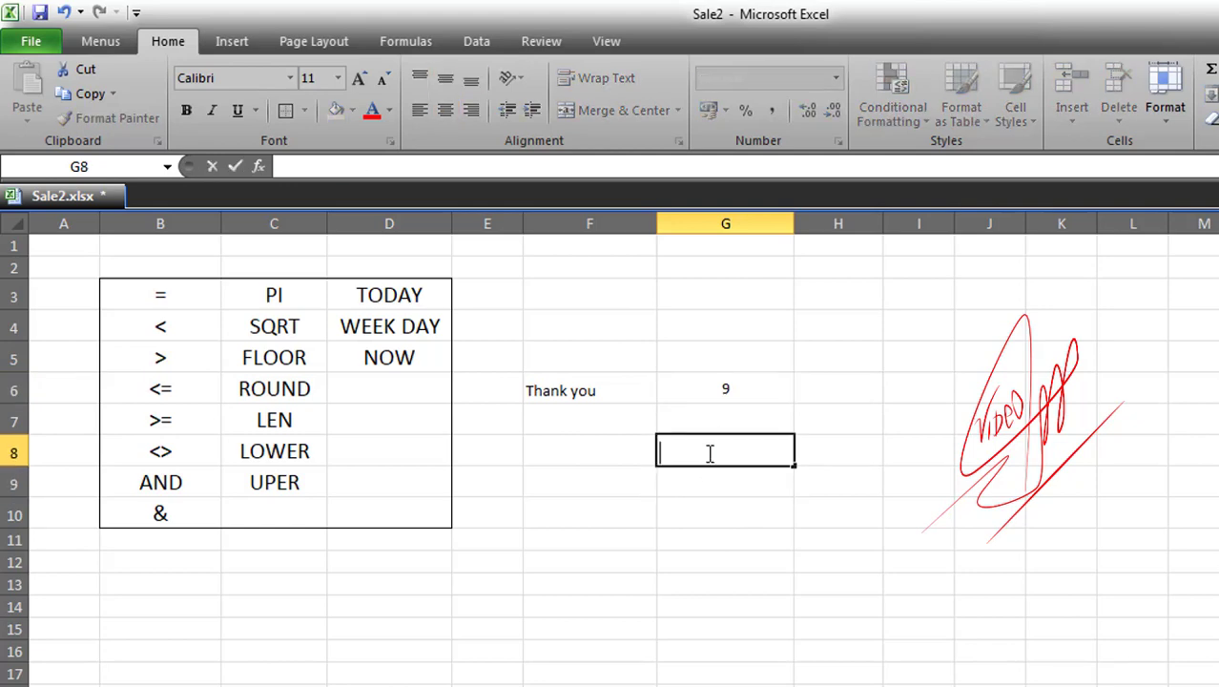
{"action": "left_click", "coordinate": [597, 434]}
{"action": "left_click", "coordinate": [697, 455]}
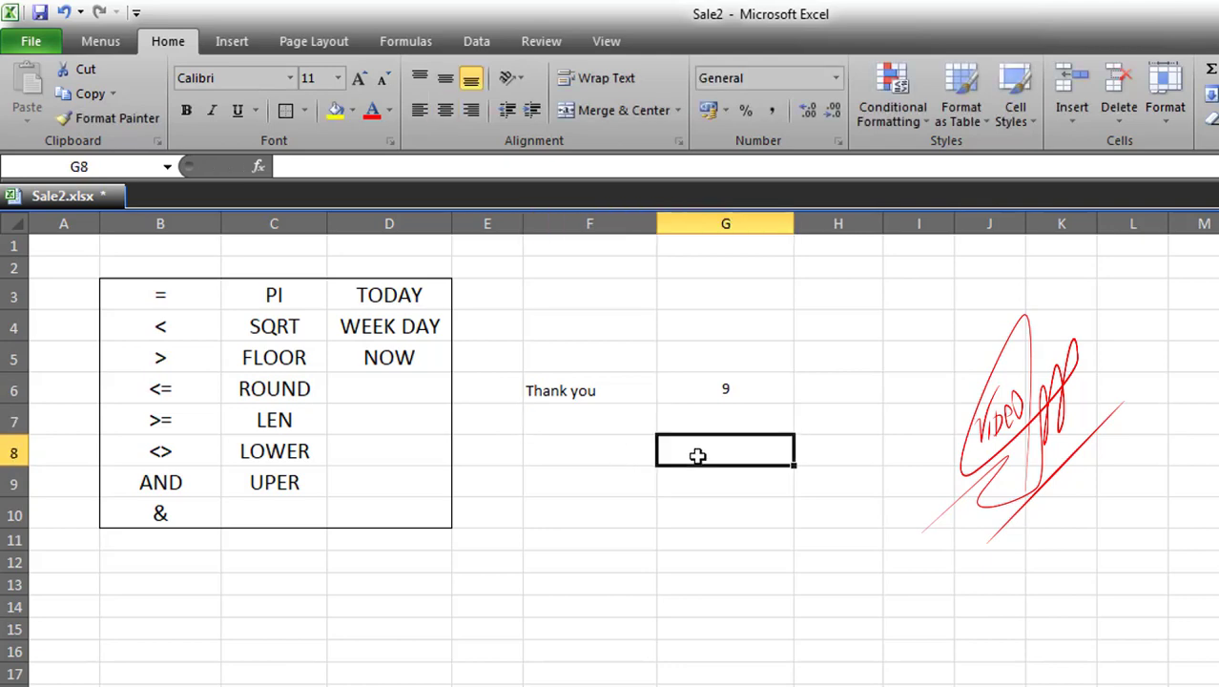
Enter "ab tg" in G8 to point out the space between characters, and delete the text again
{"action": "type", "text": "ab"}
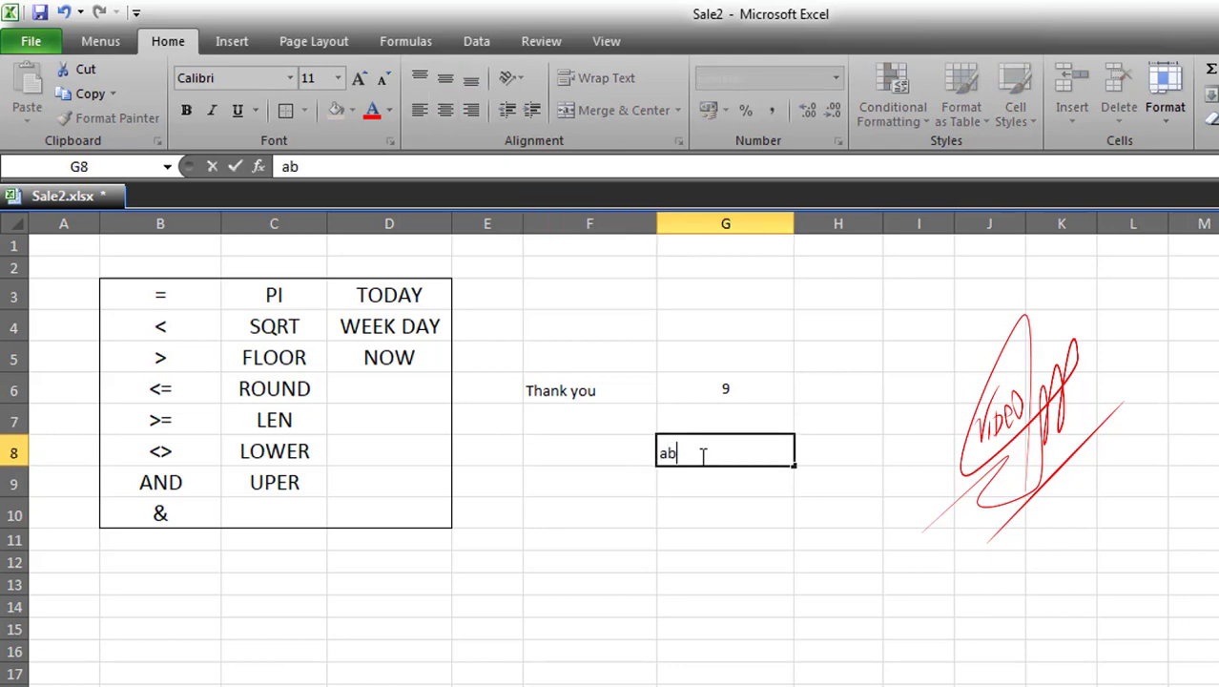
{"action": "type", "text": " tg"}
{"action": "left_click", "coordinate": [715, 482]}
{"action": "left_click", "coordinate": [684, 454]}
{"action": "double_click", "coordinate": [683, 454]}
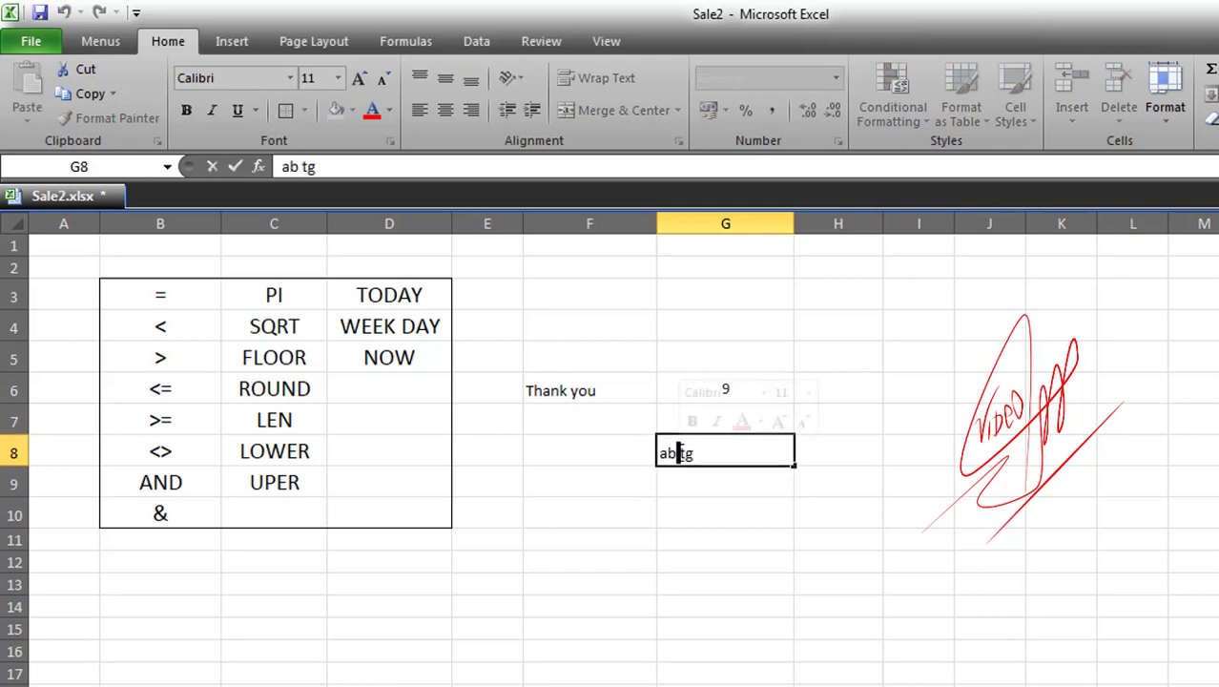
{"action": "left_click_drag", "start_coordinate": [700, 453], "coordinate": [610, 449]}
{"action": "key", "text": "BackSpace"}
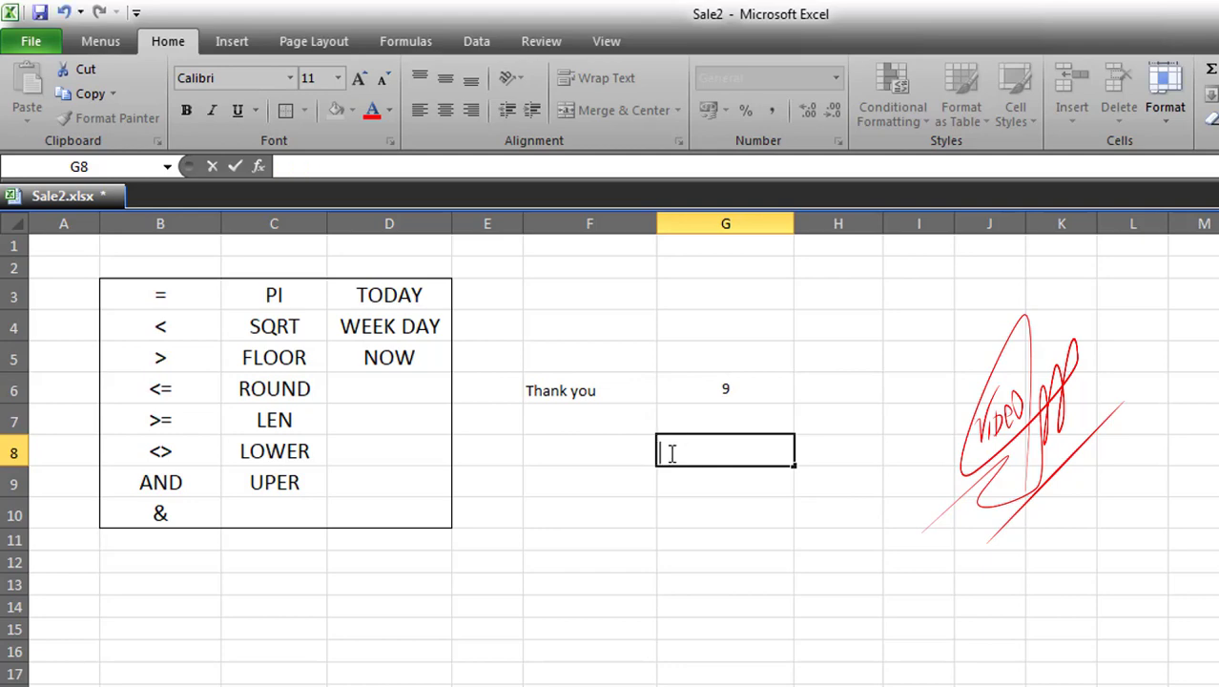
Remove the space from the text in F6 so it reads "Thankyou" to test how LEN counts spaces
{"action": "left_click", "coordinate": [754, 389]}
{"action": "left_click", "coordinate": [562, 390]}
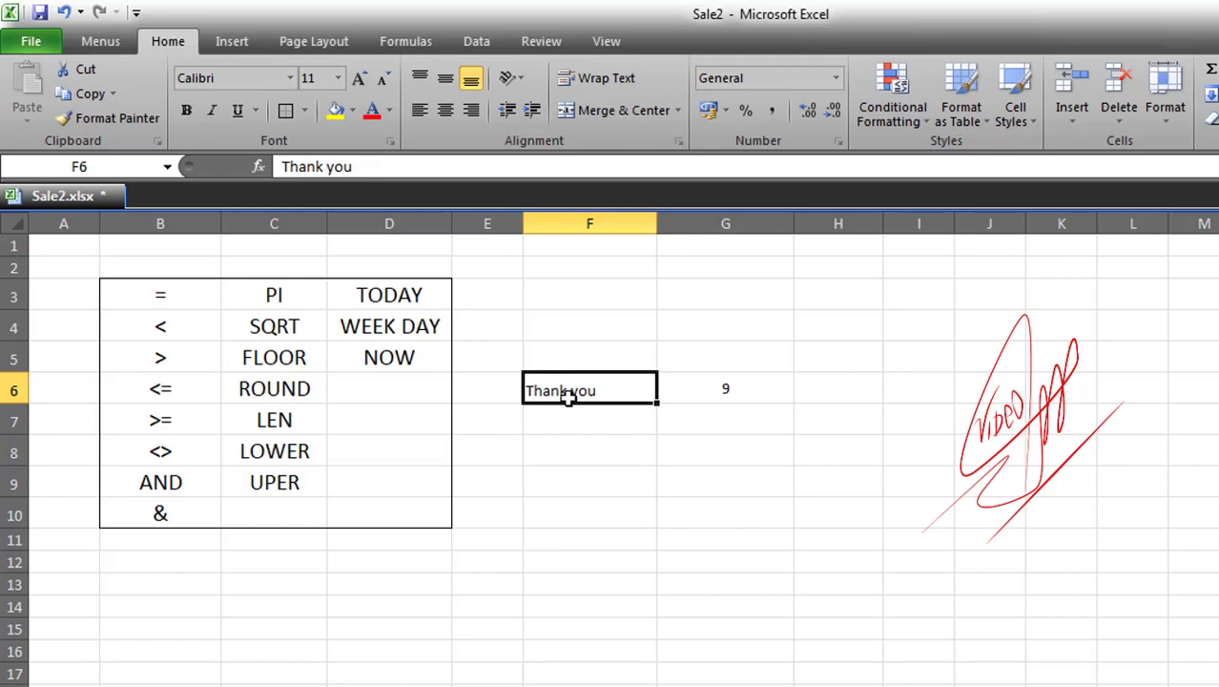
{"action": "left_click", "coordinate": [722, 387]}
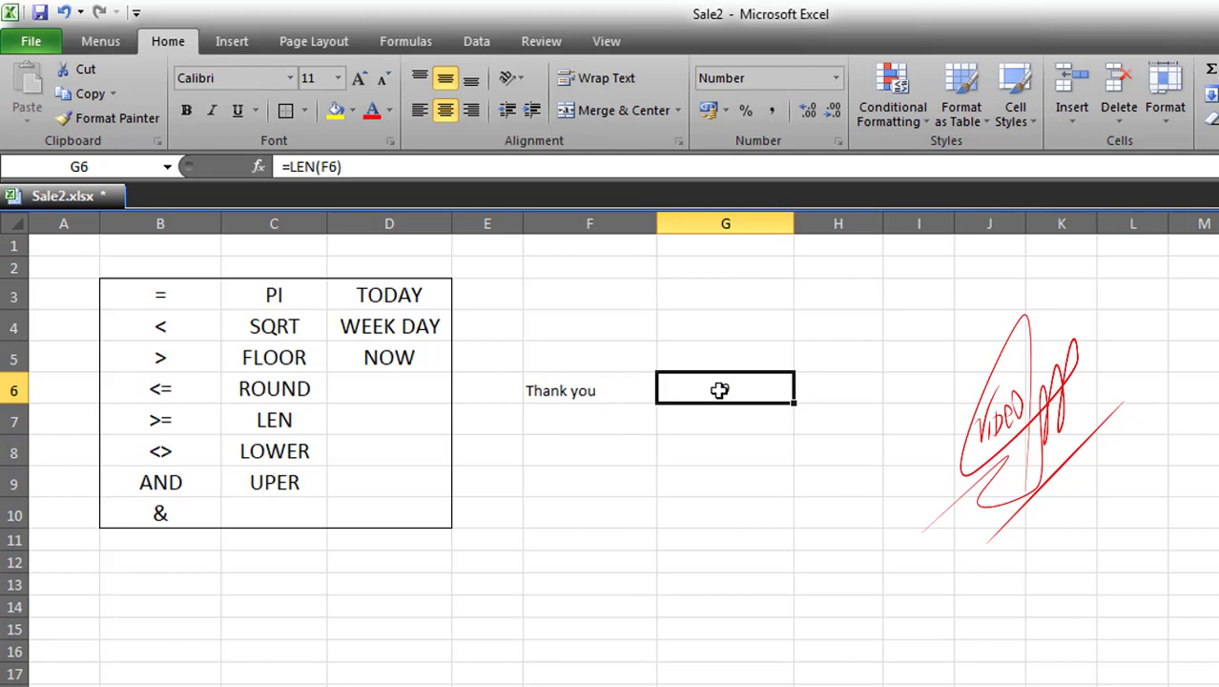
{"action": "left_click", "coordinate": [566, 389]}
{"action": "double_click", "coordinate": [578, 391]}
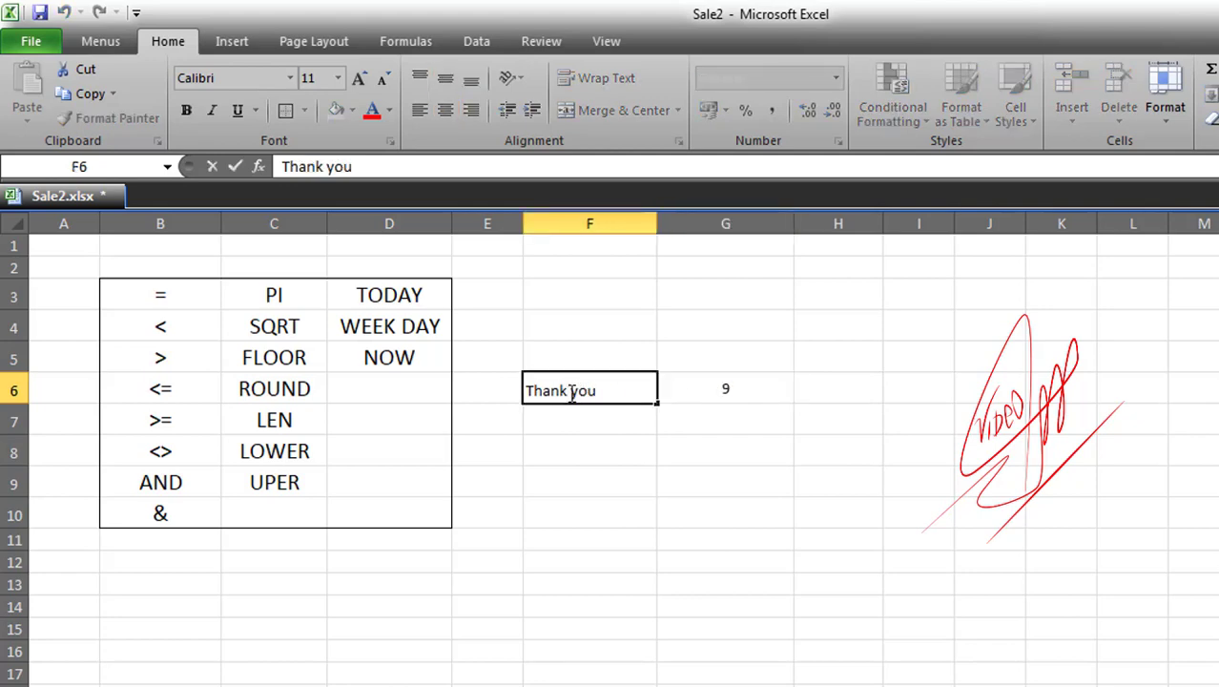
{"action": "key", "text": "BackSpace"}
{"action": "key", "text": "Return"}
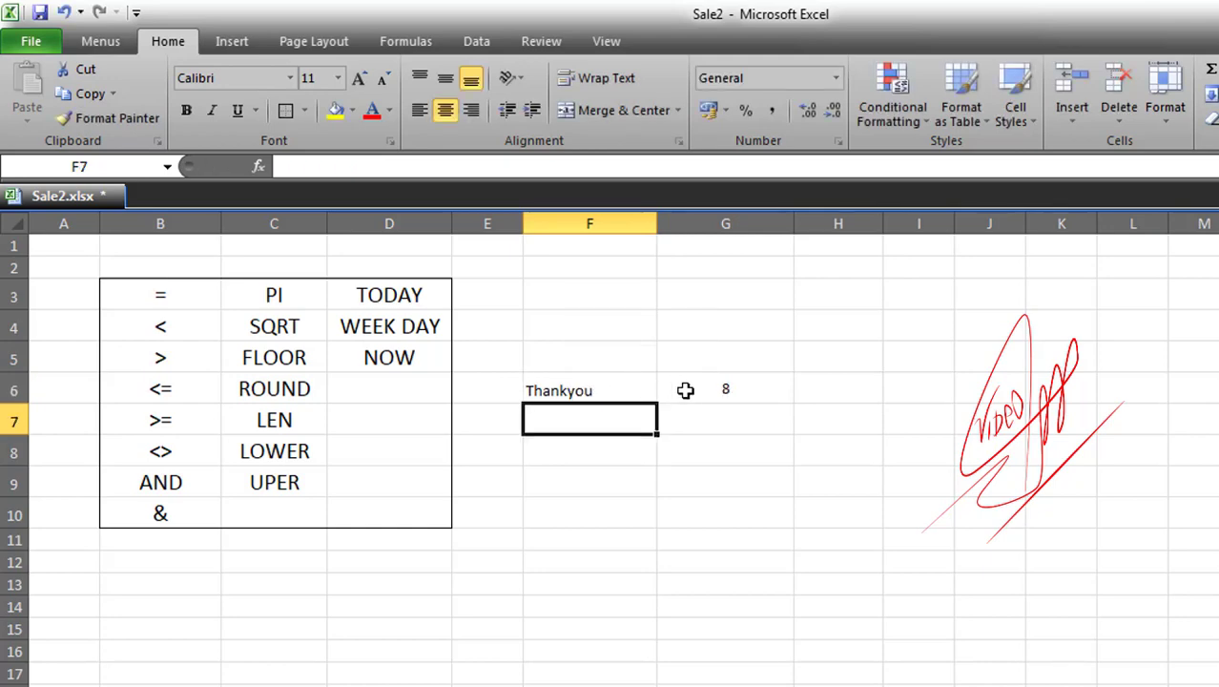
Insert two spaces between "Thank" and "you" in F6 and check the LEN formula cell G6
{"action": "left_click", "coordinate": [679, 389]}
{"action": "left_click", "coordinate": [586, 390]}
{"action": "double_click", "coordinate": [567, 391]}
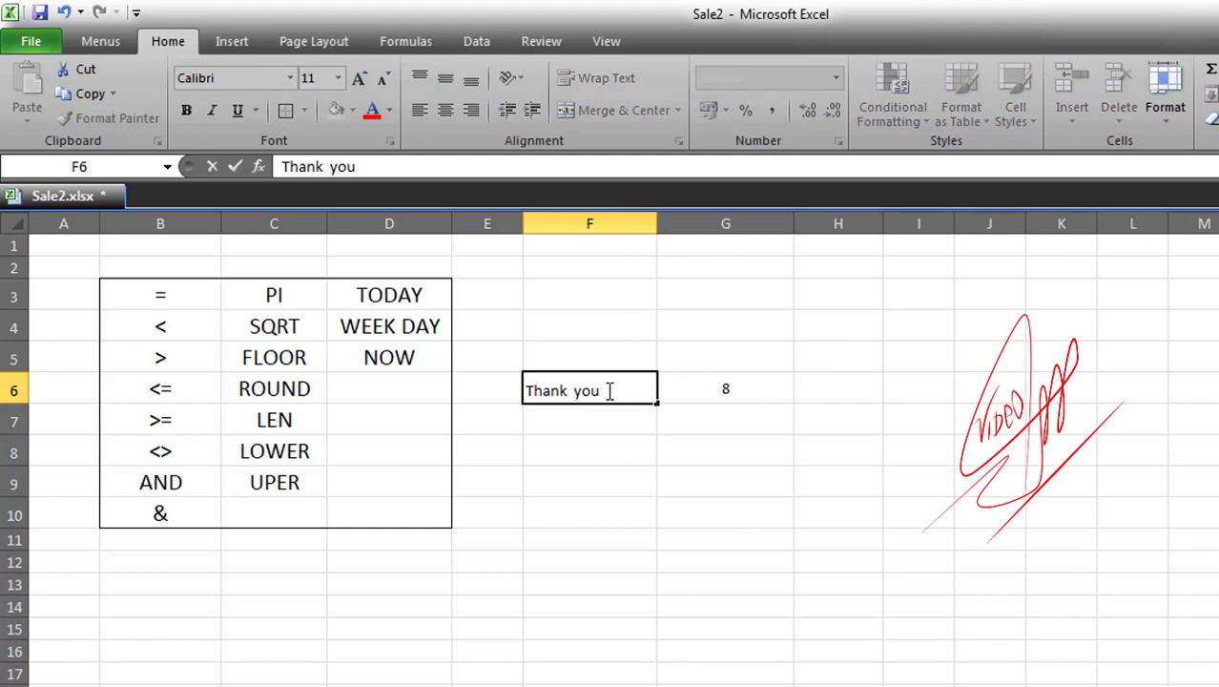
{"action": "key", "text": "Return"}
{"action": "left_click", "coordinate": [683, 391]}
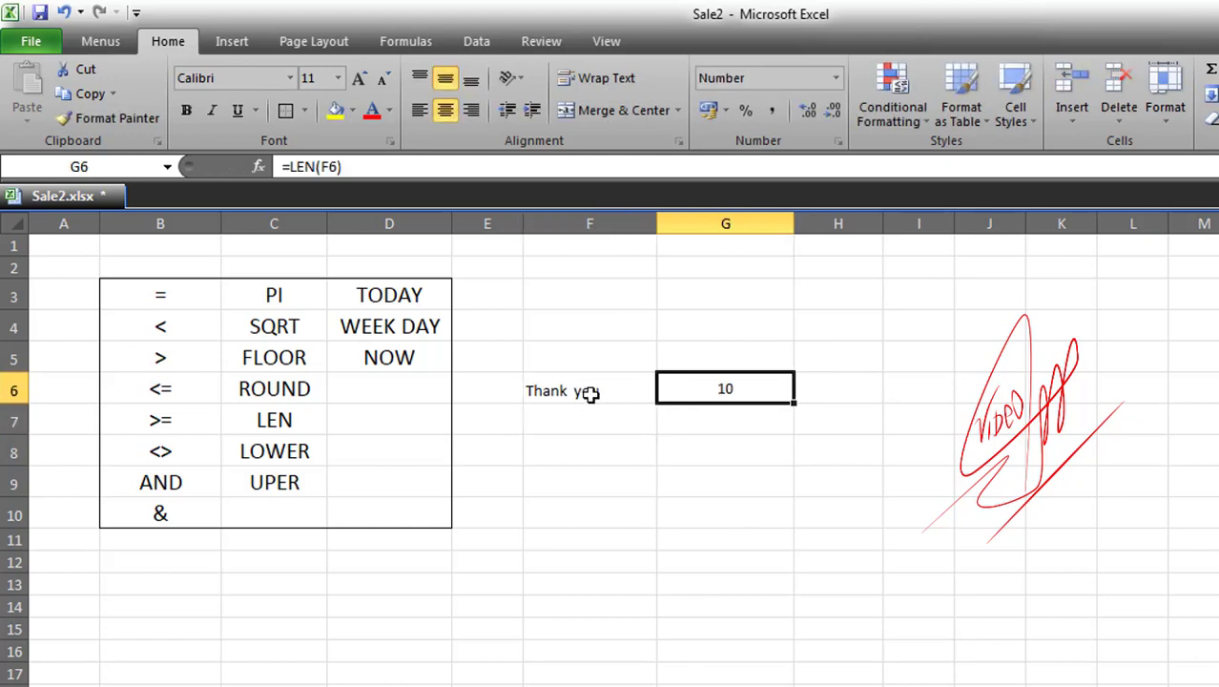
Delete the extra space in F6 so it reads "Thank you" and recheck the LEN formula cell G6
{"action": "left_click", "coordinate": [577, 391]}
{"action": "double_click", "coordinate": [577, 391]}
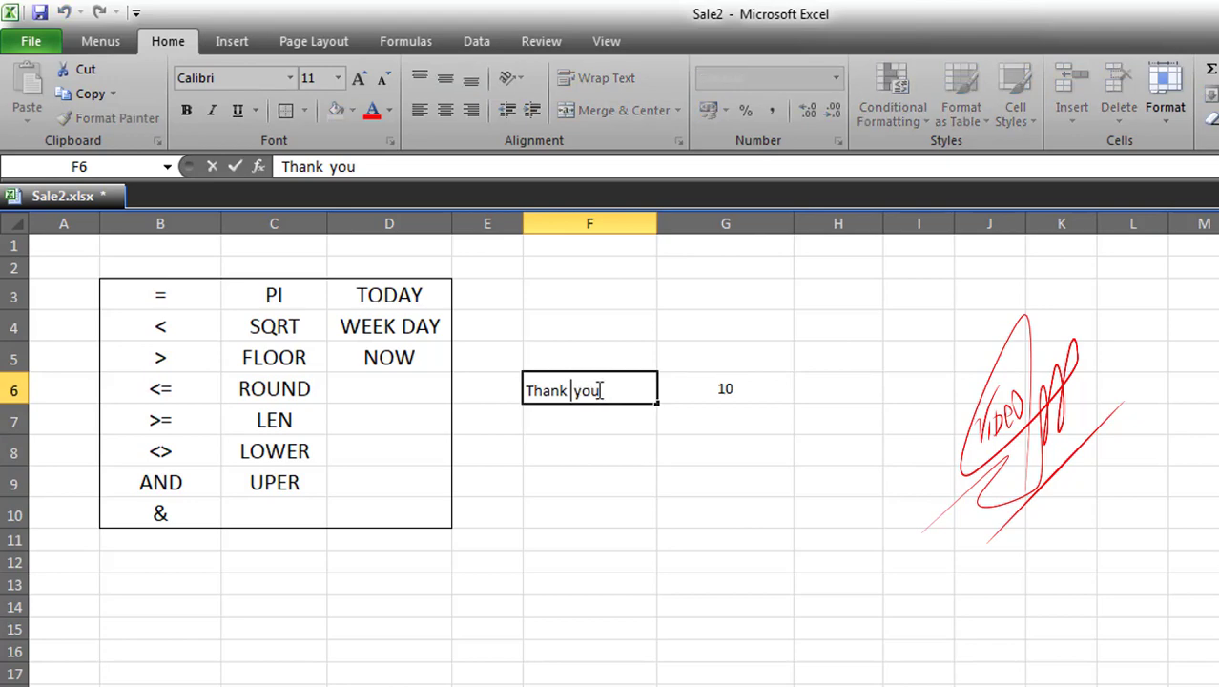
{"action": "key", "text": "BackSpace"}
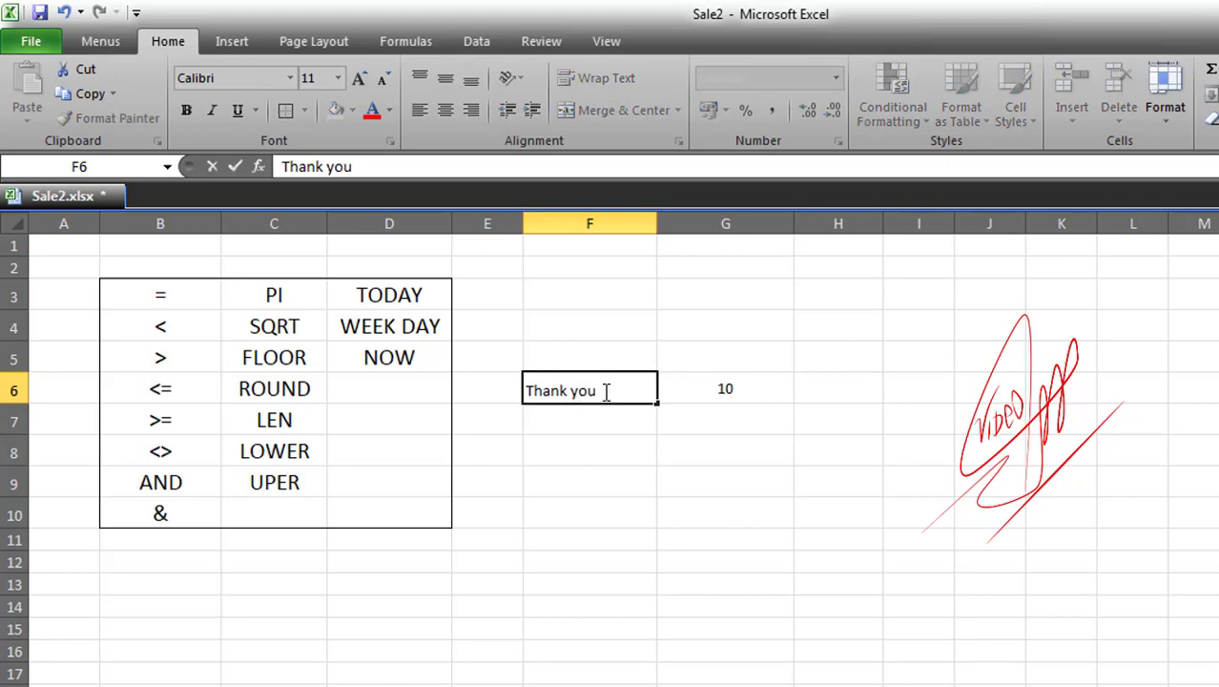
{"action": "left_click_drag", "start_coordinate": [606, 393], "coordinate": [520, 392]}
{"action": "left_click", "coordinate": [572, 391]}
{"action": "key", "text": "Return"}
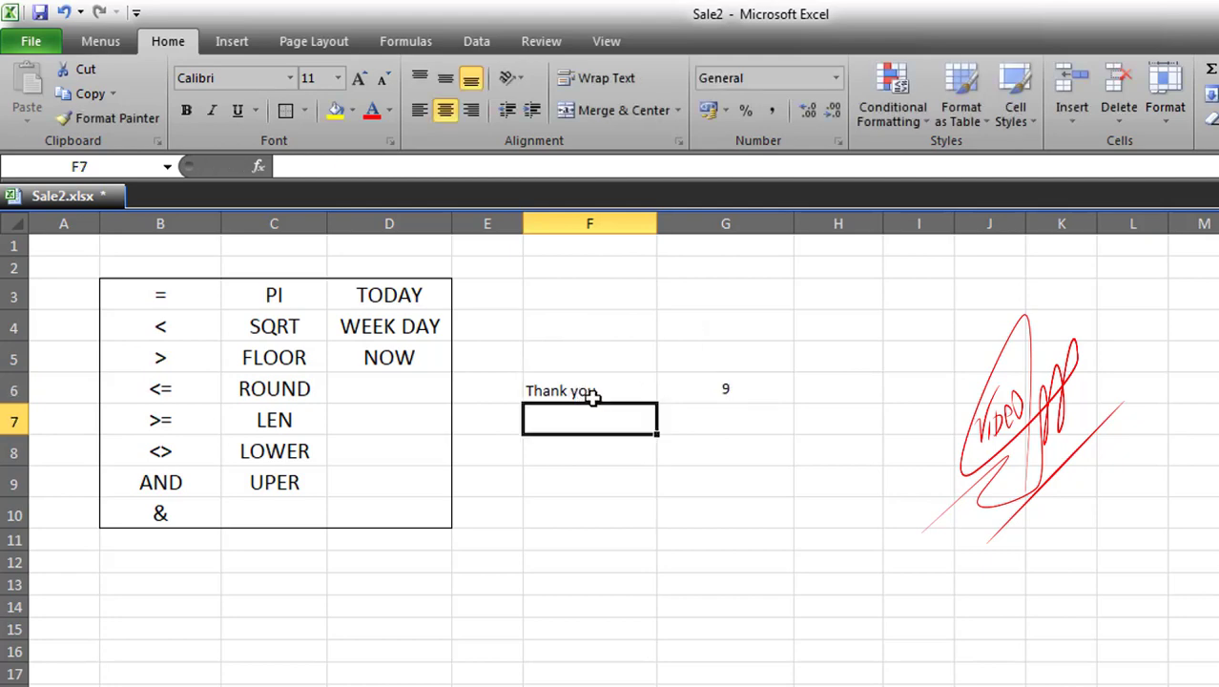
{"action": "left_click", "coordinate": [722, 390]}
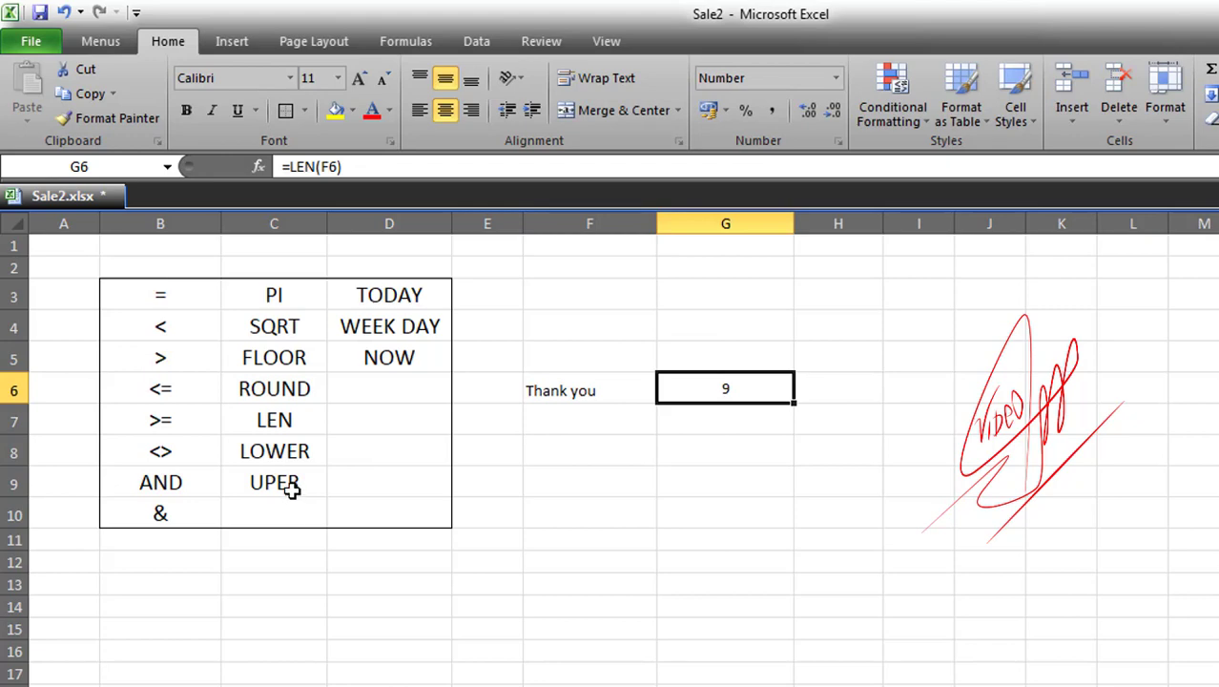
Clear the LEN example from cells F6 and G6
{"action": "left_click", "coordinate": [275, 423]}
{"action": "left_click_drag", "start_coordinate": [553, 395], "coordinate": [730, 386]}
{"action": "key", "text": "Delete"}
{"action": "left_click", "coordinate": [680, 440]}
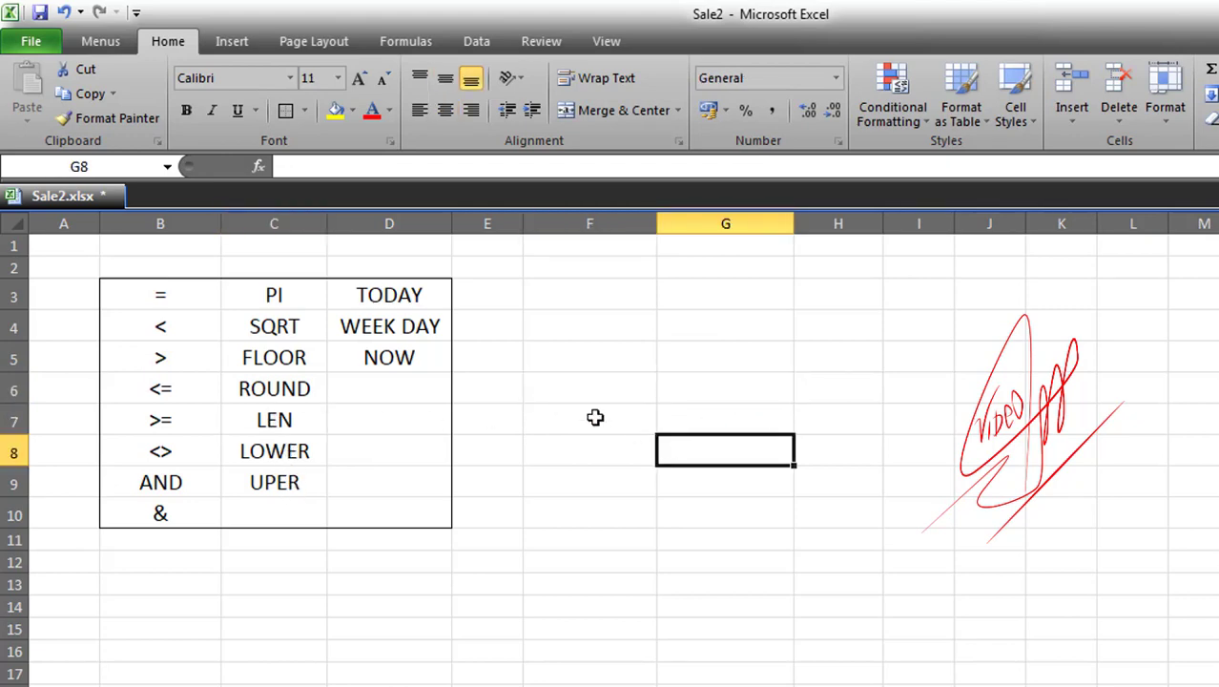
Enter the lowercase sample text abcd in F7 for the LOWER function example
{"action": "left_click", "coordinate": [286, 454]}
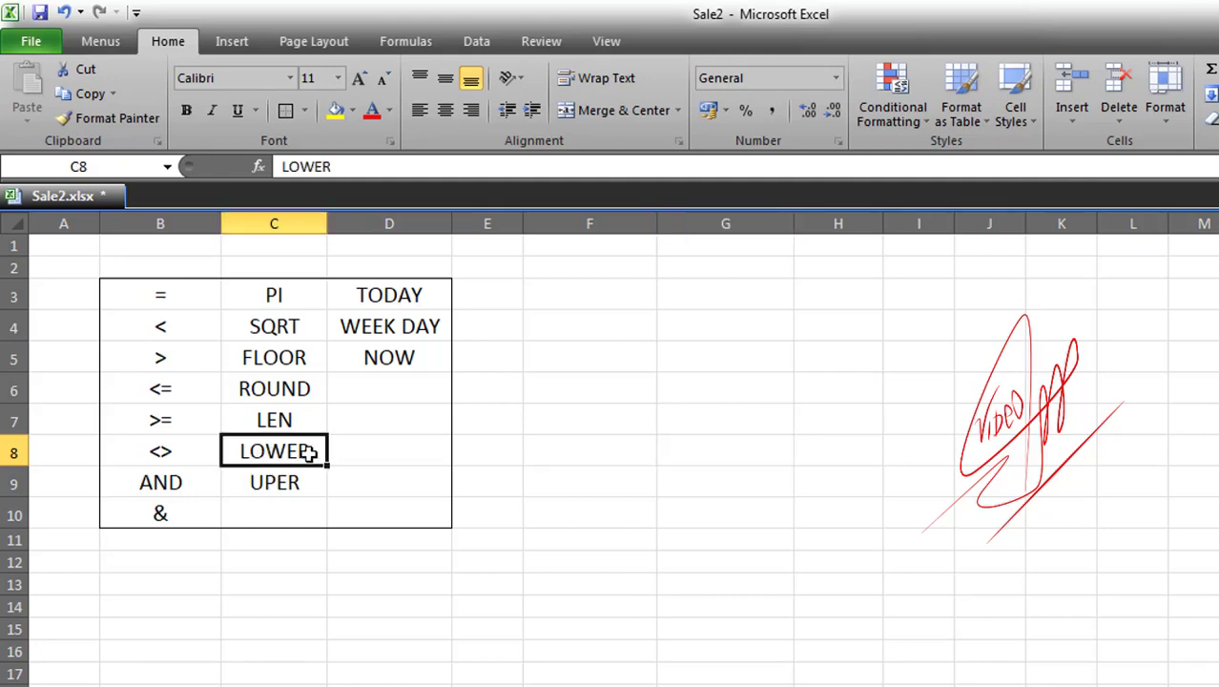
{"action": "left_click", "coordinate": [581, 411]}
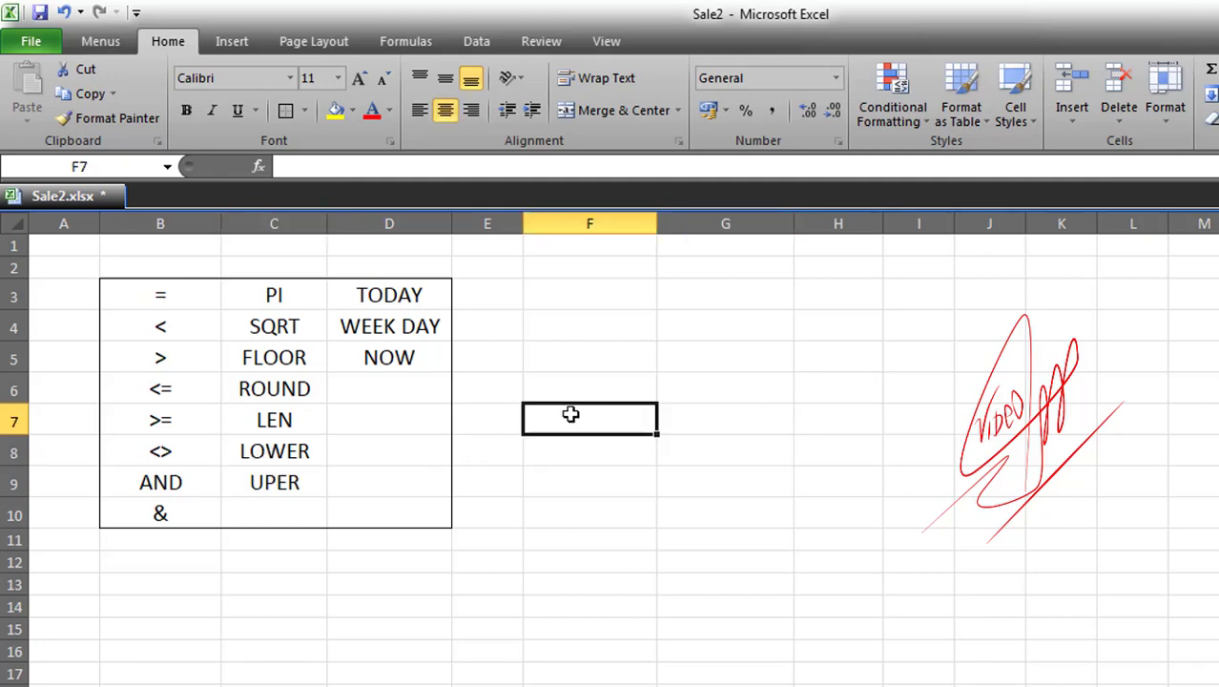
{"action": "type", "text": "abcd"}
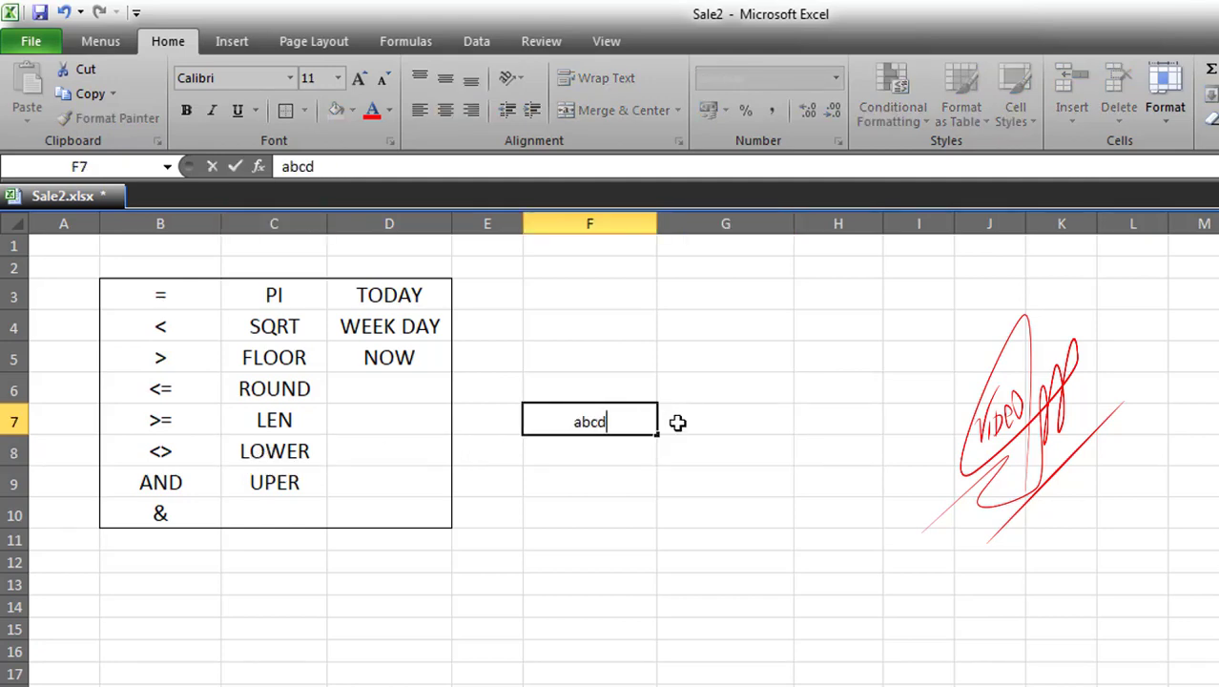
{"action": "left_click", "coordinate": [678, 423]}
{"action": "left_click", "coordinate": [604, 420]}
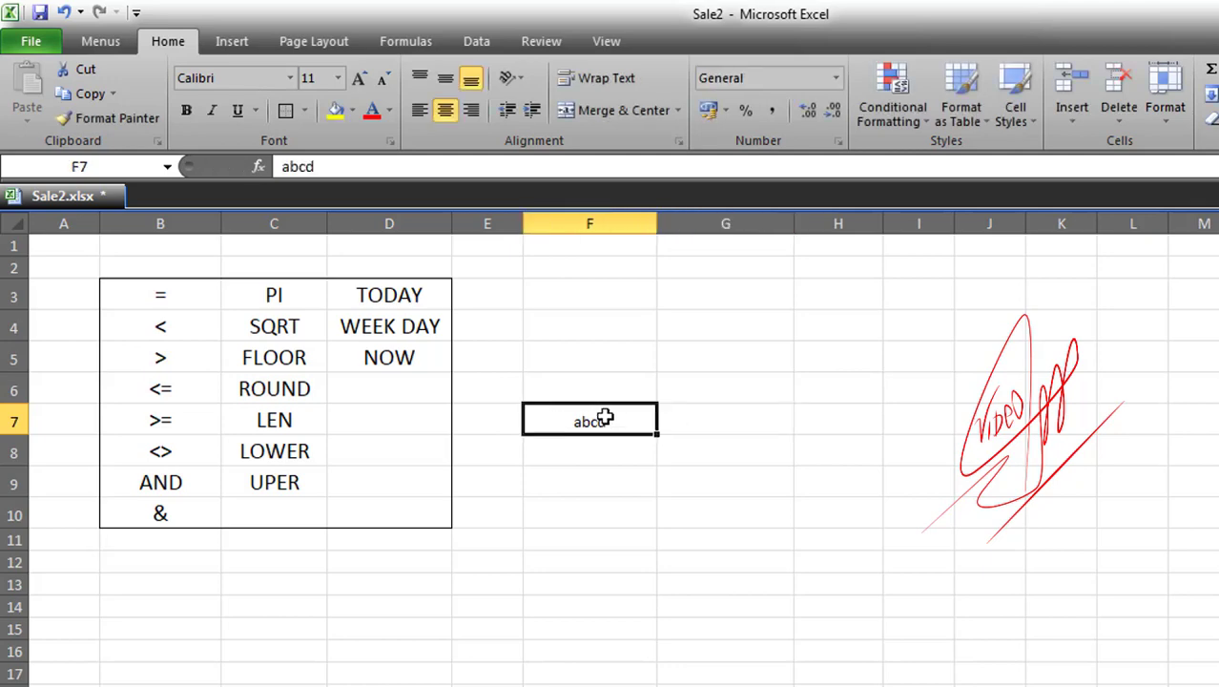
Replace the text in F7 with uppercase ABCD
{"action": "type", "text": "ABDC"}
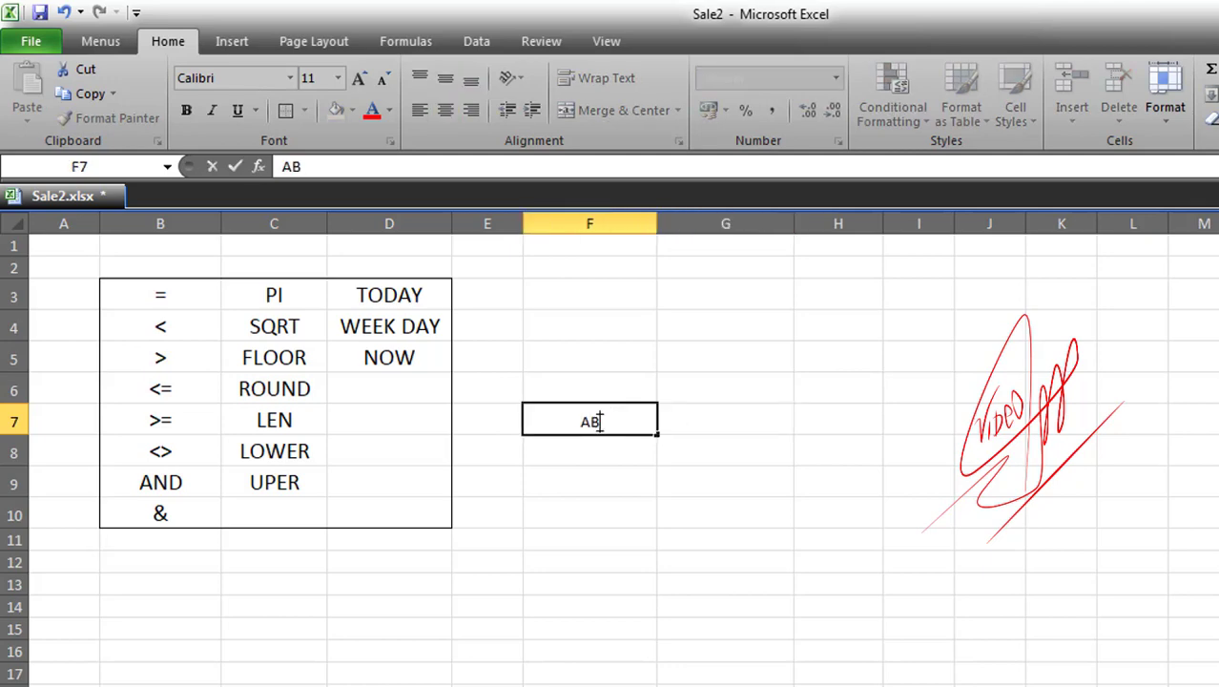
{"action": "key", "text": "BackSpace"}
{"action": "key", "text": "BackSpace"}
{"action": "type", "text": "CD"}
{"action": "key", "text": "Return"}
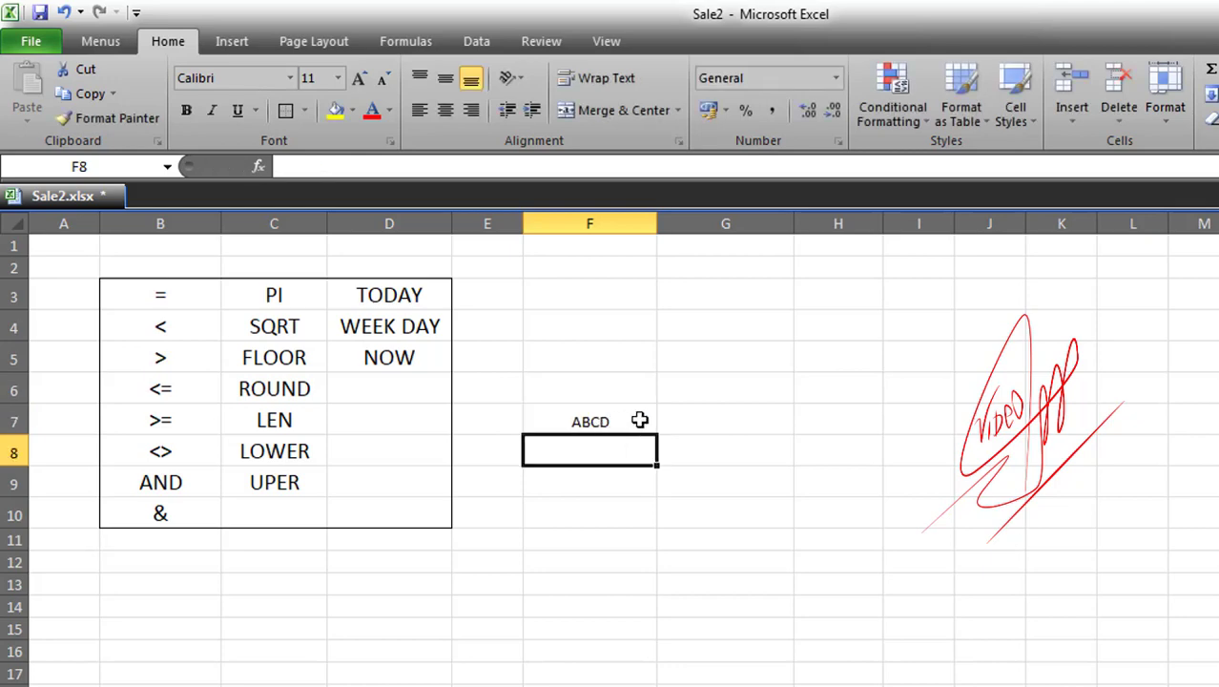
Enter a LOWER formula in G7 that converts the text in F7 to lowercase, and compare both cells
{"action": "left_click", "coordinate": [649, 421]}
{"action": "left_click", "coordinate": [699, 418]}
{"action": "type", "text": "="}
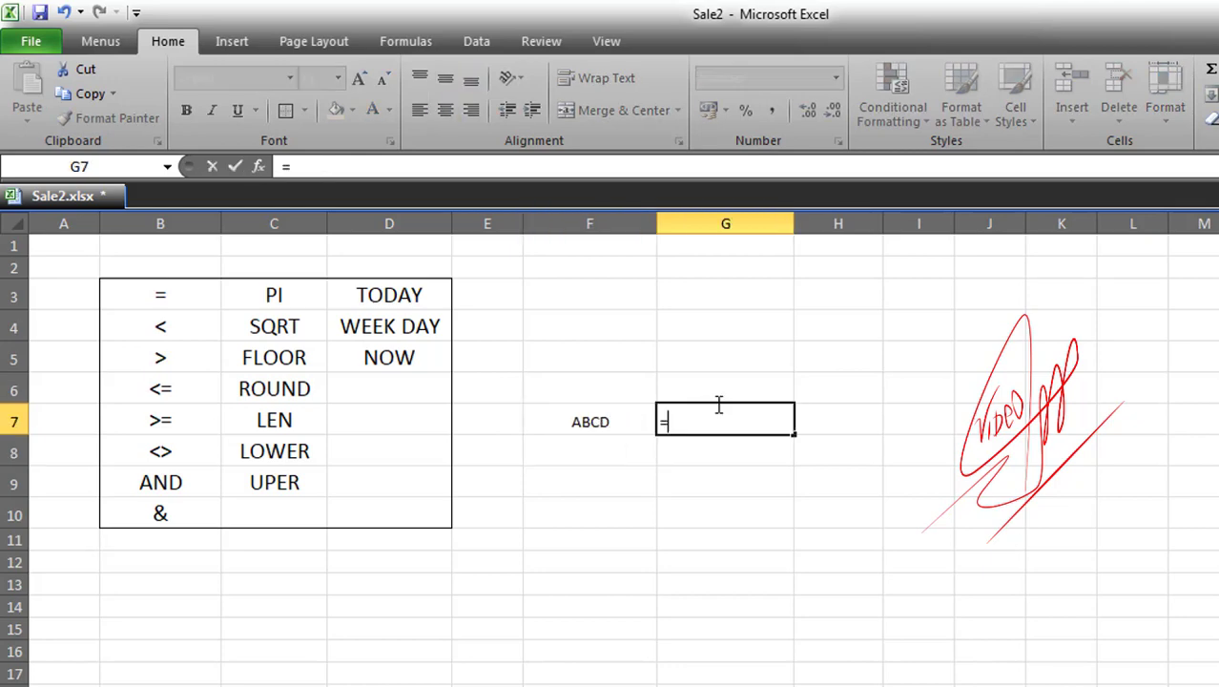
{"action": "type", "text": "LO"}
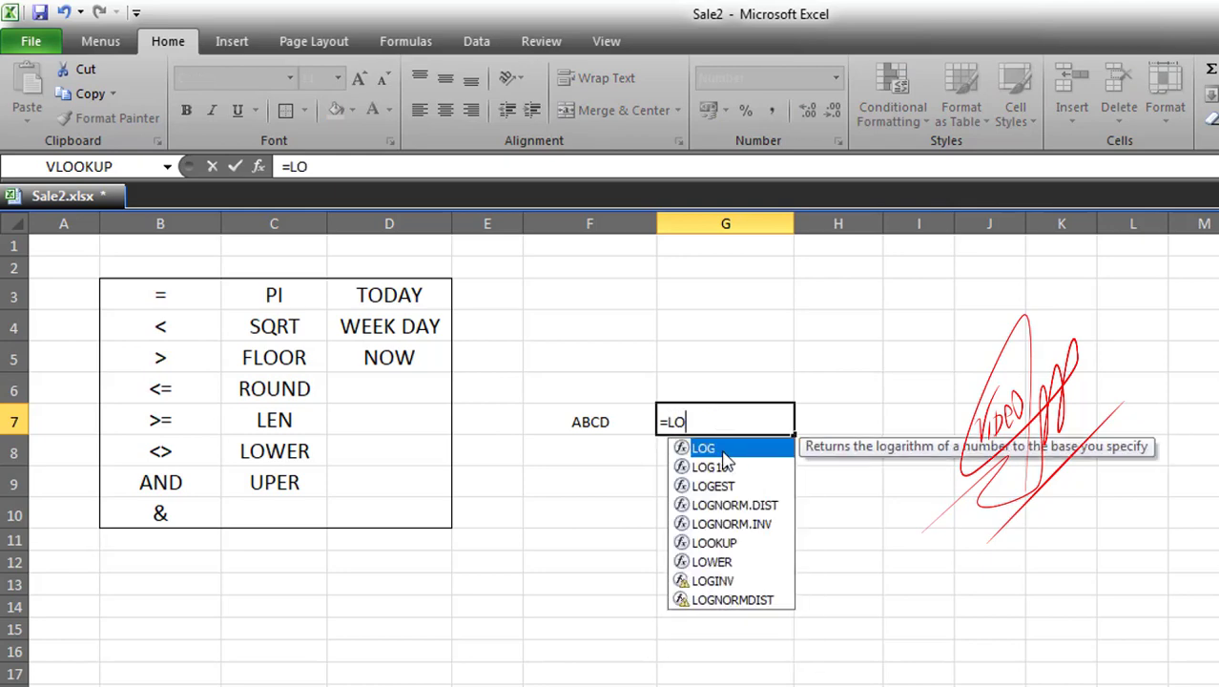
{"action": "type", "text": "WER("}
{"action": "left_click", "coordinate": [593, 427]}
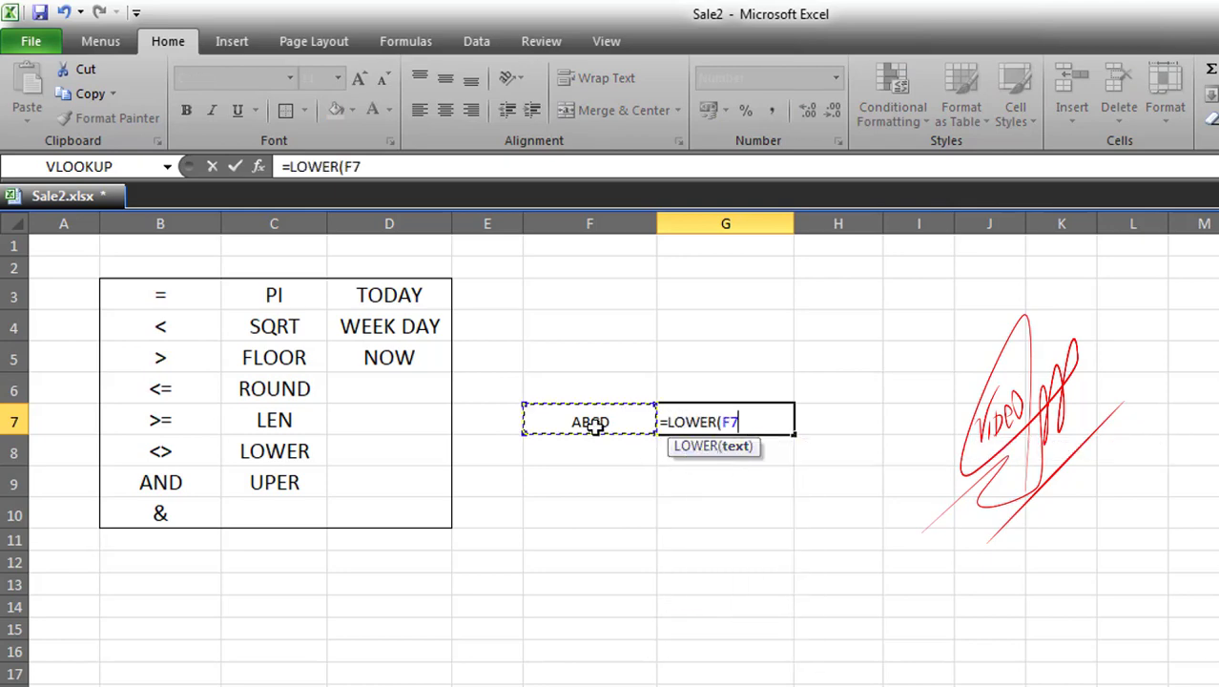
{"action": "key", "text": "Return"}
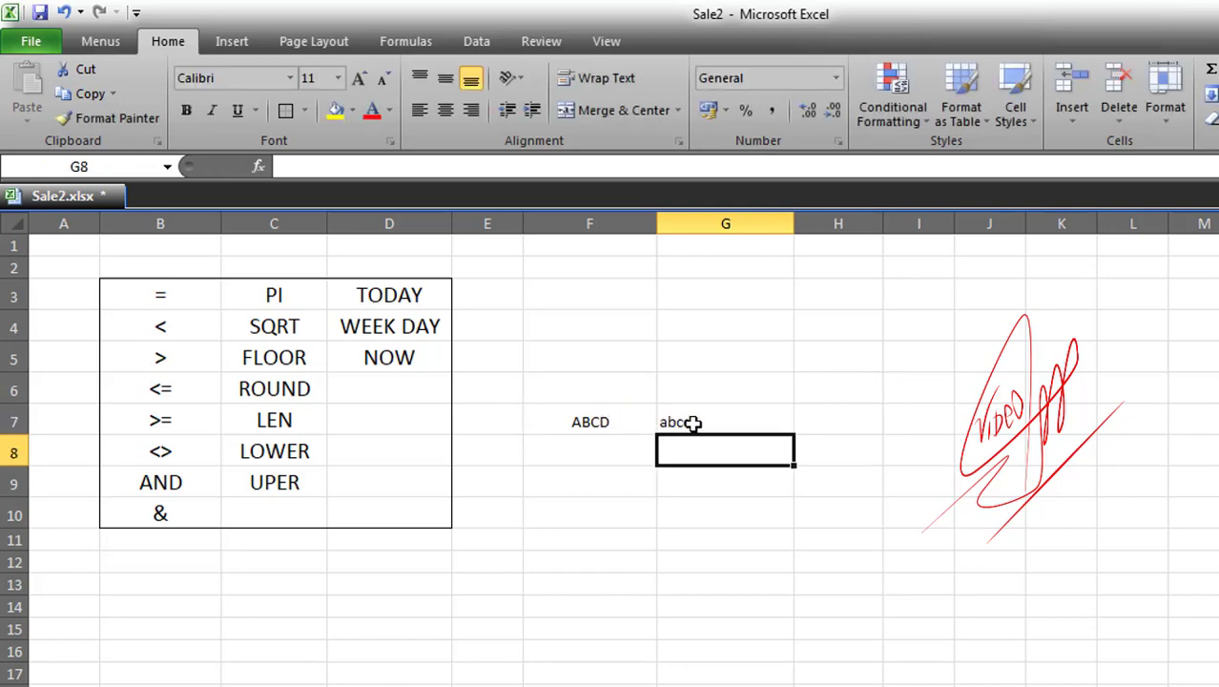
{"action": "left_click", "coordinate": [564, 421]}
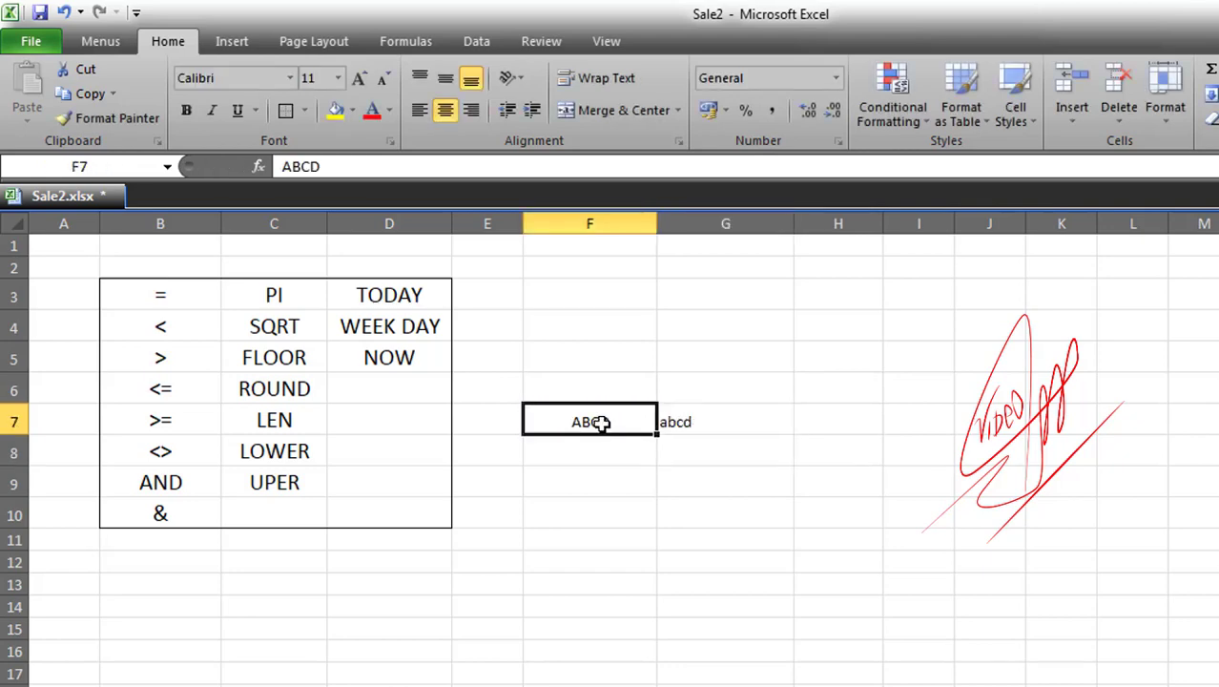
{"action": "left_click", "coordinate": [682, 420]}
{"action": "left_click", "coordinate": [686, 440]}
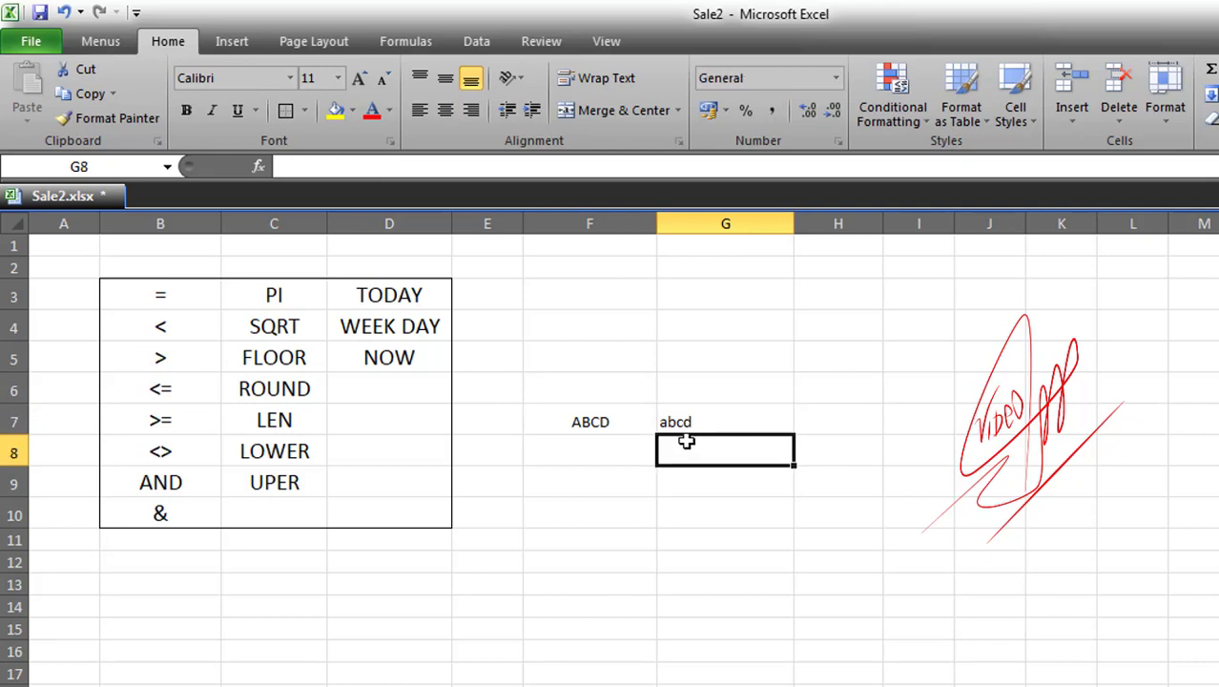
{"action": "left_click", "coordinate": [813, 426]}
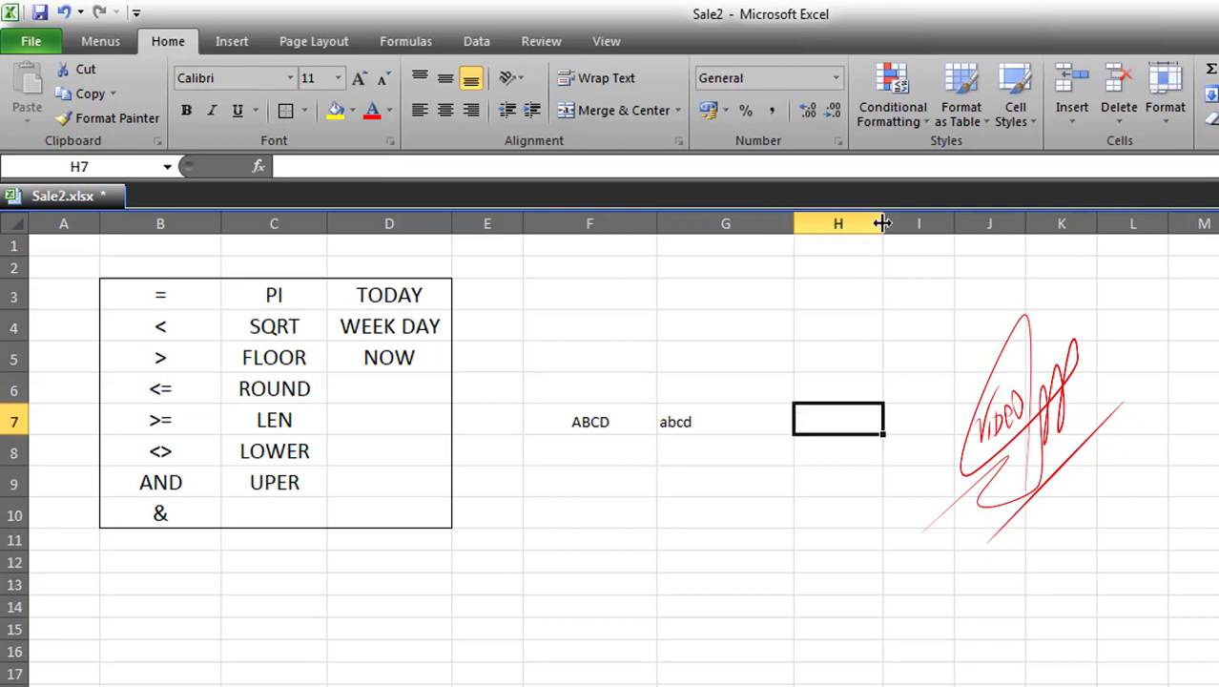
Widen column H and enter an UPPER formula in H7 that converts the text in G7 to uppercase
{"action": "left_click_drag", "start_coordinate": [883, 223], "coordinate": [912, 222]}
{"action": "left_click", "coordinate": [264, 487]}
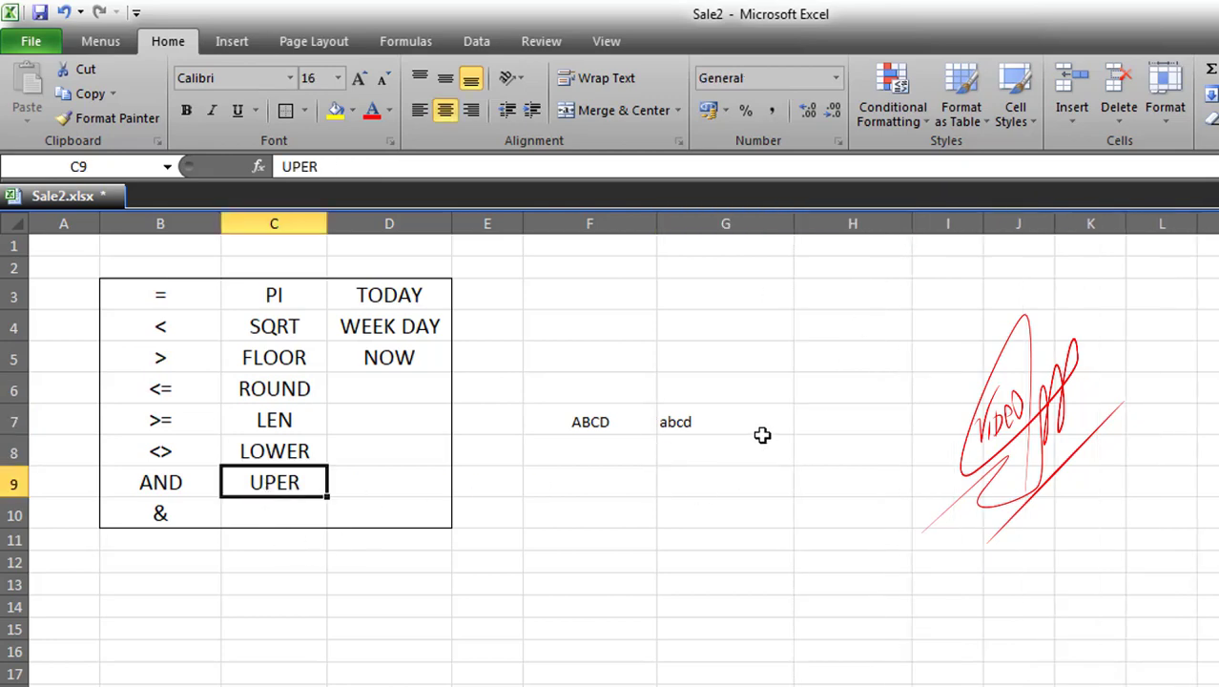
{"action": "left_click", "coordinate": [704, 422]}
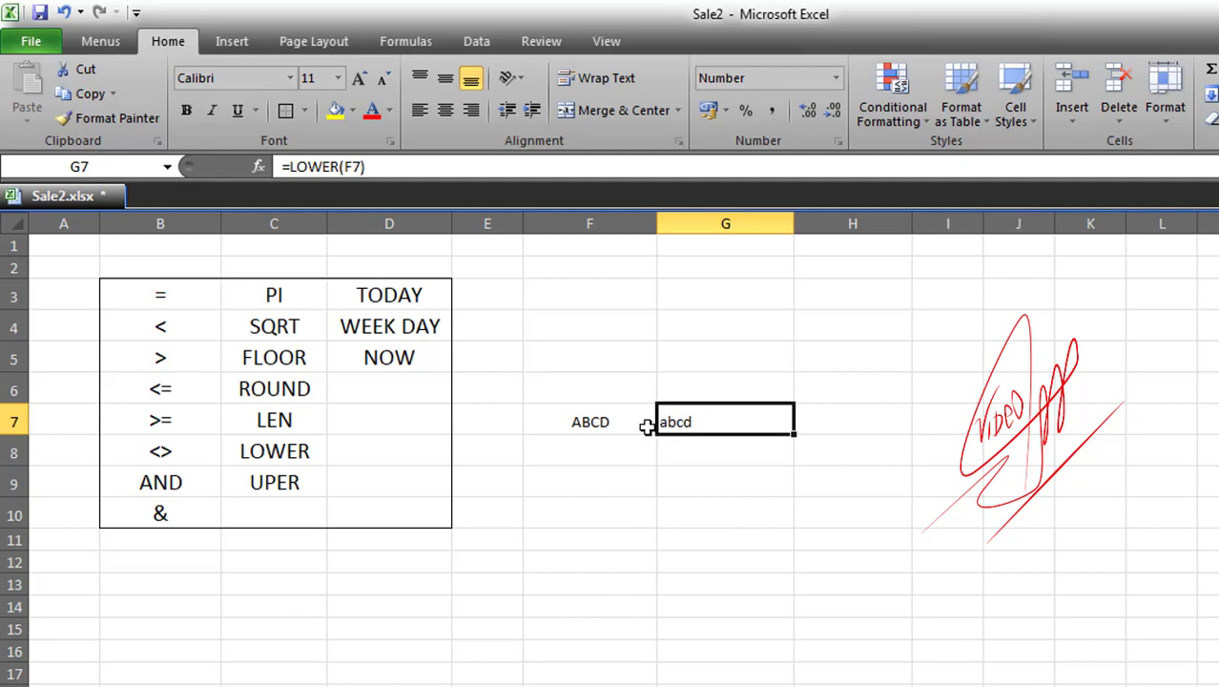
{"action": "left_click", "coordinate": [558, 422]}
{"action": "left_click", "coordinate": [855, 420]}
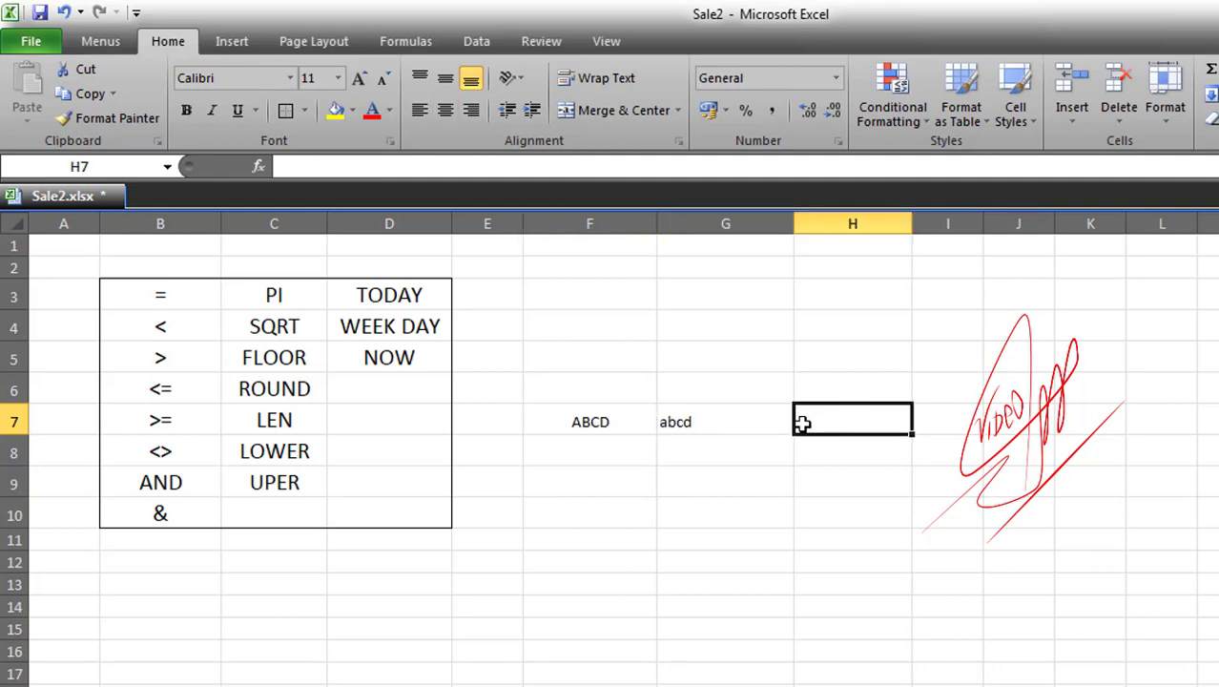
{"action": "type", "text": "="}
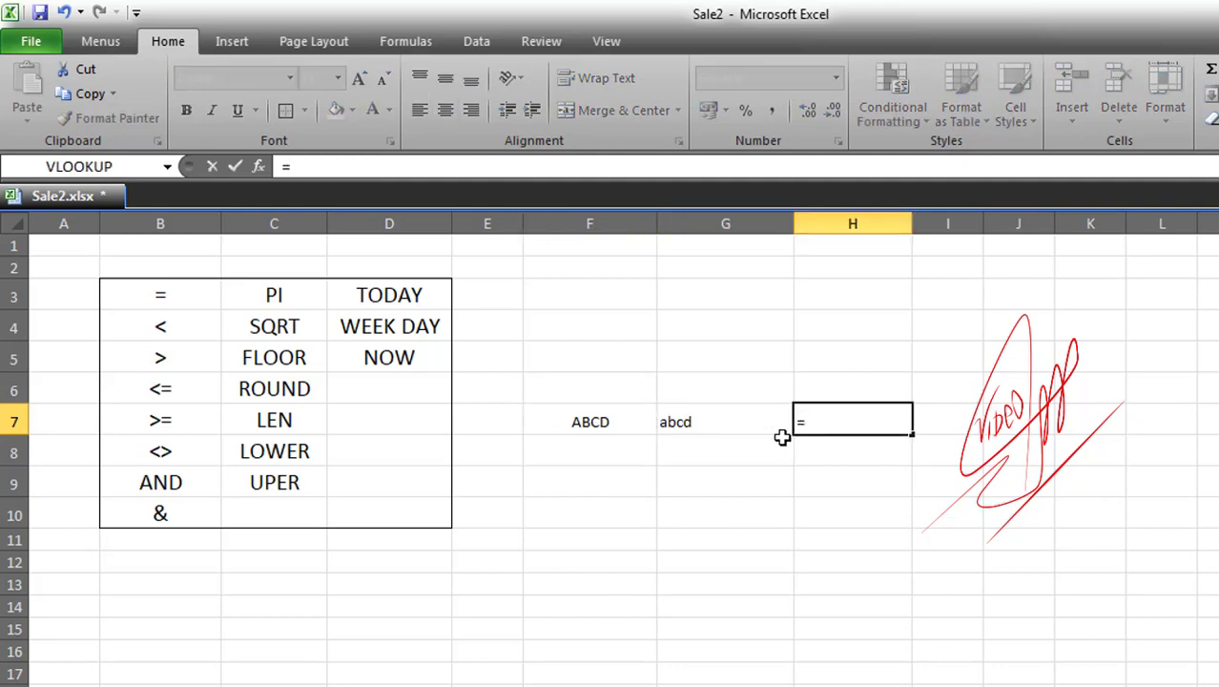
{"action": "type", "text": "UP"}
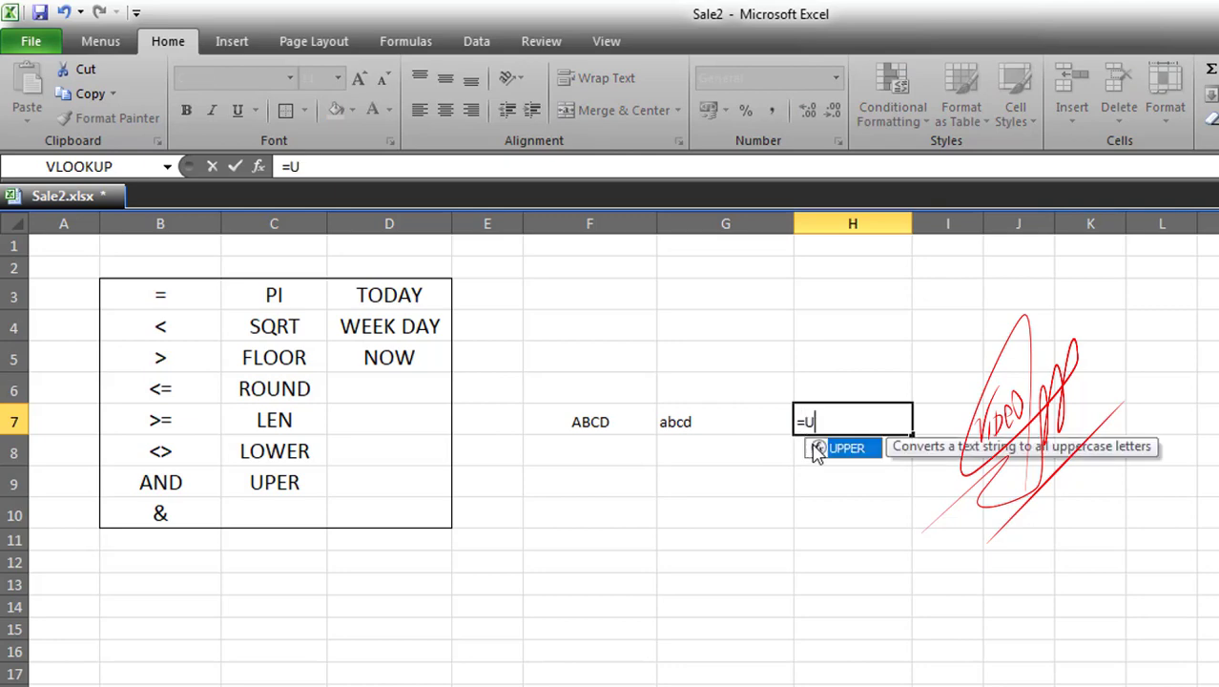
{"action": "double_click", "coordinate": [845, 449]}
{"action": "left_click", "coordinate": [689, 426]}
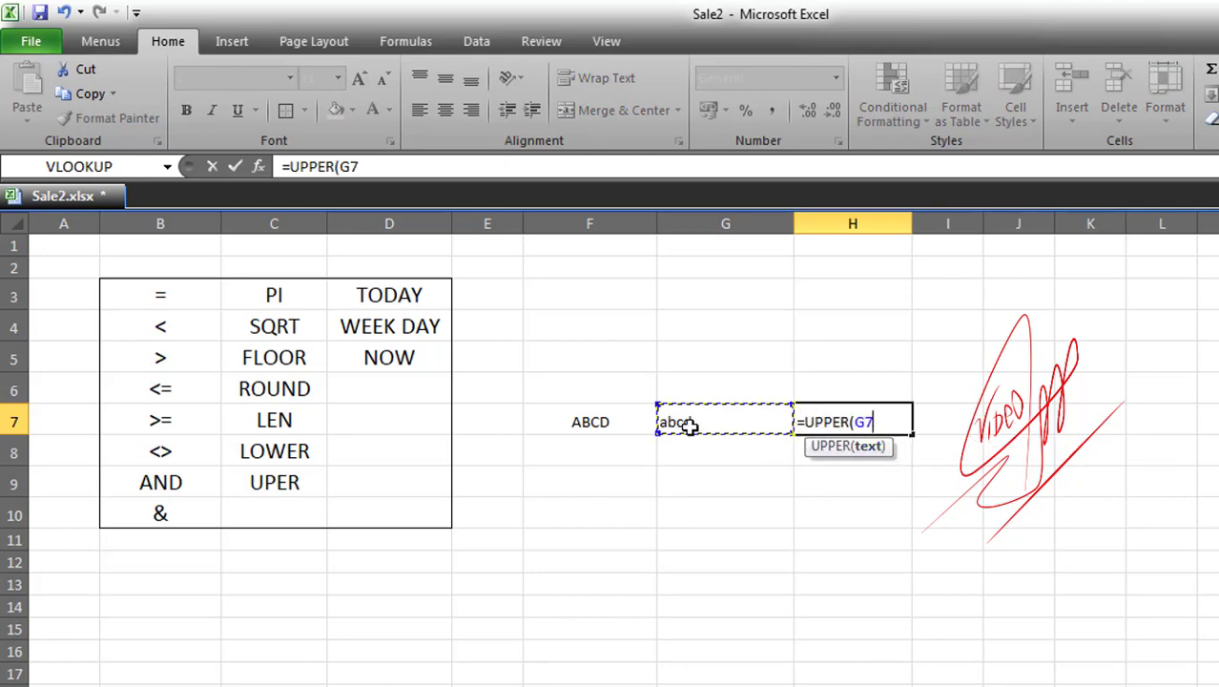
{"action": "key", "text": "Return"}
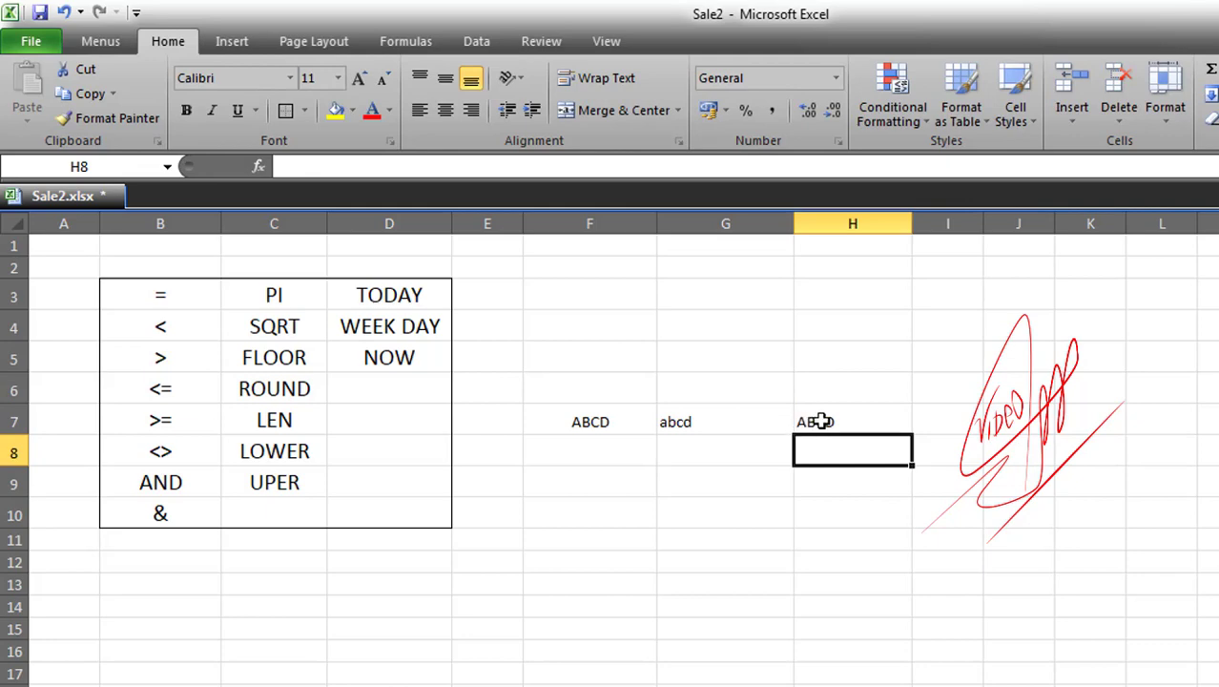
Compare the three sample texts in F7:H7 with the LOWER and UPER list entries, and clear F7:H7
{"action": "left_click", "coordinate": [816, 422]}
{"action": "left_click", "coordinate": [579, 423]}
{"action": "left_click", "coordinate": [723, 424]}
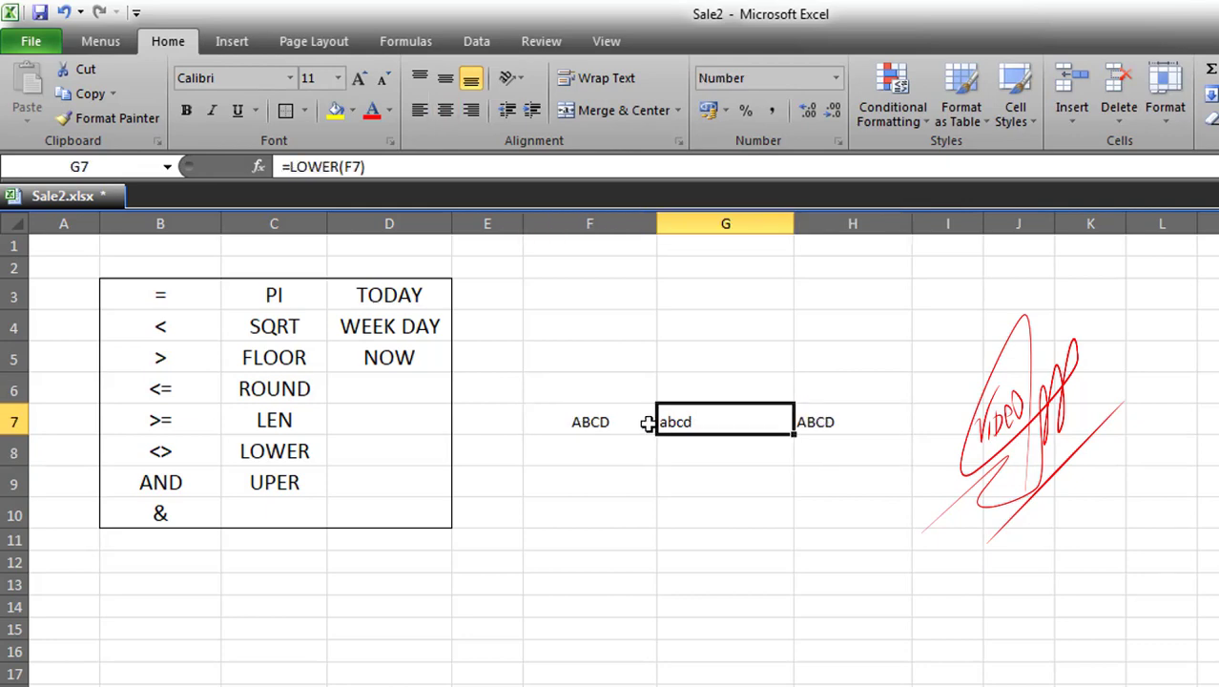
{"action": "left_click", "coordinate": [648, 423]}
{"action": "left_click", "coordinate": [240, 452]}
{"action": "left_click", "coordinate": [298, 485]}
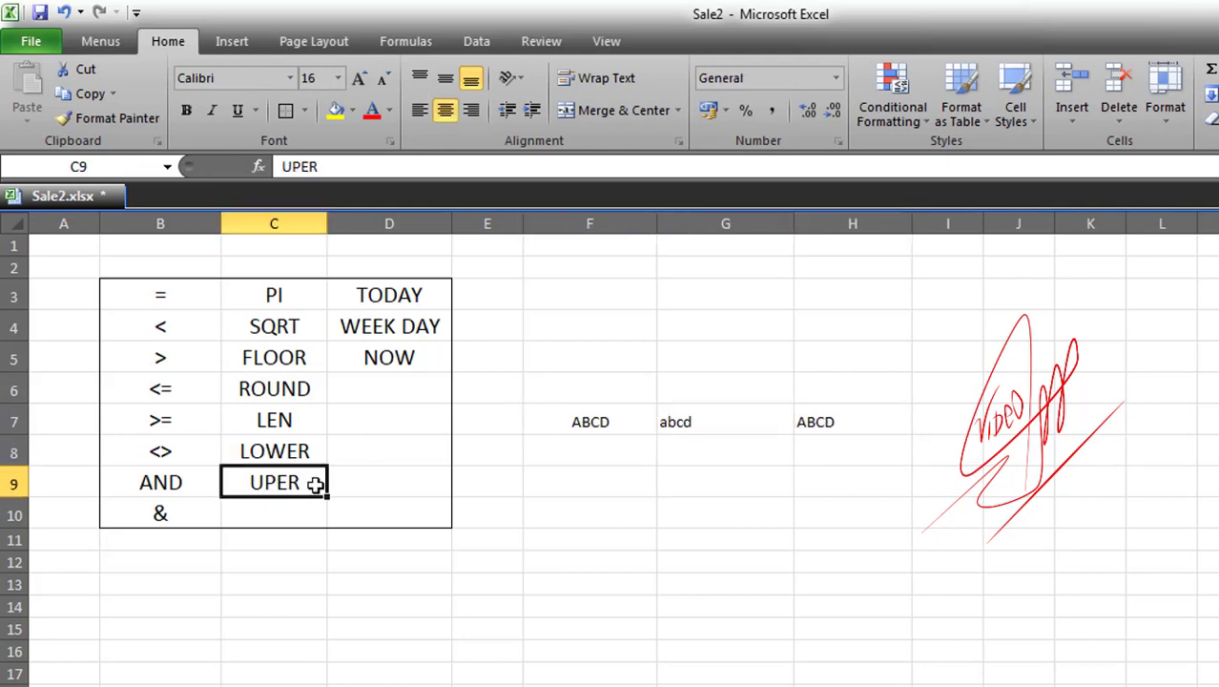
{"action": "left_click_drag", "start_coordinate": [572, 424], "coordinate": [846, 421]}
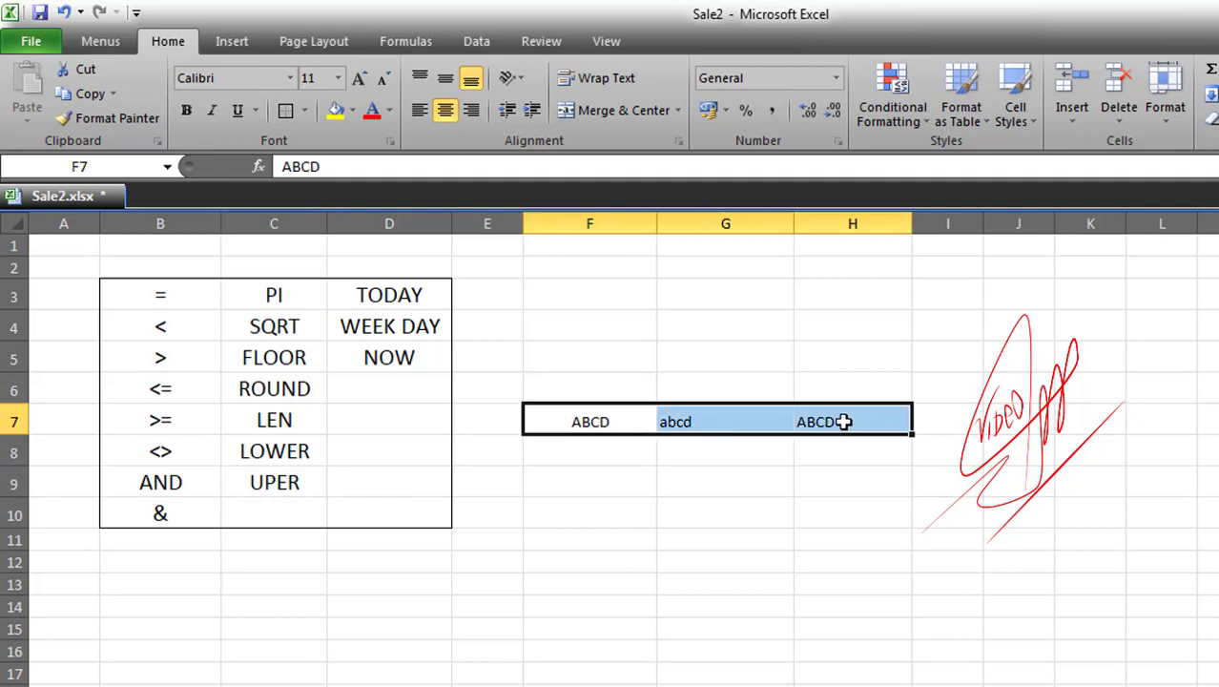
{"action": "key", "text": "Delete"}
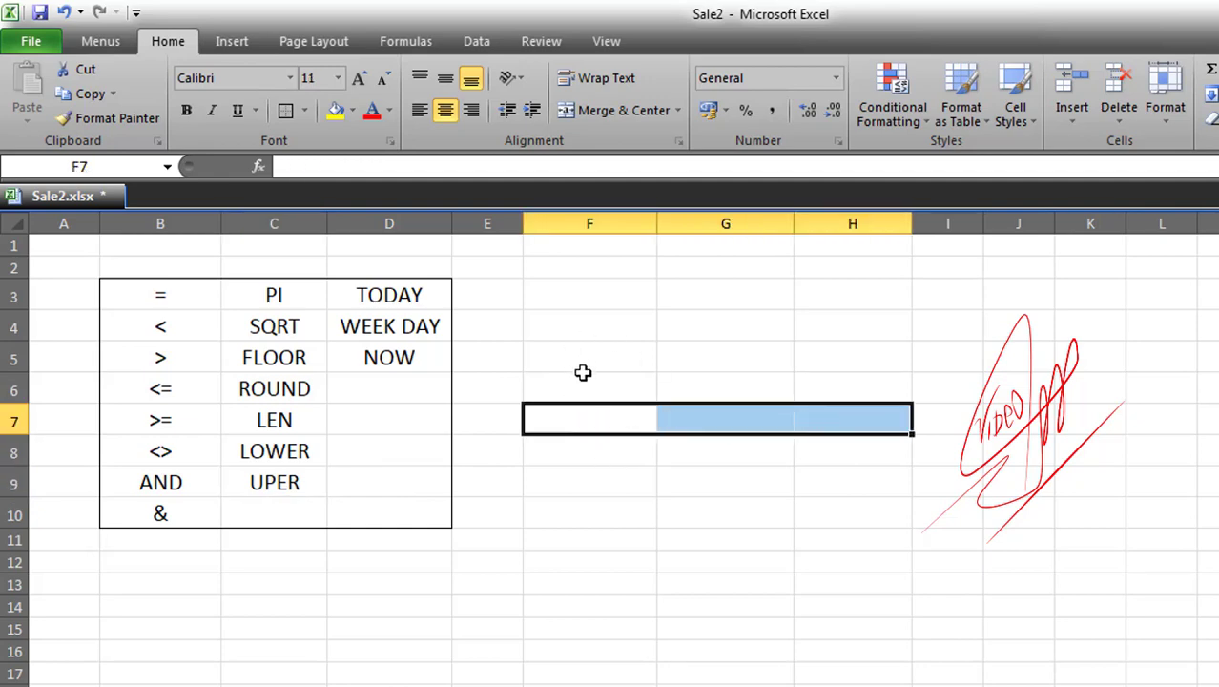
Widen column E slightly
{"action": "left_click", "coordinate": [585, 455]}
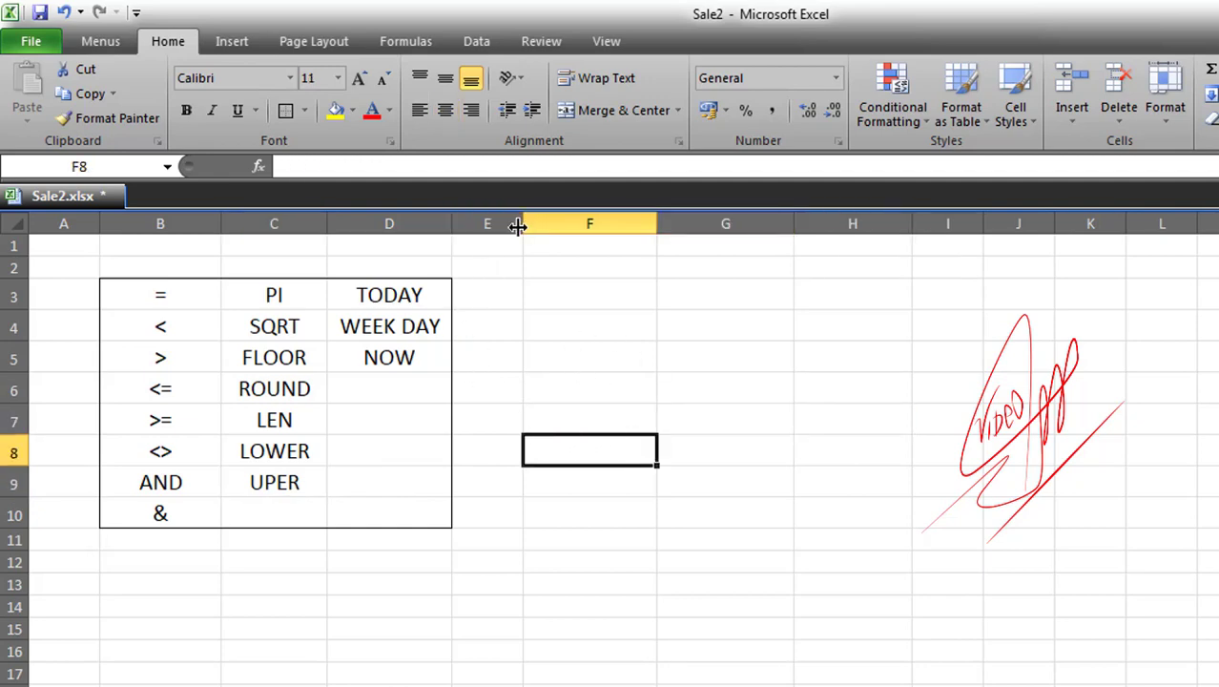
{"action": "left_click_drag", "start_coordinate": [523, 223], "coordinate": [540, 223]}
{"action": "left_click", "coordinate": [479, 294]}
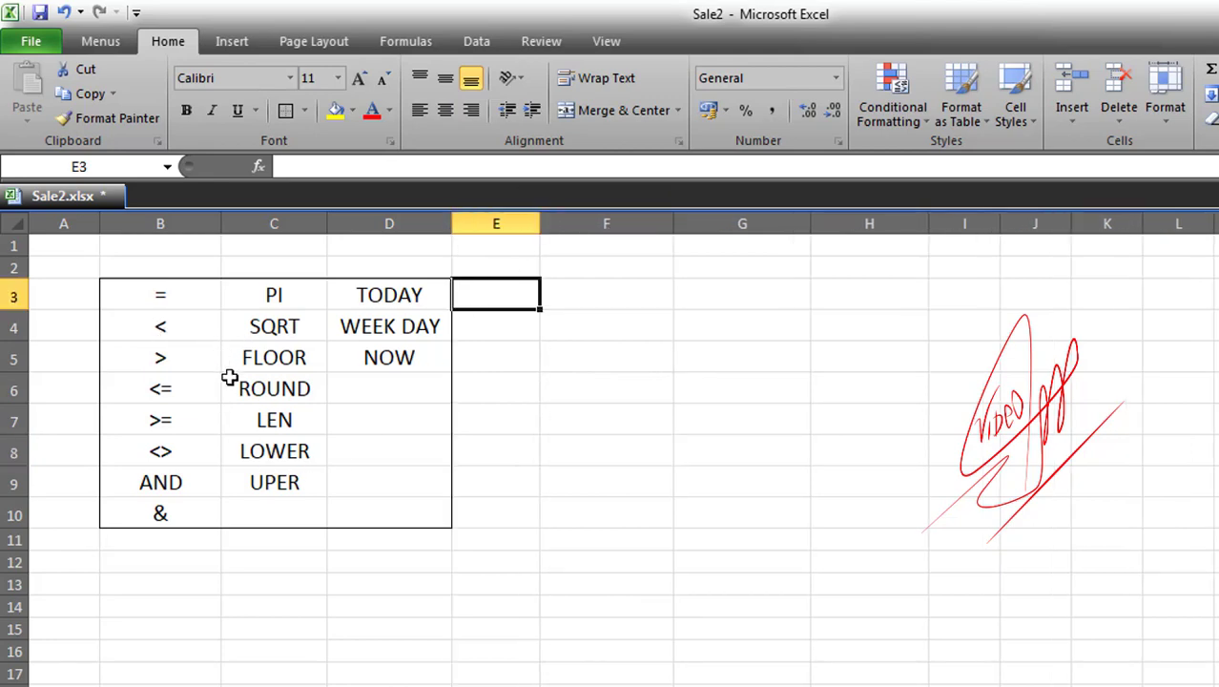
Add the ^ operator to the bordered function list in D6, below NOW
{"action": "left_click", "coordinate": [110, 536]}
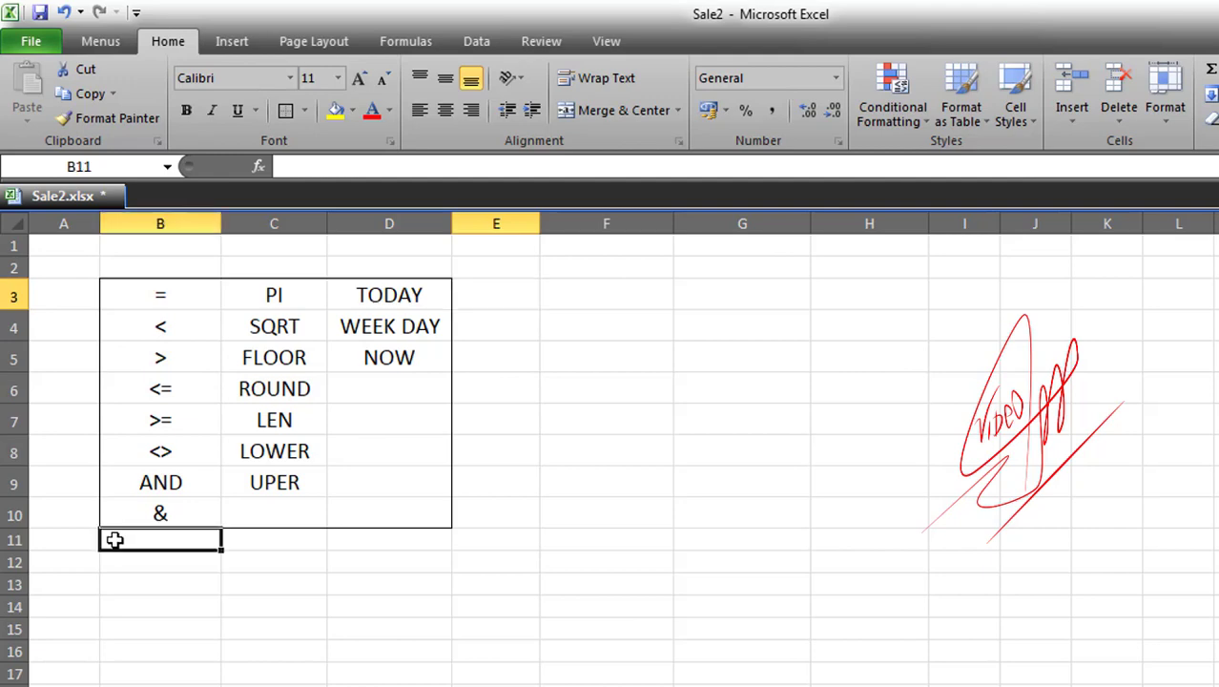
{"action": "left_click", "coordinate": [385, 389]}
{"action": "type", "text": "^"}
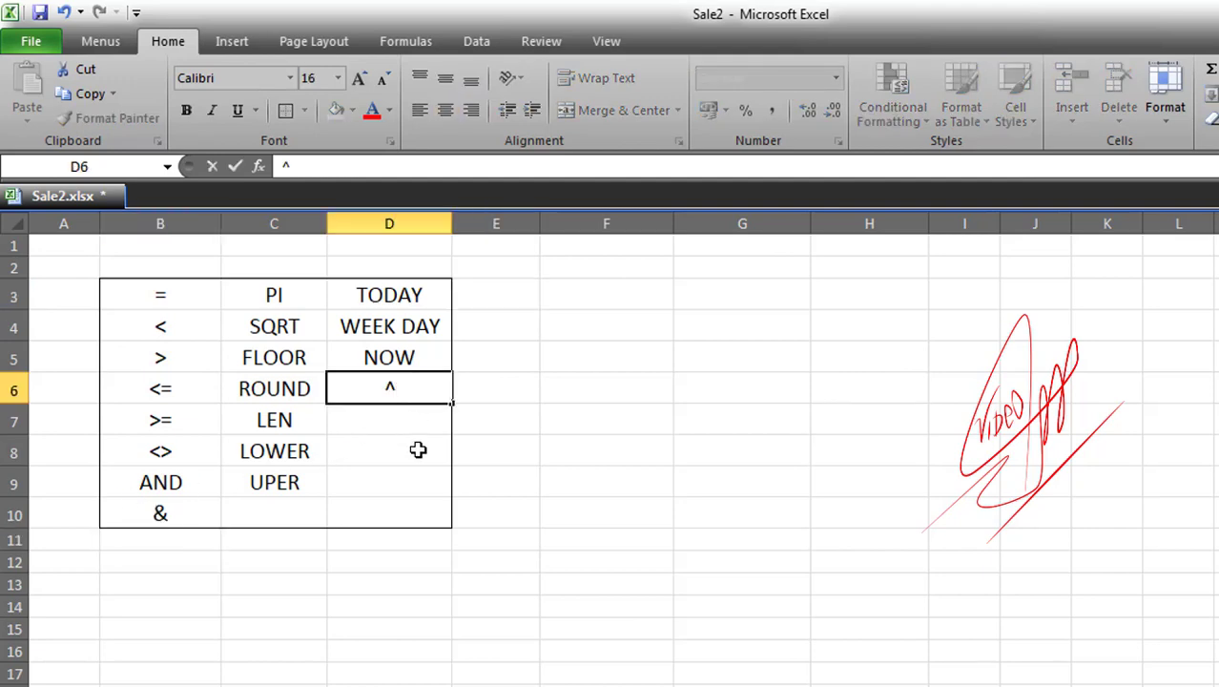
{"action": "left_click", "coordinate": [414, 449]}
{"action": "left_click", "coordinate": [403, 387]}
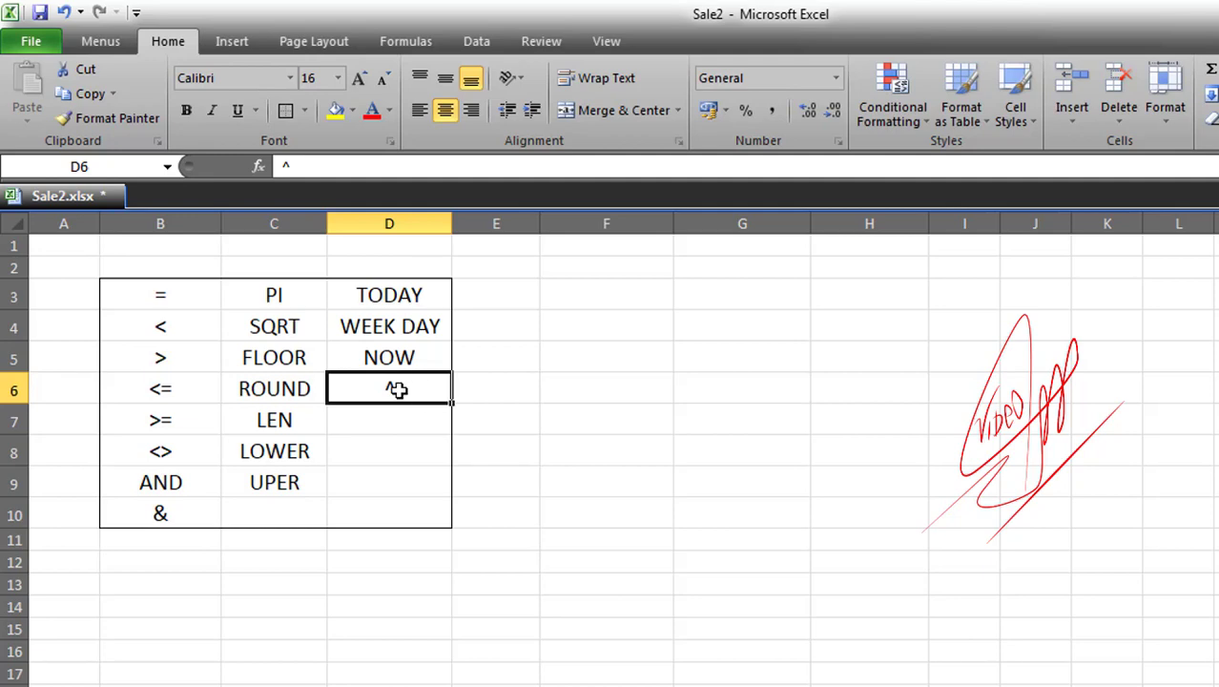
{"action": "left_click", "coordinate": [398, 442]}
{"action": "left_click", "coordinate": [392, 386]}
Enter the power formula =5^2 in F6 to demonstrate the ^ operator
{"action": "left_click", "coordinate": [580, 394]}
{"action": "type", "text": "="}
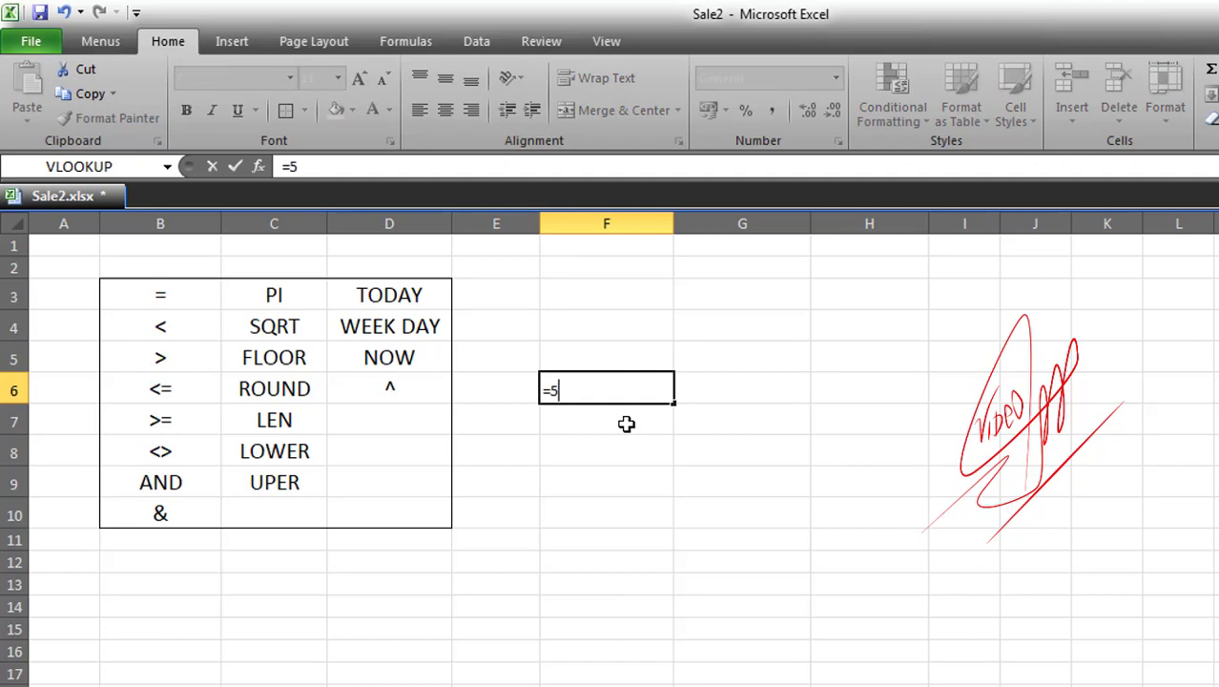
{"action": "type", "text": "5"}
{"action": "type", "text": "$"}
{"action": "type", "text": "2"}
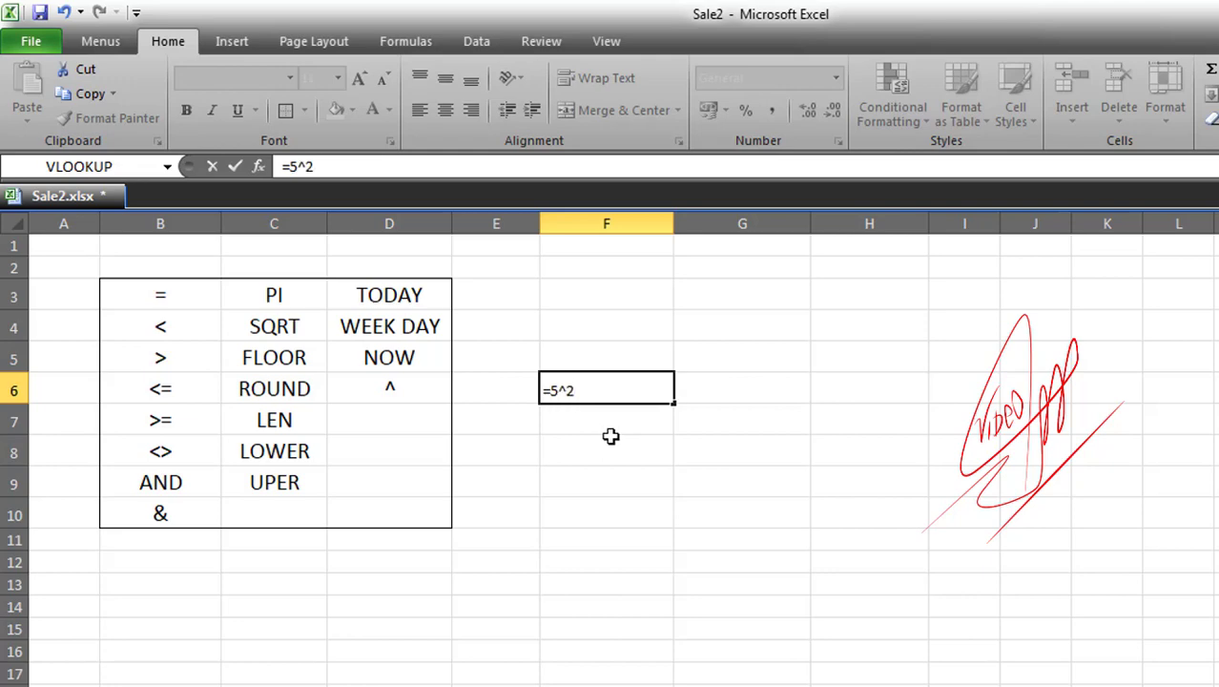
{"action": "key", "text": "Return"}
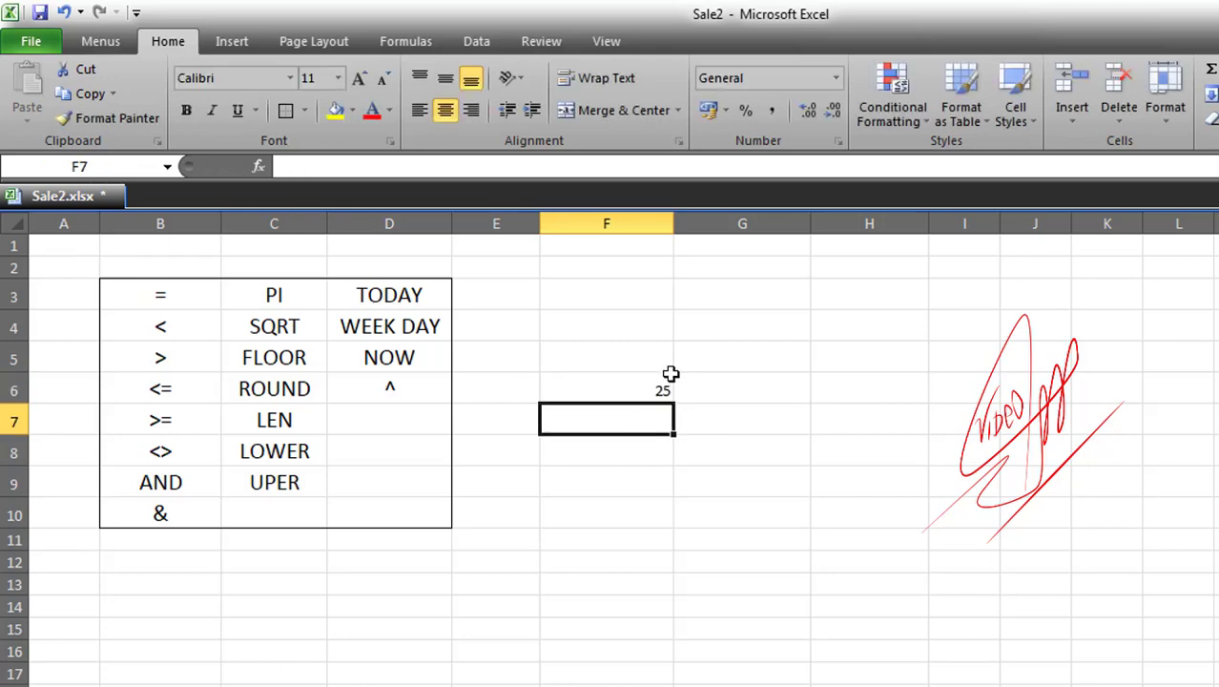
Change the exponent of the power formula in F6 to 10, and then to 5
{"action": "left_click", "coordinate": [626, 389]}
{"action": "double_click", "coordinate": [625, 390]}
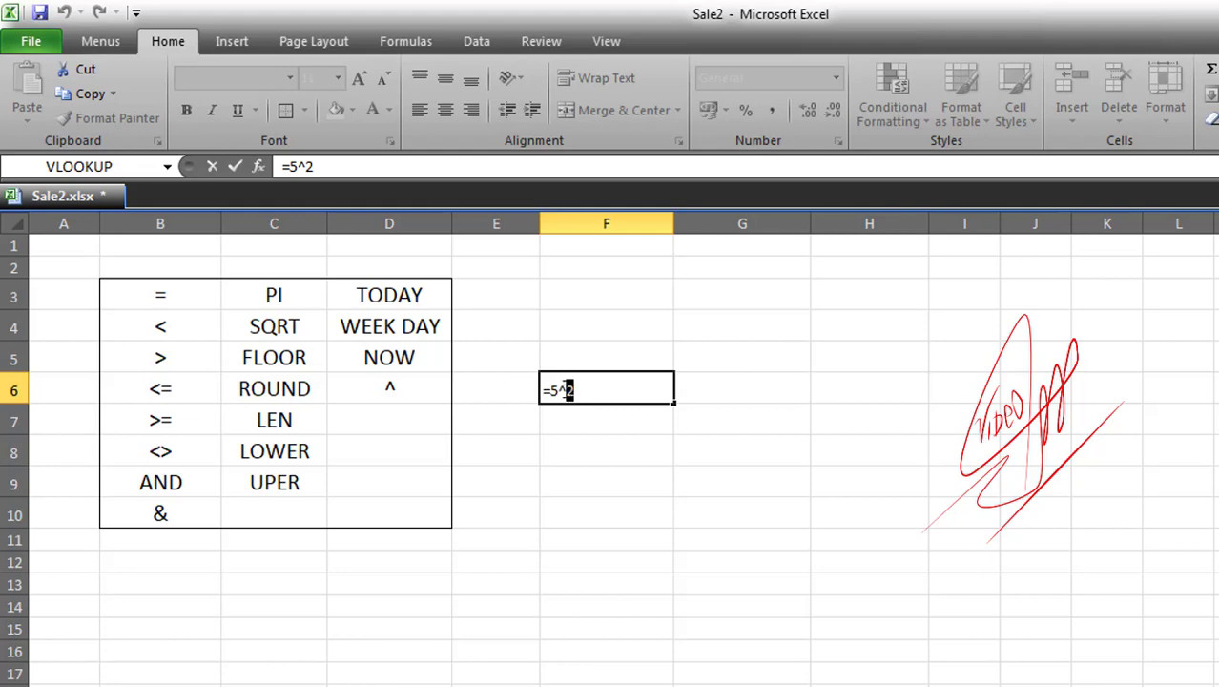
{"action": "key", "text": "Return"}
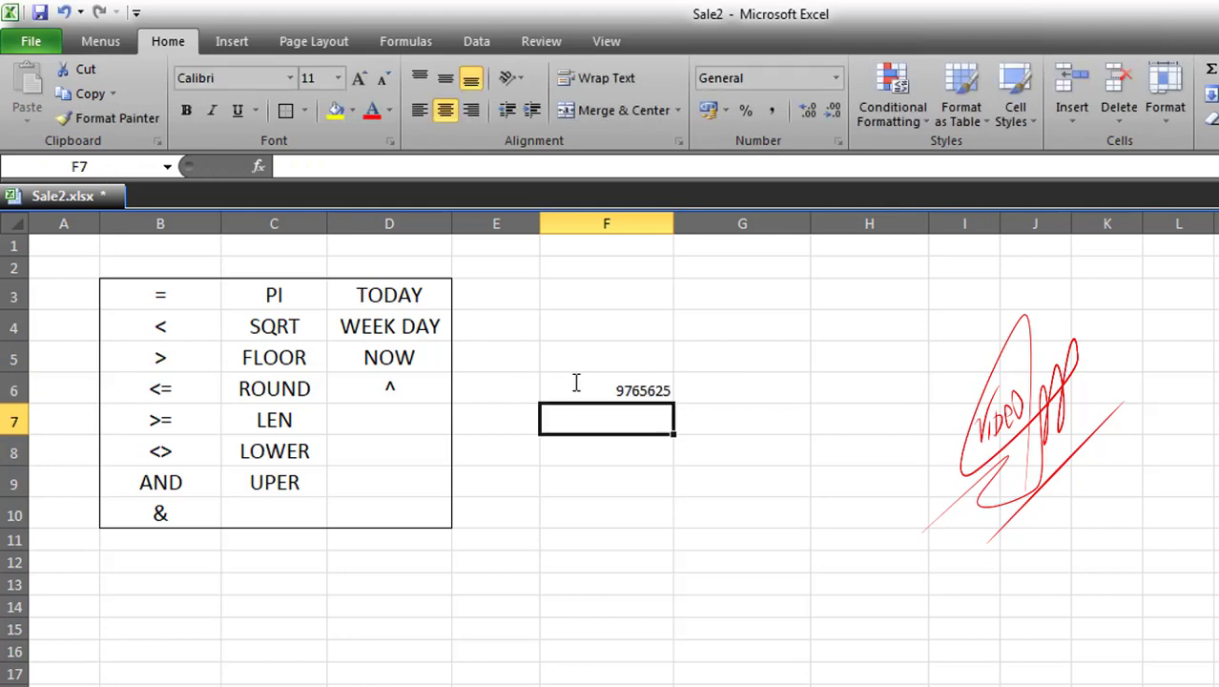
{"action": "left_click", "coordinate": [628, 389]}
{"action": "double_click", "coordinate": [632, 390]}
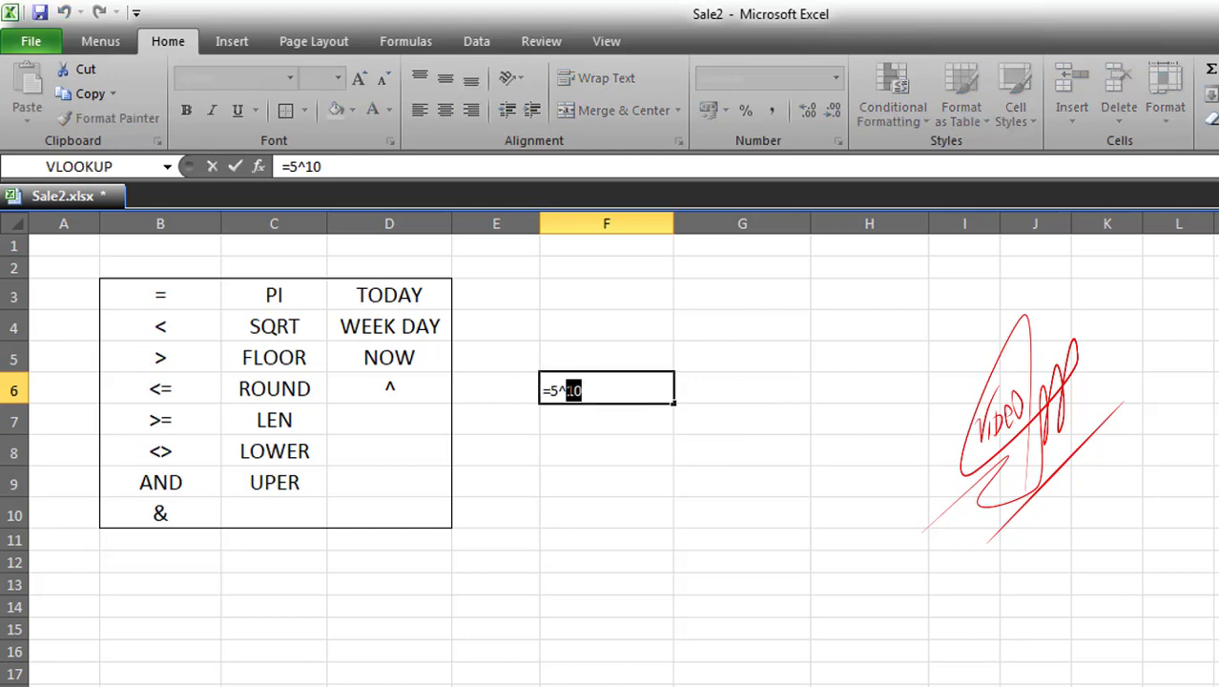
{"action": "type", "text": "5"}
{"action": "key", "text": "Return"}
Change the exponent of the base-5 formula in F6 to 1, and then to 0
{"action": "left_click", "coordinate": [615, 387]}
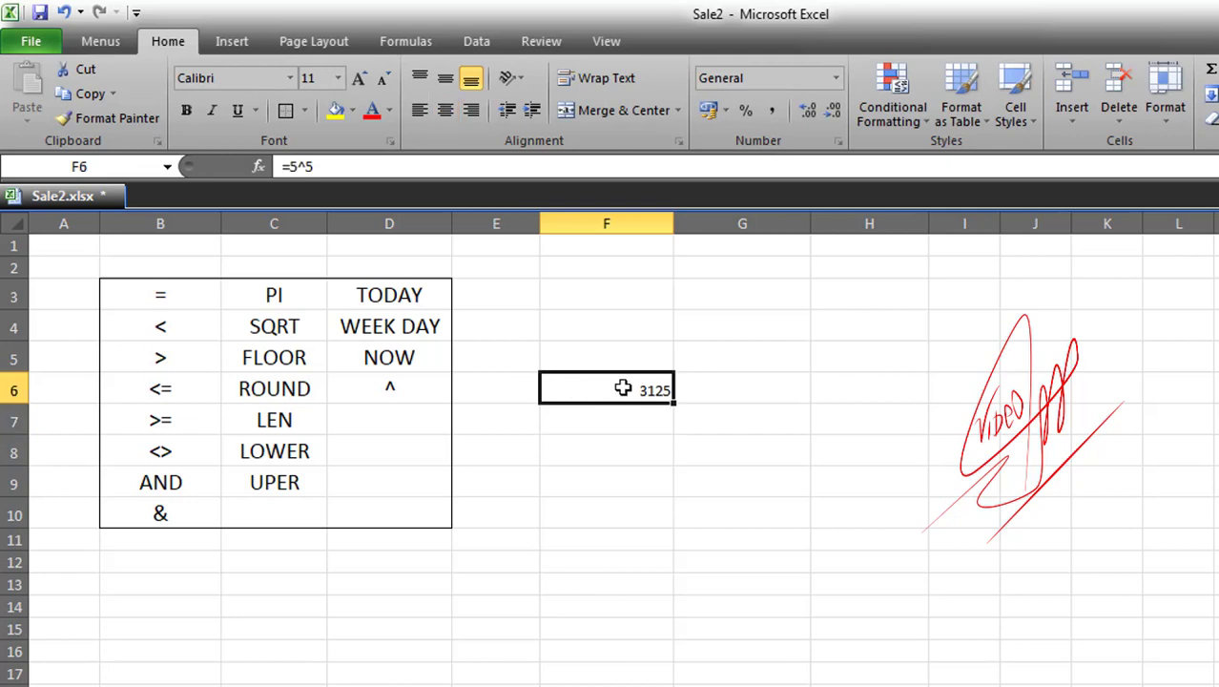
{"action": "double_click", "coordinate": [629, 386]}
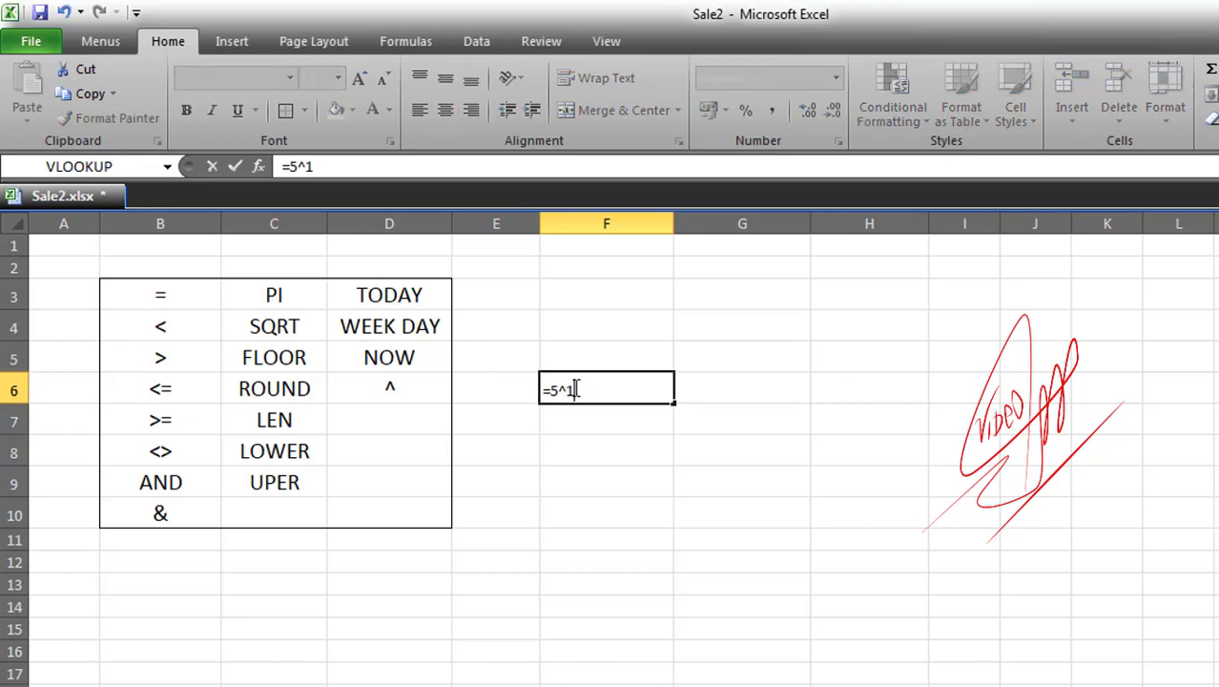
{"action": "type", "text": "1"}
{"action": "key", "text": "Return"}
{"action": "left_click", "coordinate": [588, 381]}
{"action": "double_click", "coordinate": [591, 386]}
{"action": "type", "text": "0"}
{"action": "key", "text": "Return"}
Change the base in F6 to 100 for =100^0, and then set the exponent to 2
{"action": "left_click", "coordinate": [574, 386]}
{"action": "double_click", "coordinate": [580, 388]}
{"action": "type", "text": "100"}
{"action": "key", "text": "Return"}
{"action": "left_click", "coordinate": [552, 388]}
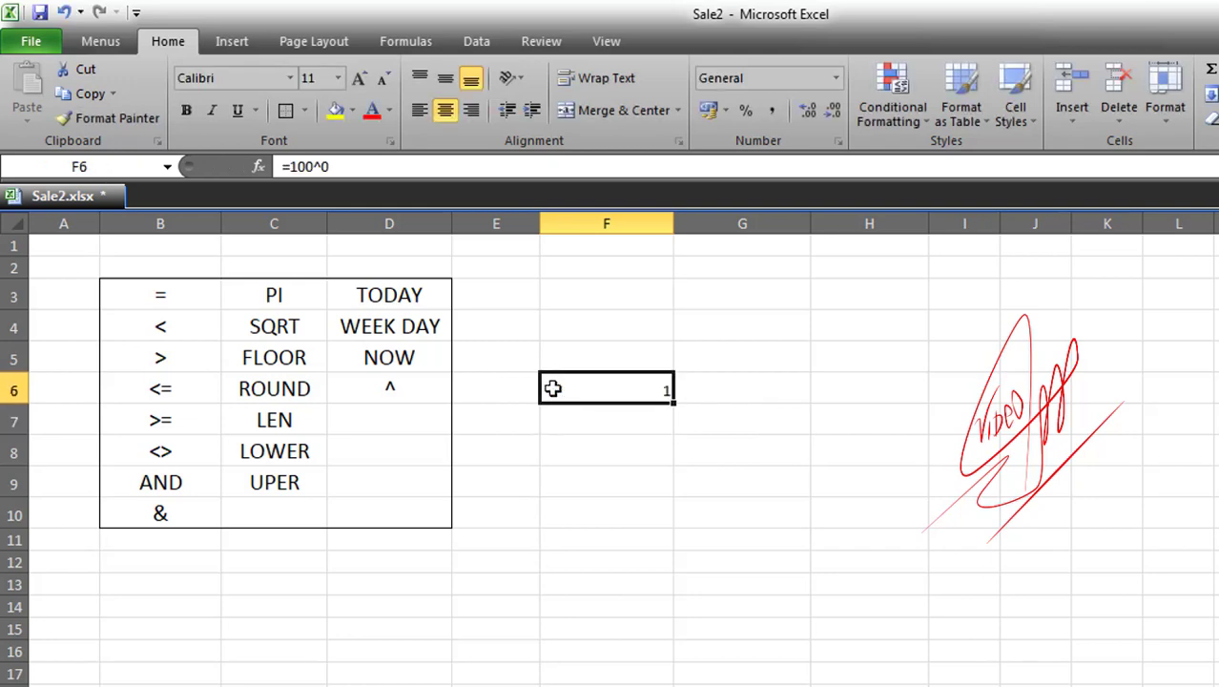
{"action": "double_click", "coordinate": [552, 388]}
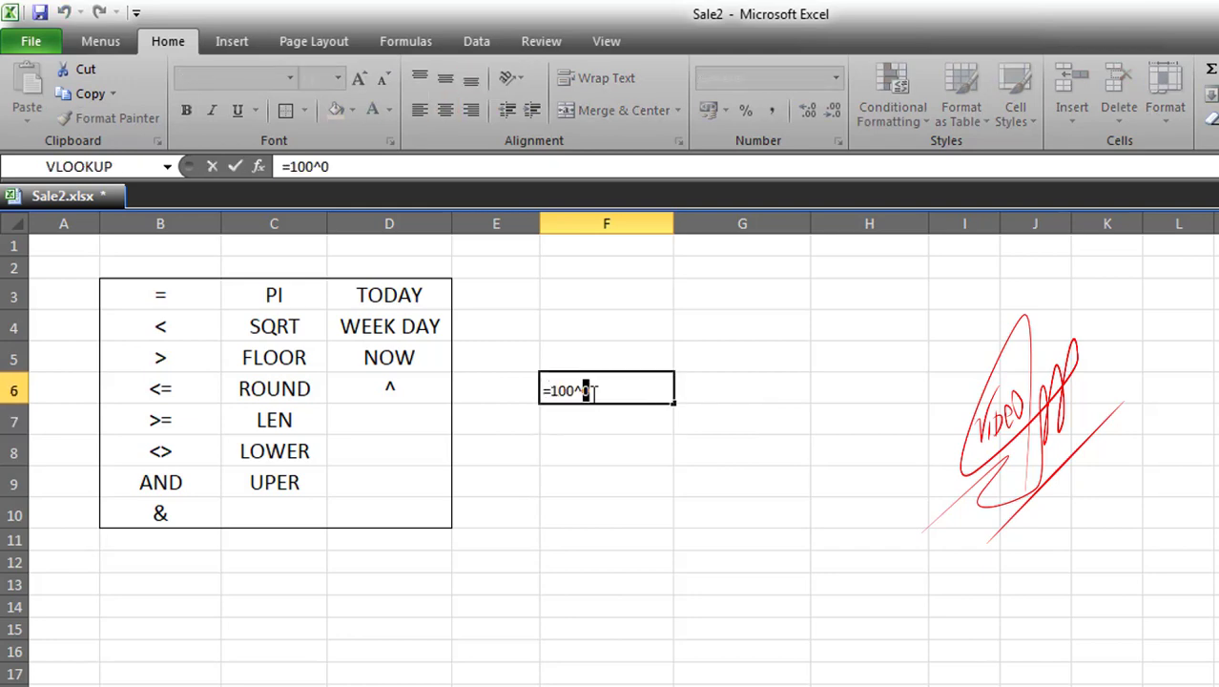
{"action": "type", "text": "2"}
{"action": "key", "text": "Return"}
Clear the power formula from F6
{"action": "left_click", "coordinate": [590, 390]}
{"action": "double_click", "coordinate": [592, 392]}
{"action": "left_click_drag", "start_coordinate": [612, 391], "coordinate": [501, 387]}
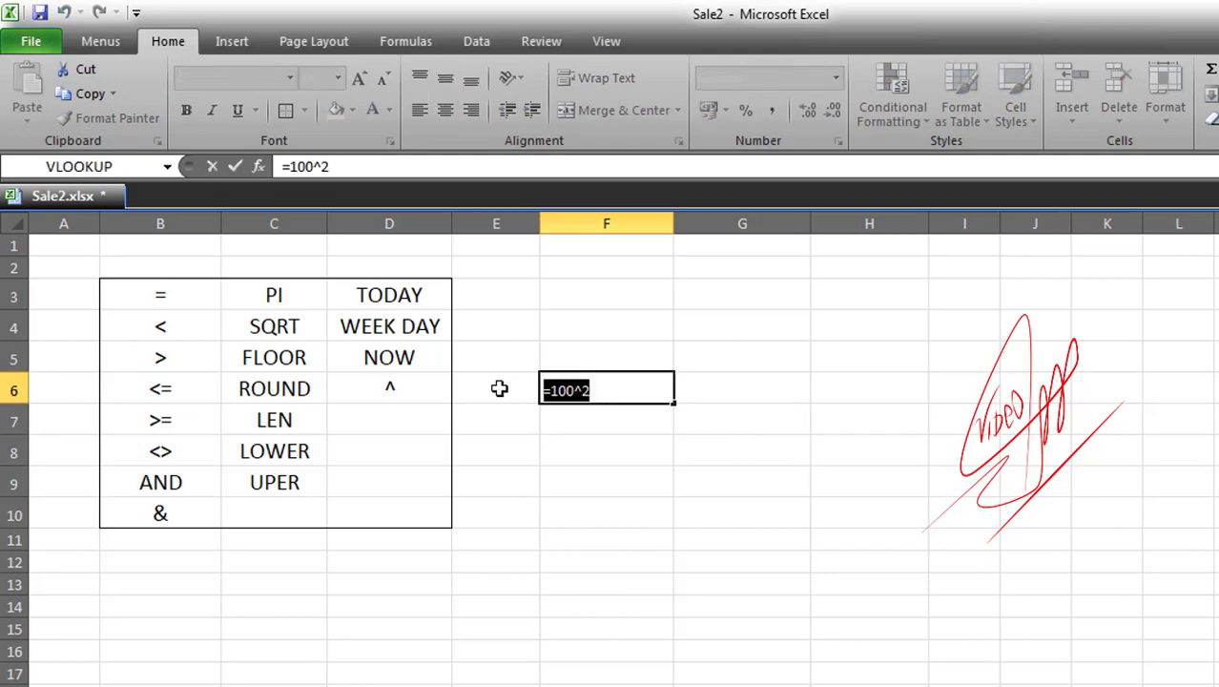
{"action": "key", "text": "Delete"}
{"action": "key", "text": "Return"}
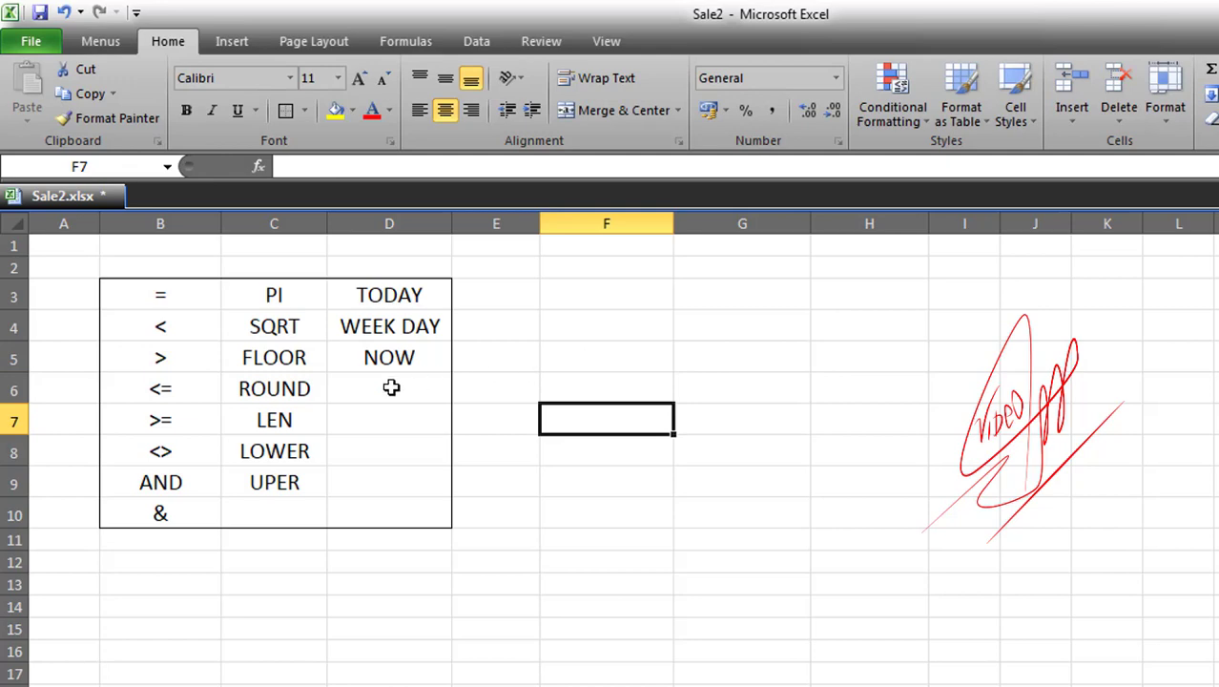
{"action": "left_click", "coordinate": [393, 389]}
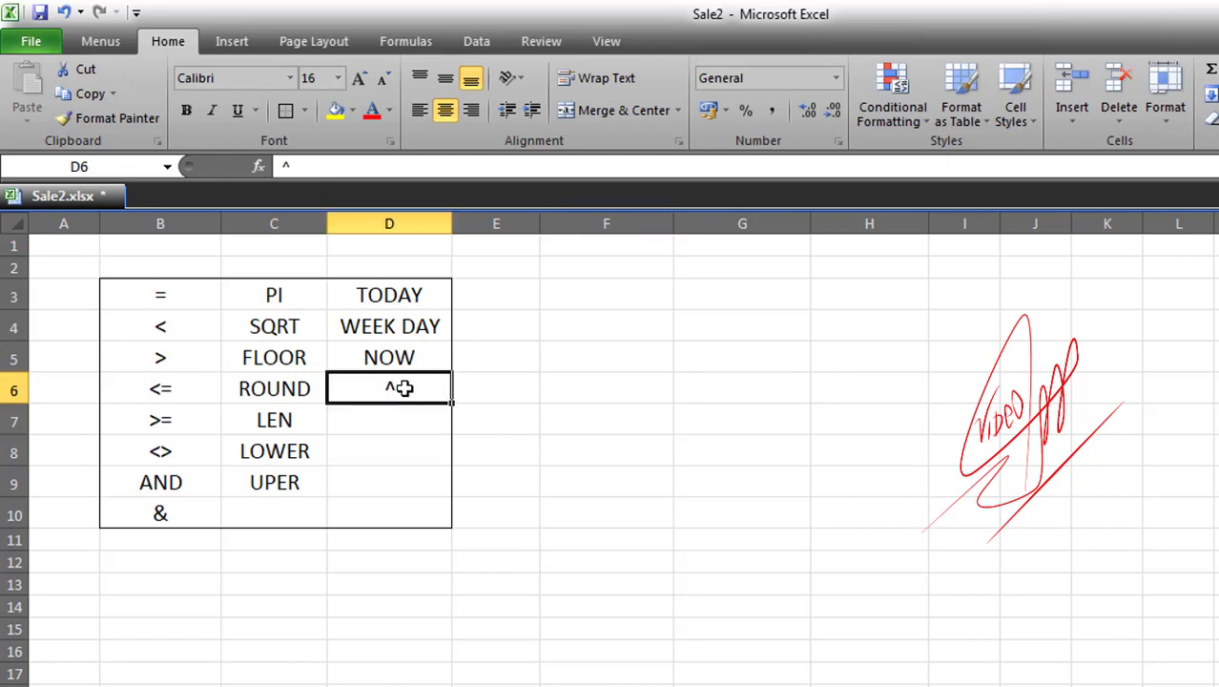
{"action": "left_click", "coordinate": [517, 428]}
{"action": "left_click", "coordinate": [514, 379]}
{"action": "key", "text": "Left"}
{"action": "left_click", "coordinate": [528, 379]}
{"action": "left_click", "coordinate": [410, 394]}
Browse the suggested functions starting with A and then B by beginning a formula in E6
{"action": "left_click", "coordinate": [530, 393]}
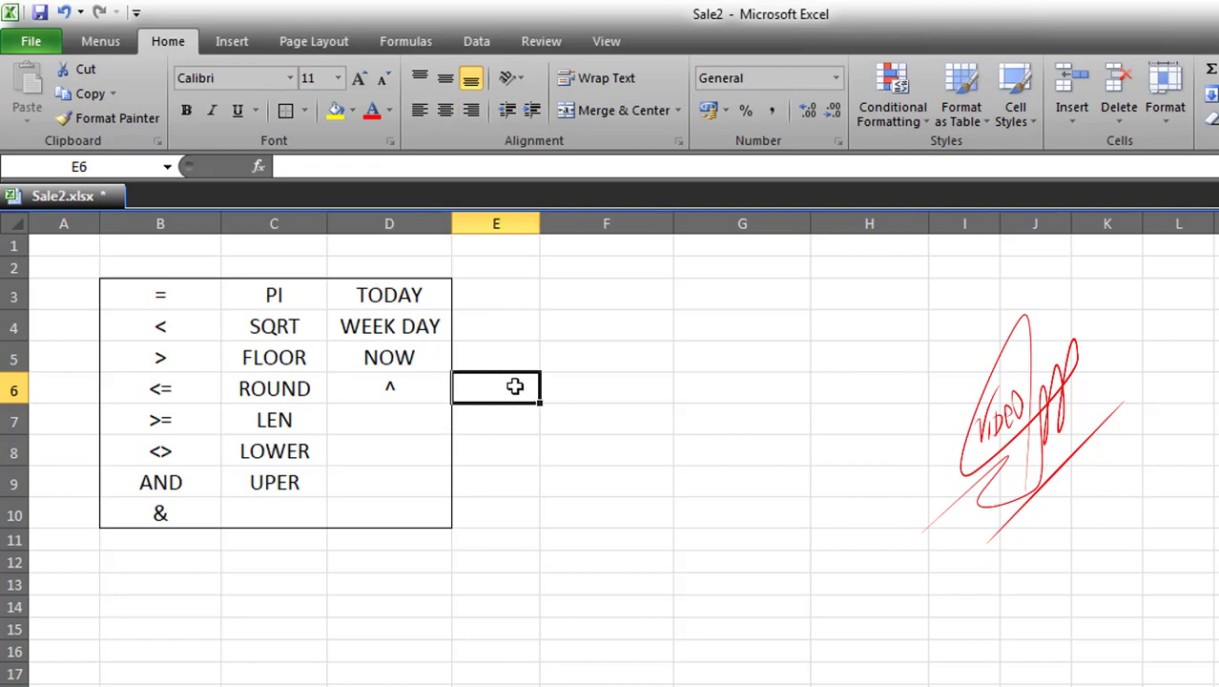
{"action": "type", "text": "=A"}
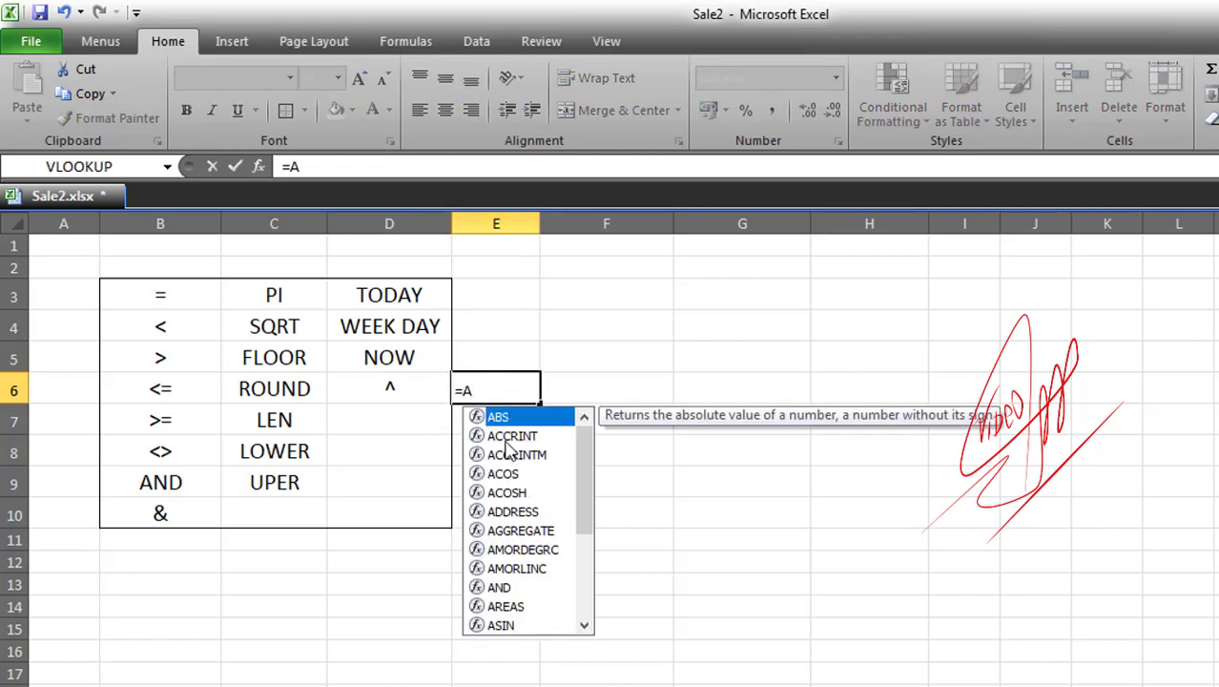
{"action": "left_click_drag", "start_coordinate": [585, 520], "coordinate": [585, 599]}
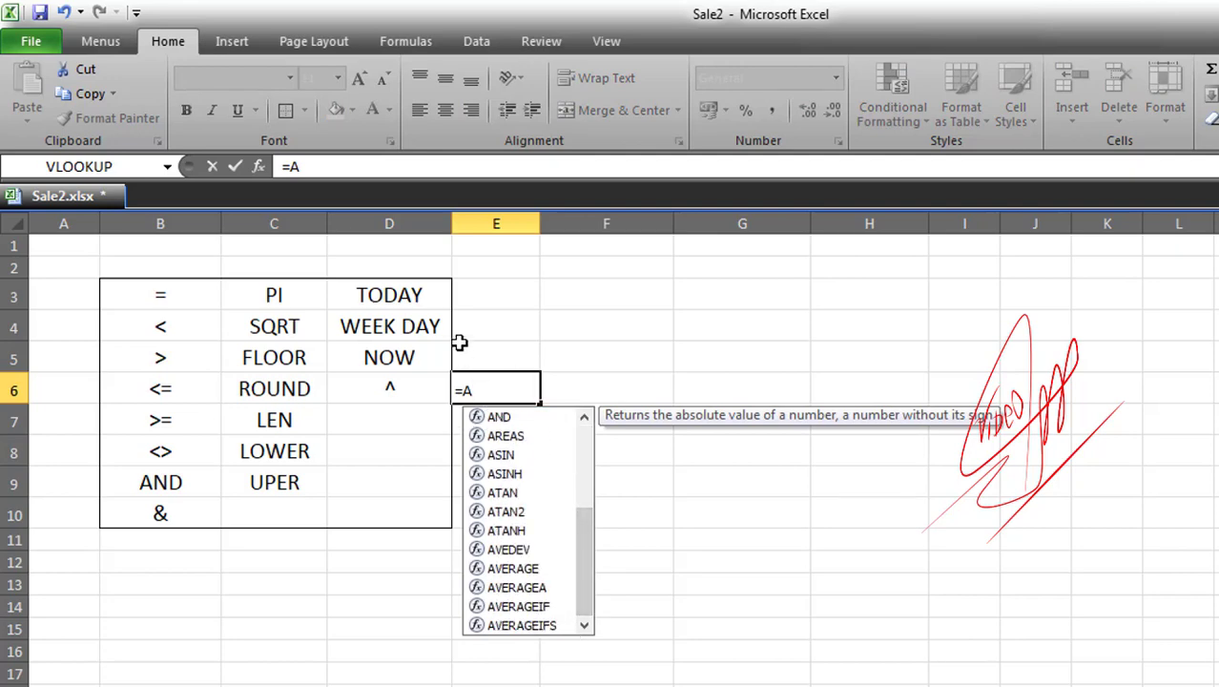
{"action": "key", "text": "BackSpace"}
{"action": "type", "text": "B"}
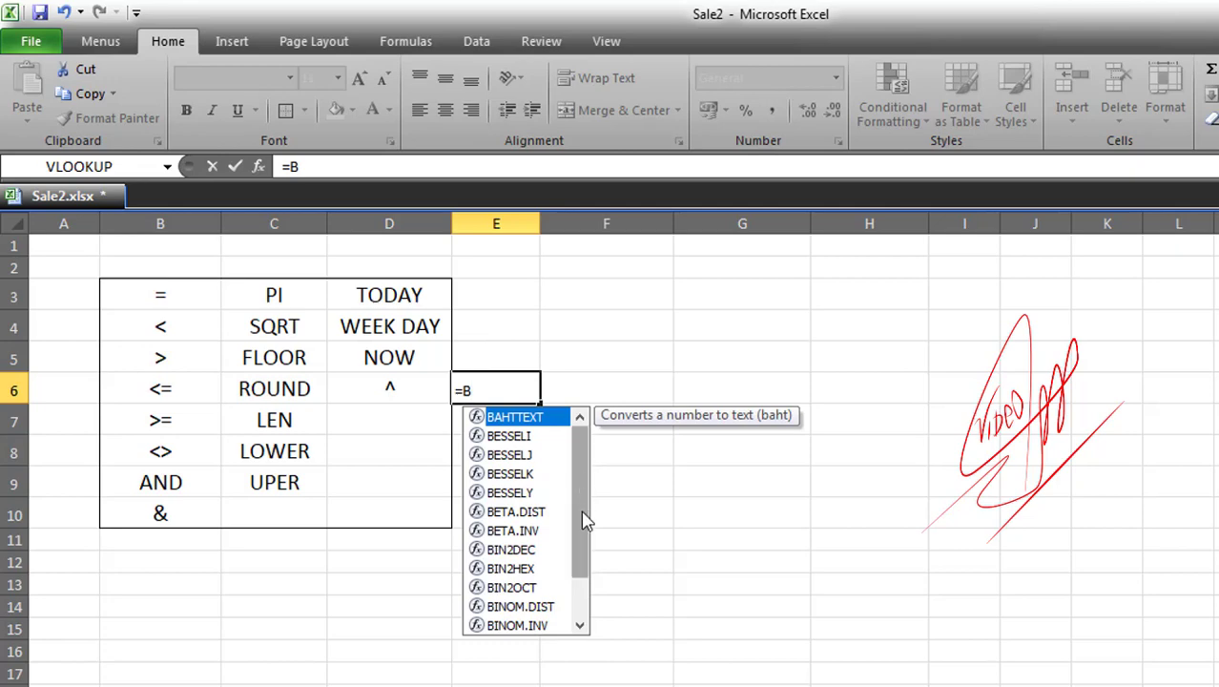
{"action": "scroll", "coordinate": [584, 512], "scroll_direction": "down", "scroll_amount": 1}
{"action": "scroll", "coordinate": [583, 511], "scroll_direction": "up", "scroll_amount": 1}
Browse the suggested functions starting with C, D and E in the E6 formula
{"action": "left_click", "coordinate": [482, 391]}
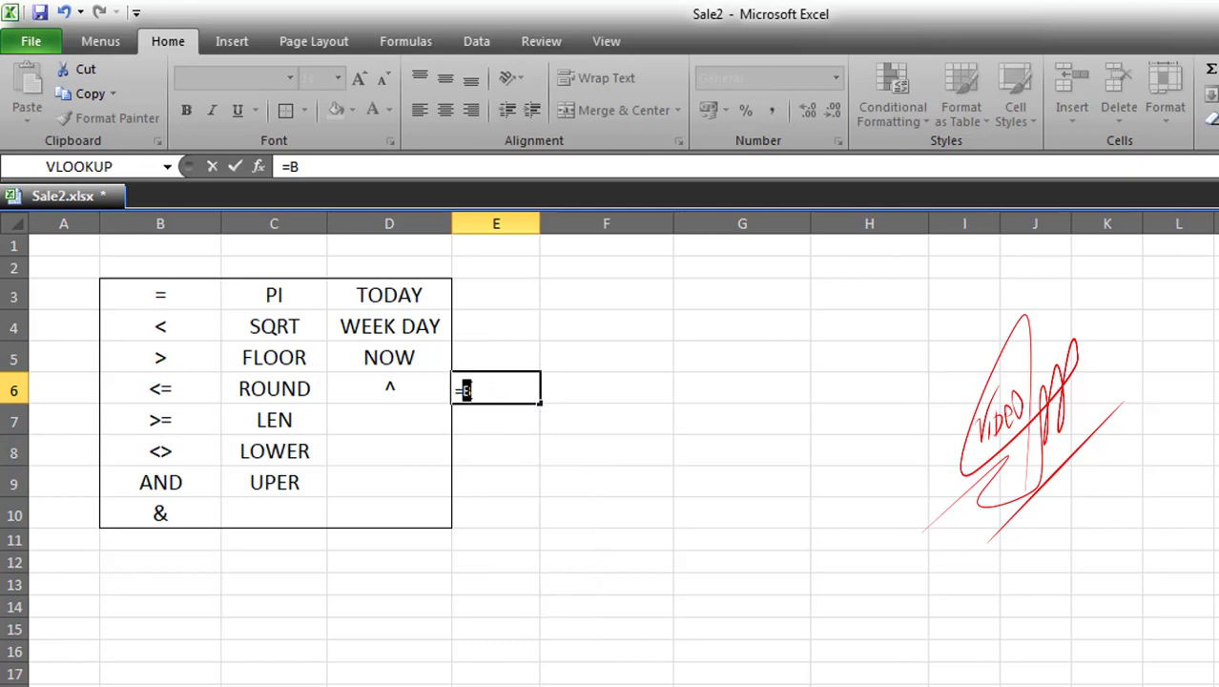
{"action": "type", "text": "C"}
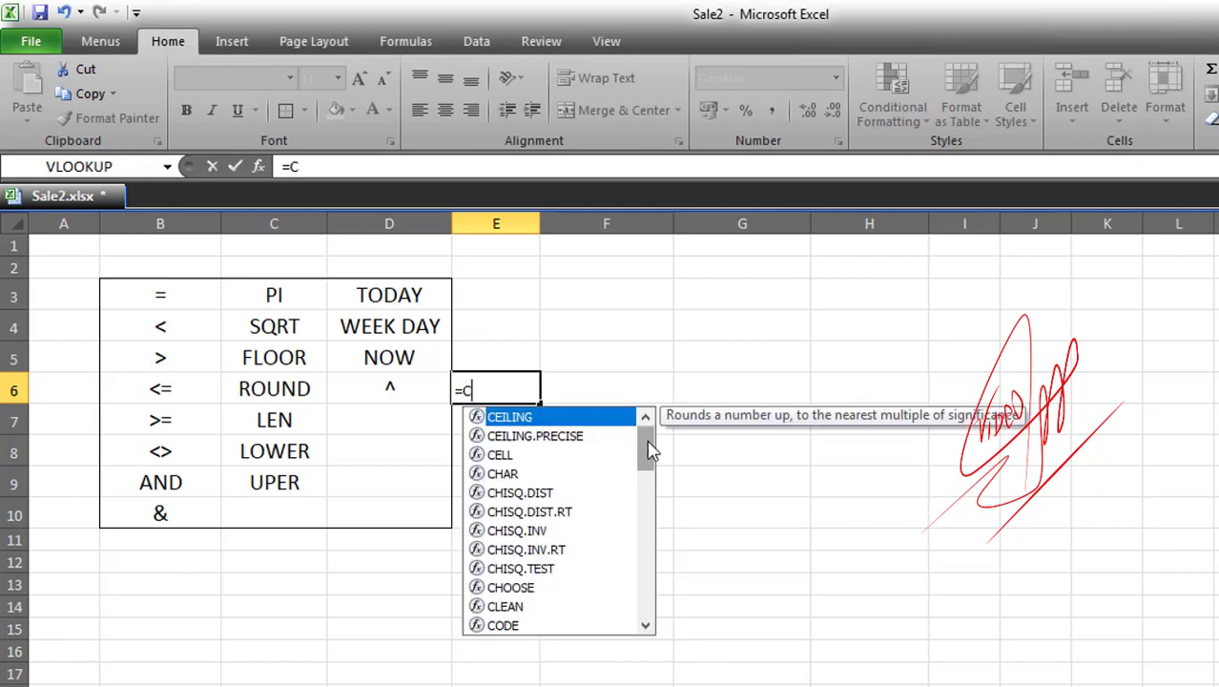
{"action": "mouse_move", "coordinate": [648, 449]}
{"action": "left_mouse_down"}
{"action": "mouse_move", "coordinate": [648, 594]}
{"action": "mouse_move", "coordinate": [644, 426]}
{"action": "left_mouse_up"}
{"action": "left_click", "coordinate": [468, 390]}
{"action": "type", "text": "D"}
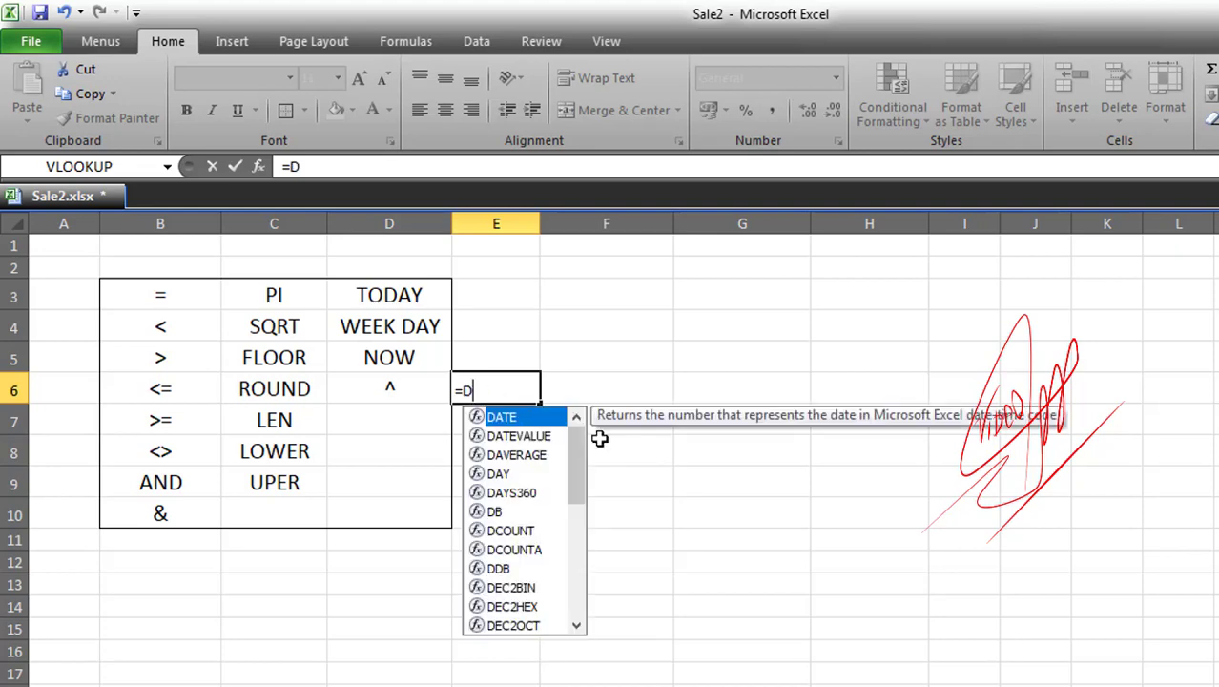
{"action": "mouse_move", "coordinate": [581, 460]}
{"action": "left_mouse_down"}
{"action": "mouse_move", "coordinate": [579, 511]}
{"action": "mouse_move", "coordinate": [578, 477]}
{"action": "left_mouse_up"}
{"action": "double_click", "coordinate": [467, 391]}
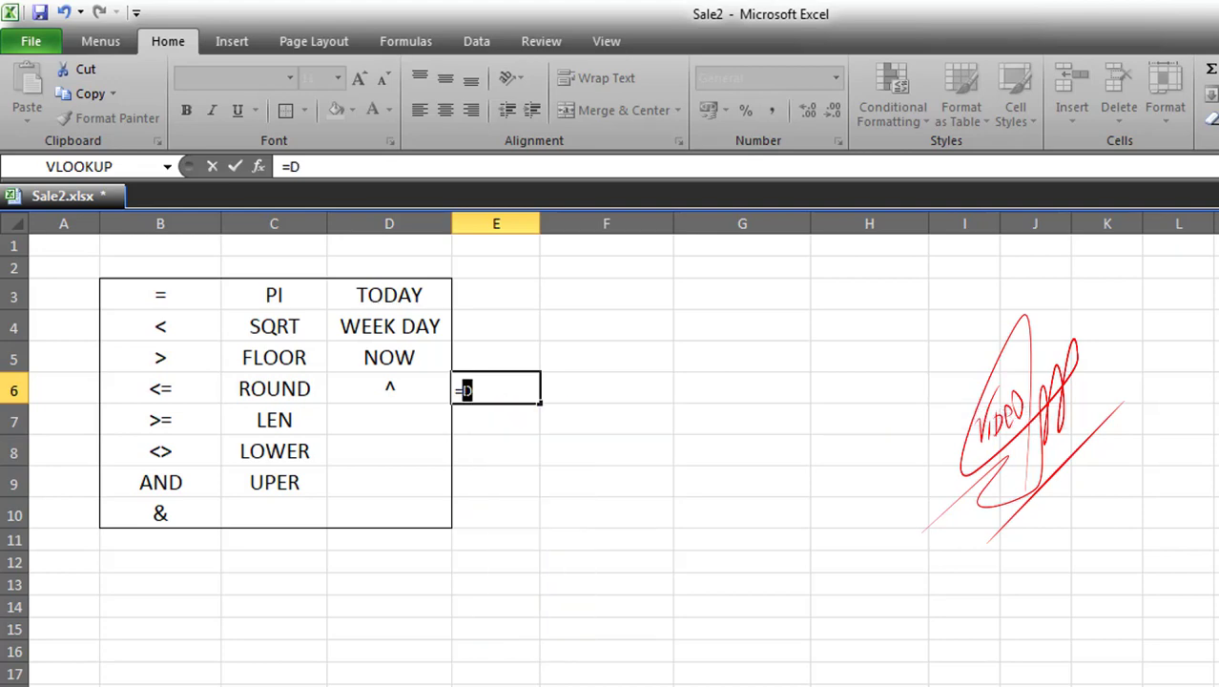
{"action": "type", "text": "E"}
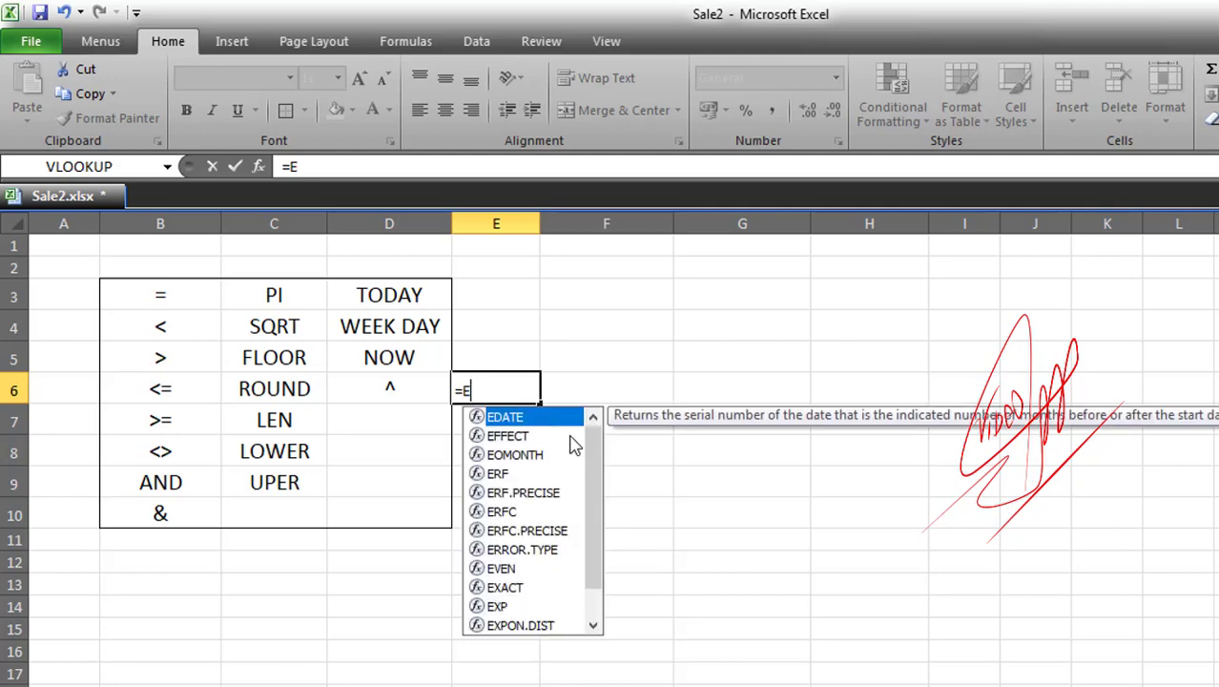
{"action": "left_click_drag", "start_coordinate": [587, 454], "coordinate": [588, 491]}
Look through the suggested functions starting with F and H in E6, and discard the unfinished formula
{"action": "double_click", "coordinate": [470, 389]}
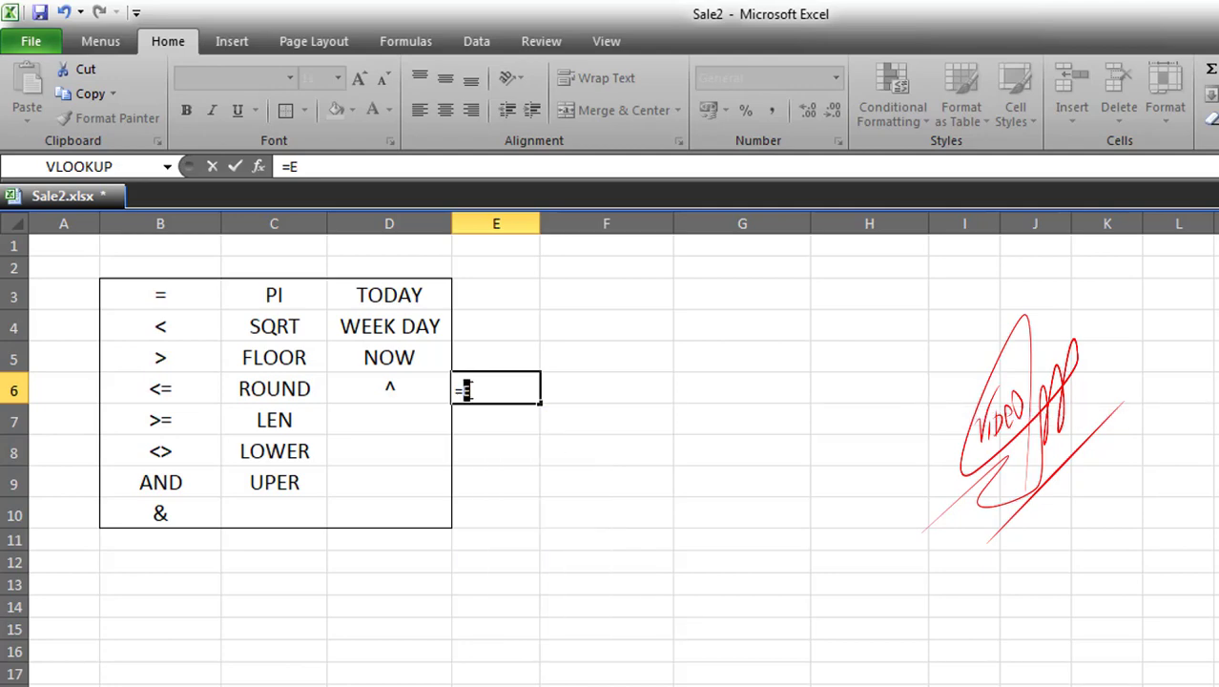
{"action": "type", "text": "F"}
{"action": "left_click", "coordinate": [474, 392]}
{"action": "type", "text": "H"}
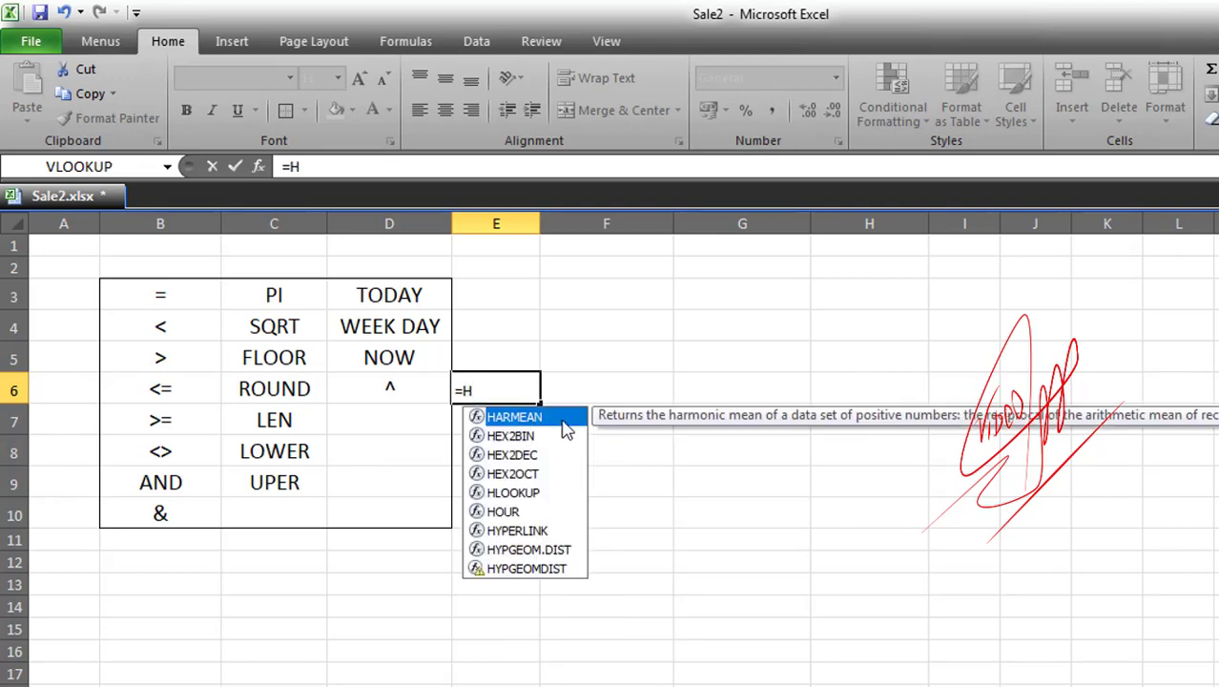
{"action": "key", "text": "BackSpace"}
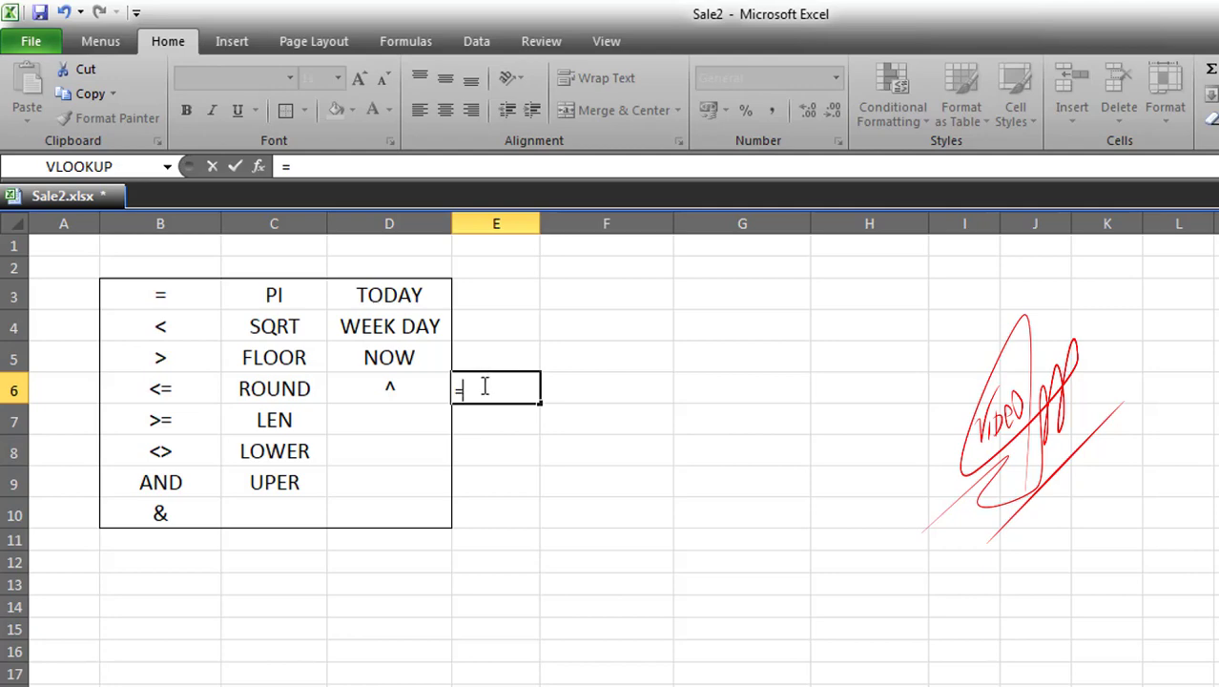
{"action": "left_click_drag", "start_coordinate": [485, 386], "coordinate": [449, 388]}
{"action": "key", "text": "Escape"}
Review the operator and function list in B3:D10 and the empty cells beside it by selecting their ranges
{"action": "left_click", "coordinate": [258, 323]}
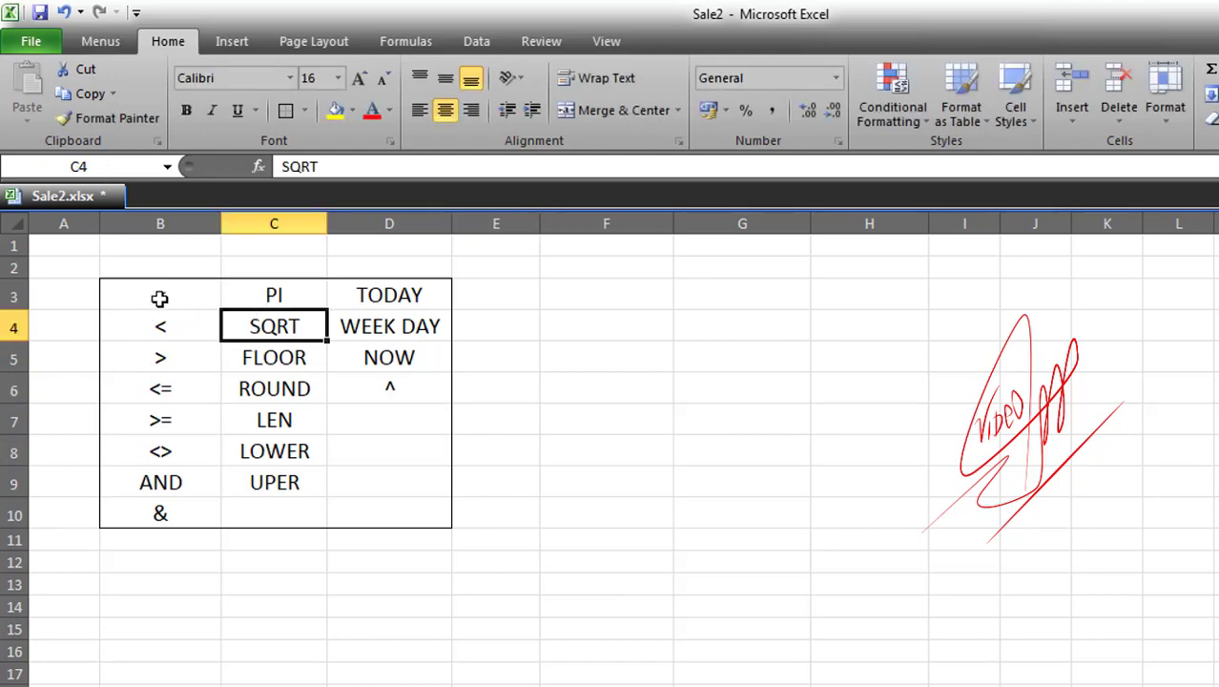
{"action": "left_click_drag", "start_coordinate": [157, 299], "coordinate": [387, 516]}
{"action": "left_click", "coordinate": [538, 398]}
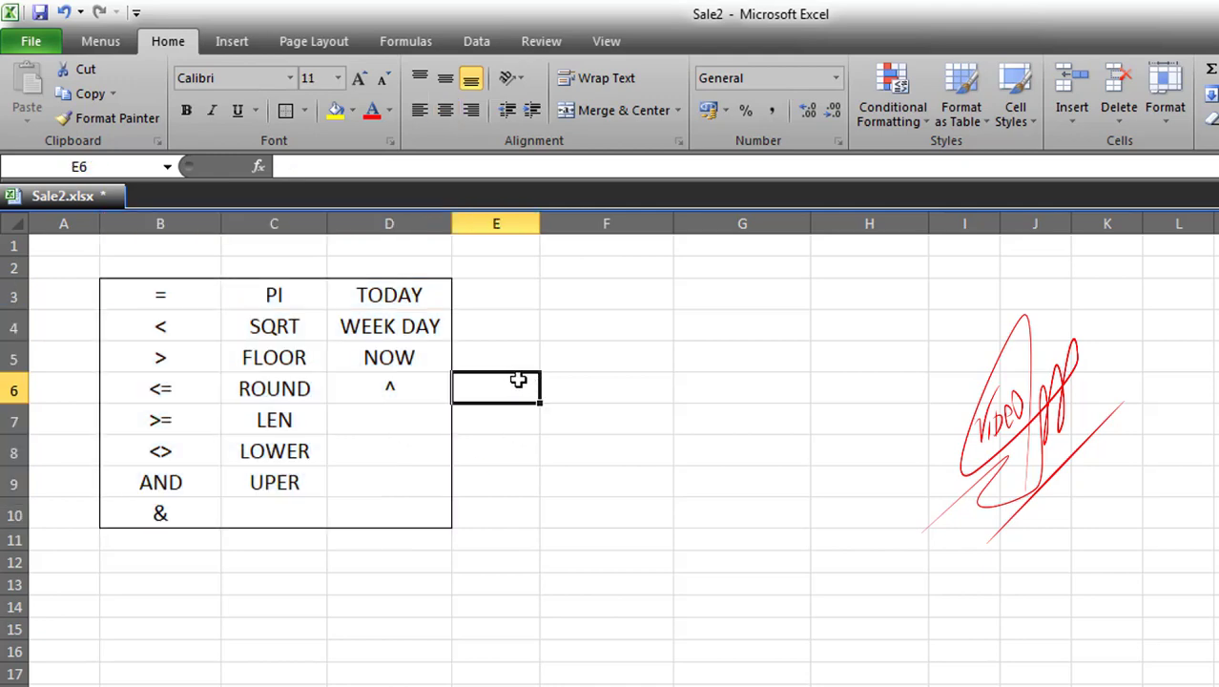
{"action": "left_click", "coordinate": [485, 316]}
{"action": "left_click", "coordinate": [535, 294]}
{"action": "left_click", "coordinate": [561, 294]}
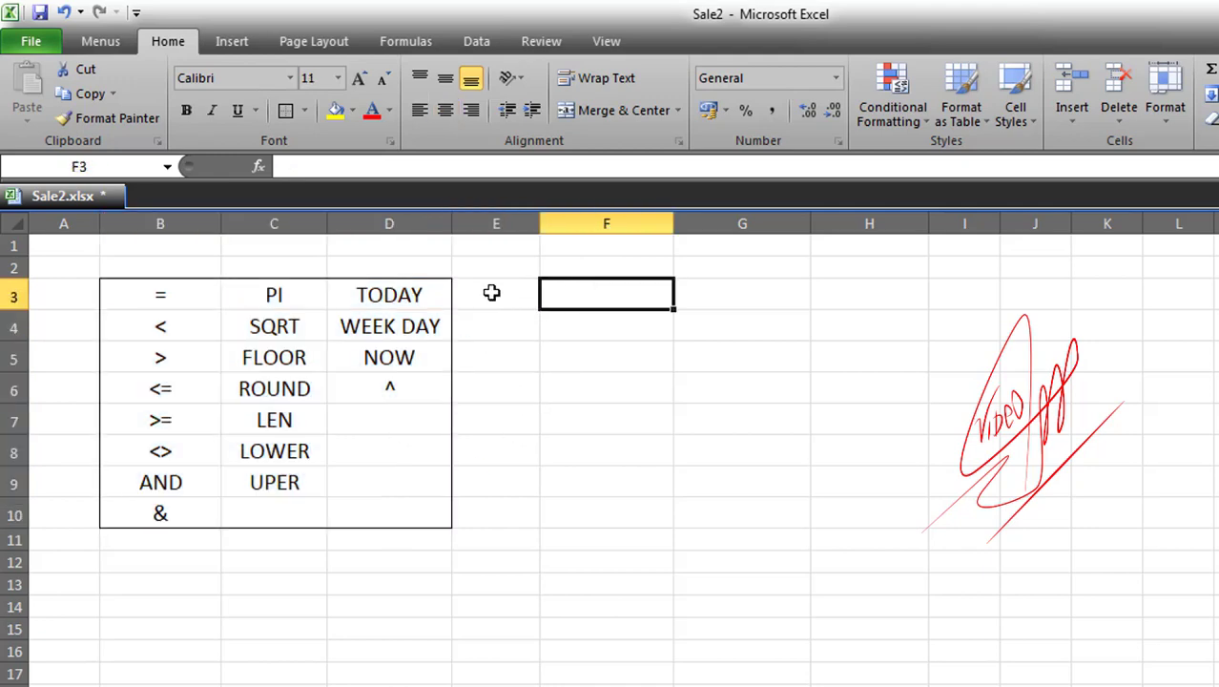
{"action": "left_click_drag", "start_coordinate": [530, 298], "coordinate": [607, 507]}
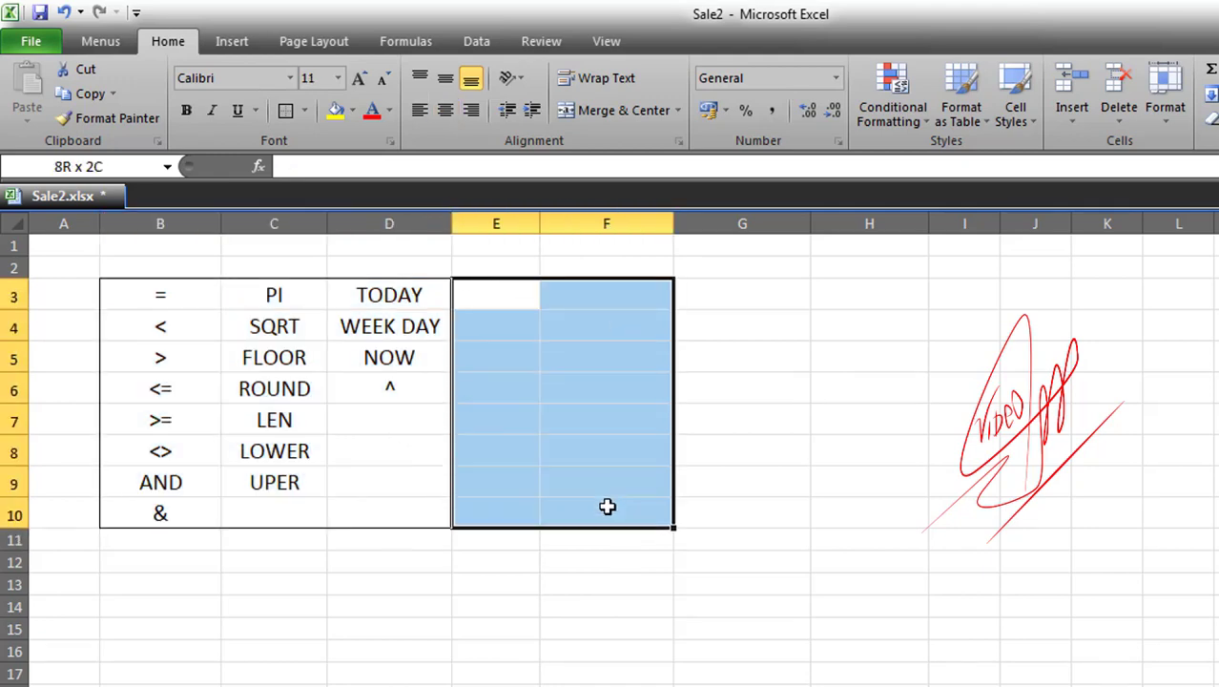
{"action": "left_click", "coordinate": [482, 294]}
{"action": "left_click_drag", "start_coordinate": [523, 298], "coordinate": [653, 484]}
{"action": "left_click_drag", "start_coordinate": [134, 291], "coordinate": [400, 506]}
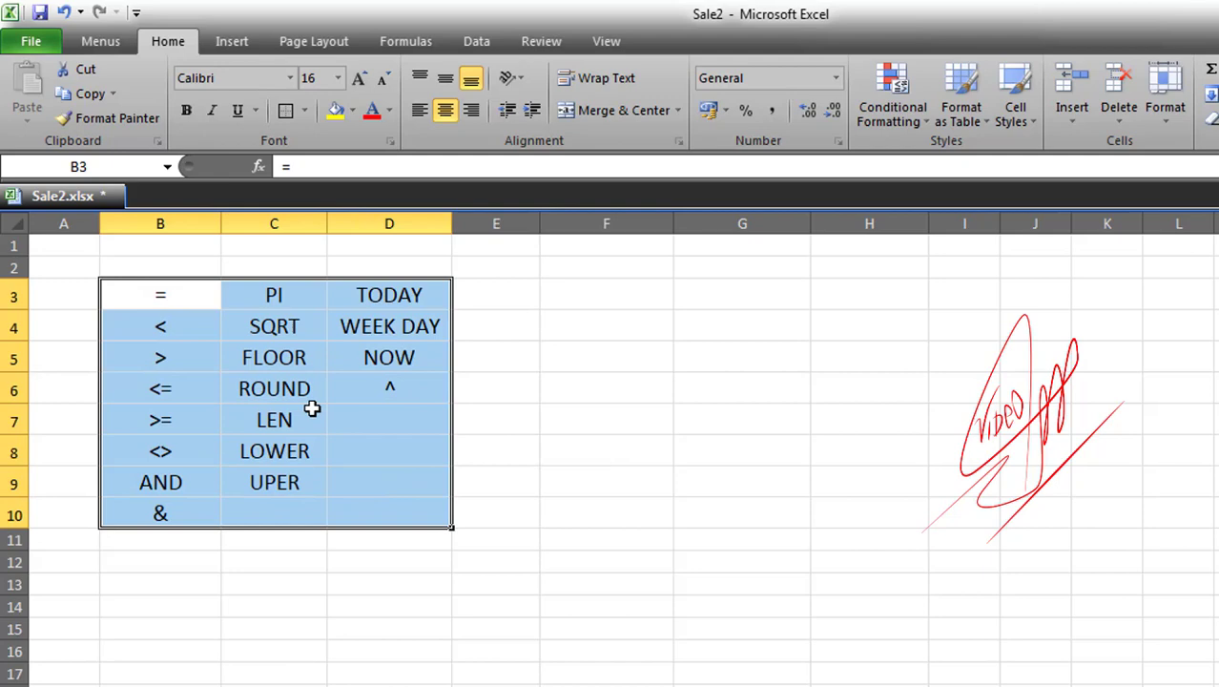
{"action": "left_click", "coordinate": [292, 346]}
{"action": "left_click_drag", "start_coordinate": [140, 295], "coordinate": [183, 517]}
{"action": "left_click_drag", "start_coordinate": [130, 292], "coordinate": [173, 519]}
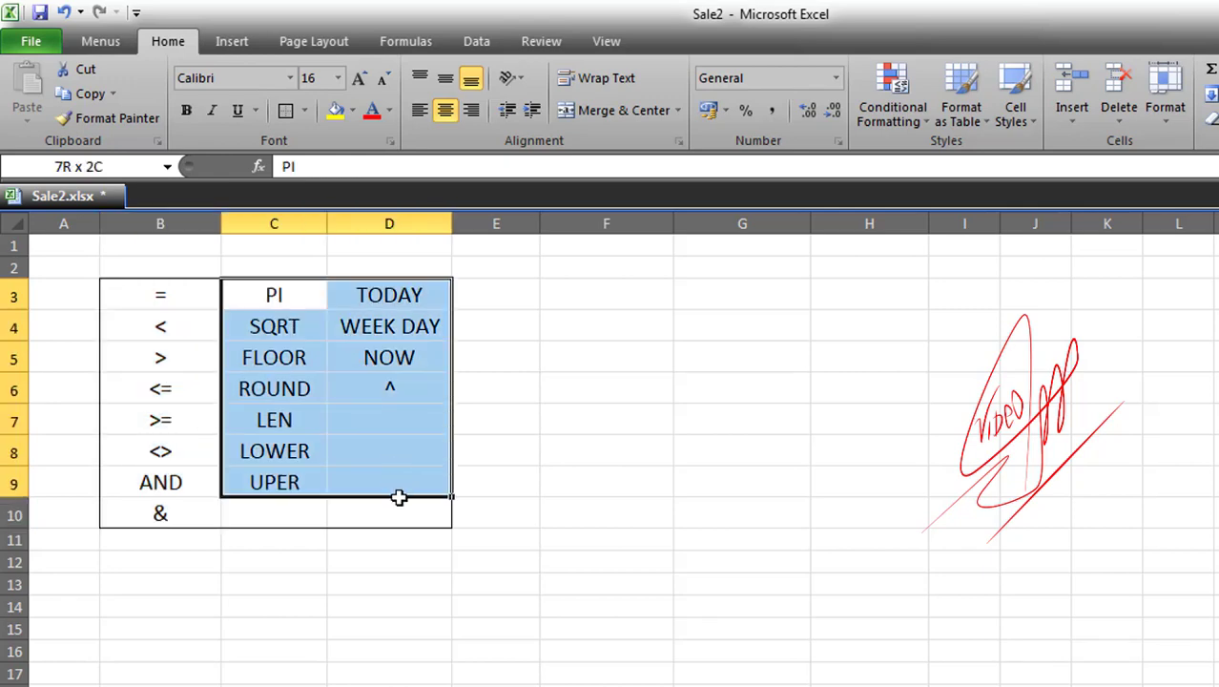